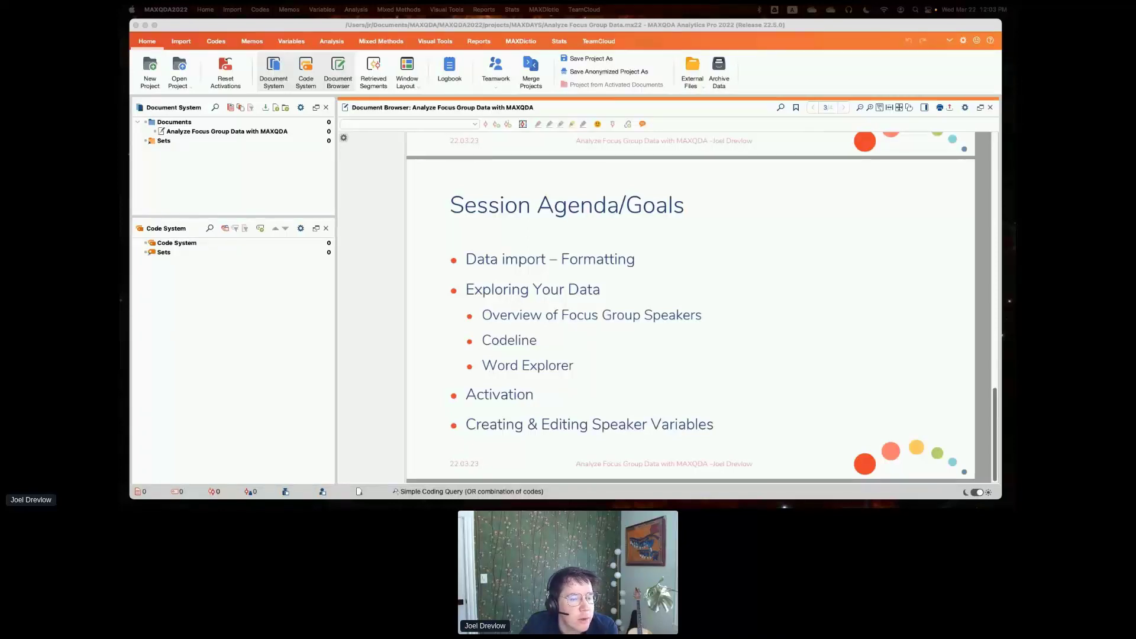
- Switch to the Focus group document in Word, enlarge its window and examine how the speaker labels are formatted
drag(122, 36, 581, 41)
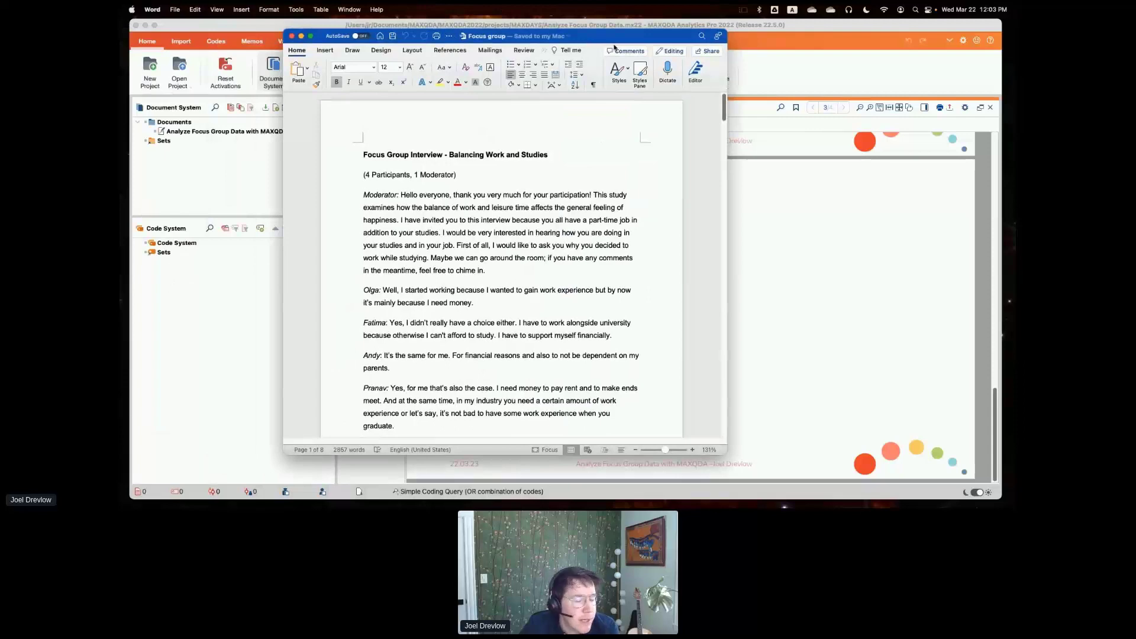
drag(727, 455, 778, 482)
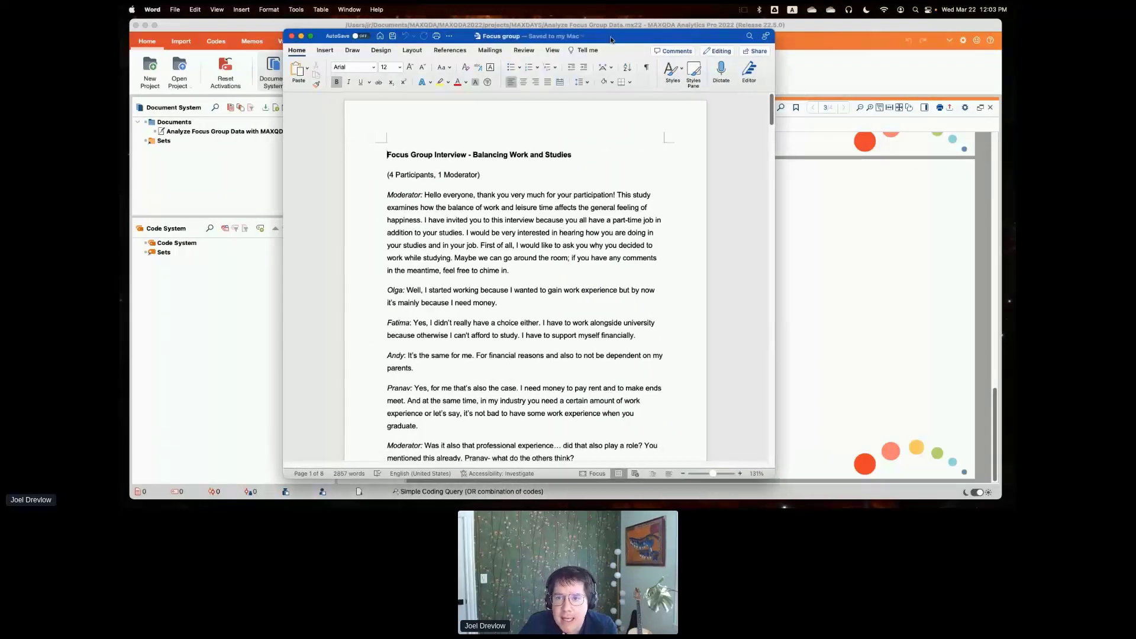
drag(610, 40, 614, 34)
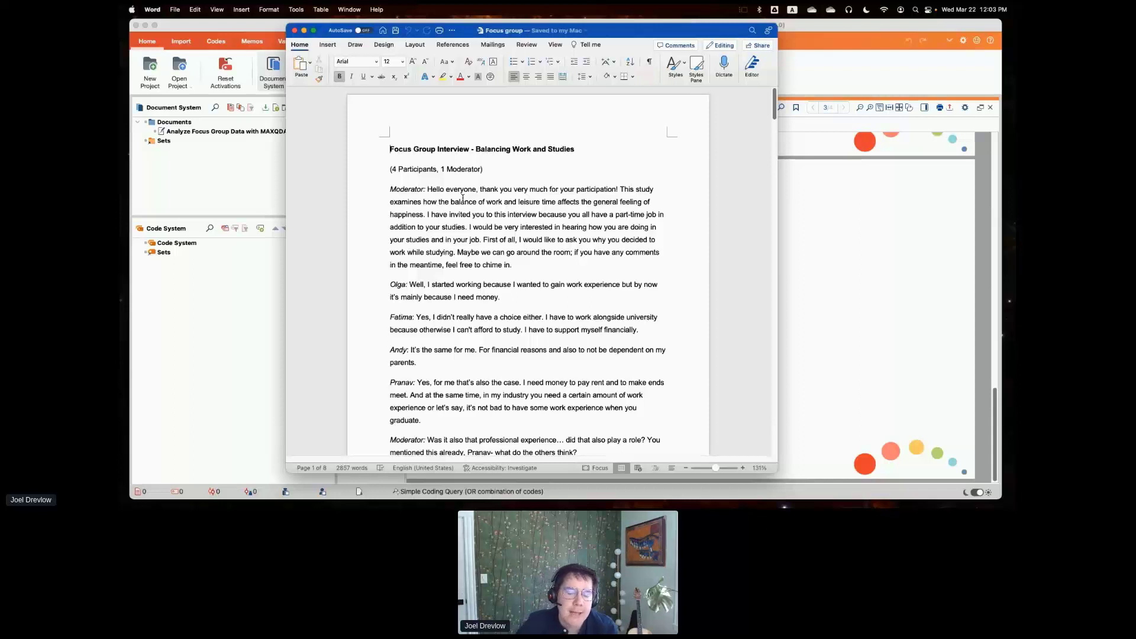
drag(391, 189, 428, 190)
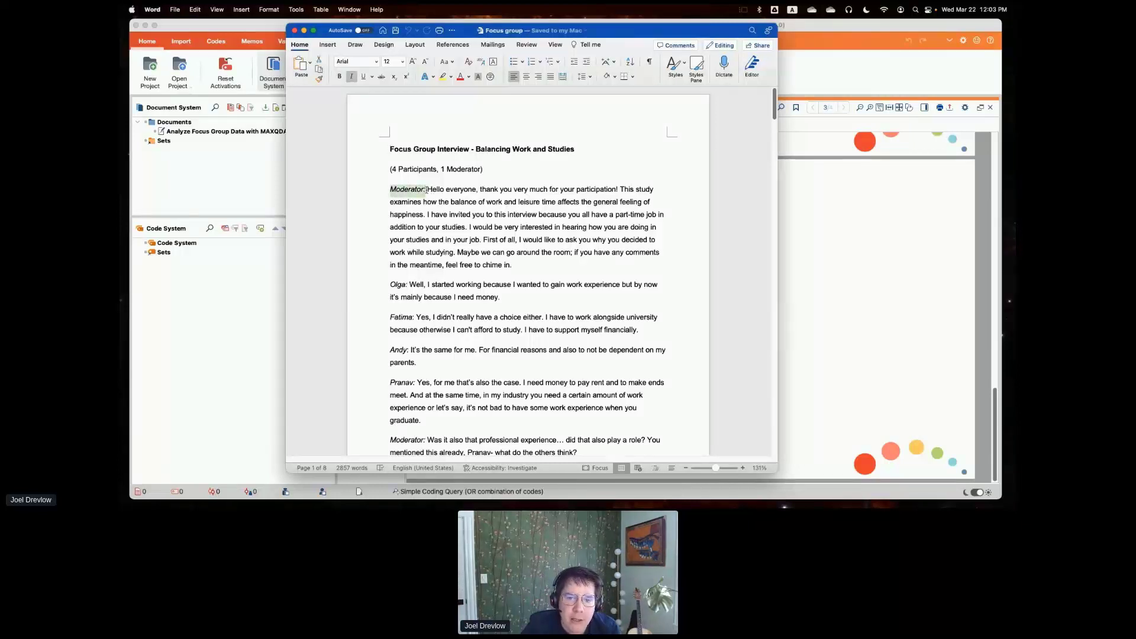
click(425, 190)
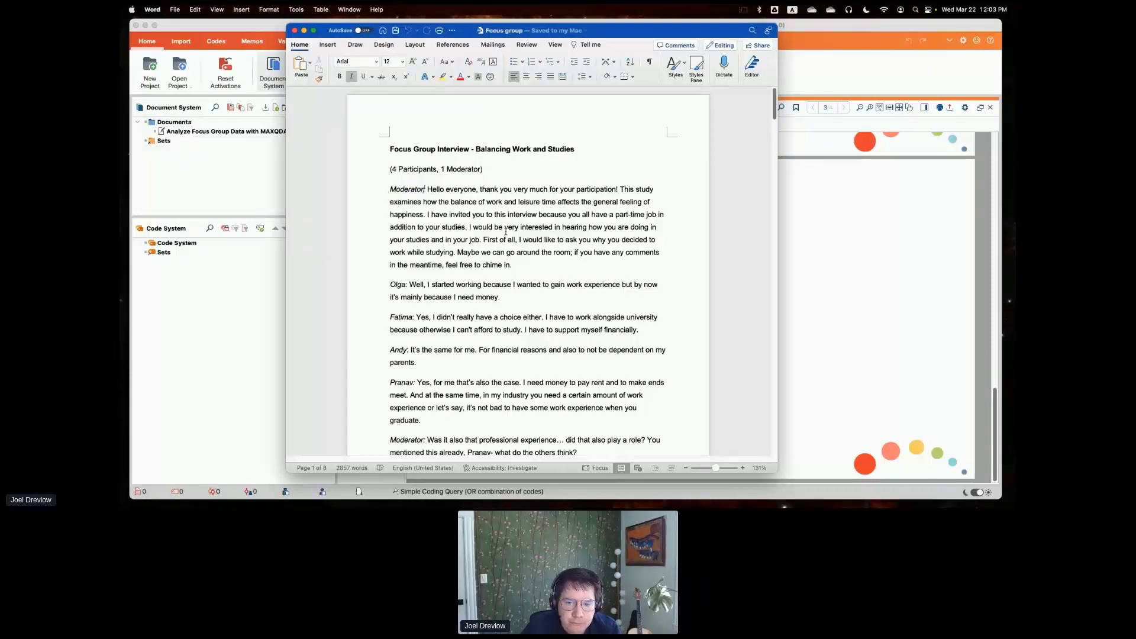
click(516, 266)
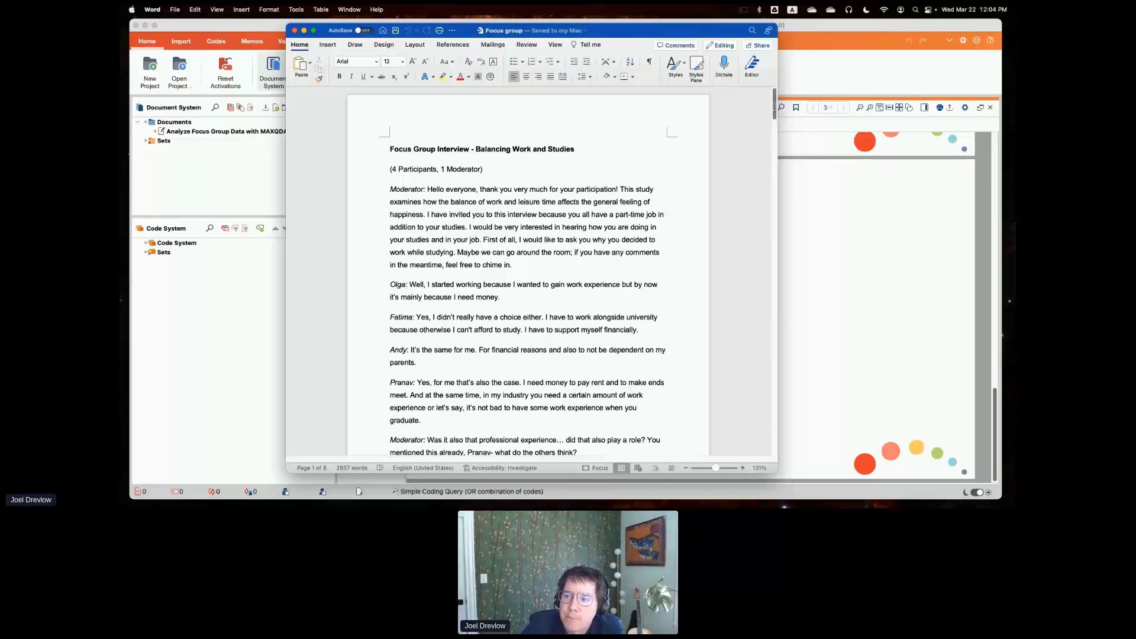
- Replace the final "y" with "ie" in the speaker label before the political science answer on page 7, then save and close the document
drag(774, 234, 760, 414)
scroll(486, 247, up, 10)
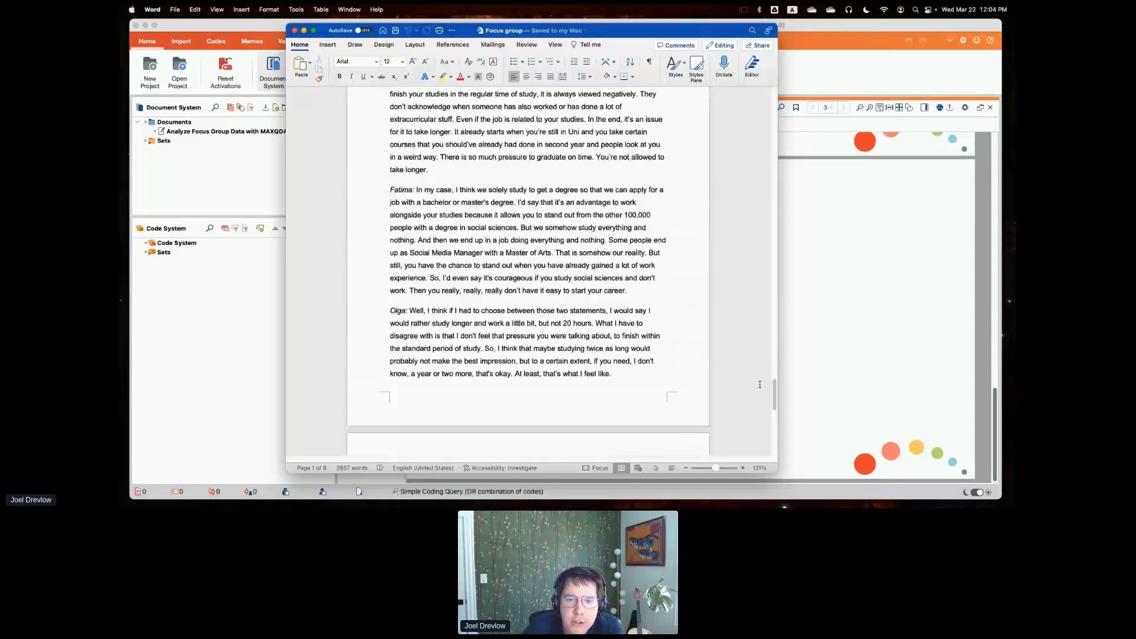
click(407, 232)
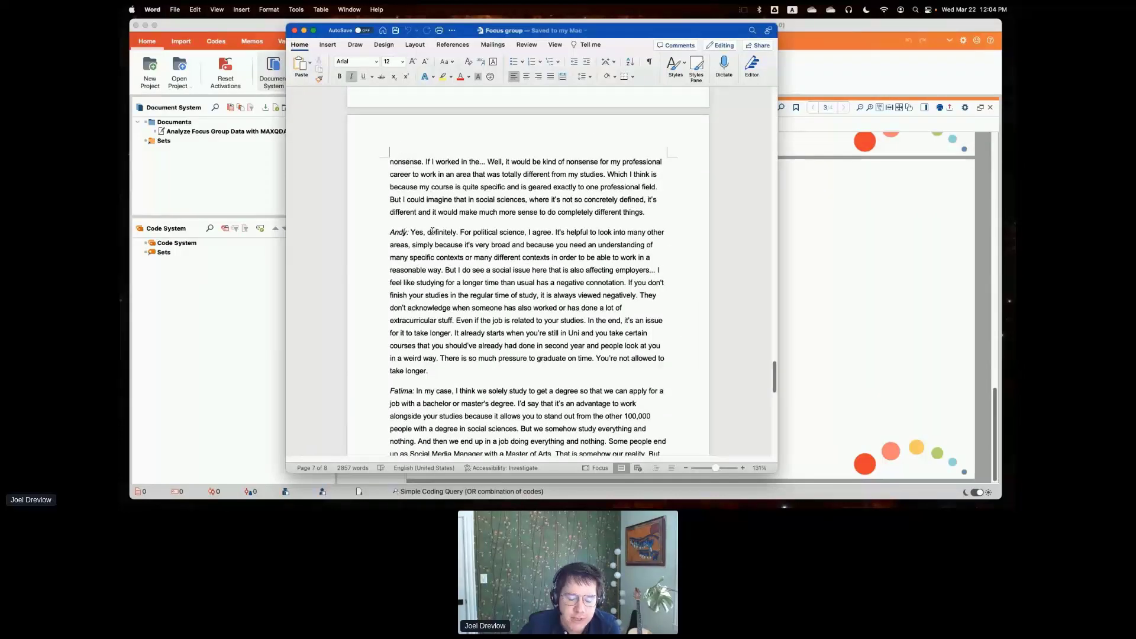
key(BackSpace)
text(ie)
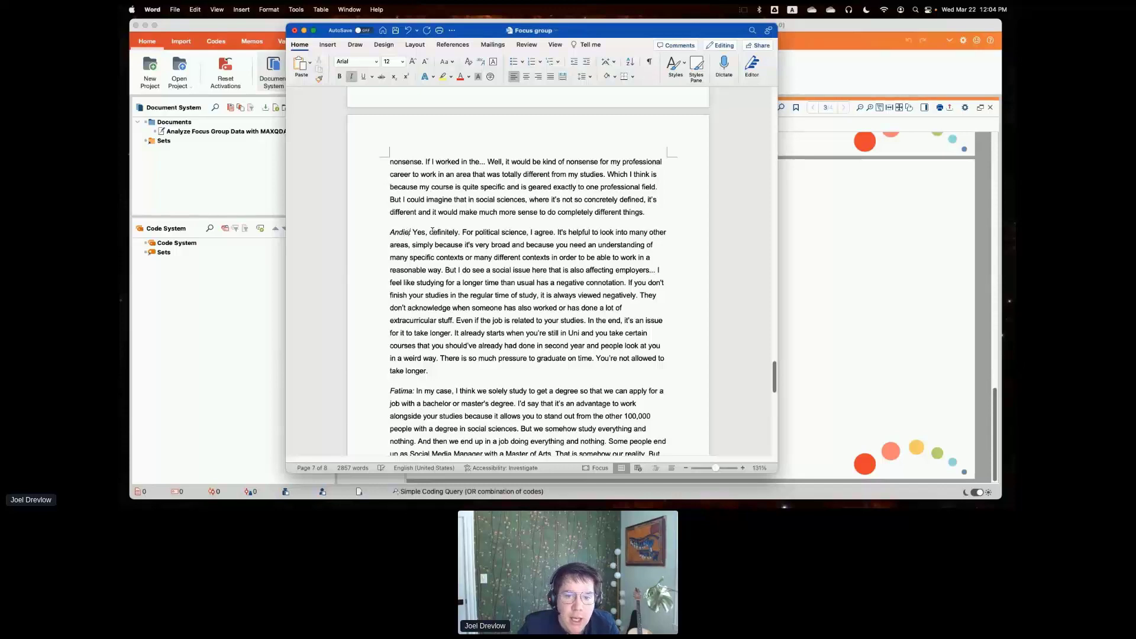
click(395, 31)
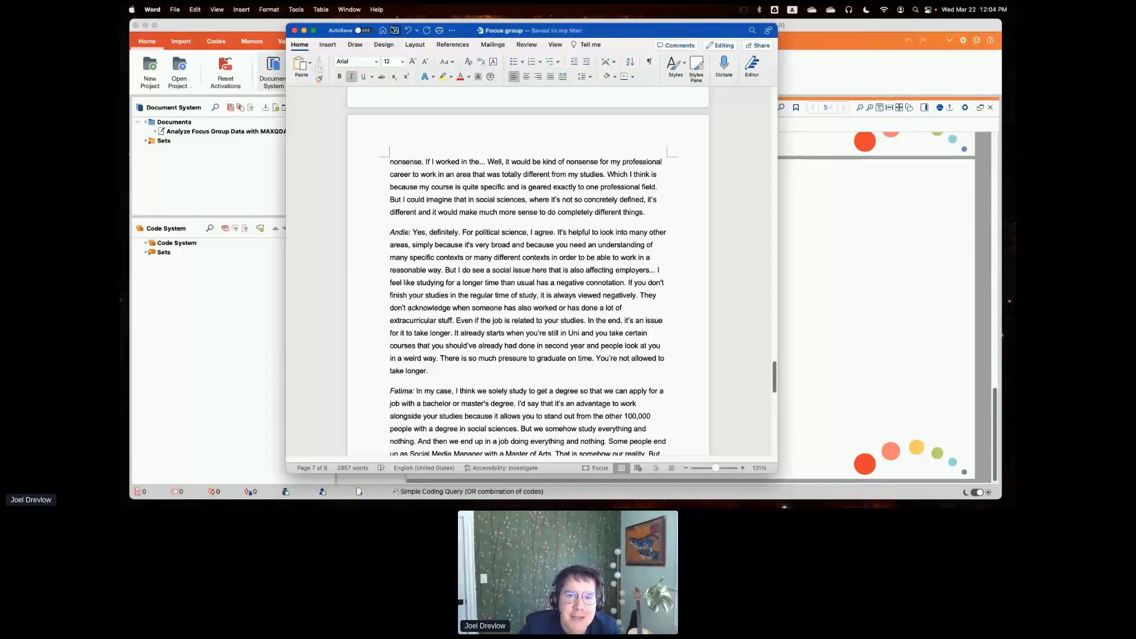
click(295, 30)
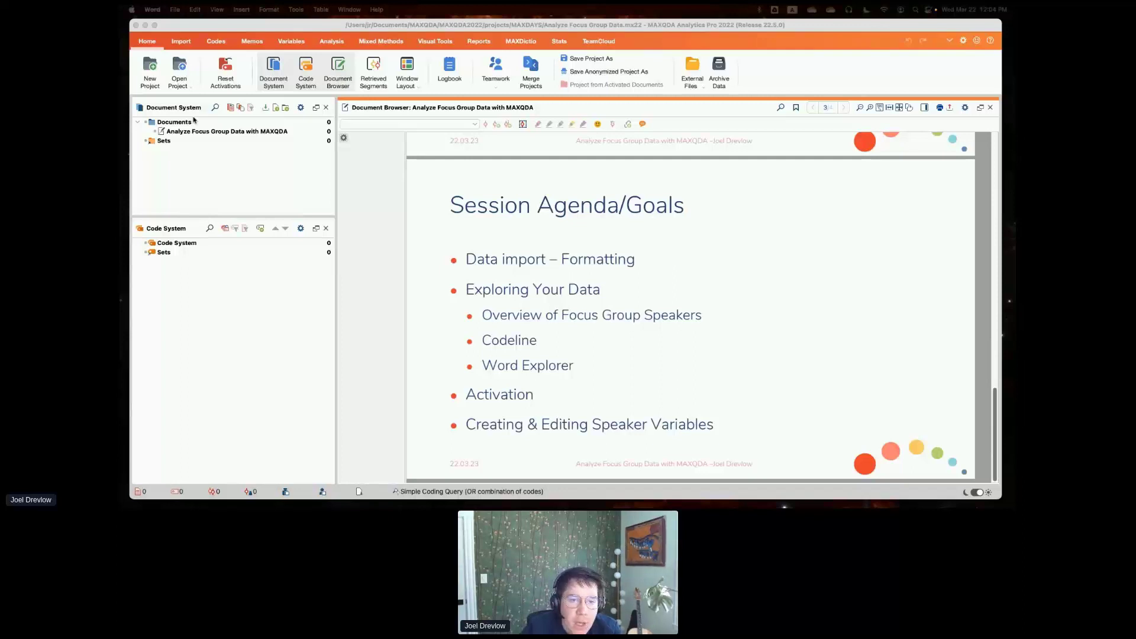
- Switch to MAXQDA and load Focus group.docx from the Desktop as a focus group transcript without timestamps
click(182, 41)
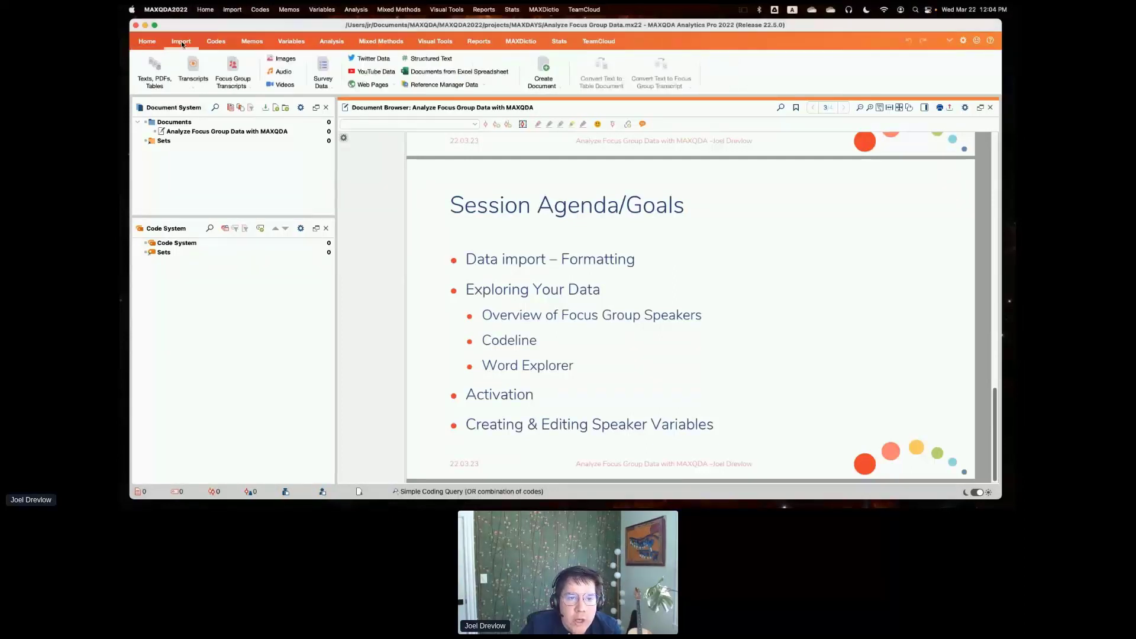
click(246, 88)
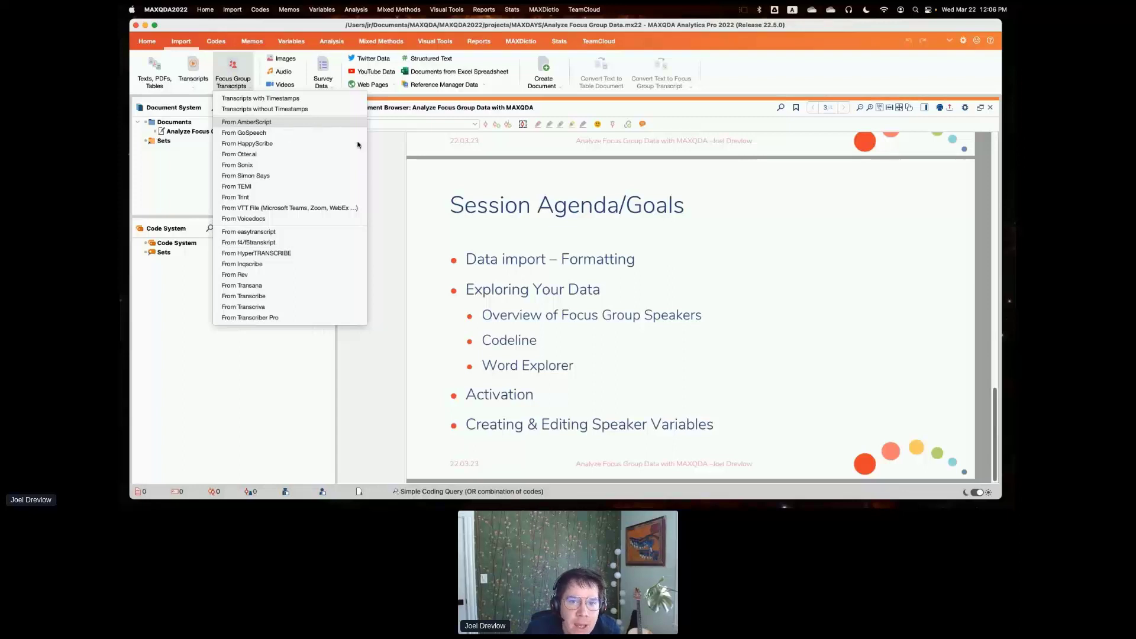
click(293, 109)
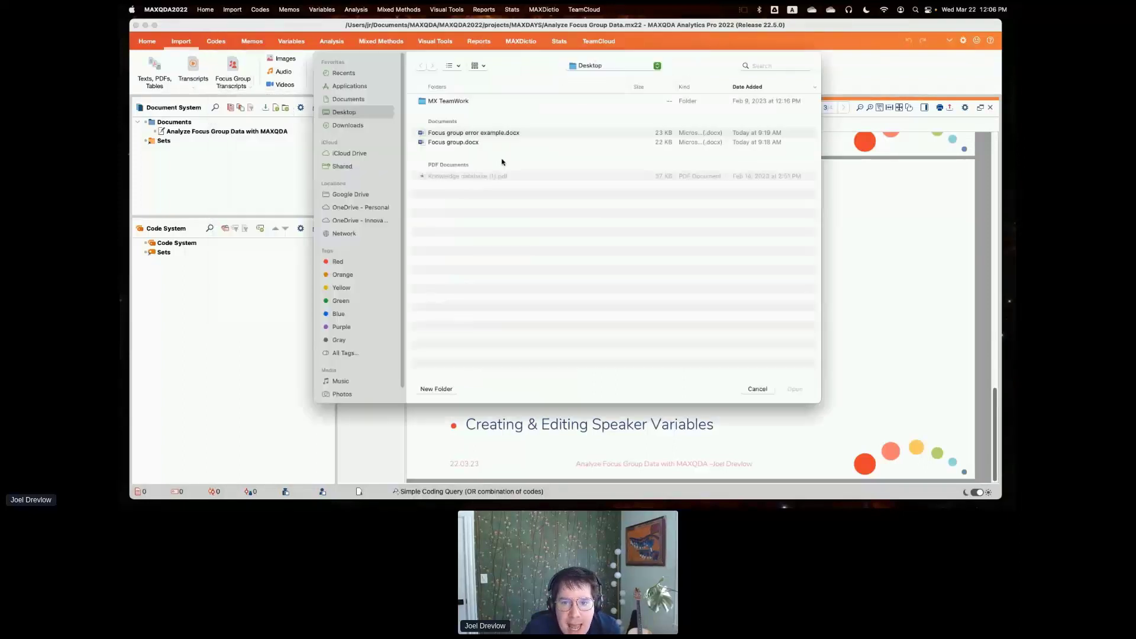
click(450, 144)
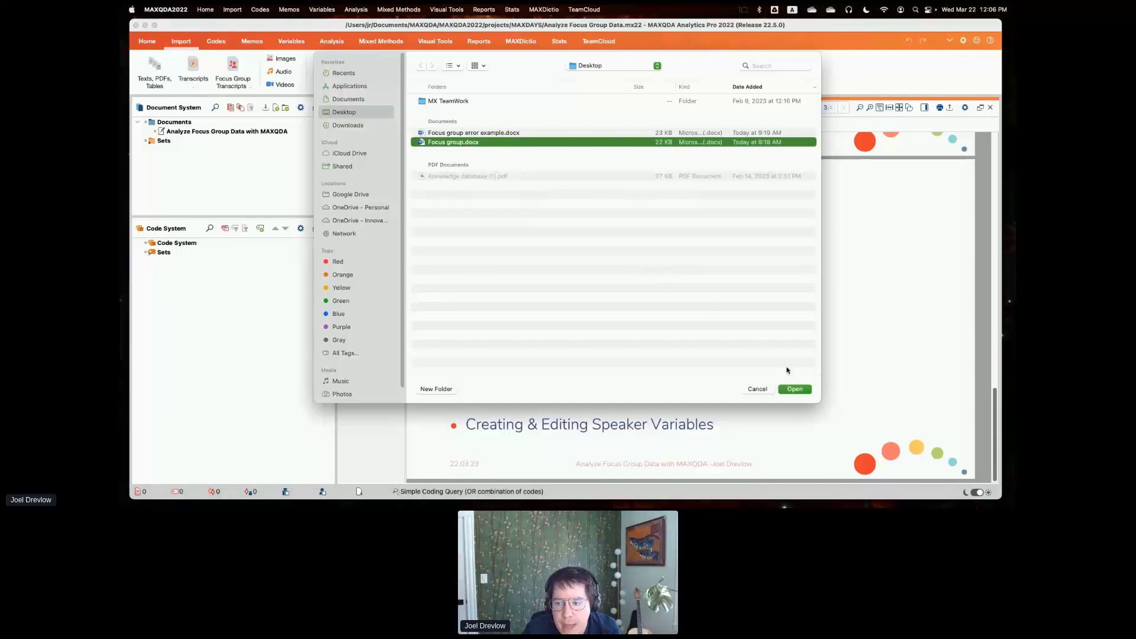
click(795, 390)
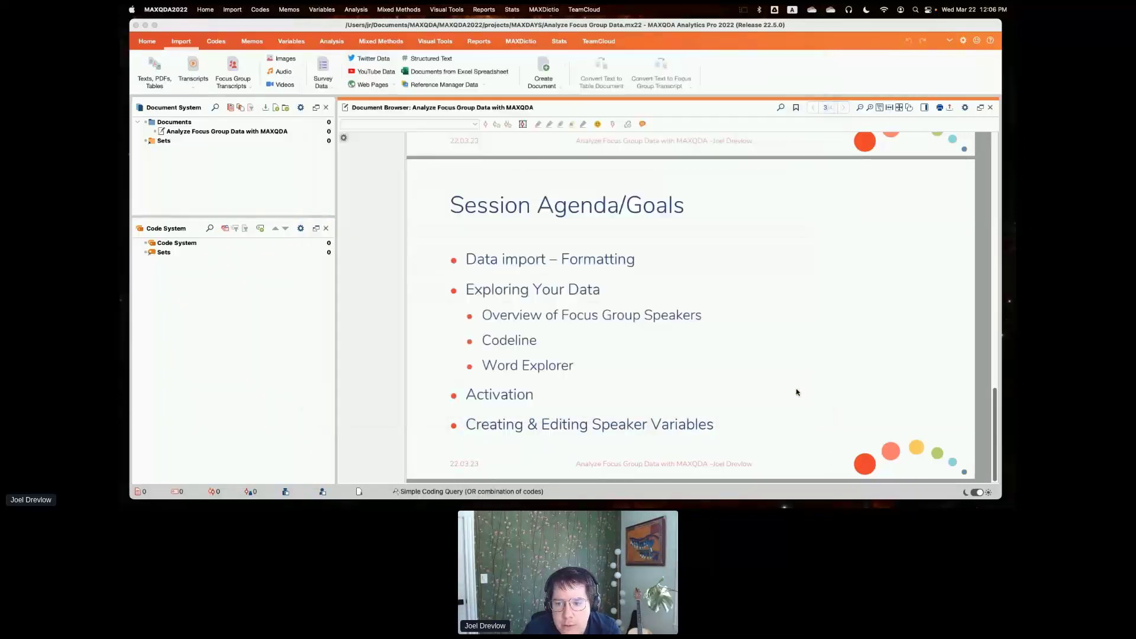
- Widen the Speaker column and toggle coding off and back on for the last listed speaker
drag(619, 181, 621, 157)
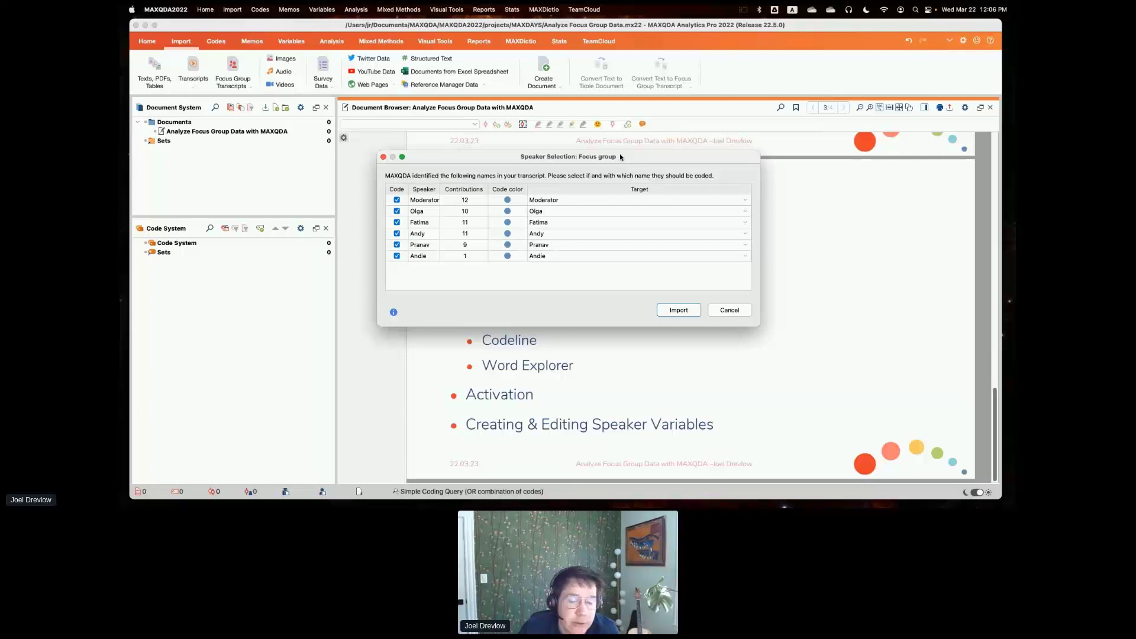
mouse_move(440, 188)
mouse_down()
mouse_move(462, 188)
mouse_move(448, 187)
mouse_up()
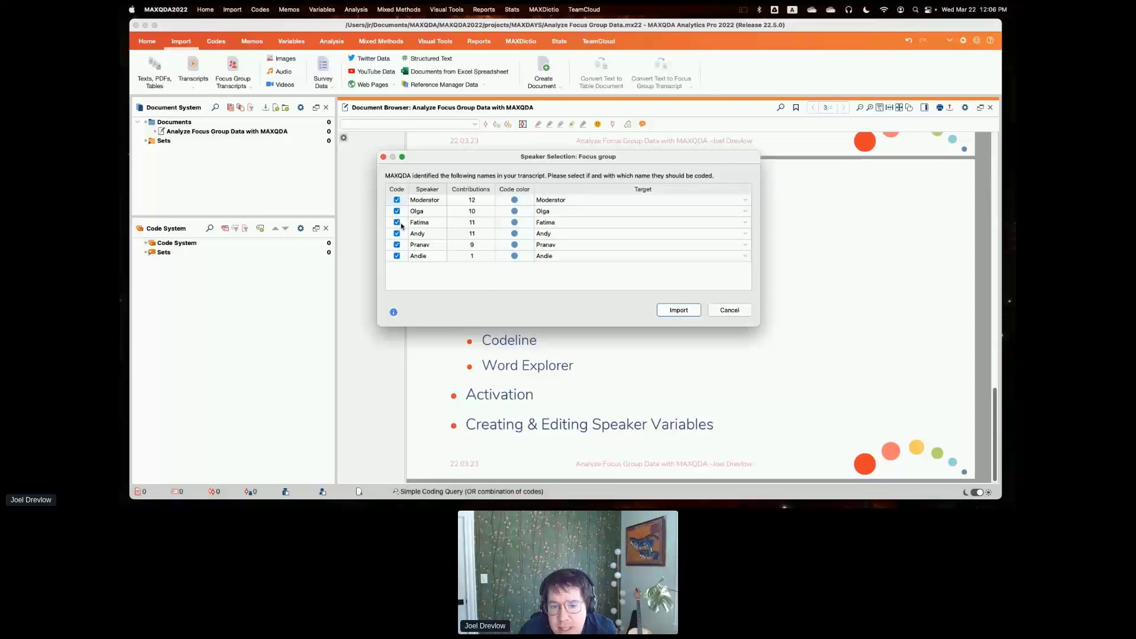
click(397, 256)
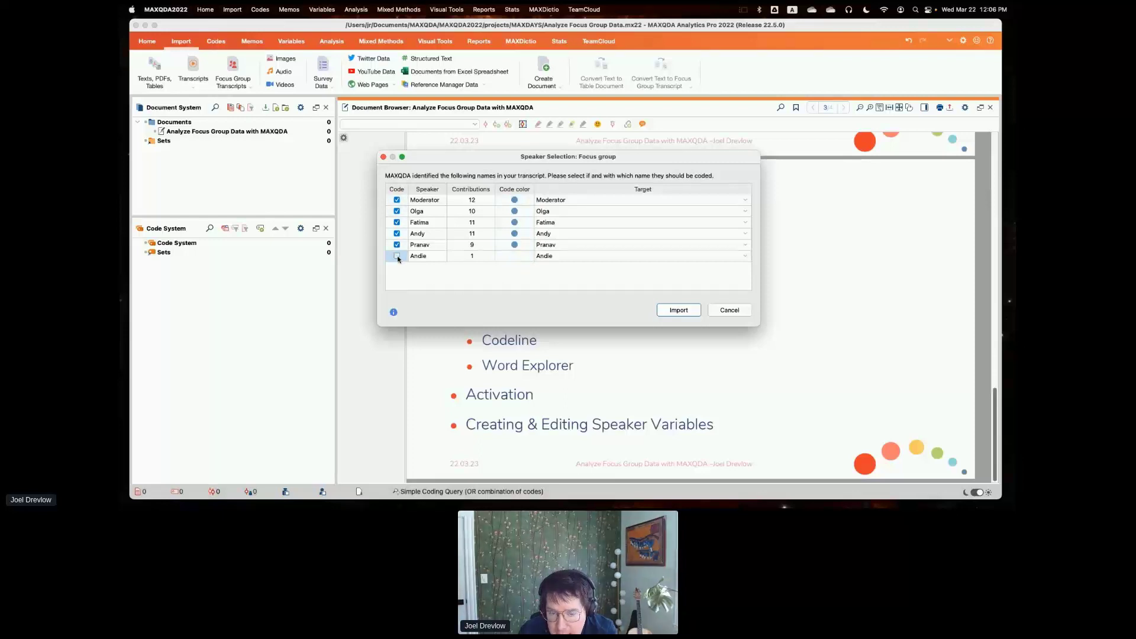
click(397, 256)
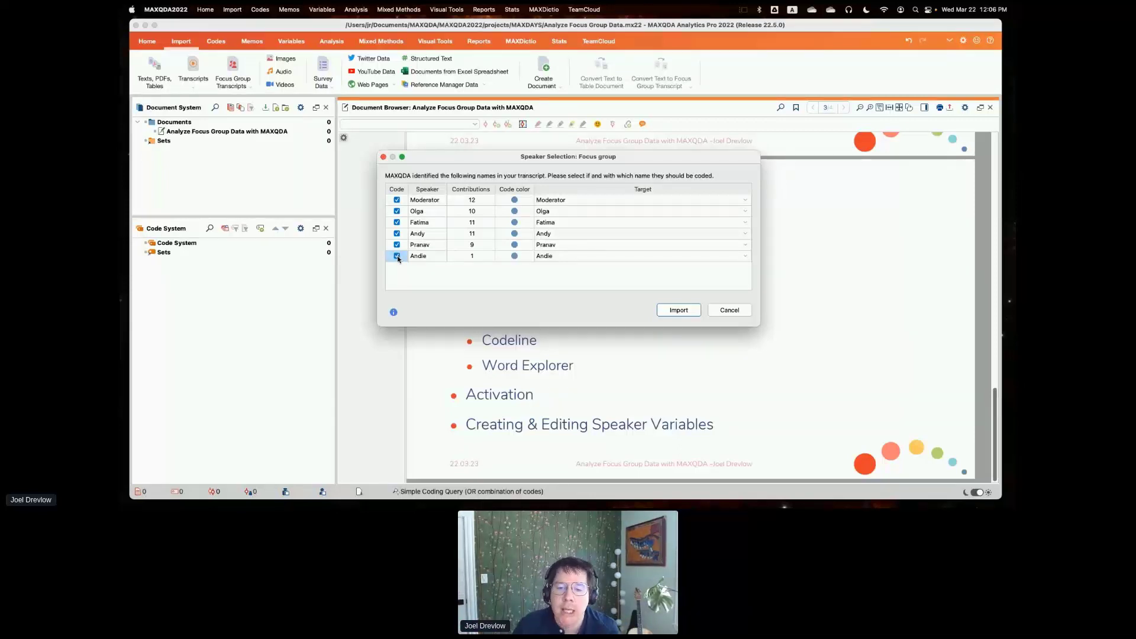
- Set the code colors of the second to fifth listed speakers to green, yellow, orange and pink, respectively
click(512, 211)
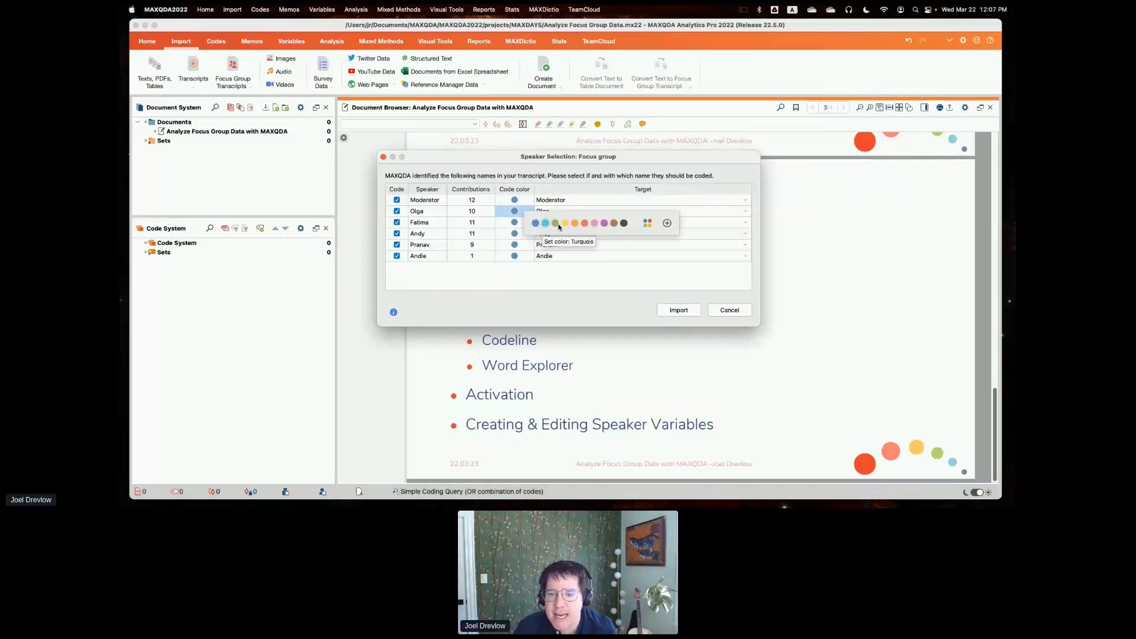
click(555, 223)
click(515, 223)
click(565, 236)
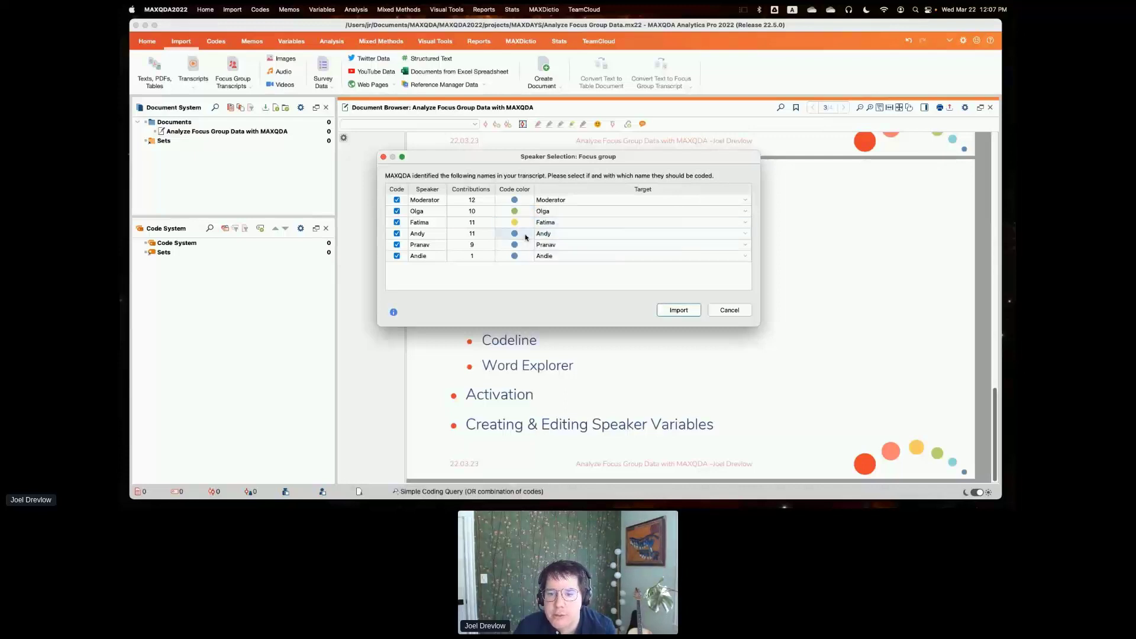
click(515, 233)
click(574, 247)
click(528, 245)
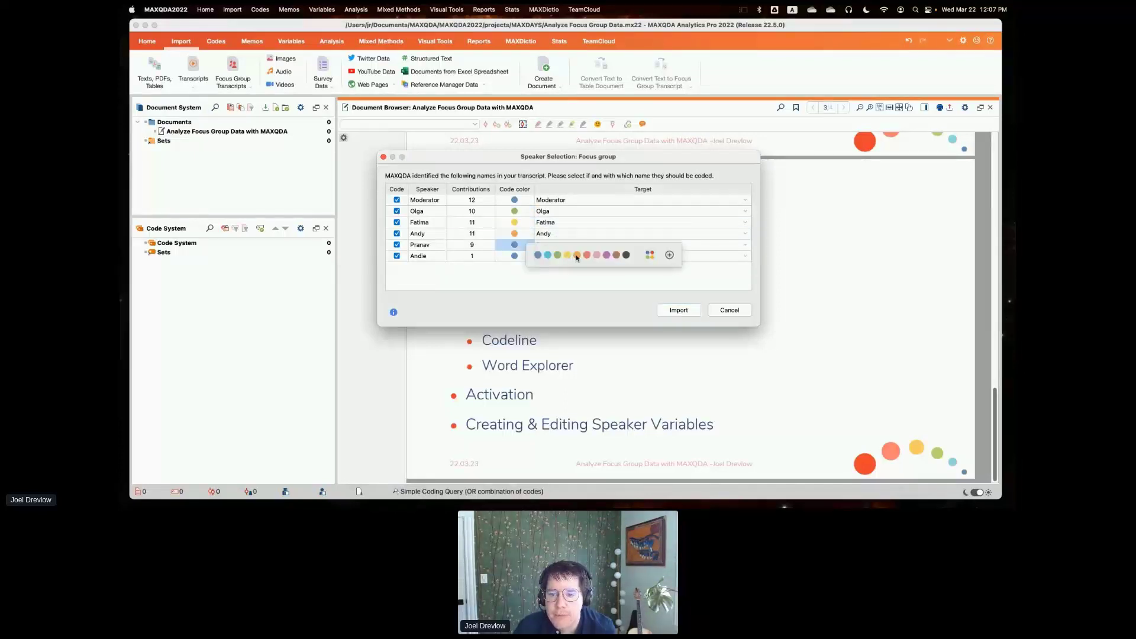
click(575, 258)
click(527, 256)
click(527, 247)
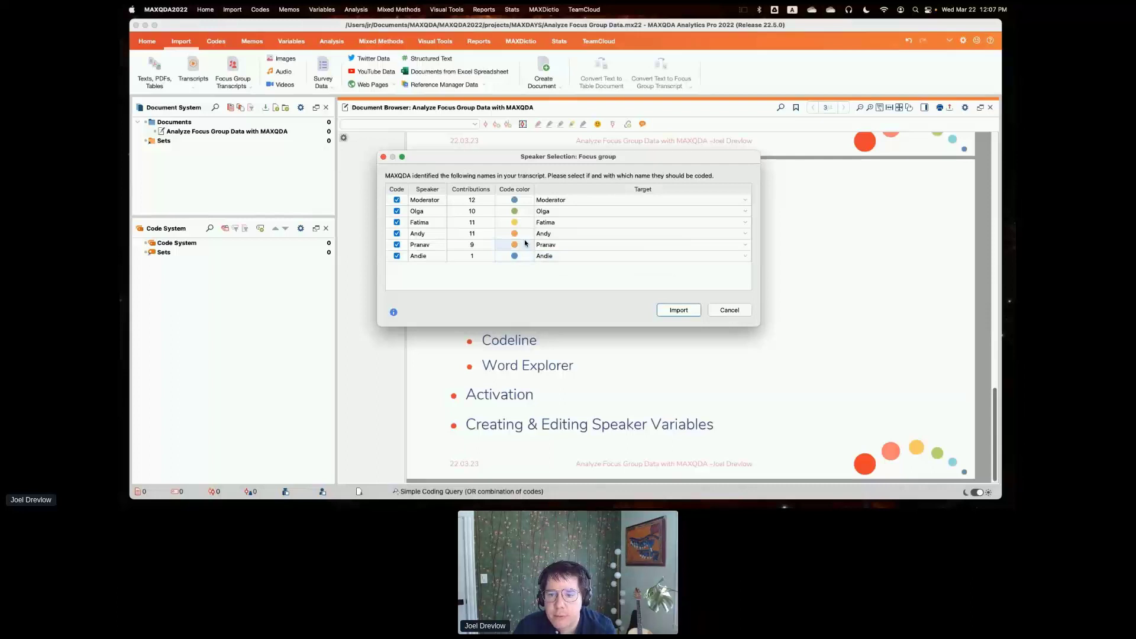
click(594, 258)
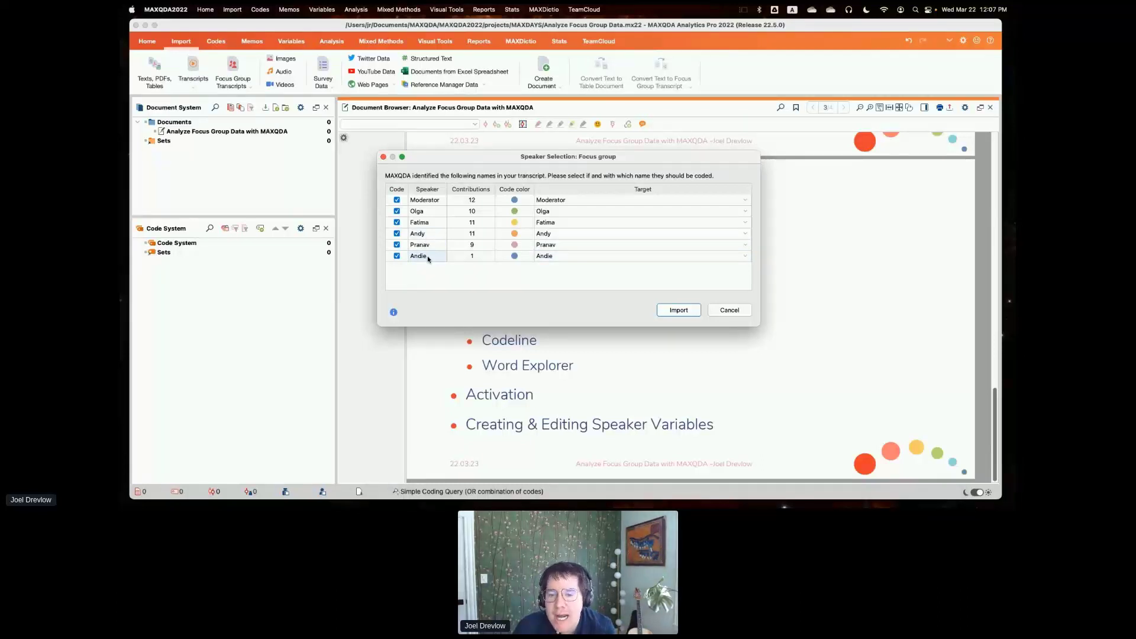
- Assign the misspelled last speaker to the fourth speaker's target name and import the transcript
click(744, 258)
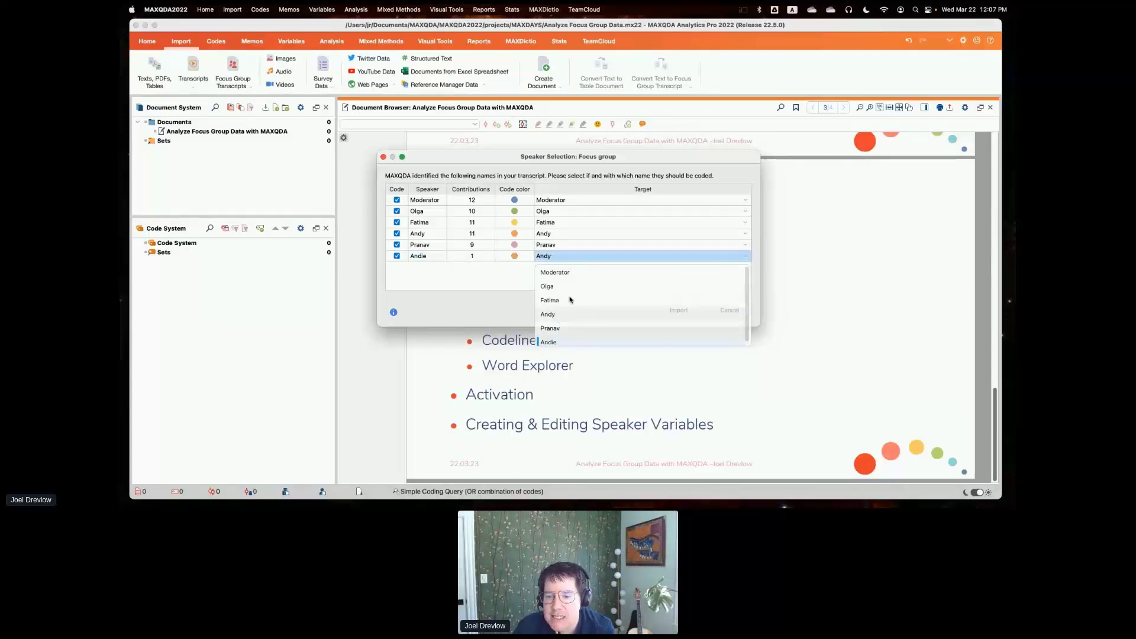
click(555, 316)
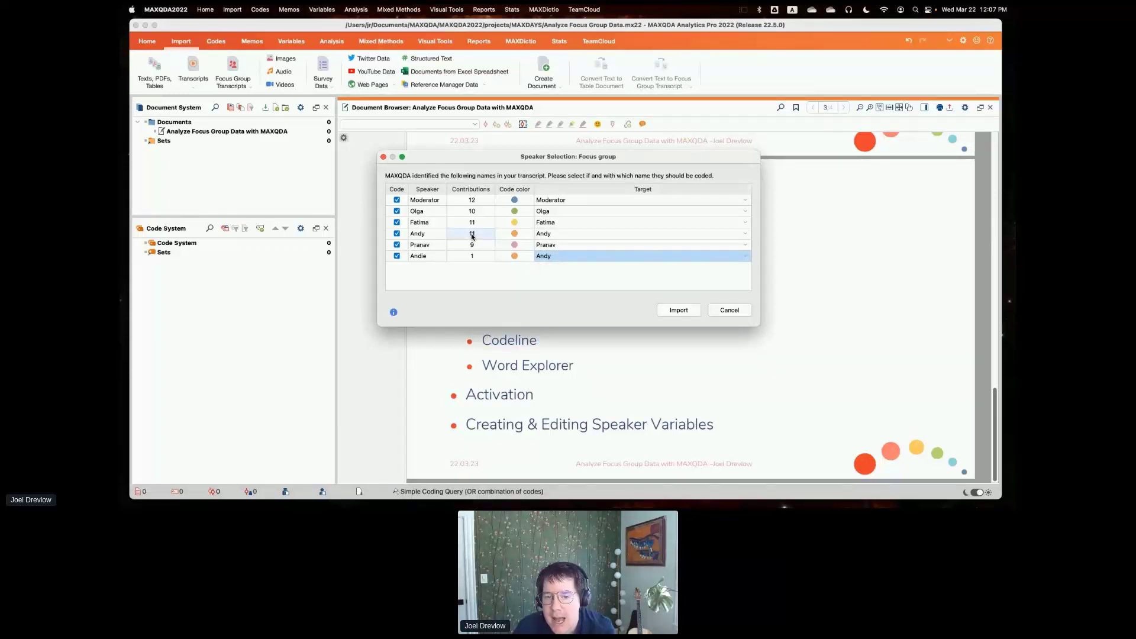
click(675, 311)
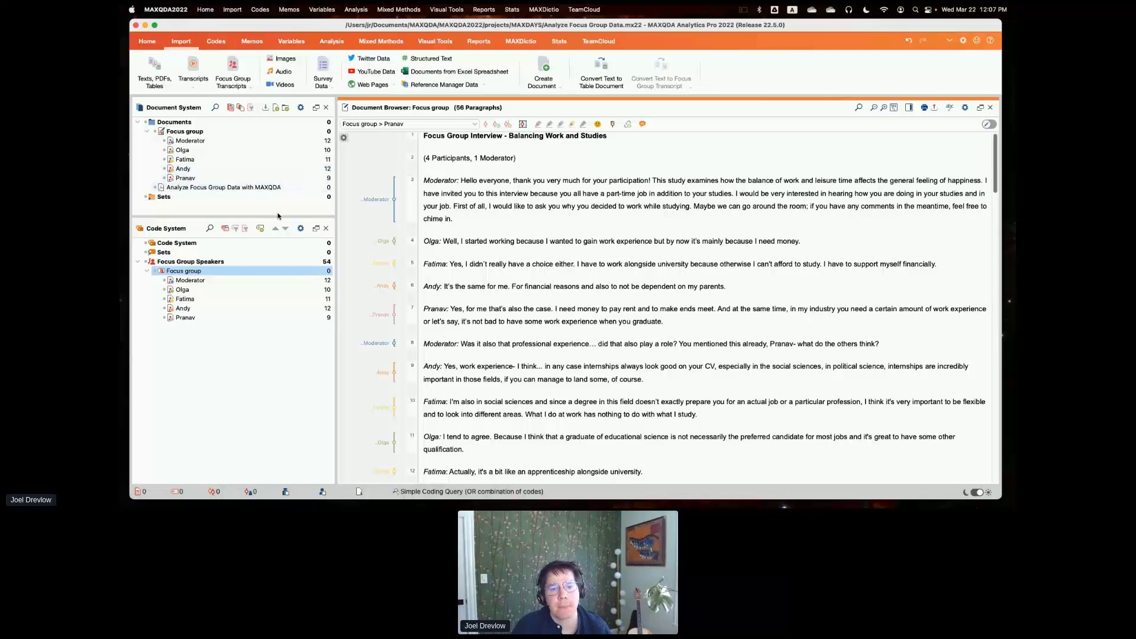
drag(278, 217, 278, 225)
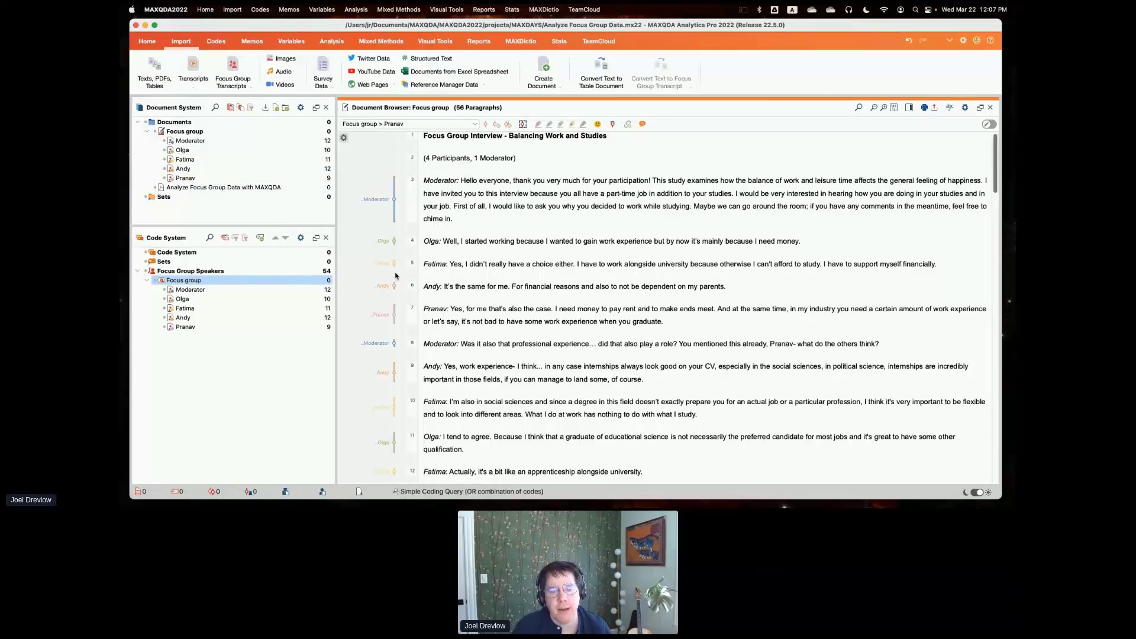
scroll(395, 290, down, 3)
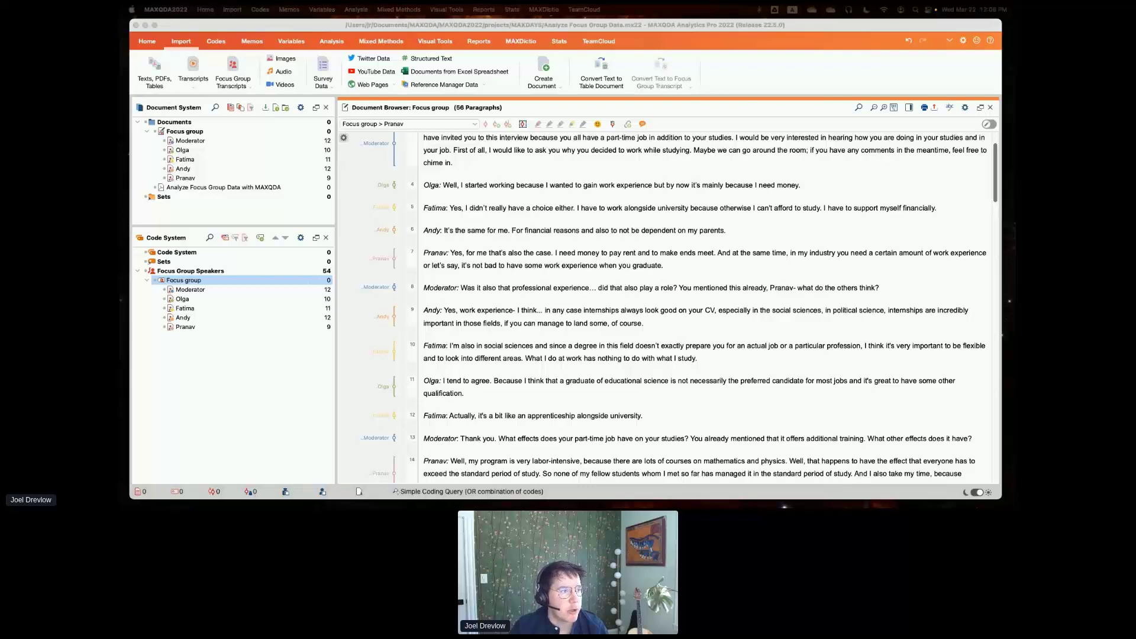
- Switch to the Focus group error example document in Word and examine its yellow-highlighted colon examples
drag(514, 54, 713, 34)
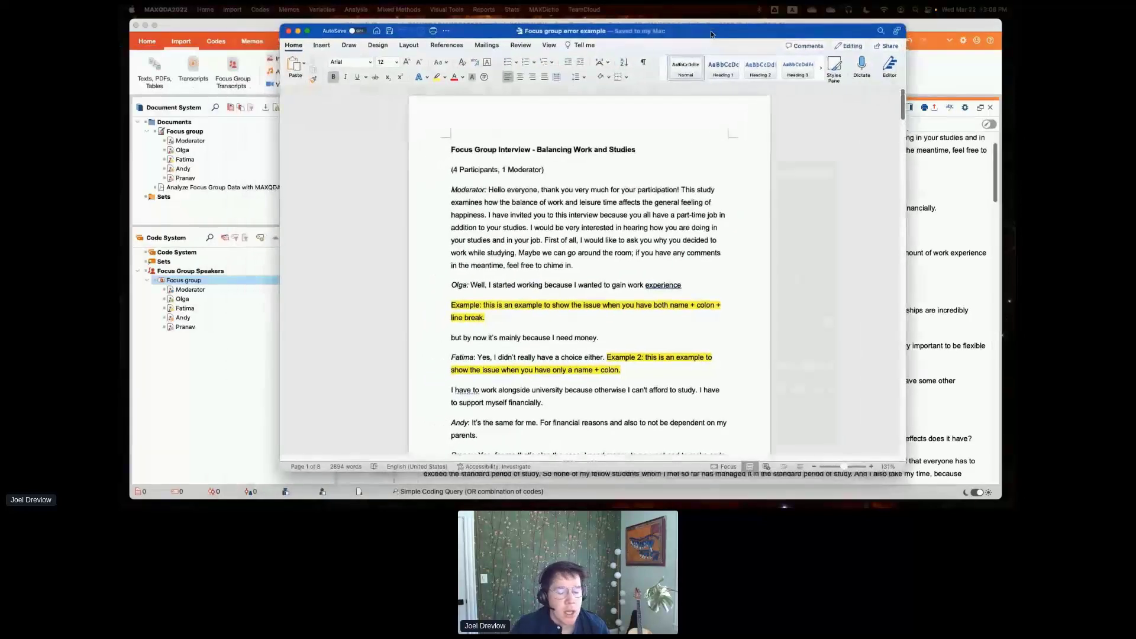
click(481, 306)
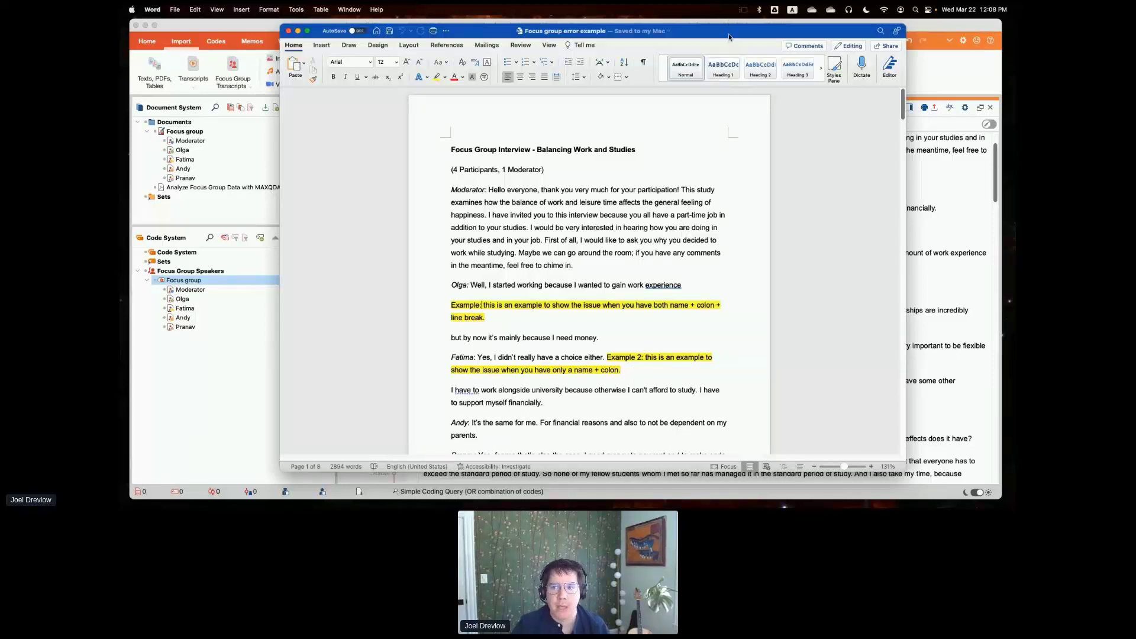
drag(728, 30, 122, 41)
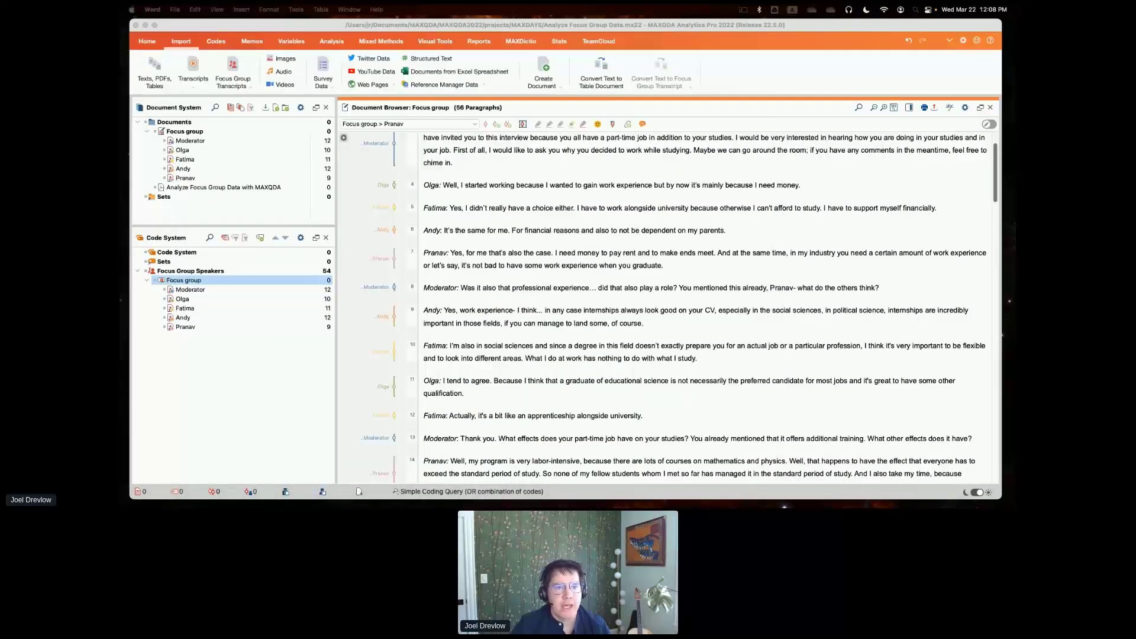
click(191, 83)
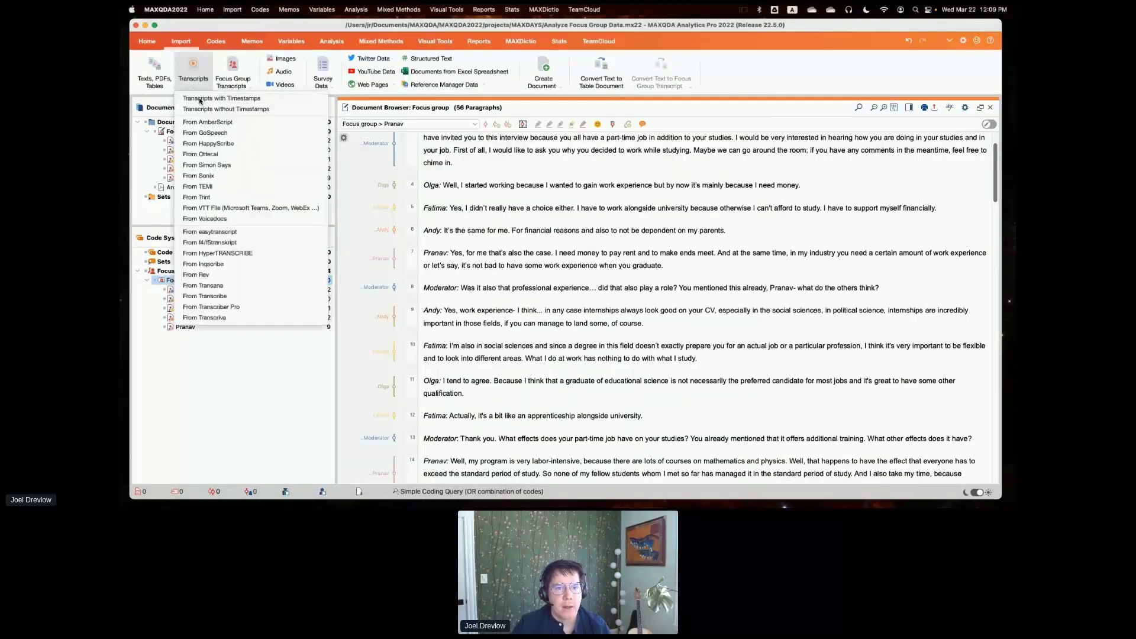
click(764, 391)
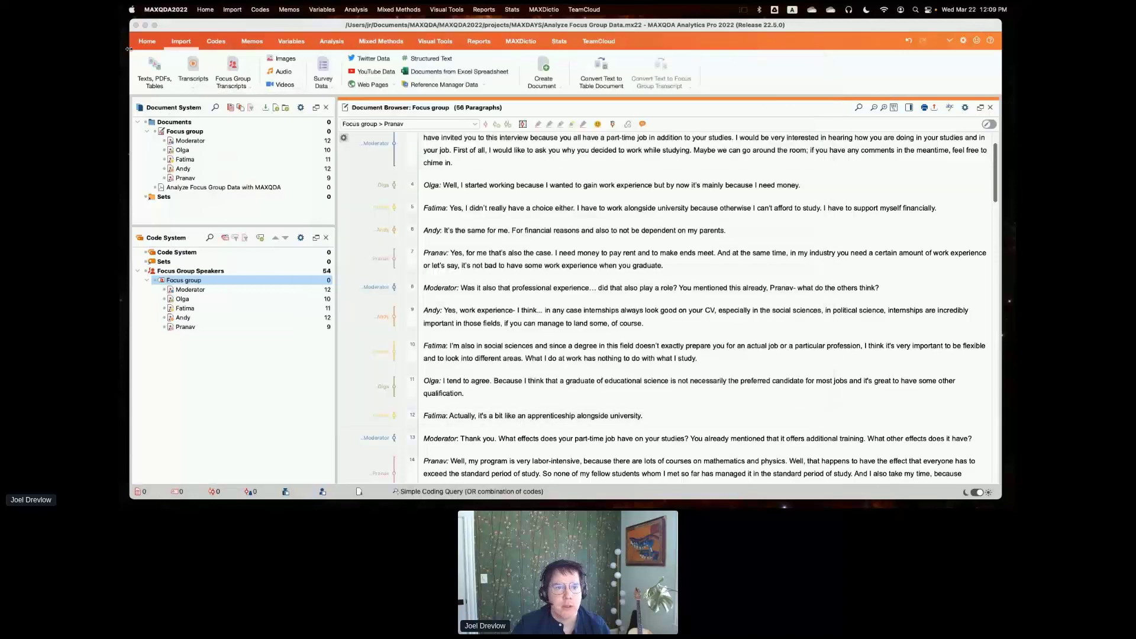
- Import Focus group error example.docx twice as a regular transcript
click(197, 82)
click(208, 112)
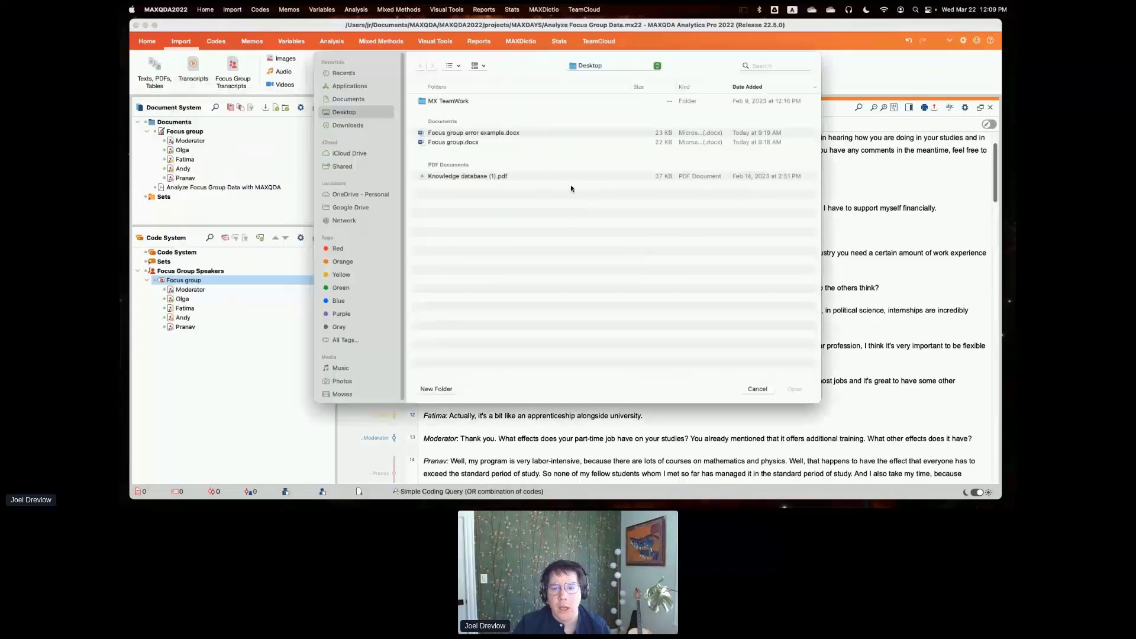
click(465, 136)
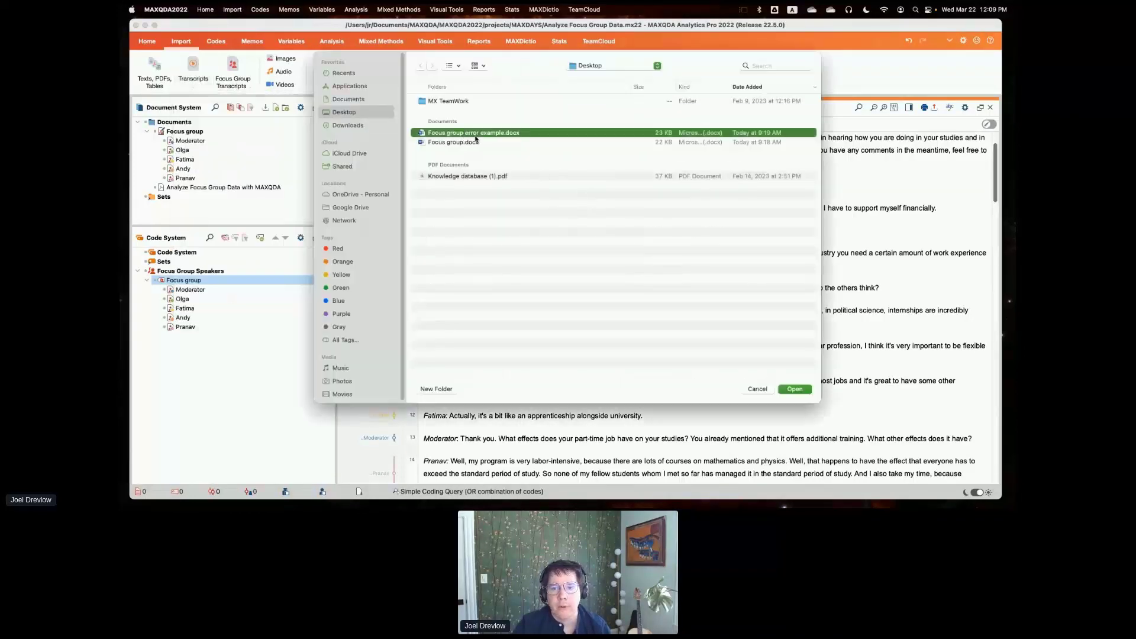
click(800, 390)
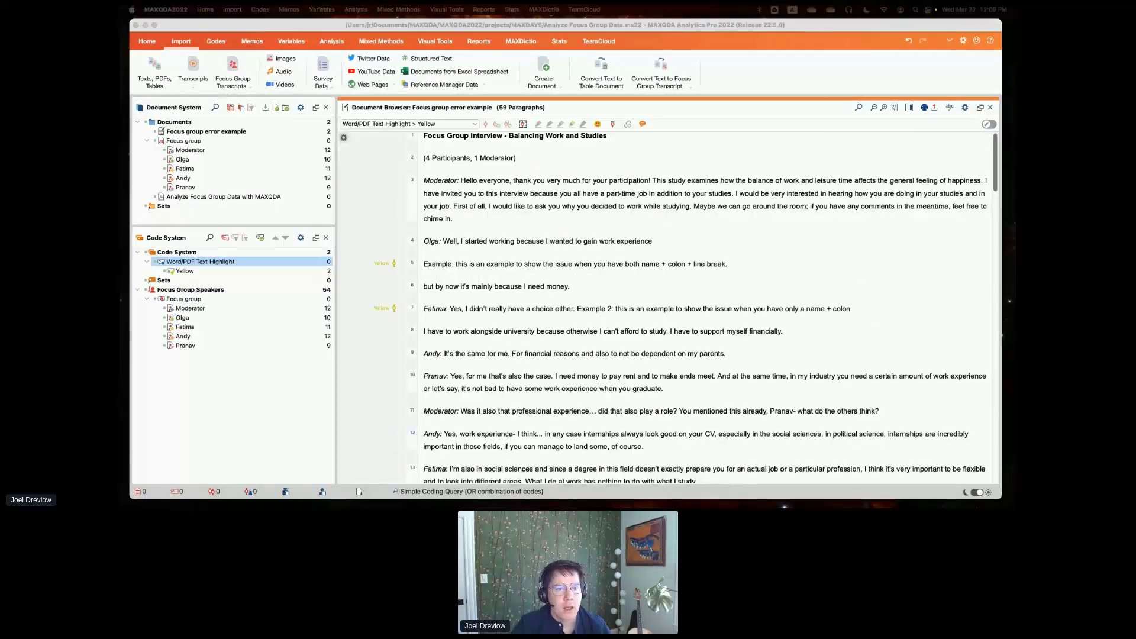
click(203, 84)
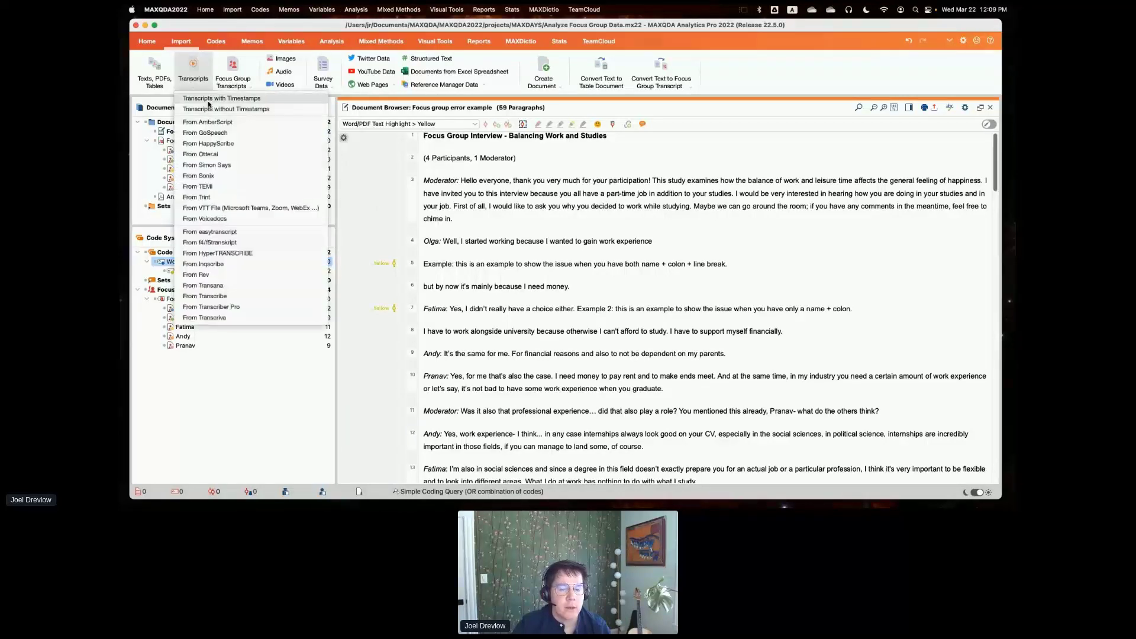
click(208, 100)
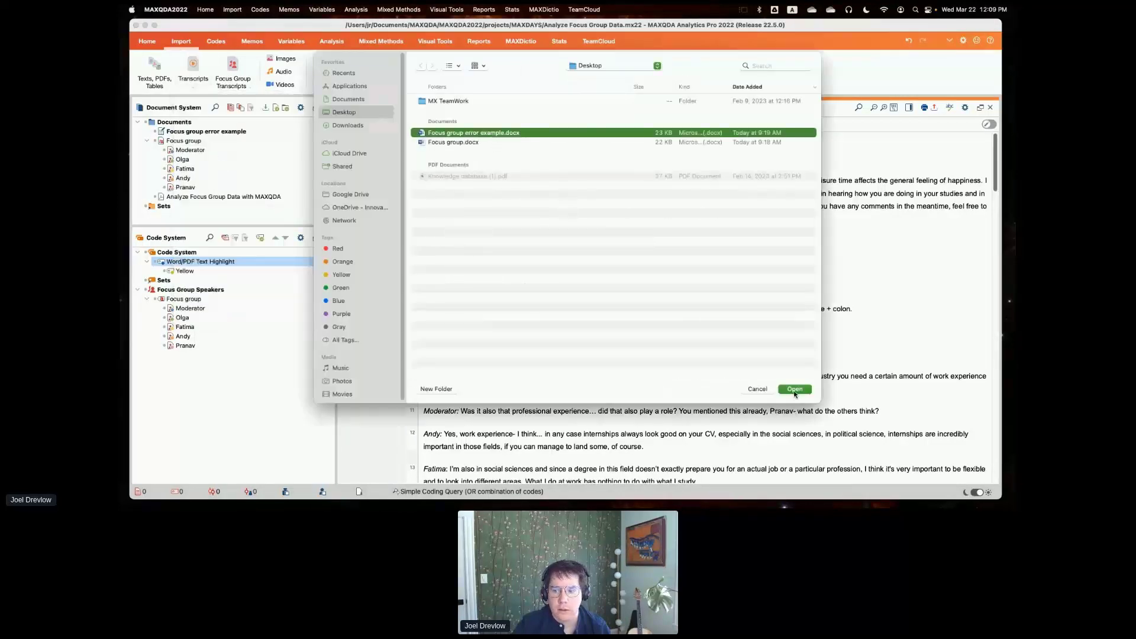
click(795, 389)
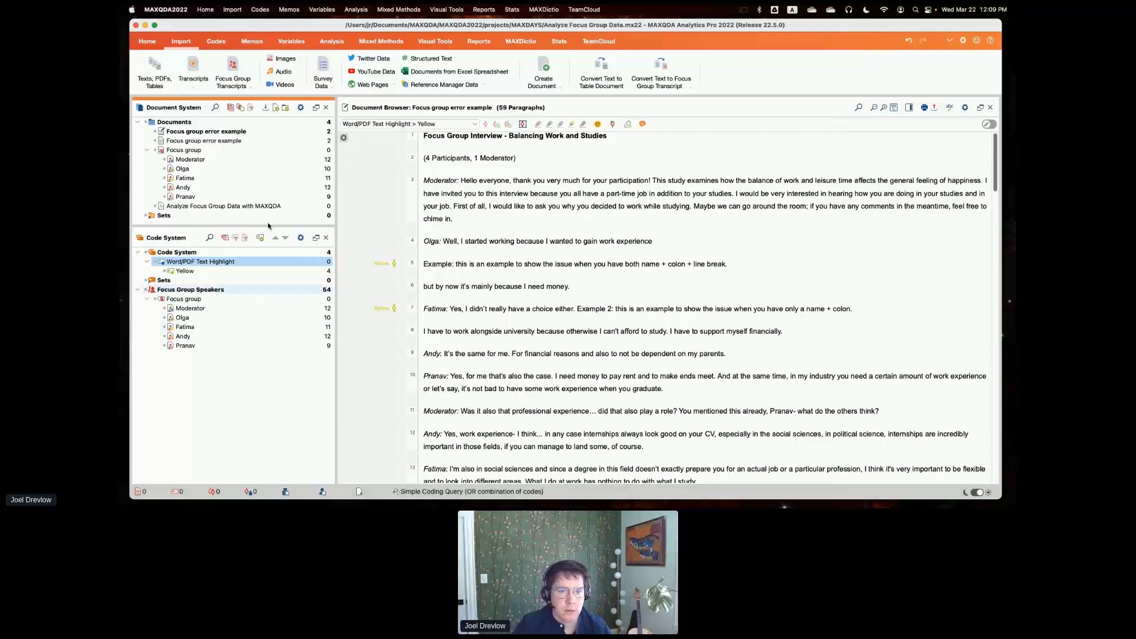
- Enlarge the document list and delete both copies of Focus group error example imported as regular transcripts
drag(268, 225, 268, 276)
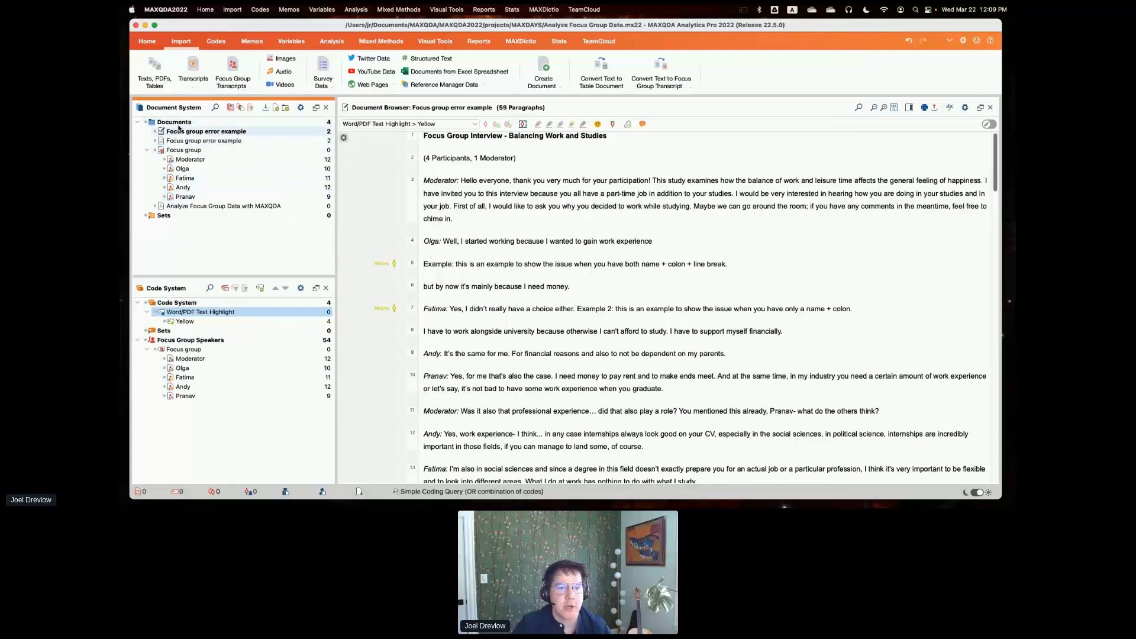
click(156, 131)
click(156, 141)
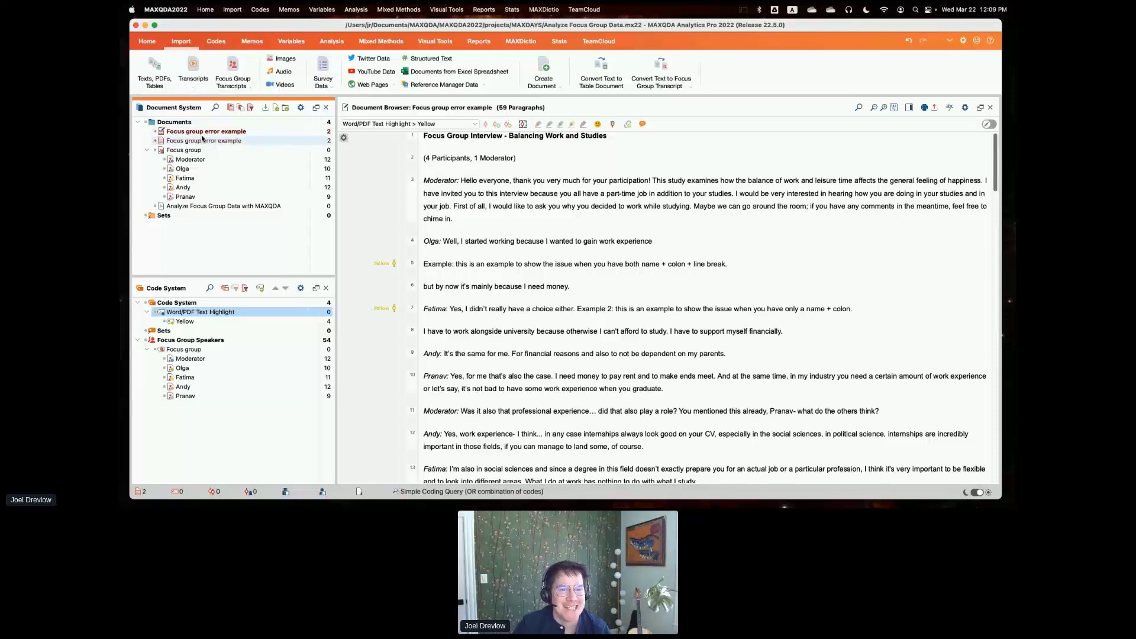
click(266, 133)
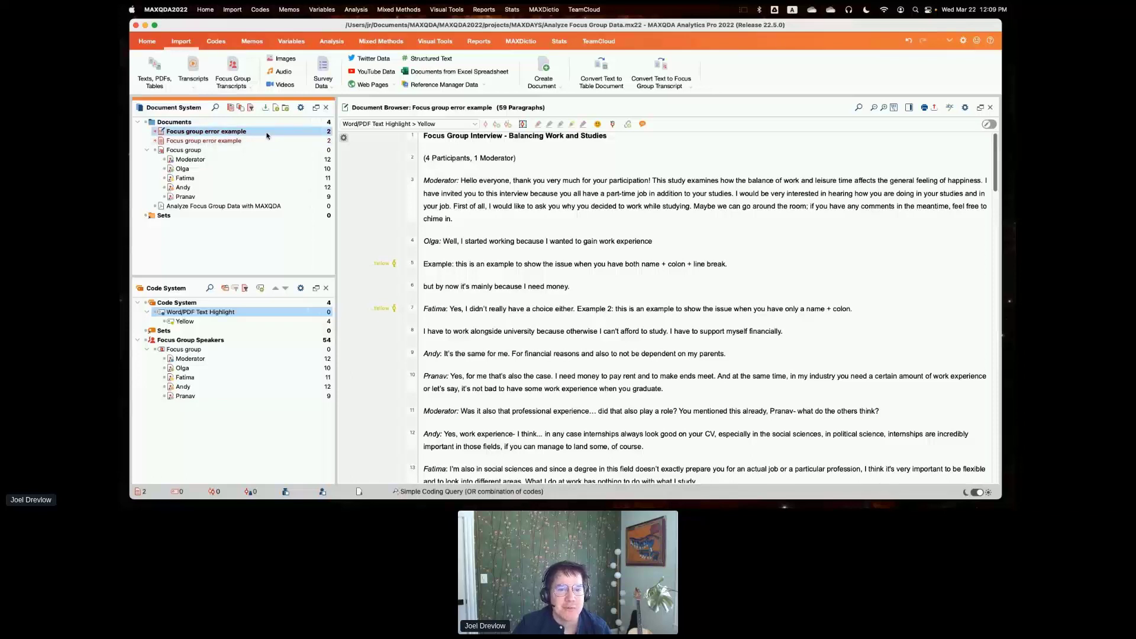
right_click(266, 135)
click(278, 190)
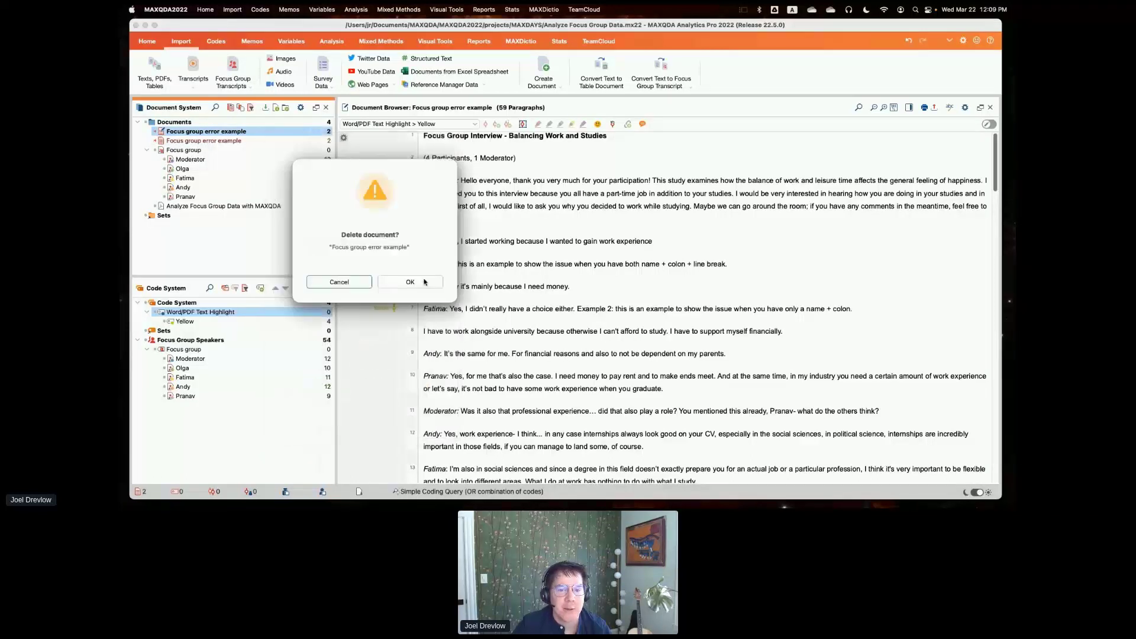
click(423, 282)
right_click(251, 132)
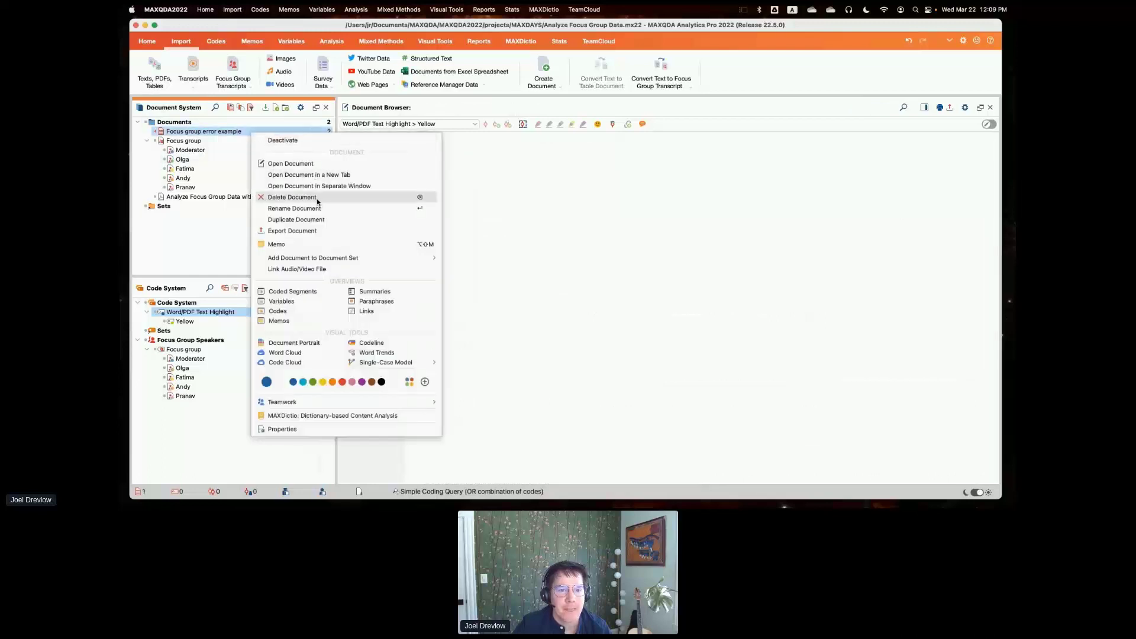
click(318, 199)
click(389, 283)
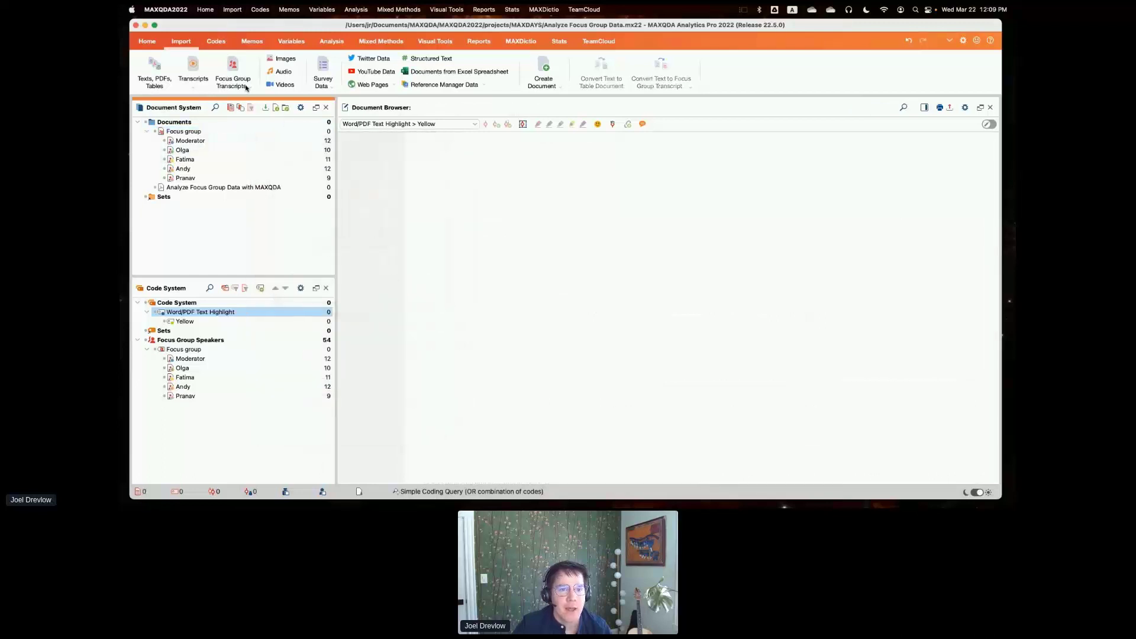
- Import Focus group error example.docx as a focus group transcript without timestamps, keeping all identified speakers coded
click(246, 87)
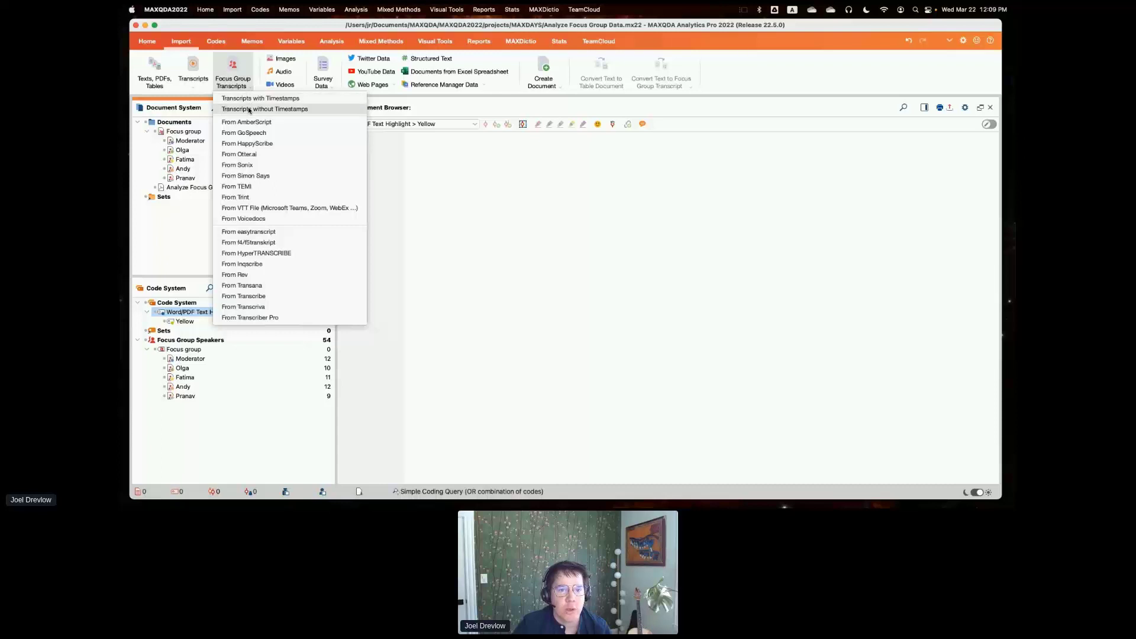
click(249, 111)
click(466, 134)
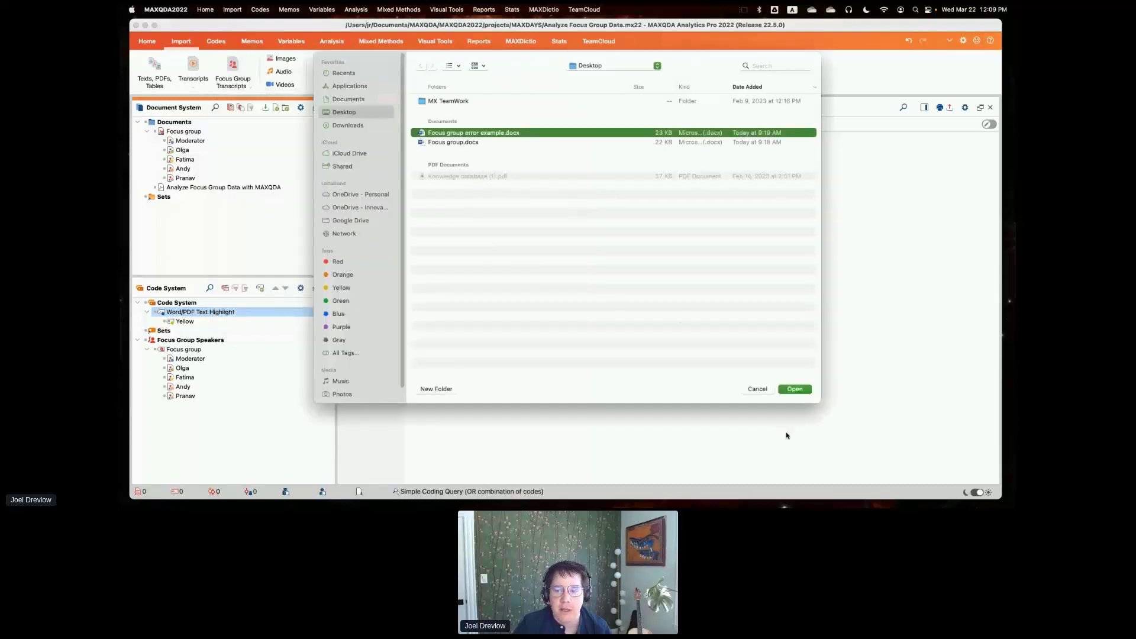
click(799, 389)
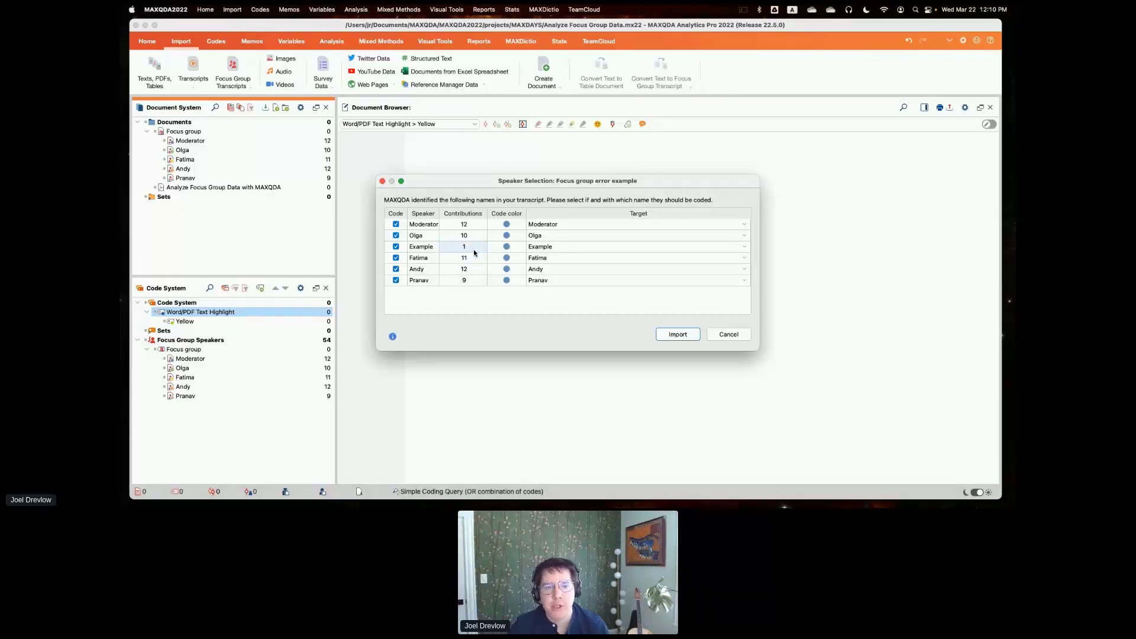
click(673, 340)
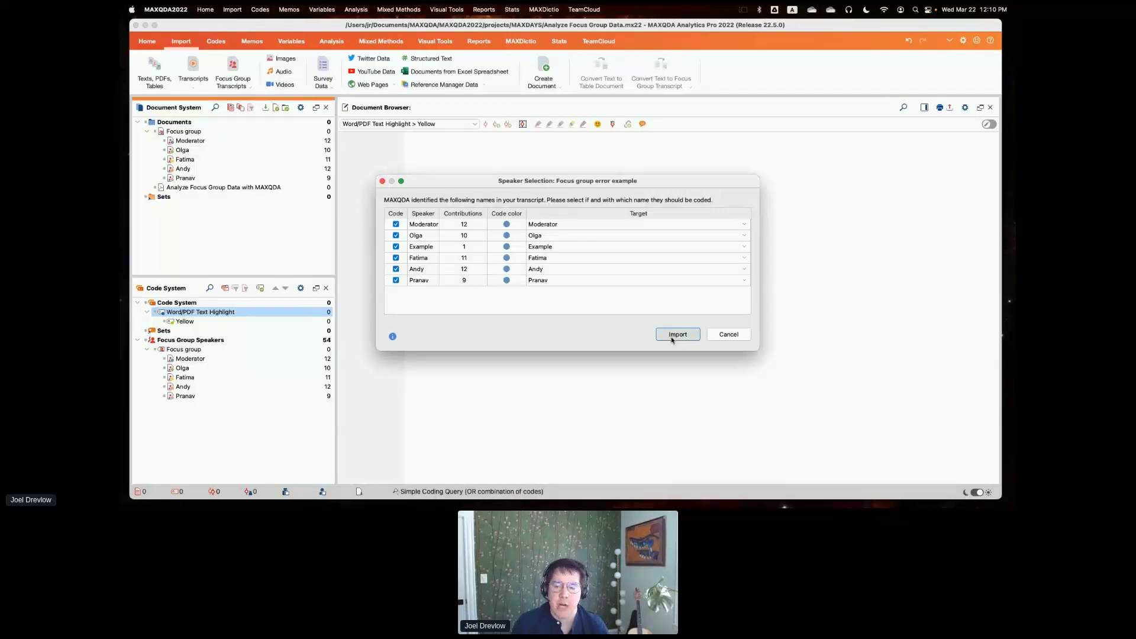
click(678, 335)
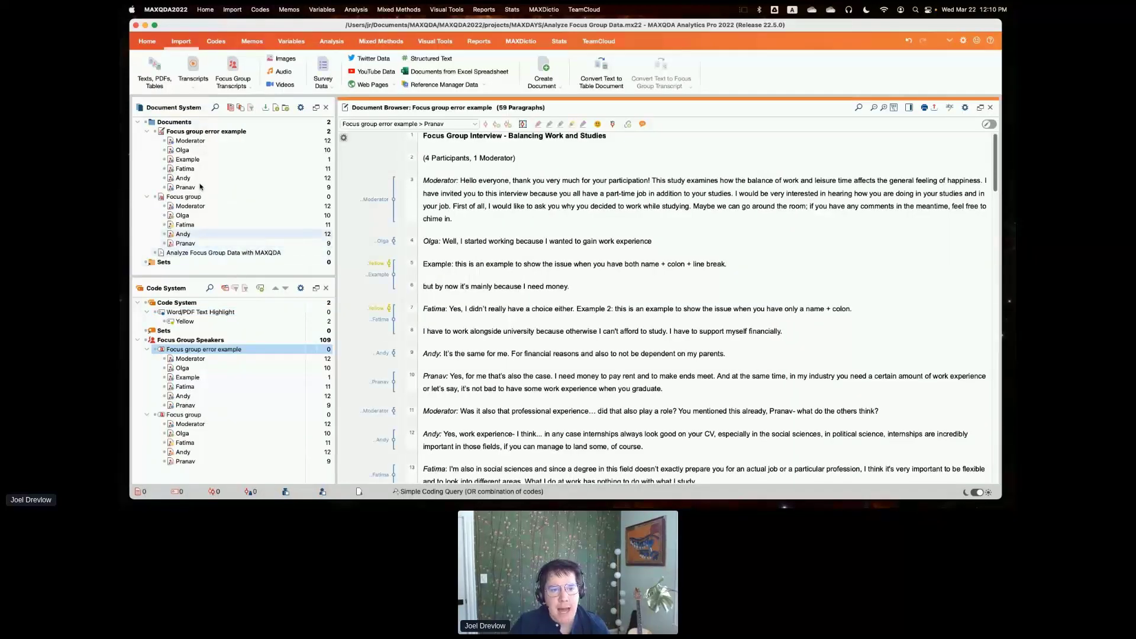
- Activate the Focus group error example document and its Example speaker code, and display the matching retrieved segments in an enlarged view
click(146, 197)
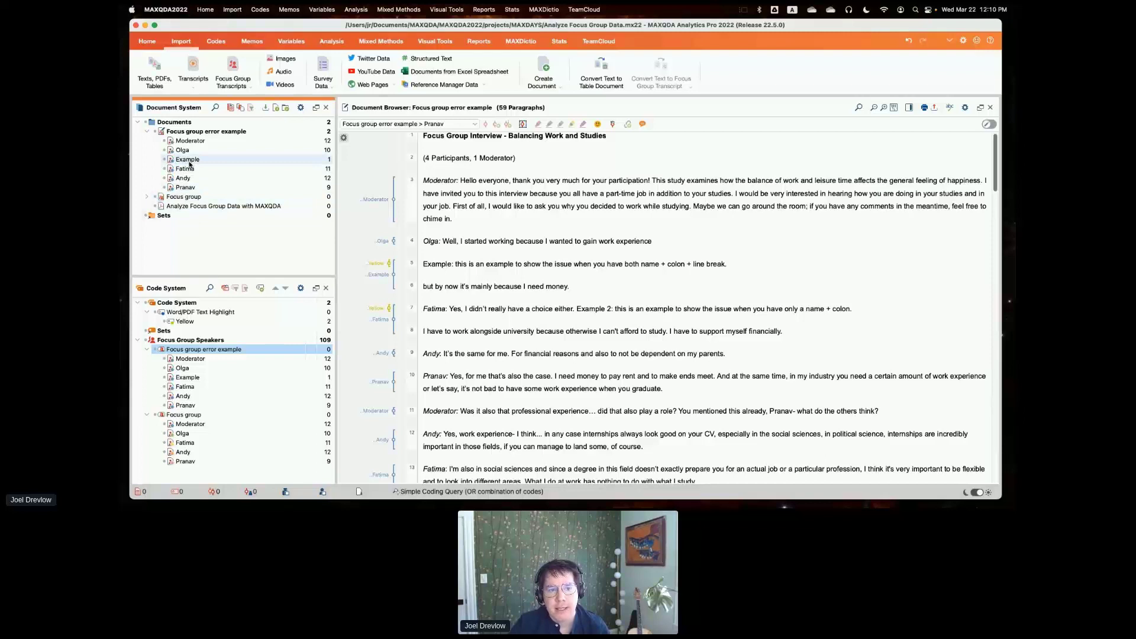
click(155, 132)
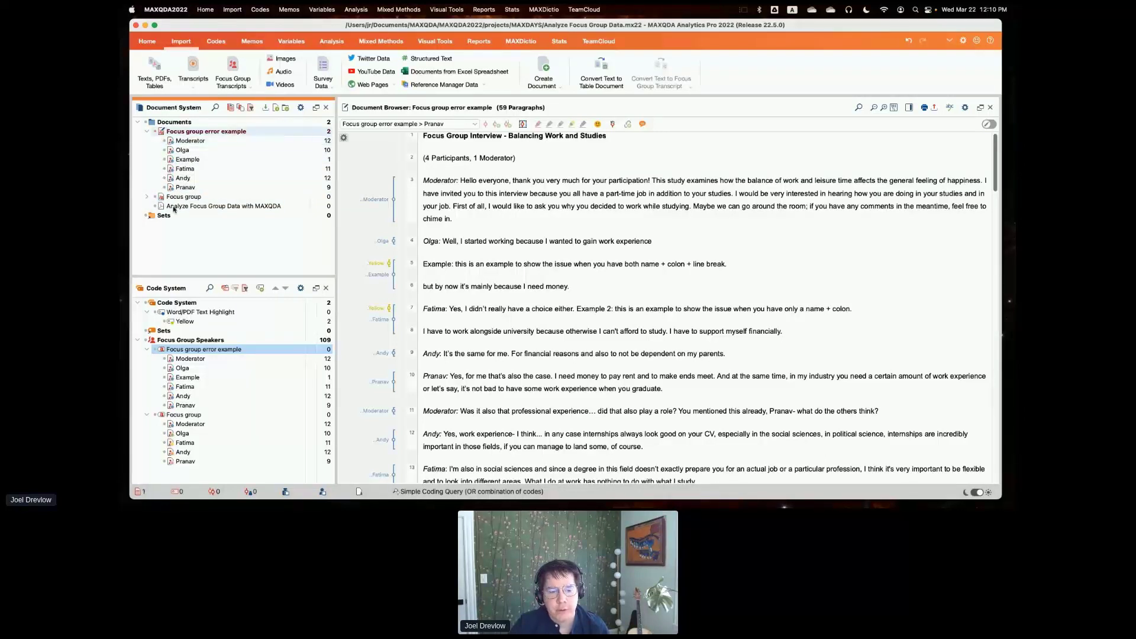
click(165, 378)
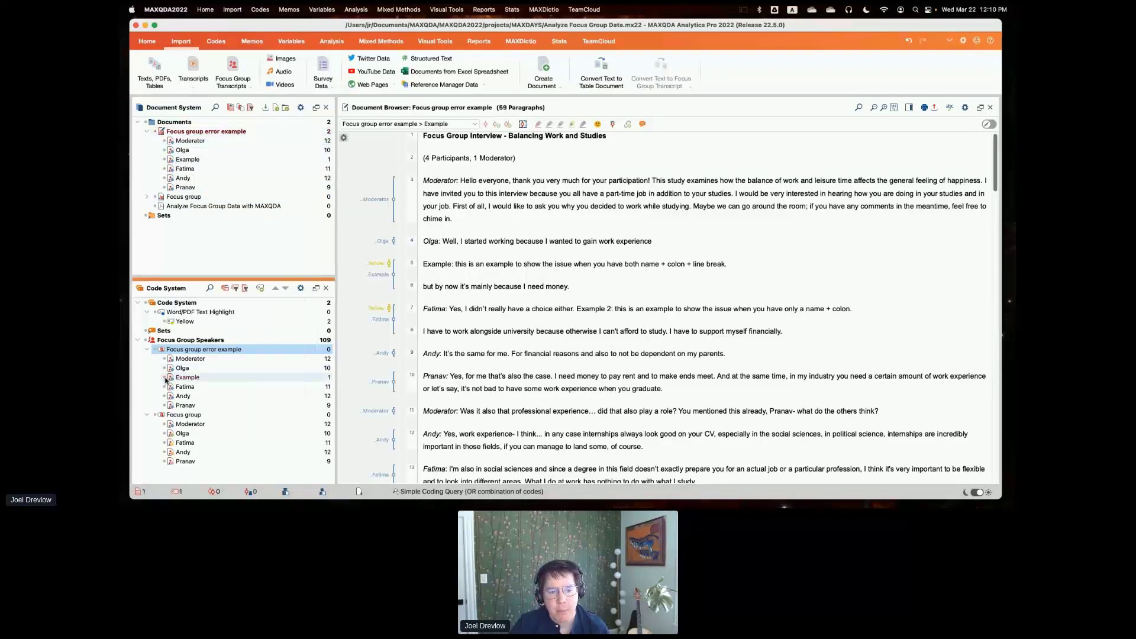
click(147, 415)
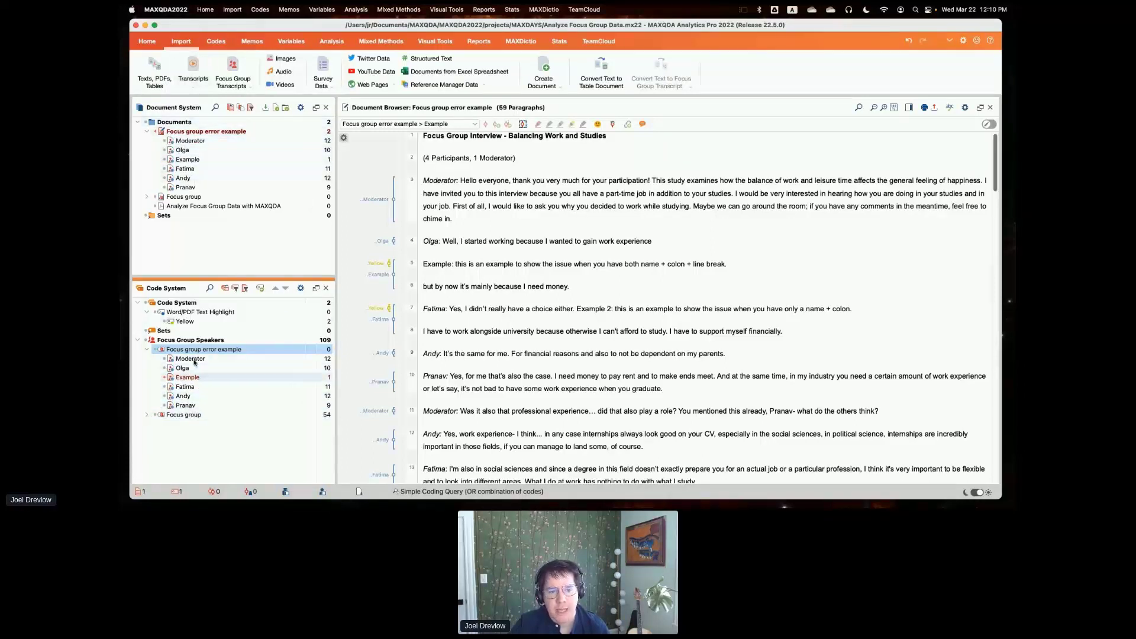
click(147, 40)
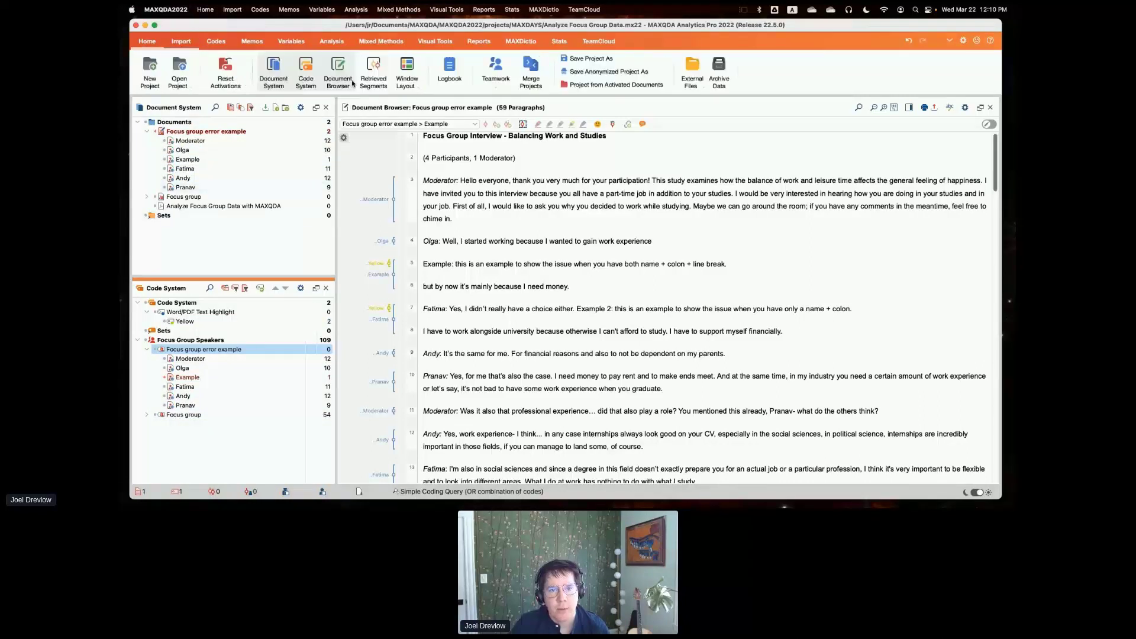
click(373, 70)
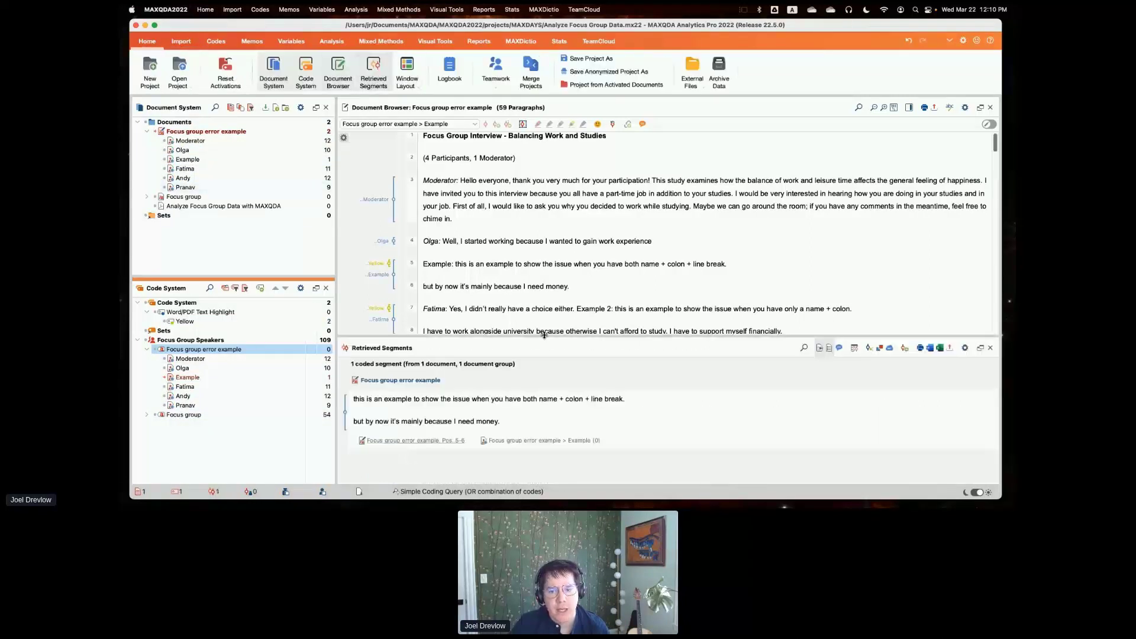
drag(544, 335, 544, 264)
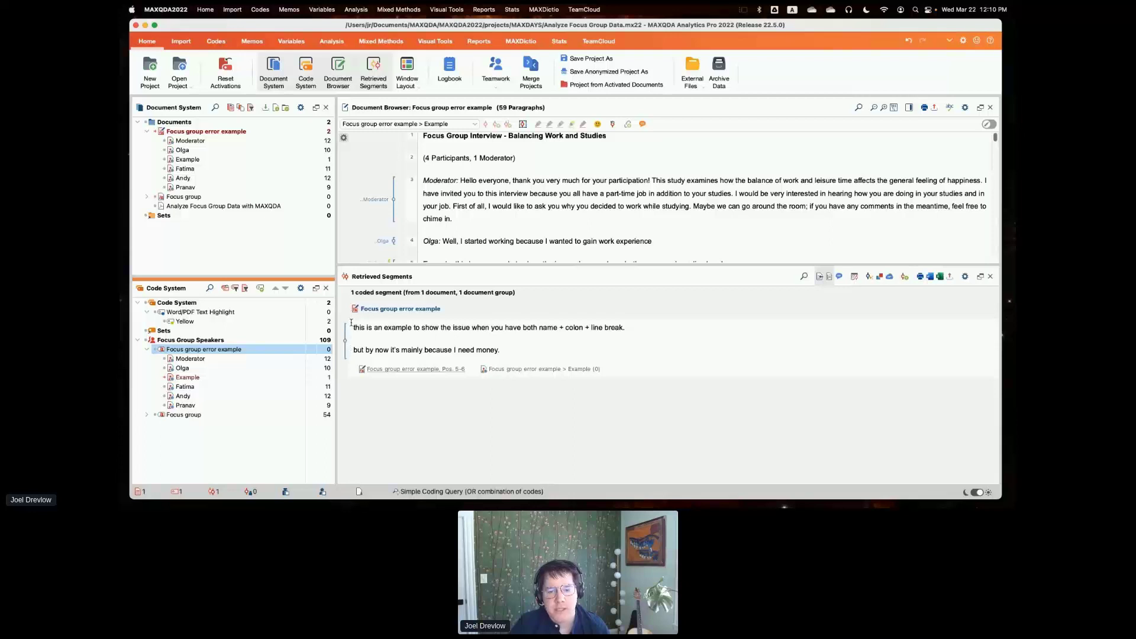
- Code the retrieved segments with a new code named FLAG FOR EDIT
click(908, 277)
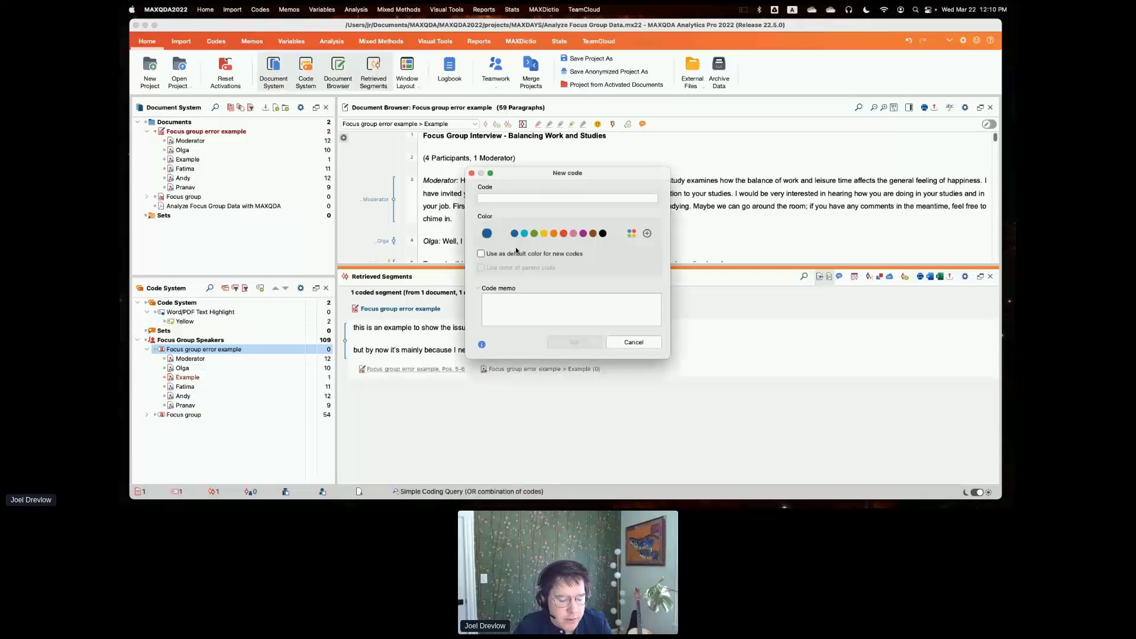
text(FLA)
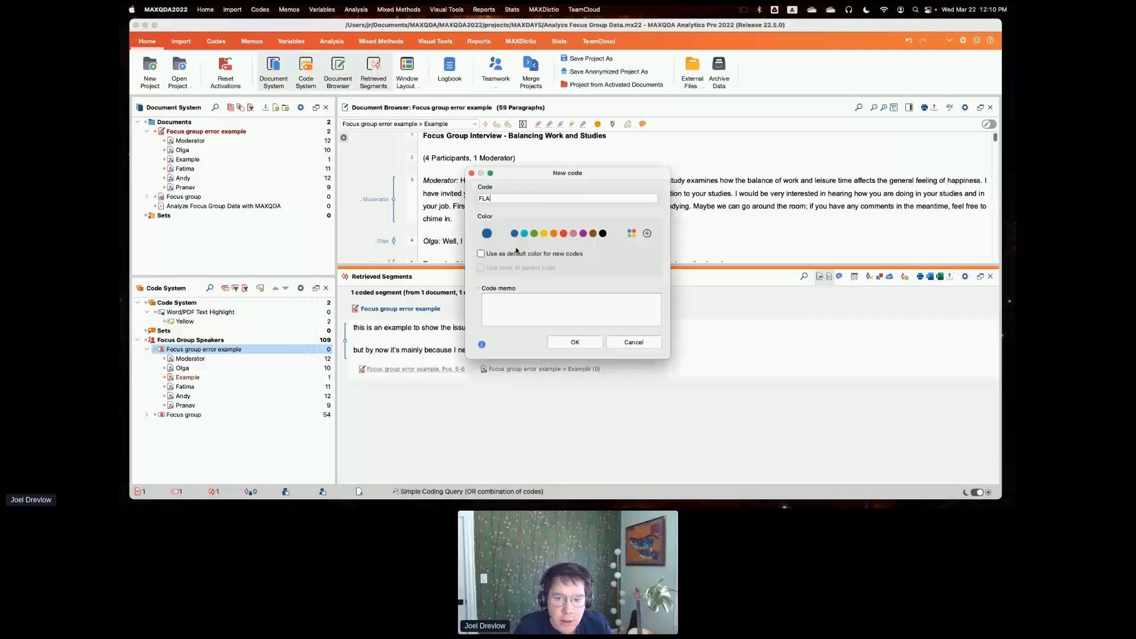
text(G FOR EDIT)
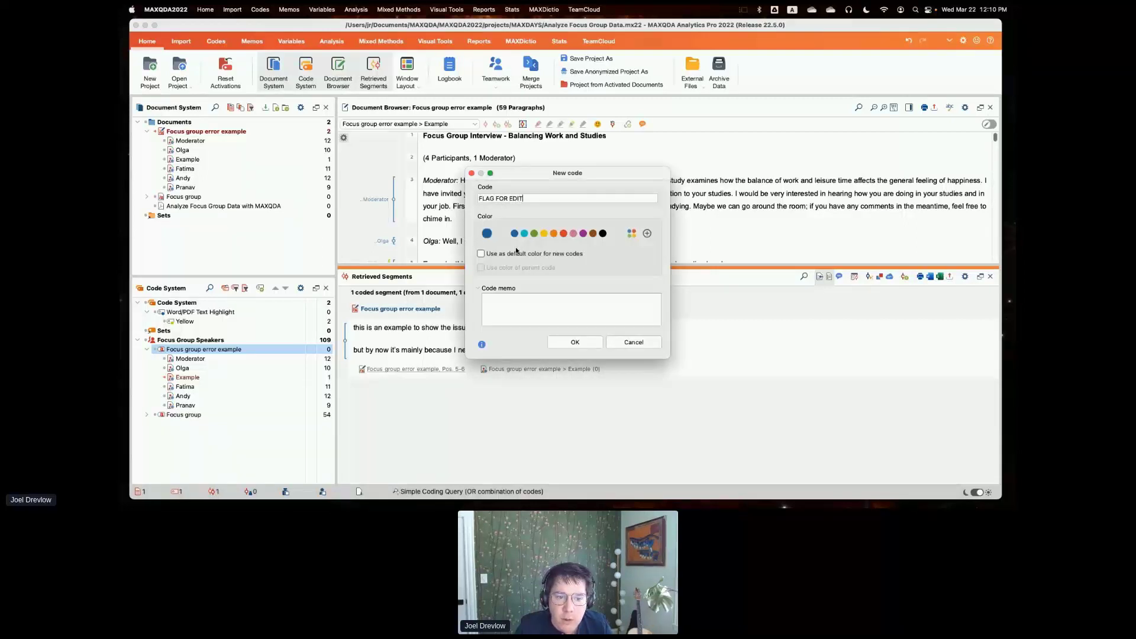
key(Return)
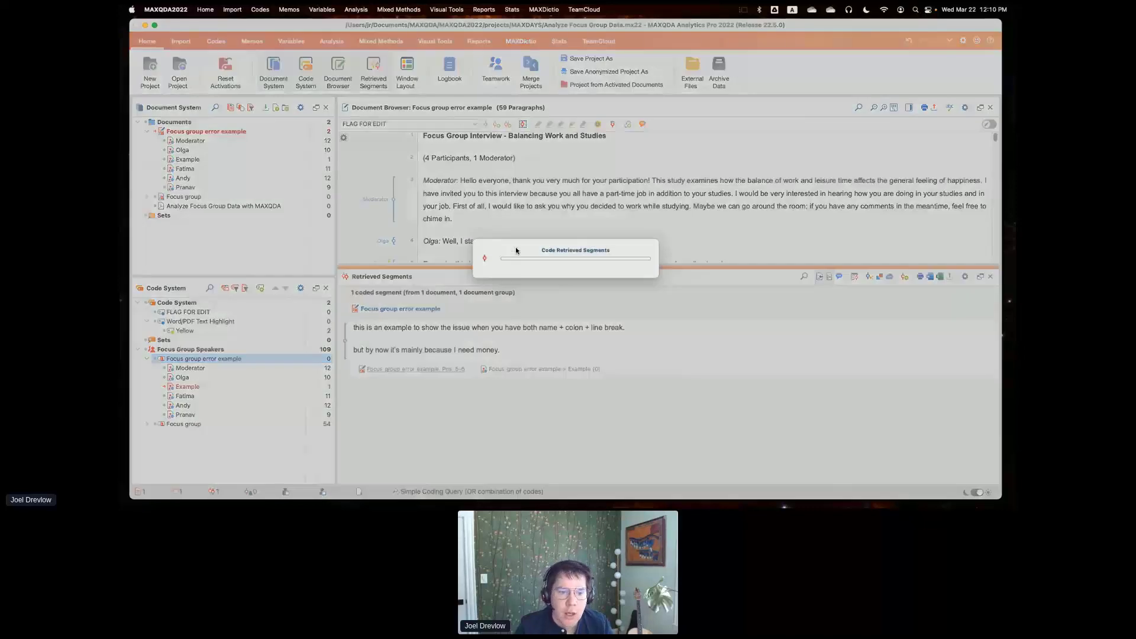
click(545, 306)
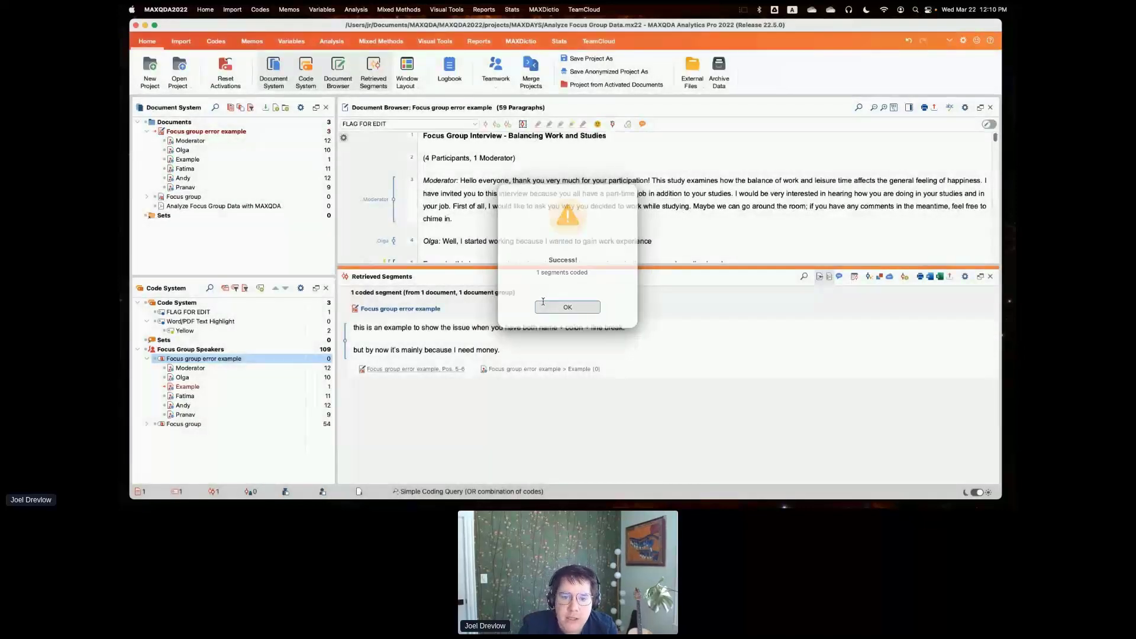
- Review the flagged passage in the transcript, collapse the Word/PDF Text Highlight code and close the retrieved segments view
drag(477, 268, 438, 414)
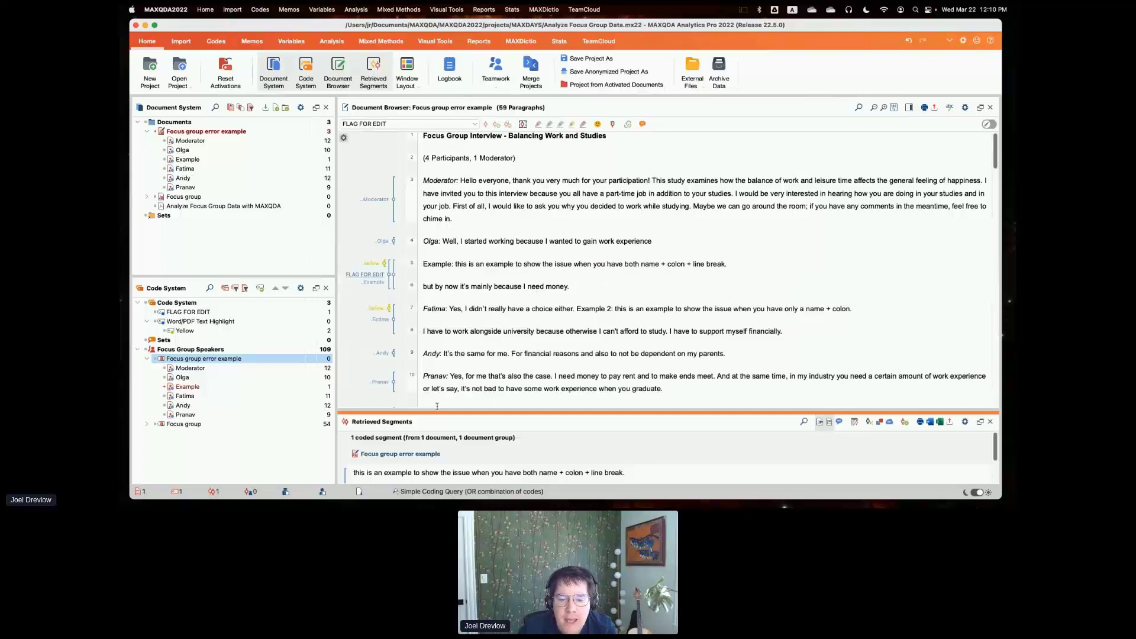
drag(441, 413, 441, 362)
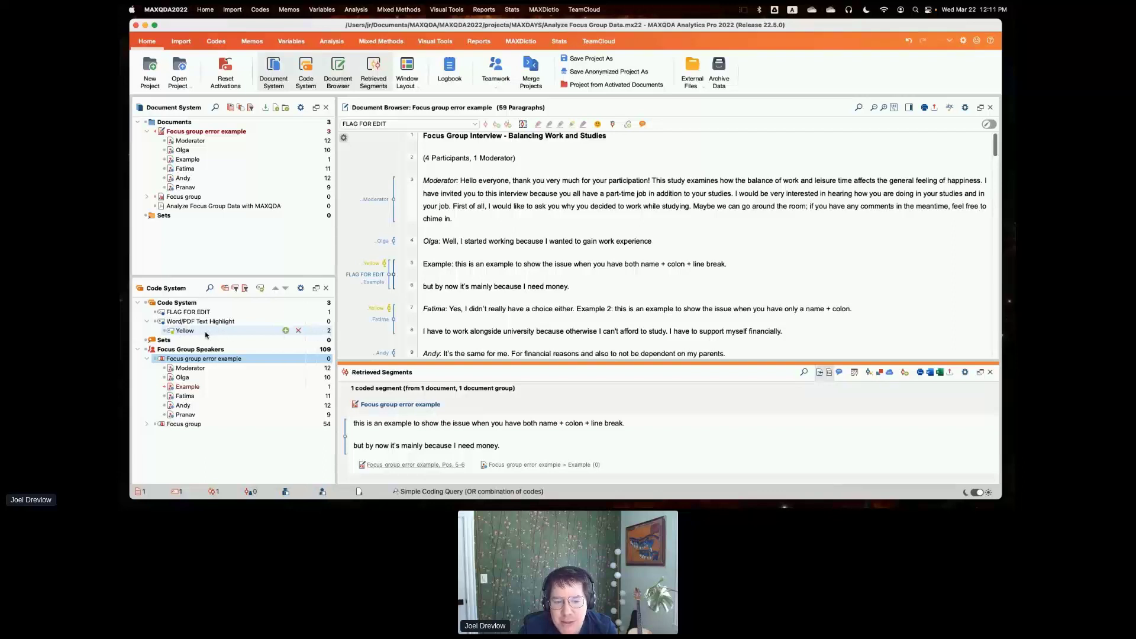
click(147, 322)
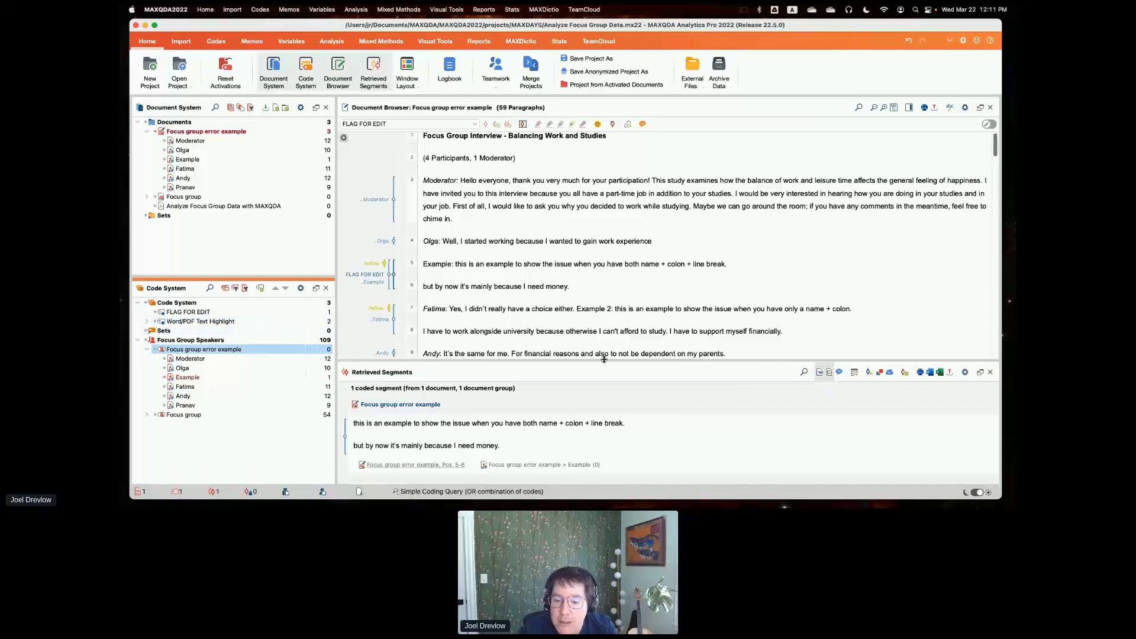
drag(603, 360, 604, 333)
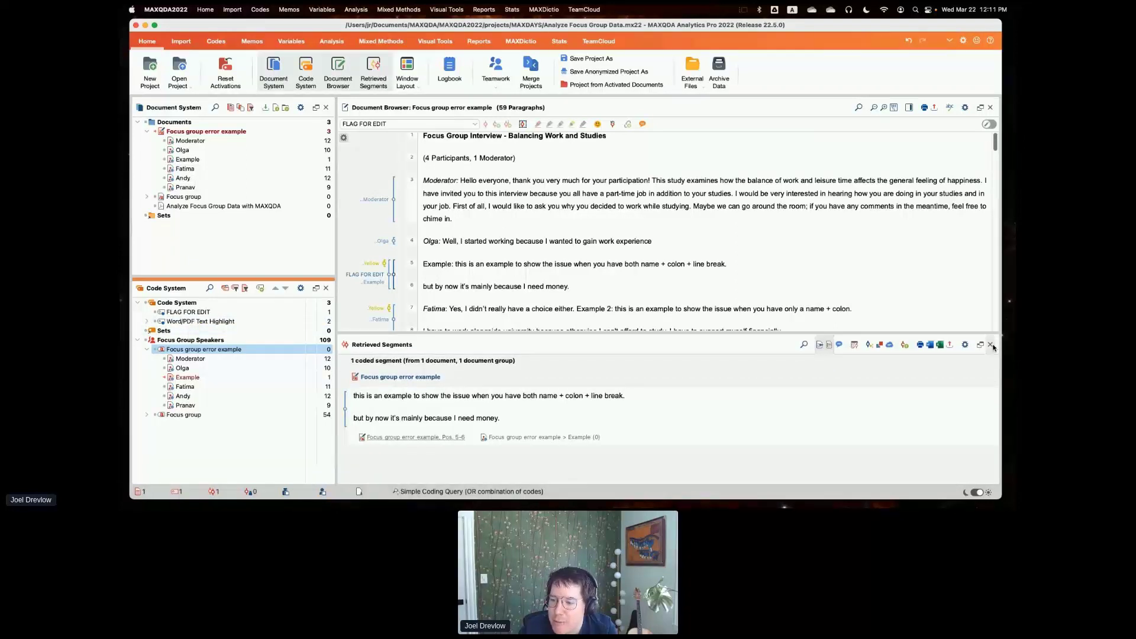
click(991, 345)
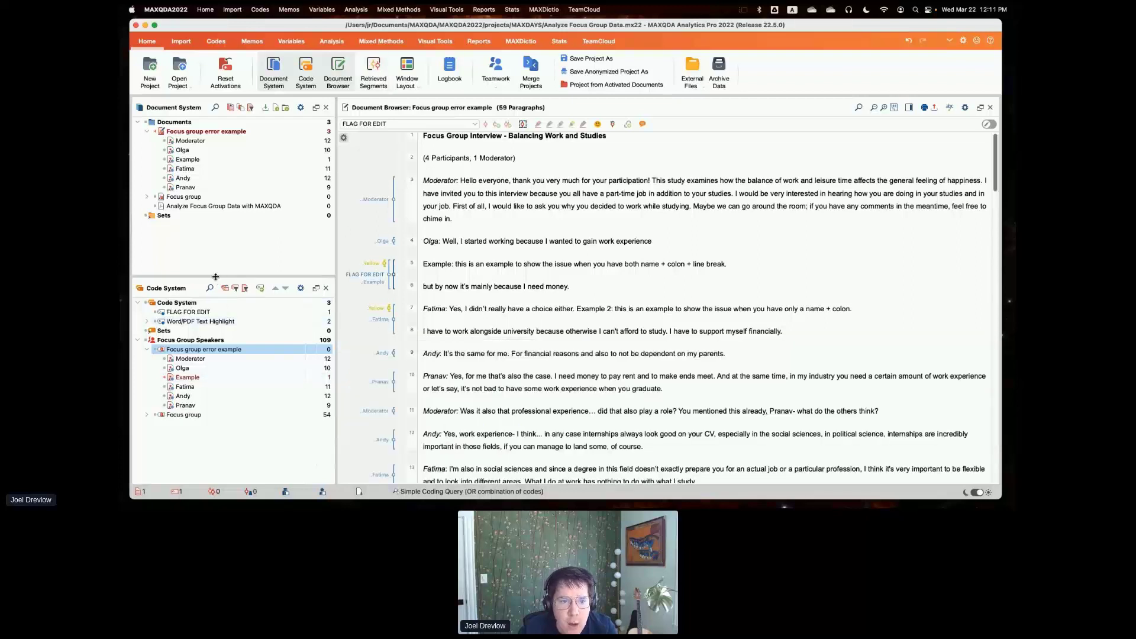
drag(217, 282, 217, 287)
click(192, 133)
right_click(192, 135)
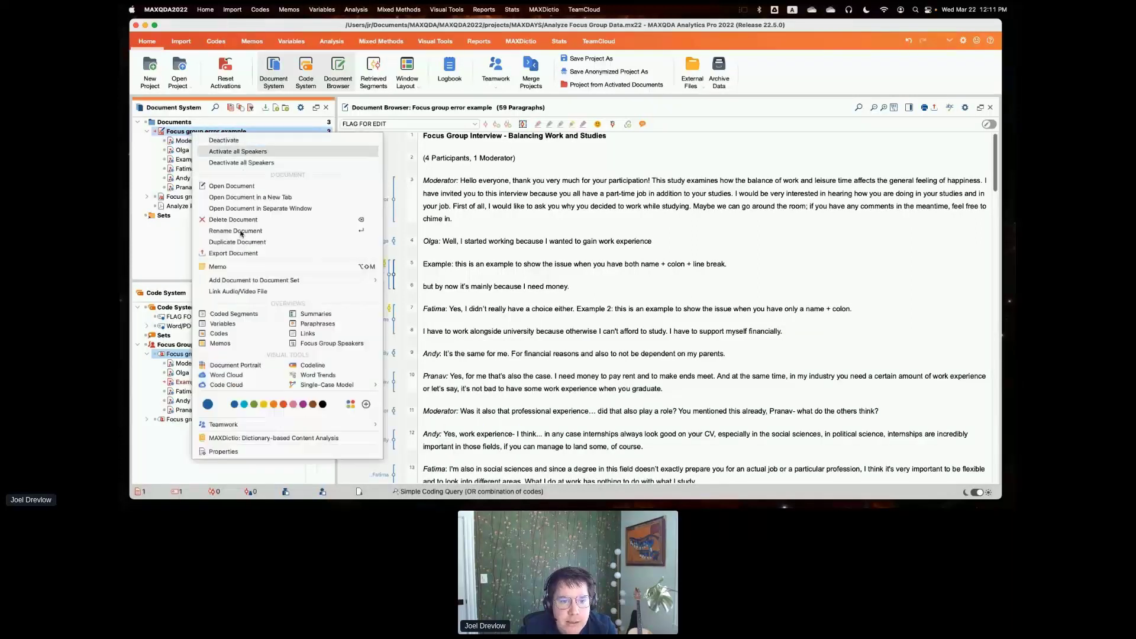
click(238, 253)
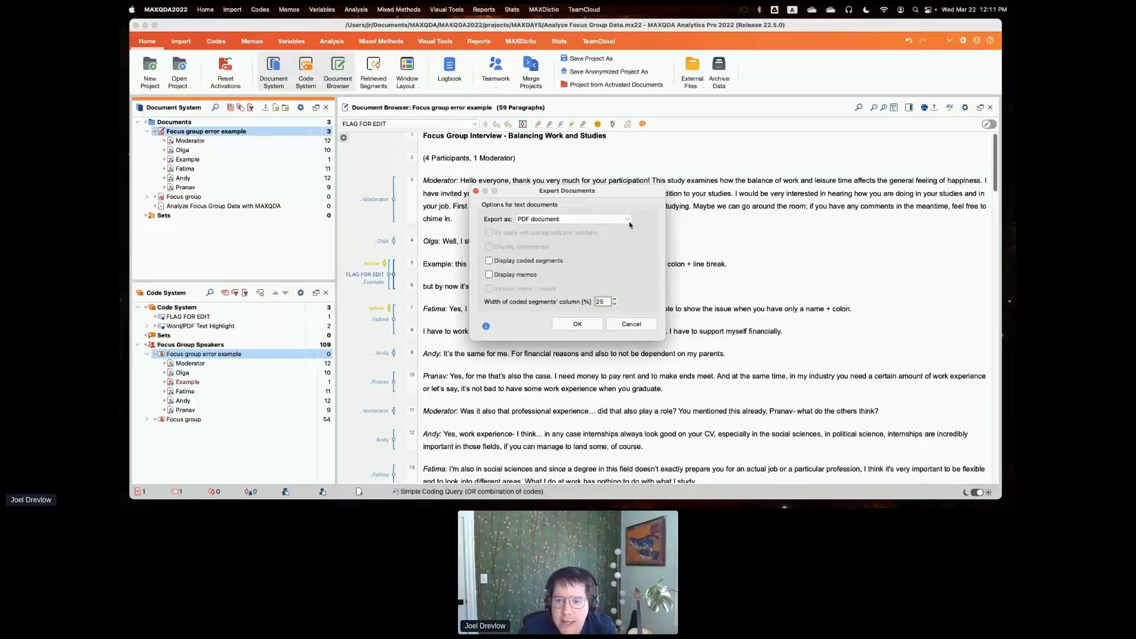
click(631, 324)
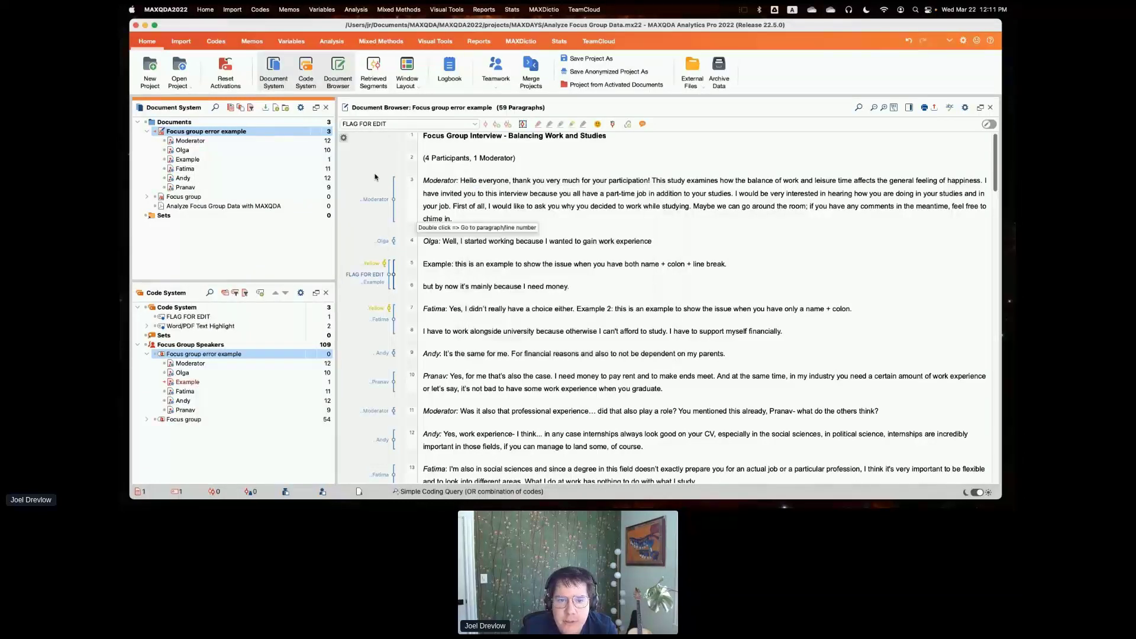
click(343, 137)
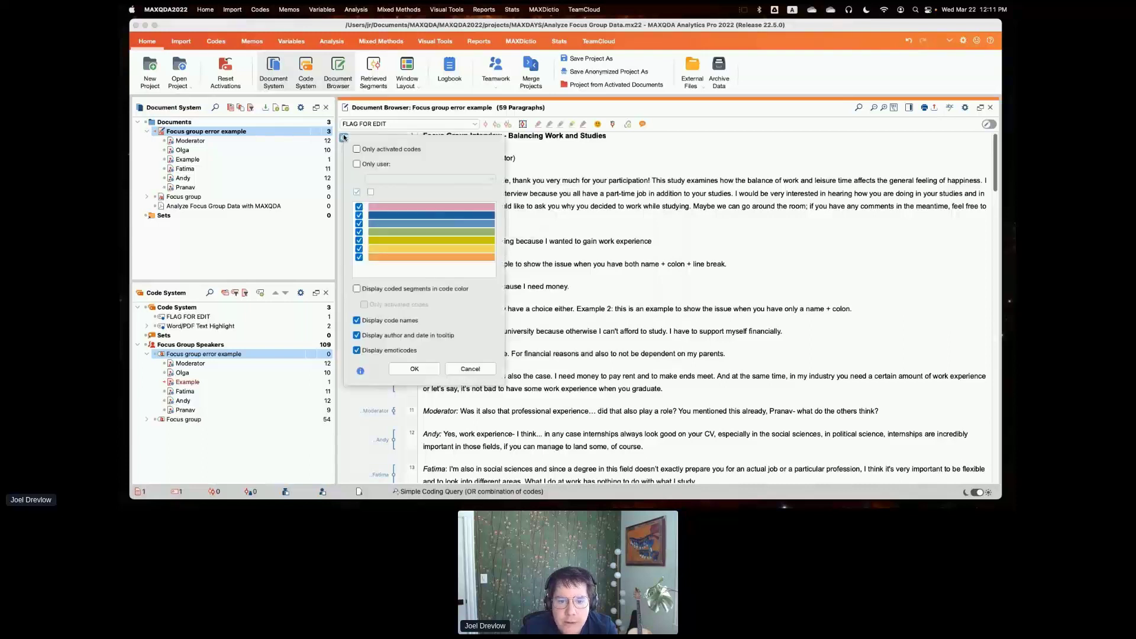
click(470, 369)
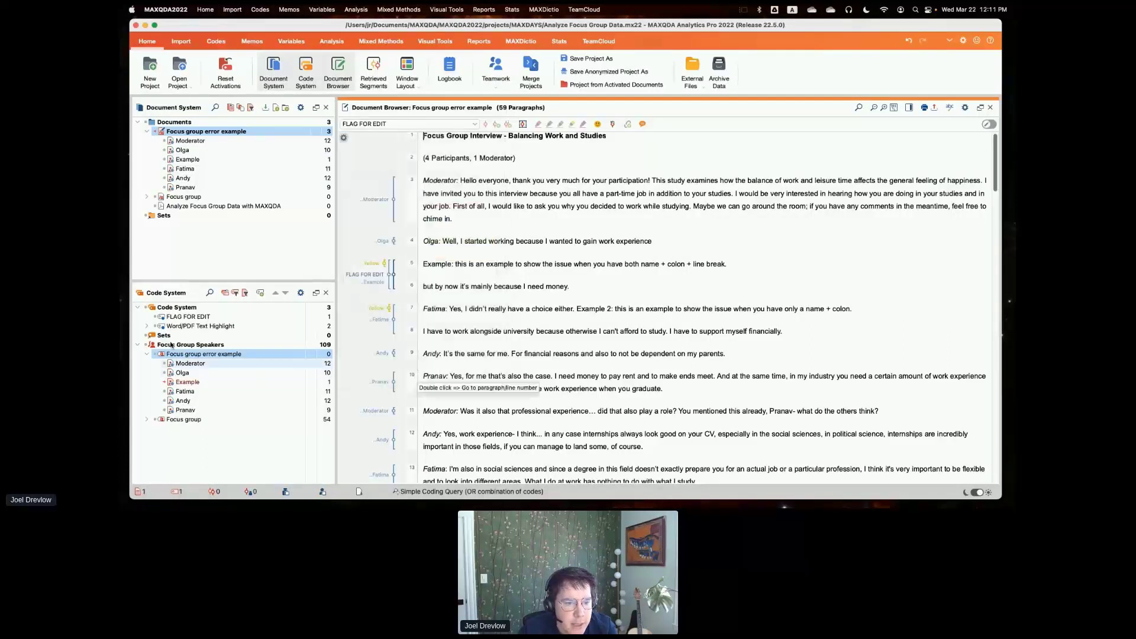
- Change the Word/PDF Text Highlight code's color to orange without changing the color of its subcodes
right_click(178, 327)
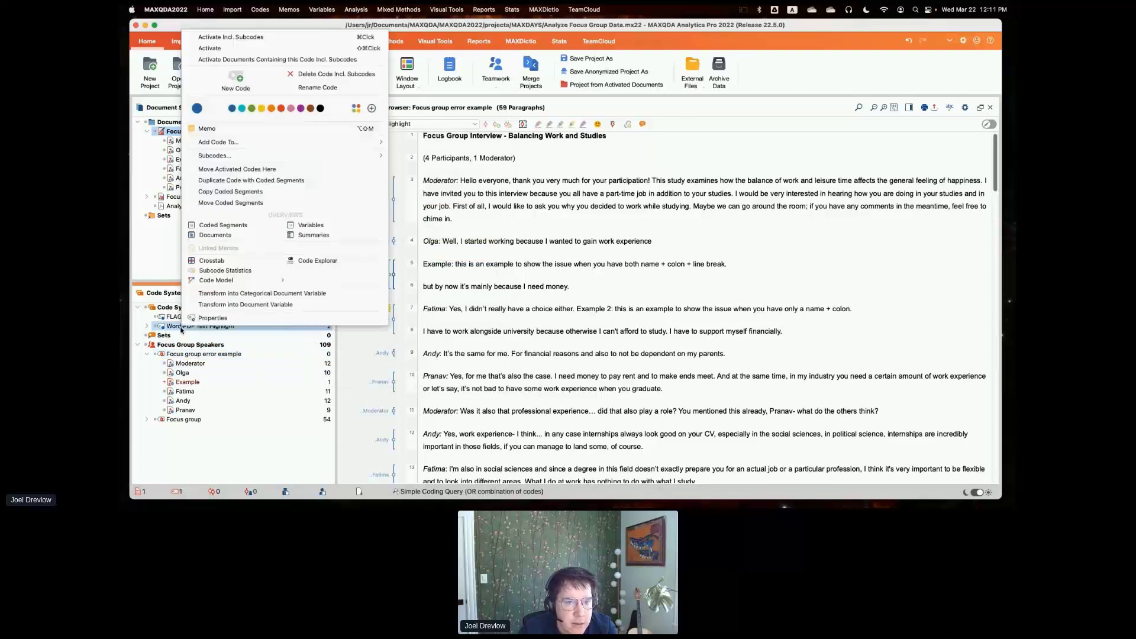
click(270, 109)
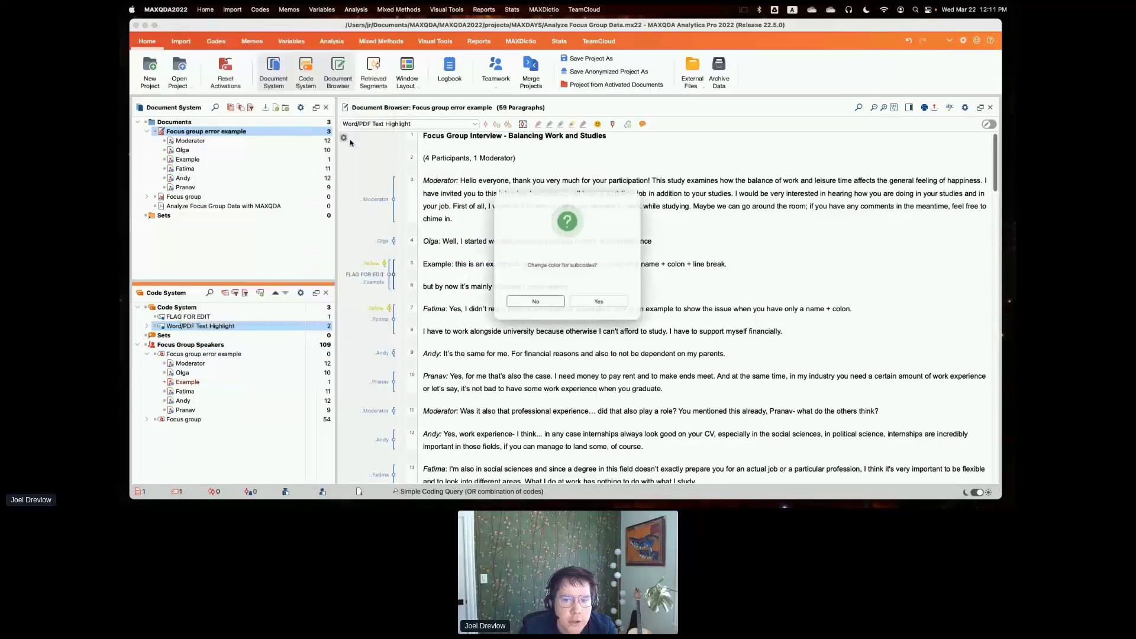
click(531, 308)
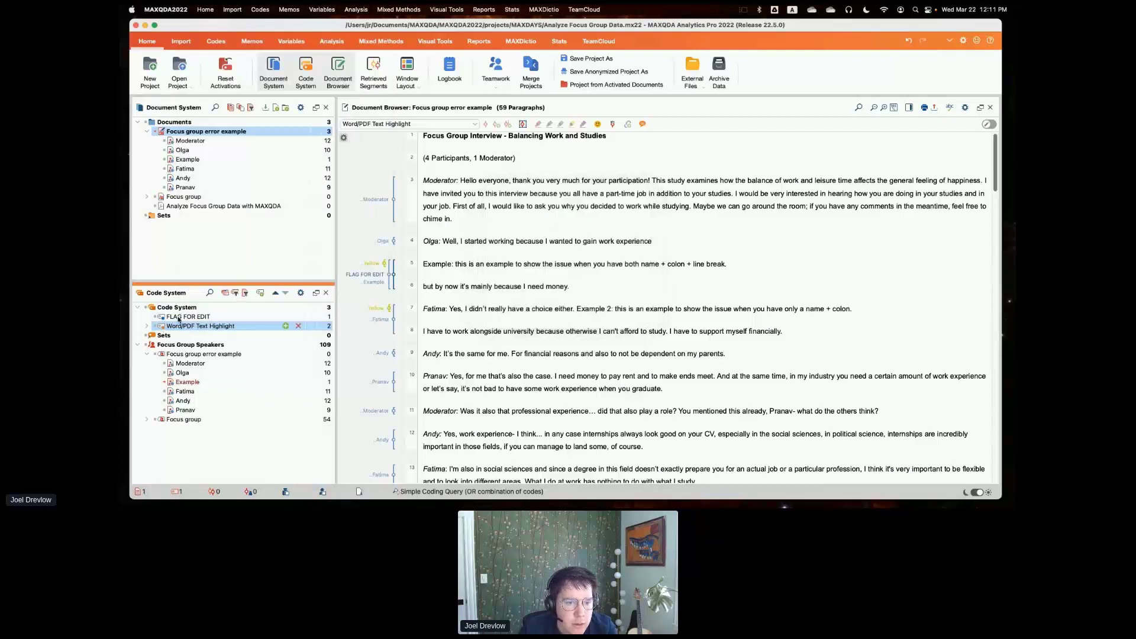
- Limit the coding stripes displayed beside the transcript to dark blue codes and check the flagged passage
right_click(360, 220)
click(386, 267)
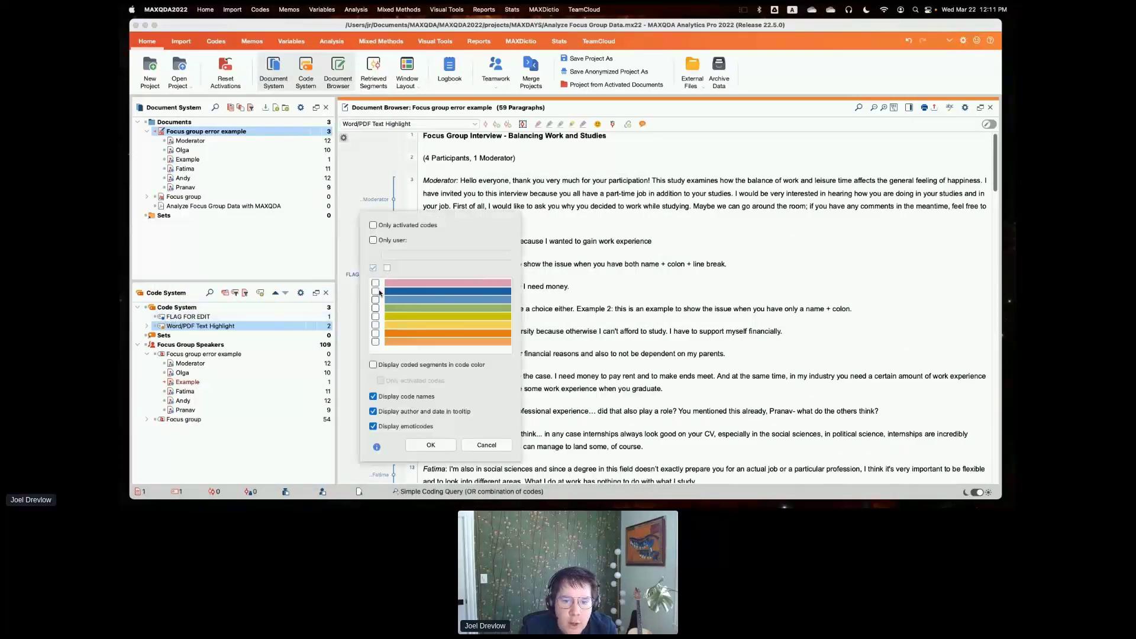
click(375, 291)
click(431, 446)
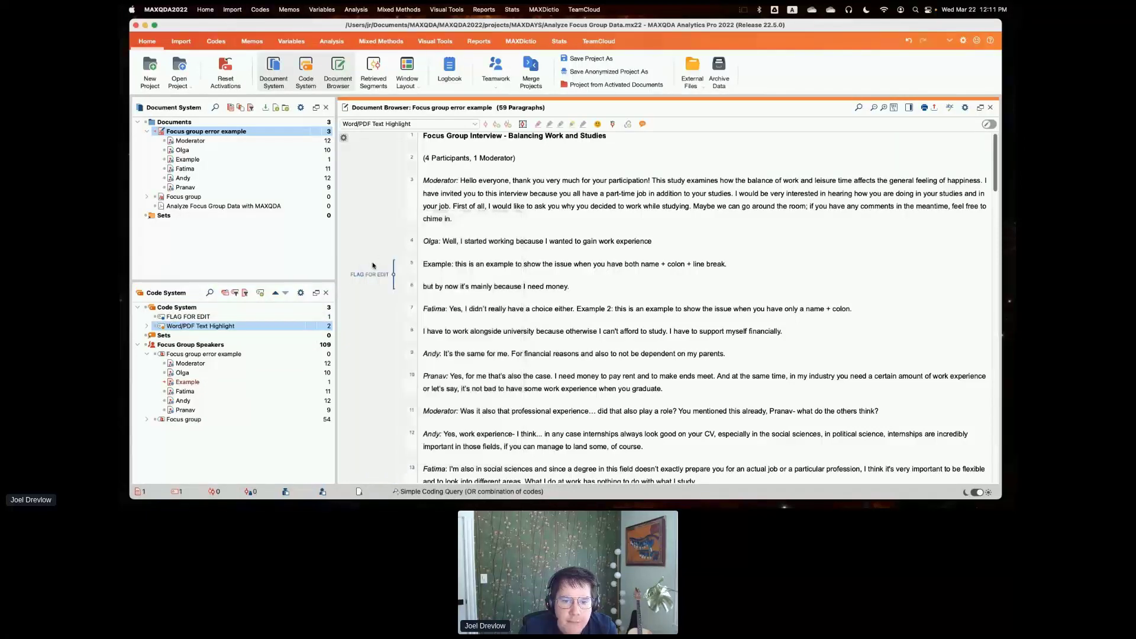
scroll(408, 248, down, 5)
scroll(409, 247, down, 1)
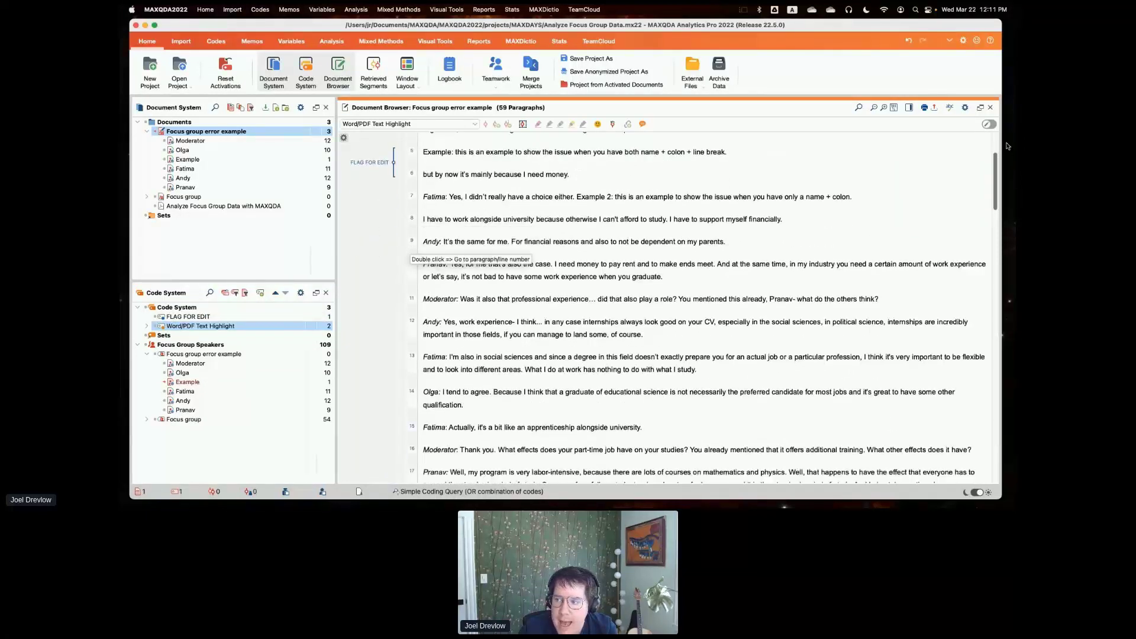
drag(996, 178, 1013, 106)
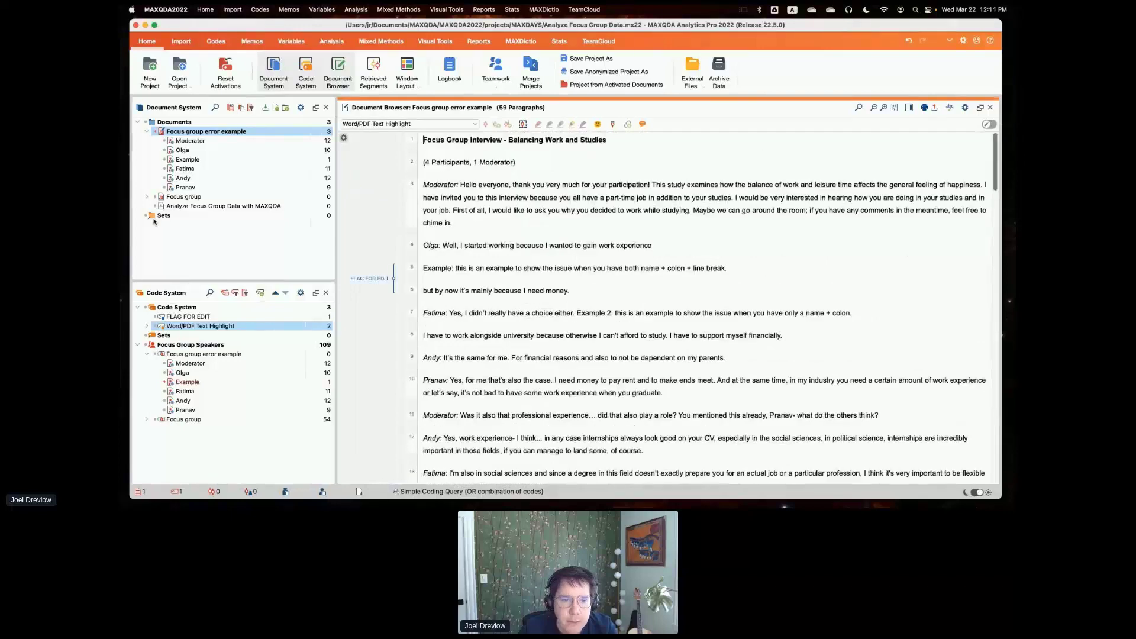
- Export the Focus group error example document as a PDF with coded segments displayed, saving it to the Desktop
click(203, 133)
right_click(192, 131)
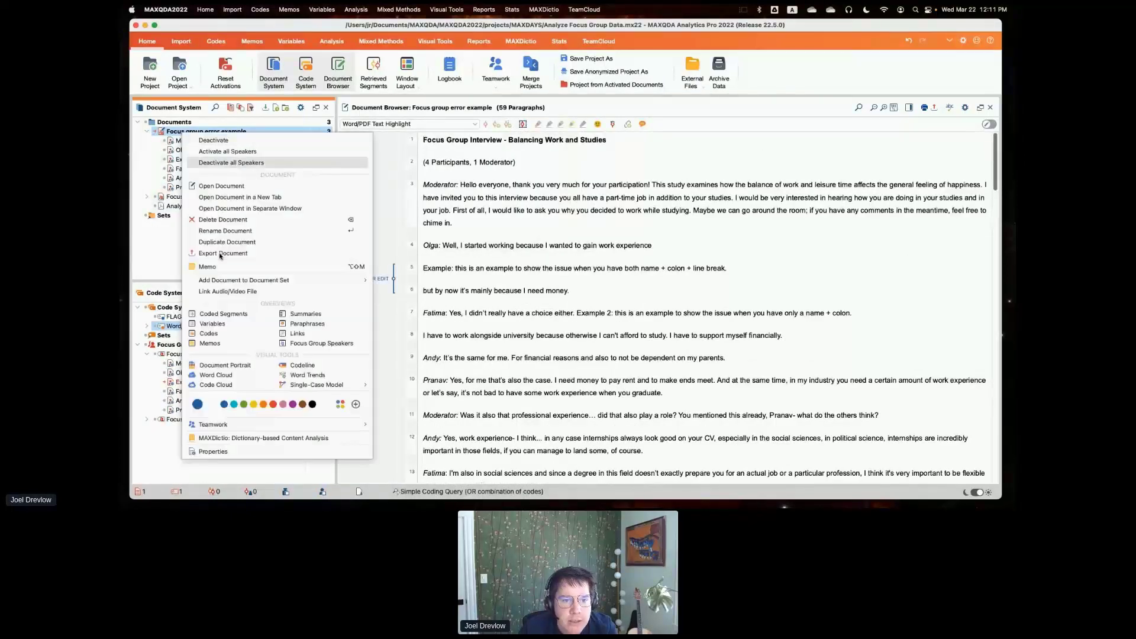
click(224, 254)
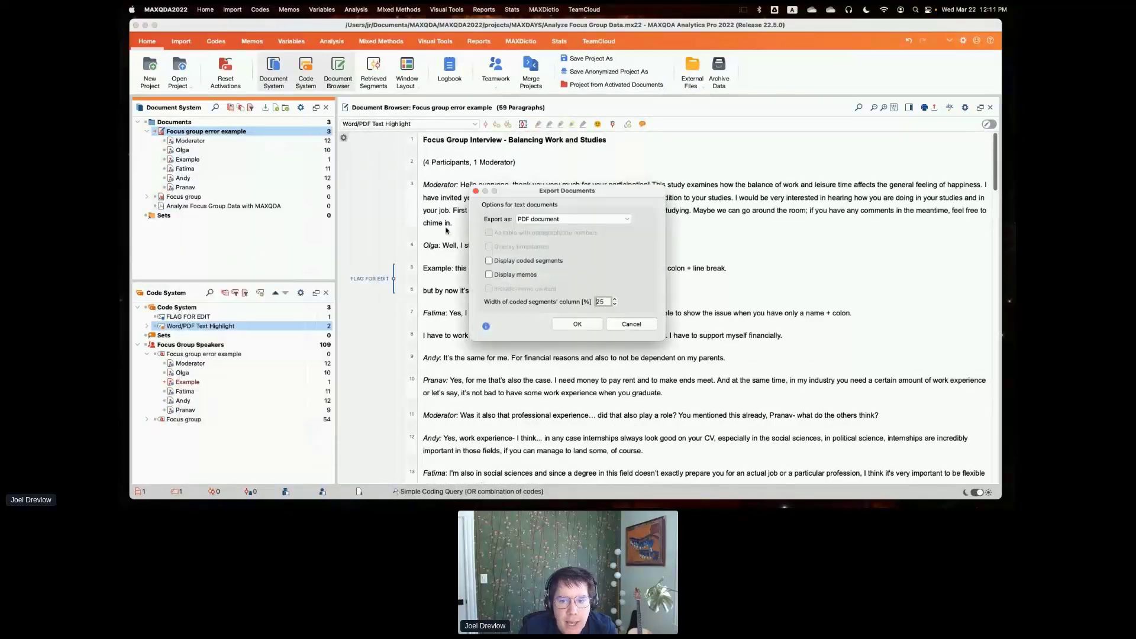
click(489, 261)
click(565, 324)
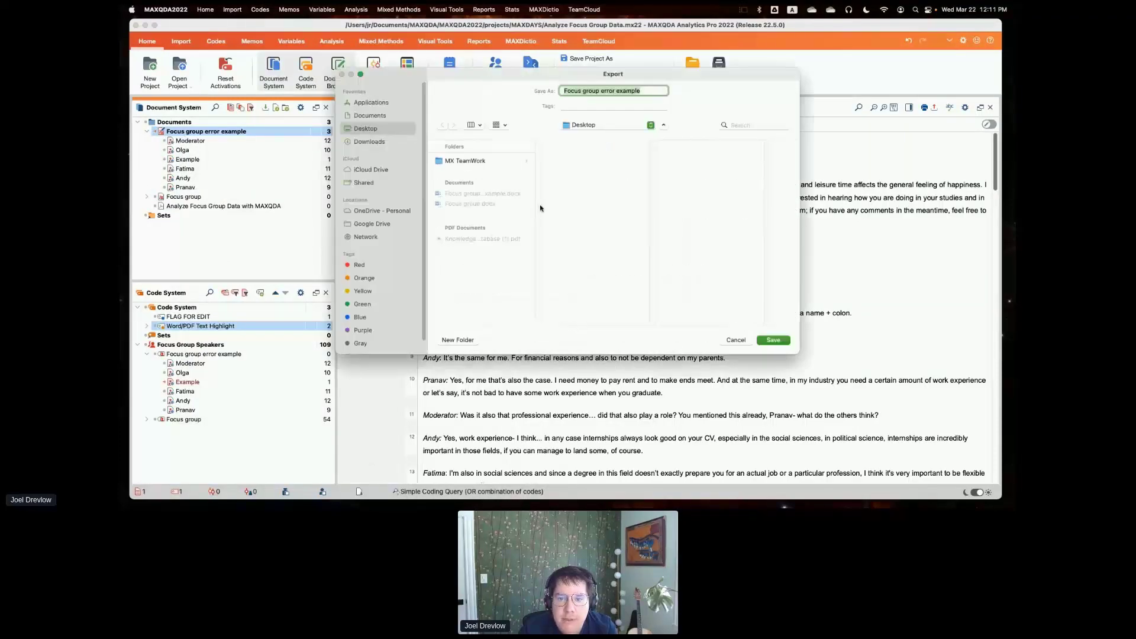
click(764, 341)
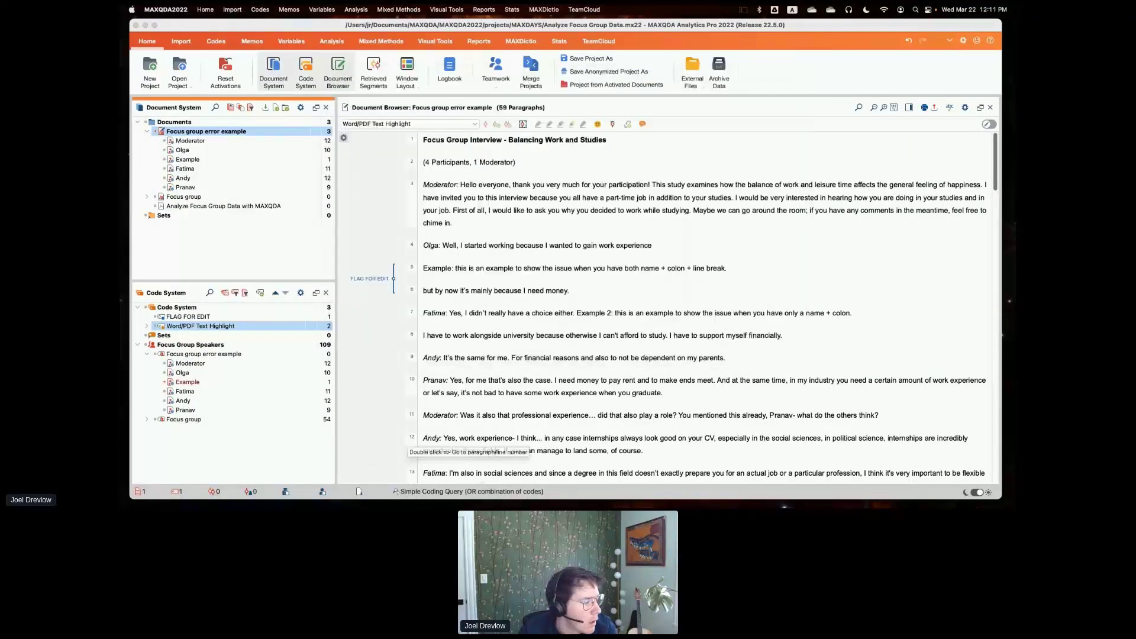
- Switch to Finder, open the exported Focus group error example.pdf from the Desktop, examine its flagged "Example:" label and close the windows
key(super+Tab)
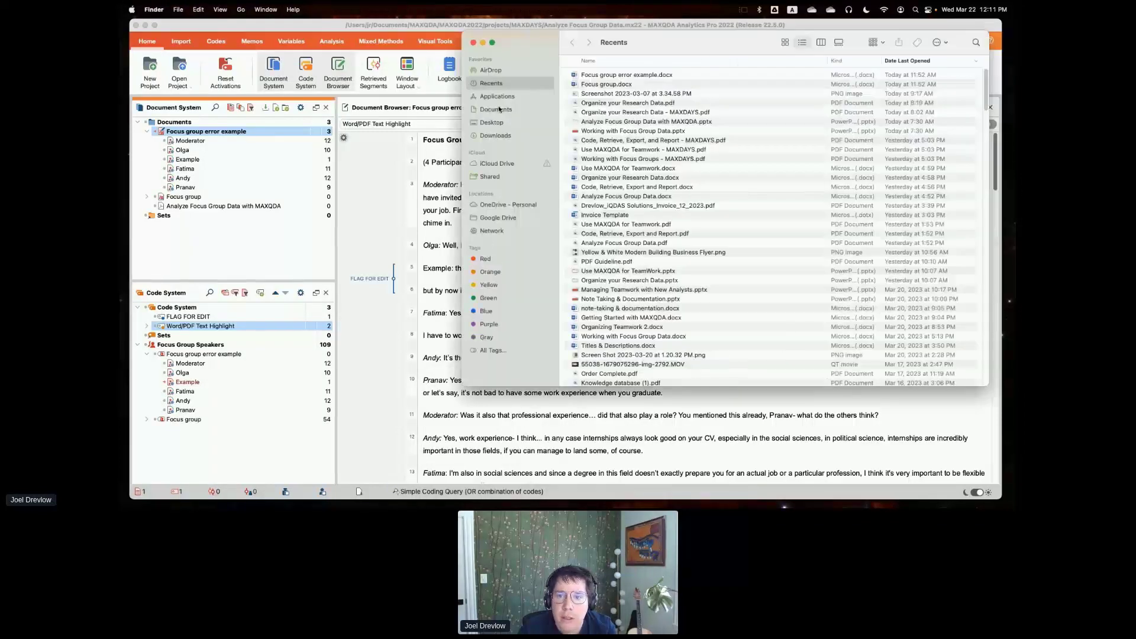
click(493, 122)
double_click(602, 77)
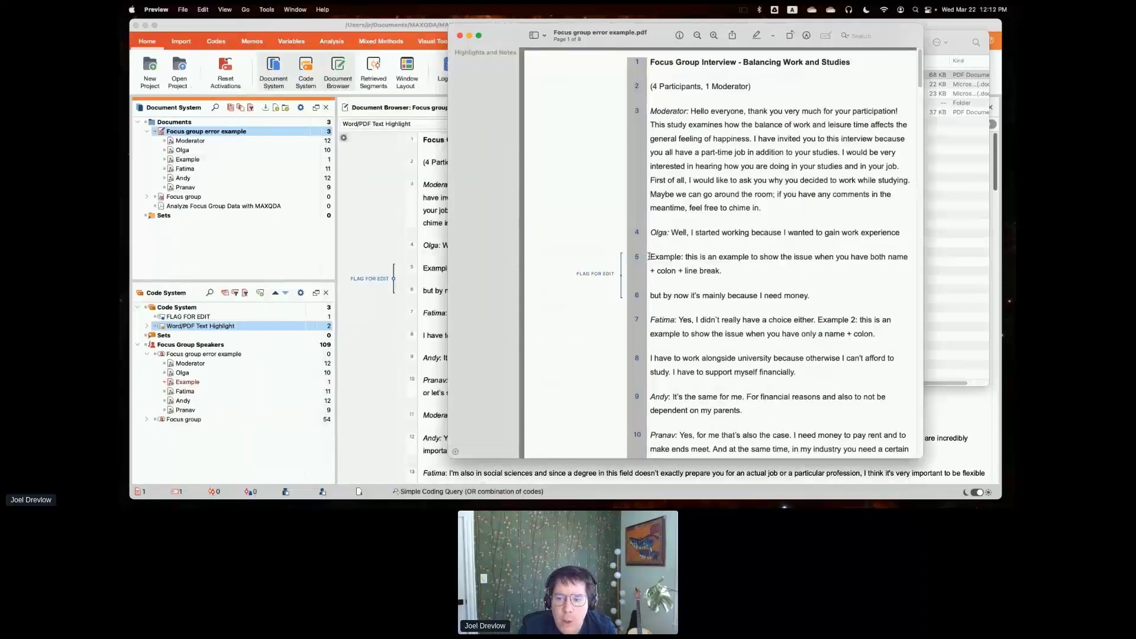
drag(649, 257, 691, 262)
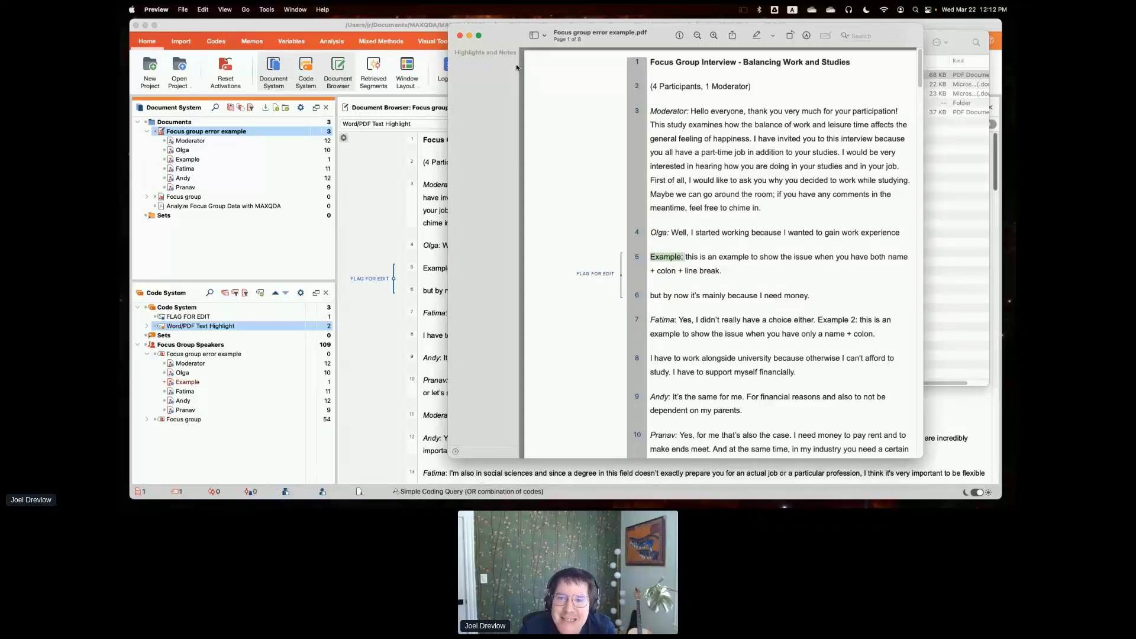
drag(495, 42, 489, 42)
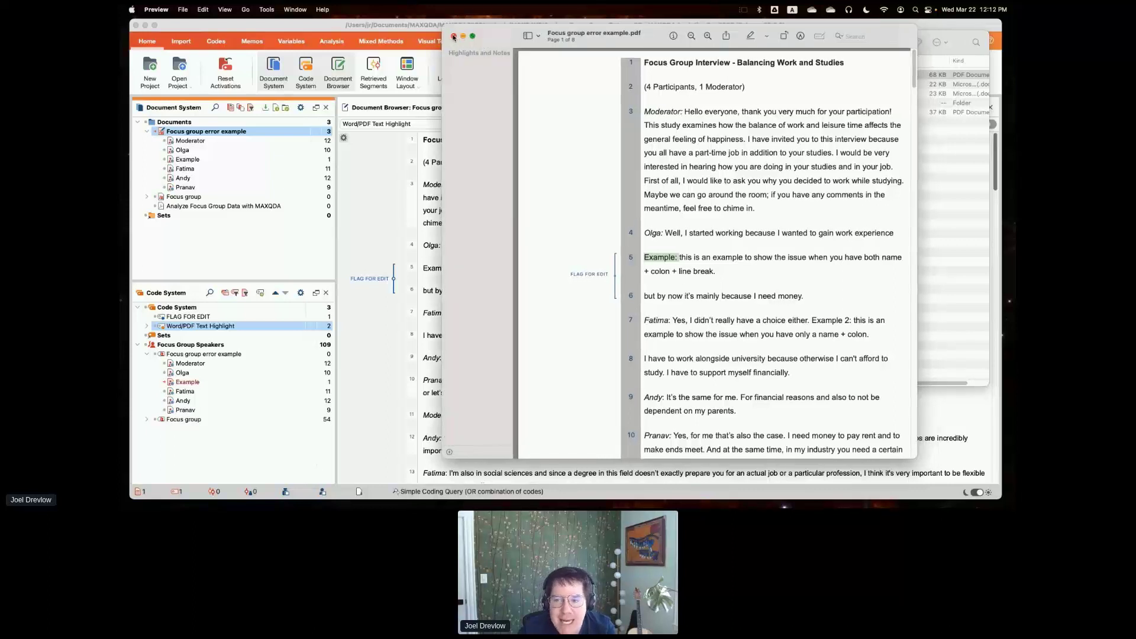
click(454, 37)
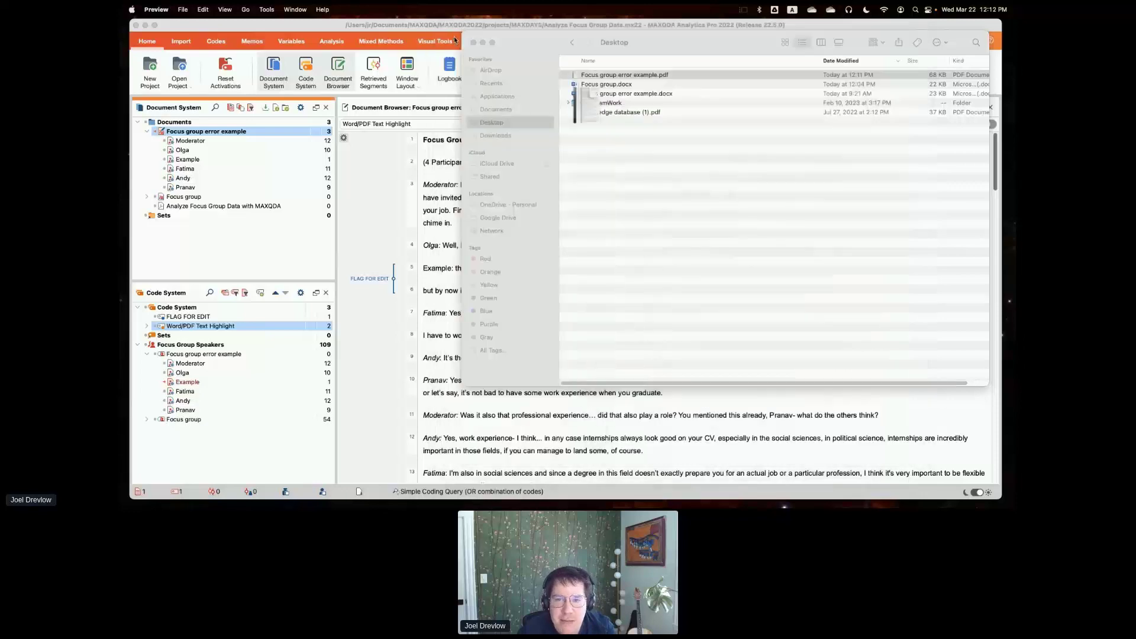
click(491, 42)
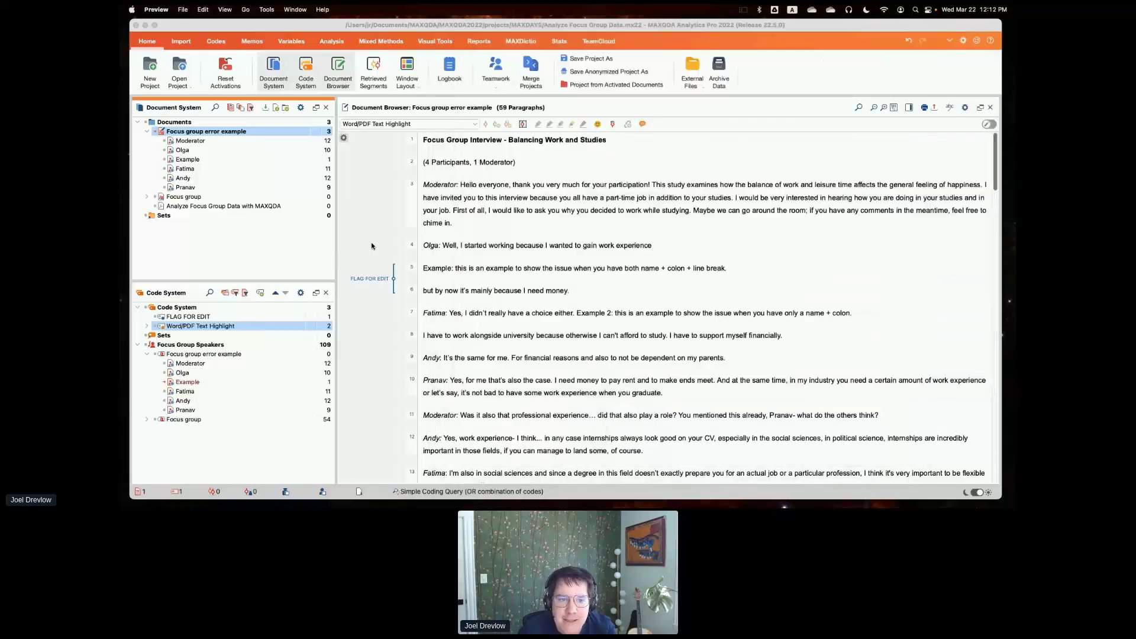
- Delete the Focus group error example document from the project
right_click(215, 133)
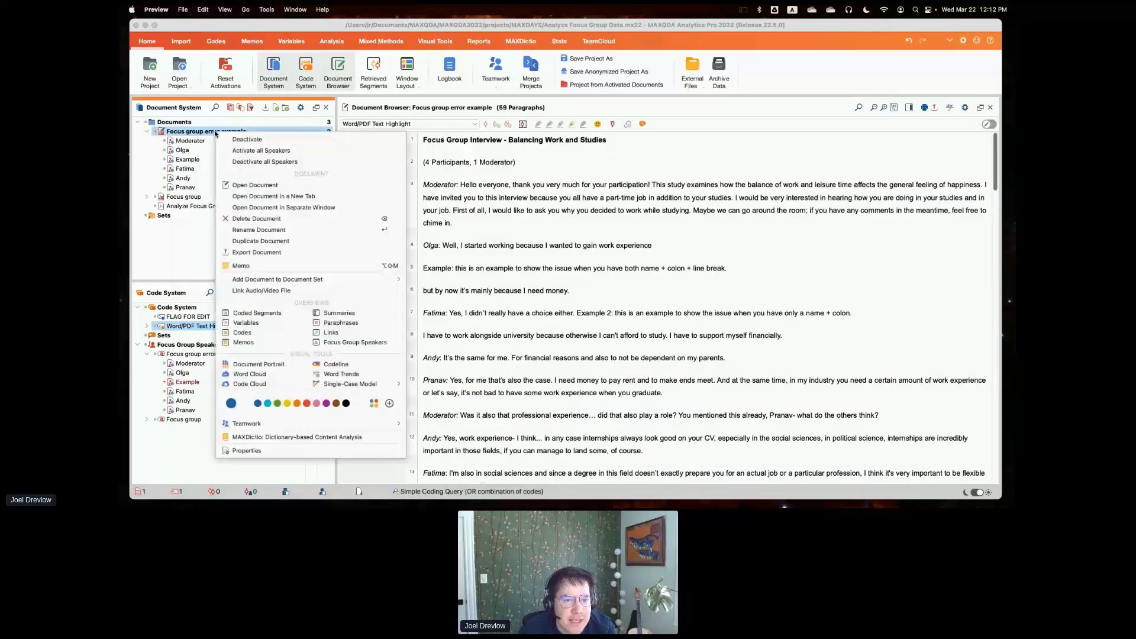
click(251, 219)
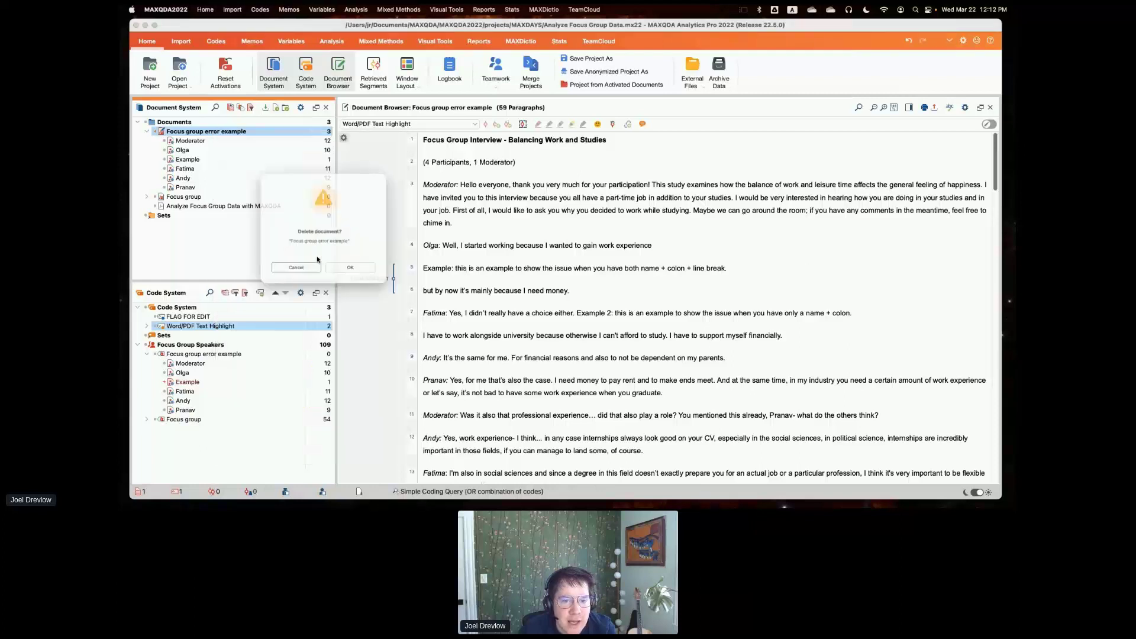
click(358, 281)
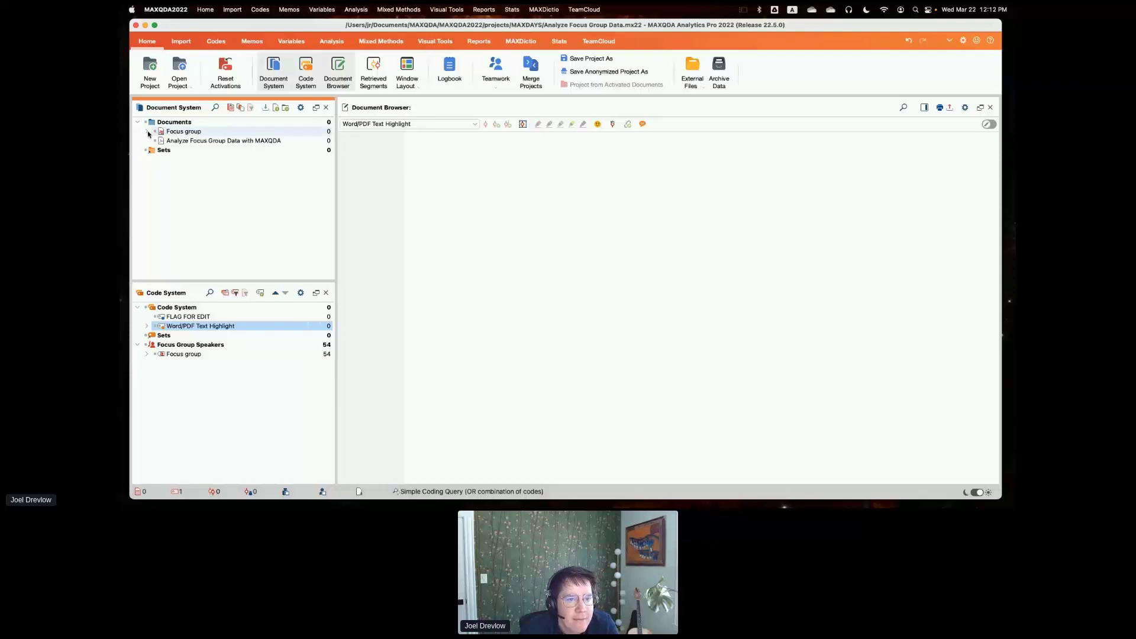
- Expand the Focus group document's speakers and display its Overview of Focus Group Speakers in a wider, repositioned window
click(146, 132)
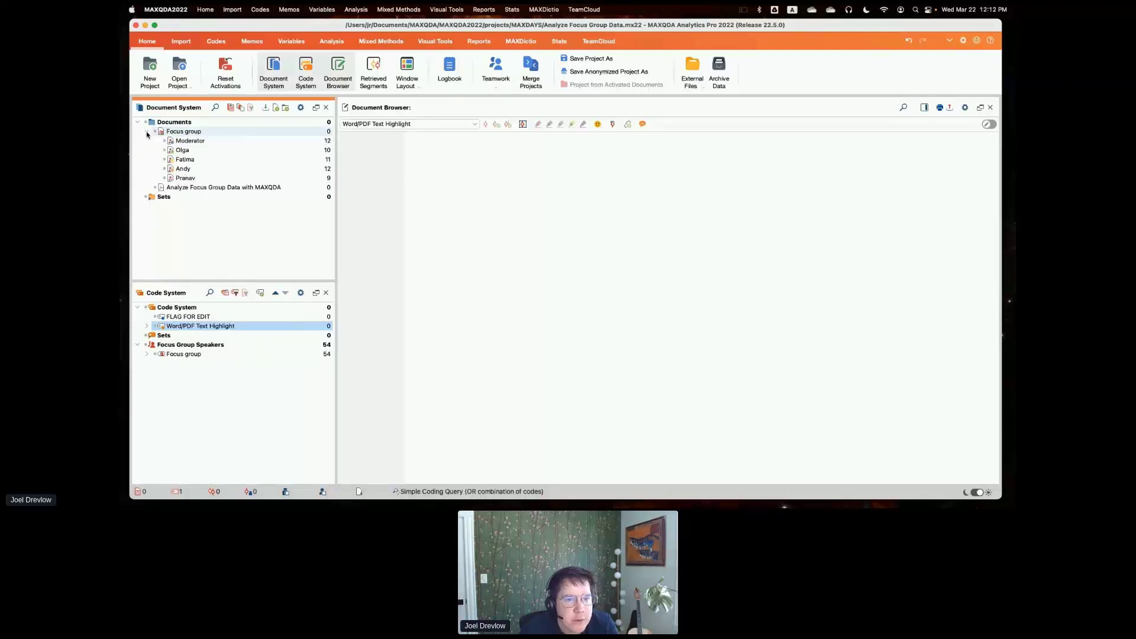
right_click(216, 132)
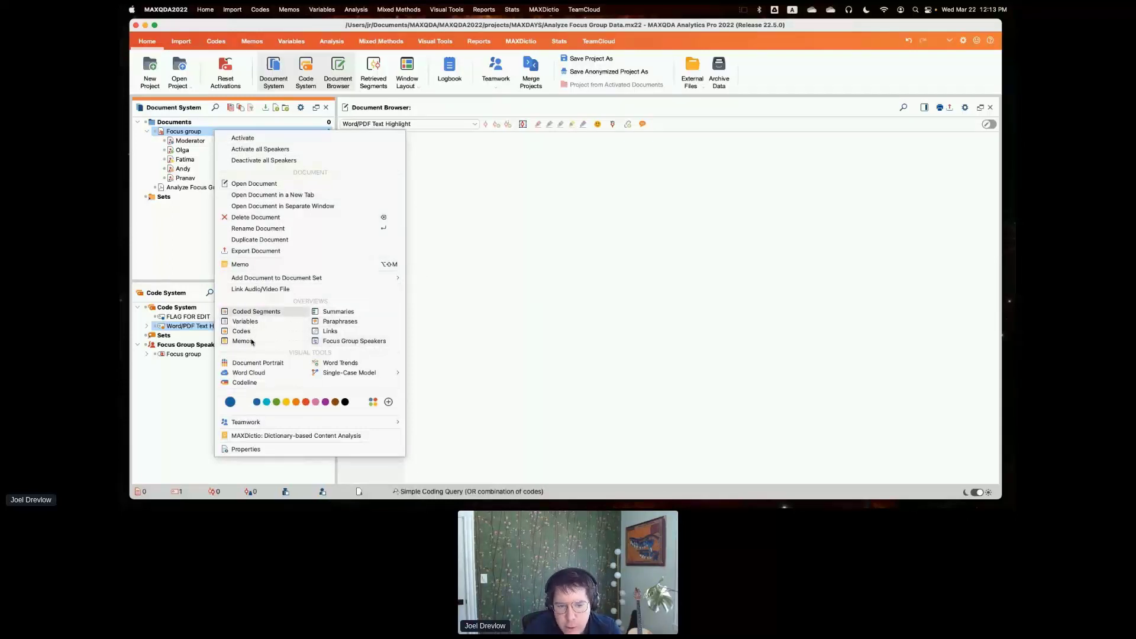
click(358, 342)
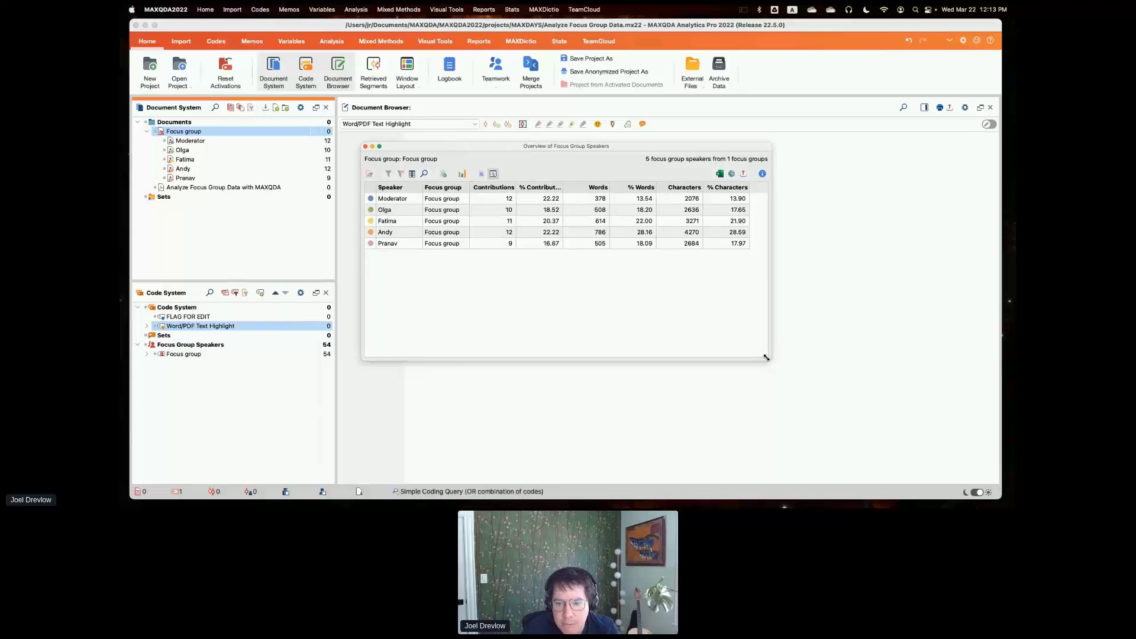
drag(769, 361, 863, 301)
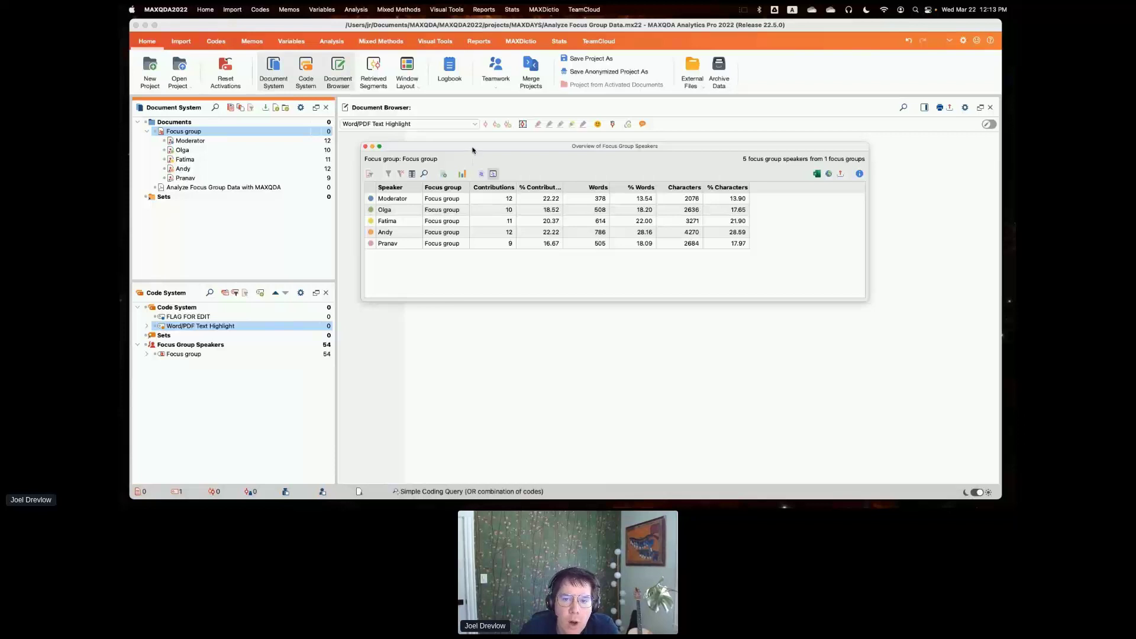
drag(473, 148, 492, 145)
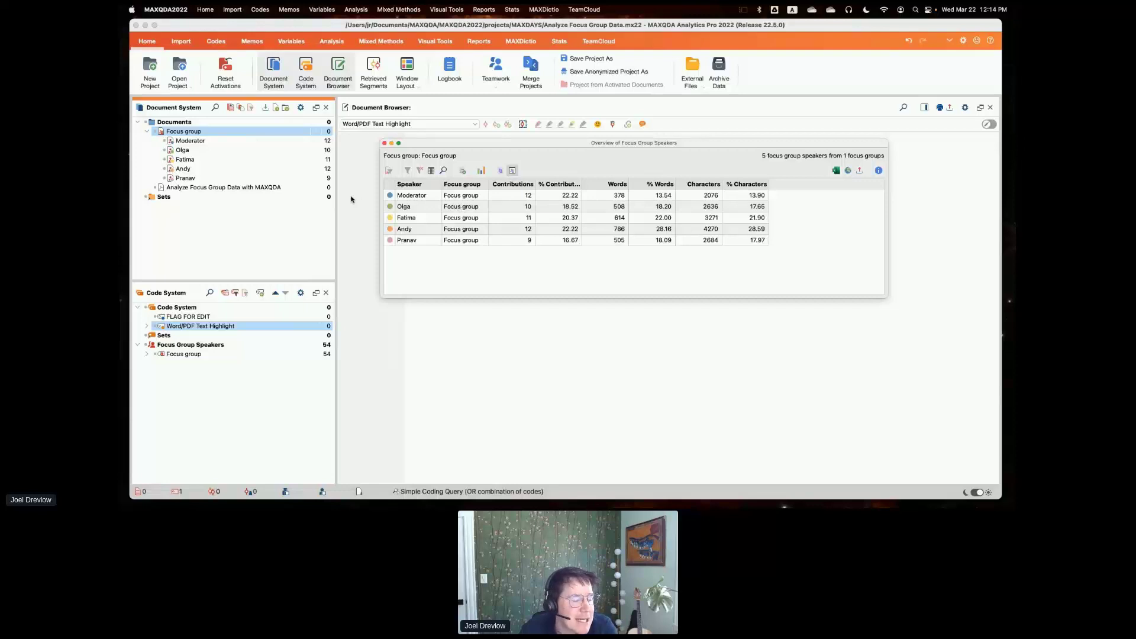
- Activate the four participants of the Focus group document, excluding the Moderator, and restrict the speaker overview to activated speakers, comparing with the unfiltered figures
click(164, 150)
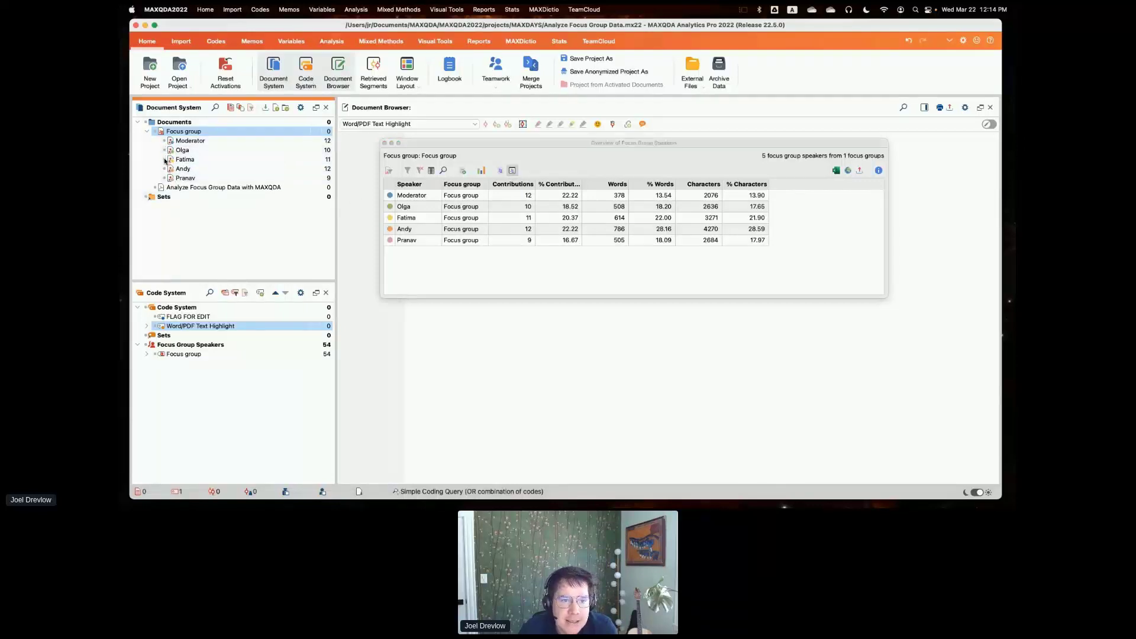
click(165, 160)
click(164, 170)
click(165, 178)
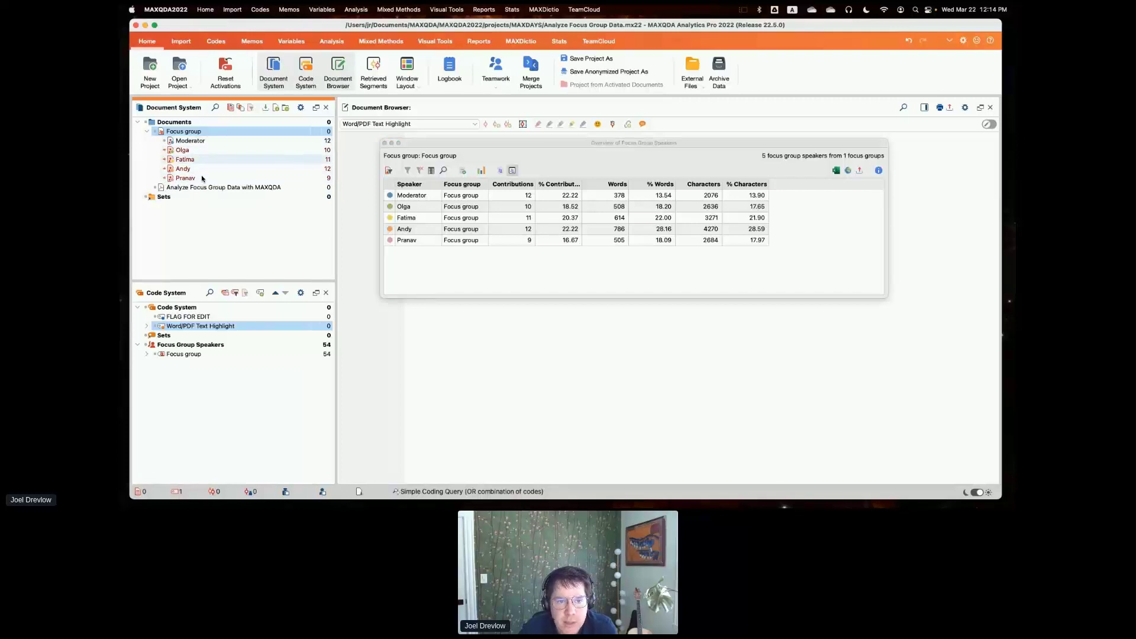
click(389, 171)
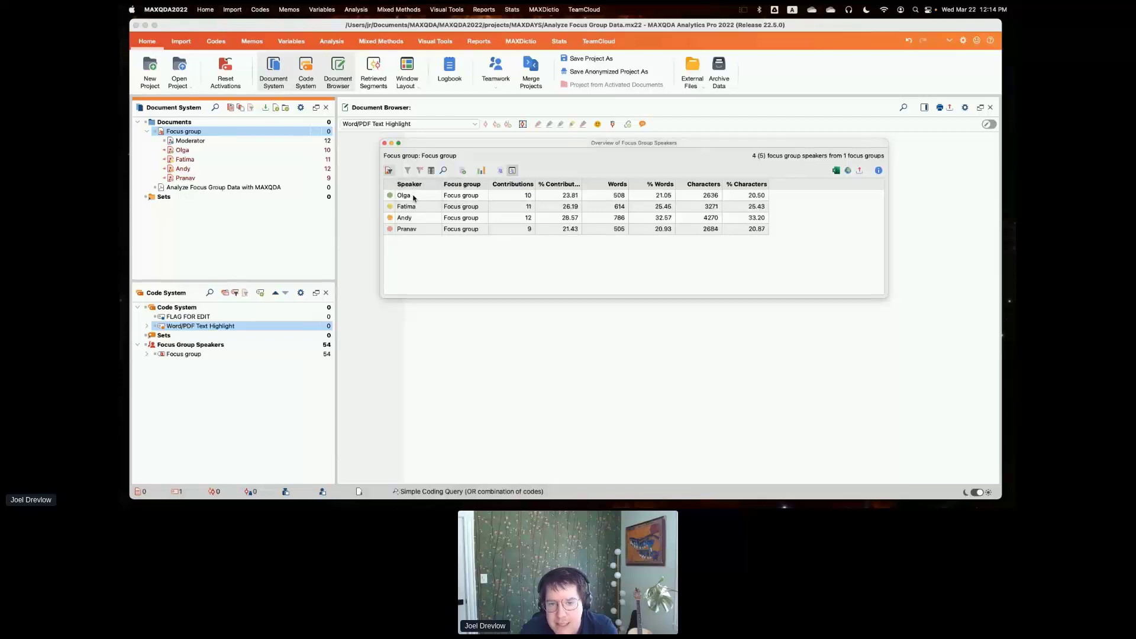
click(390, 171)
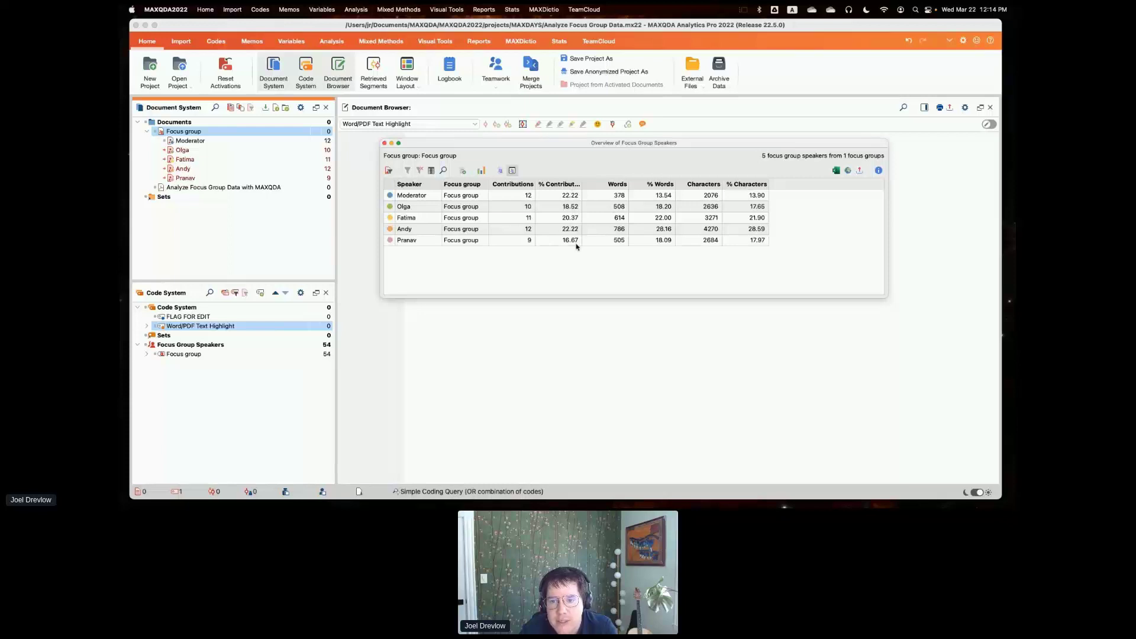
click(388, 171)
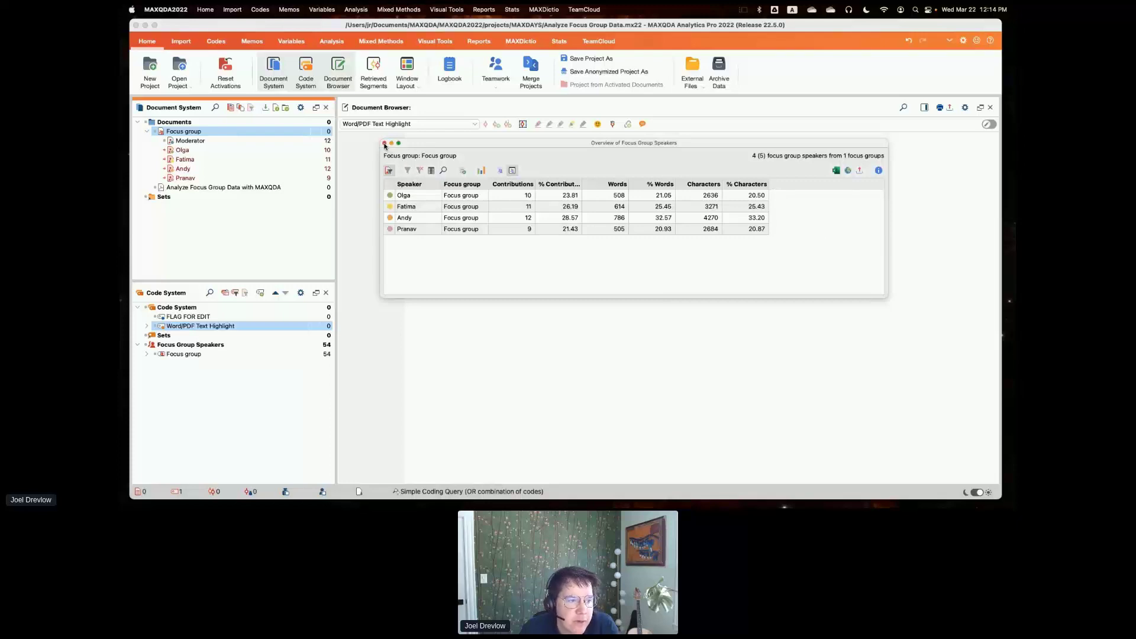
- Close the speaker overview, activate the Focus group document and generate its Codeline without aggregation or weight filter
click(385, 144)
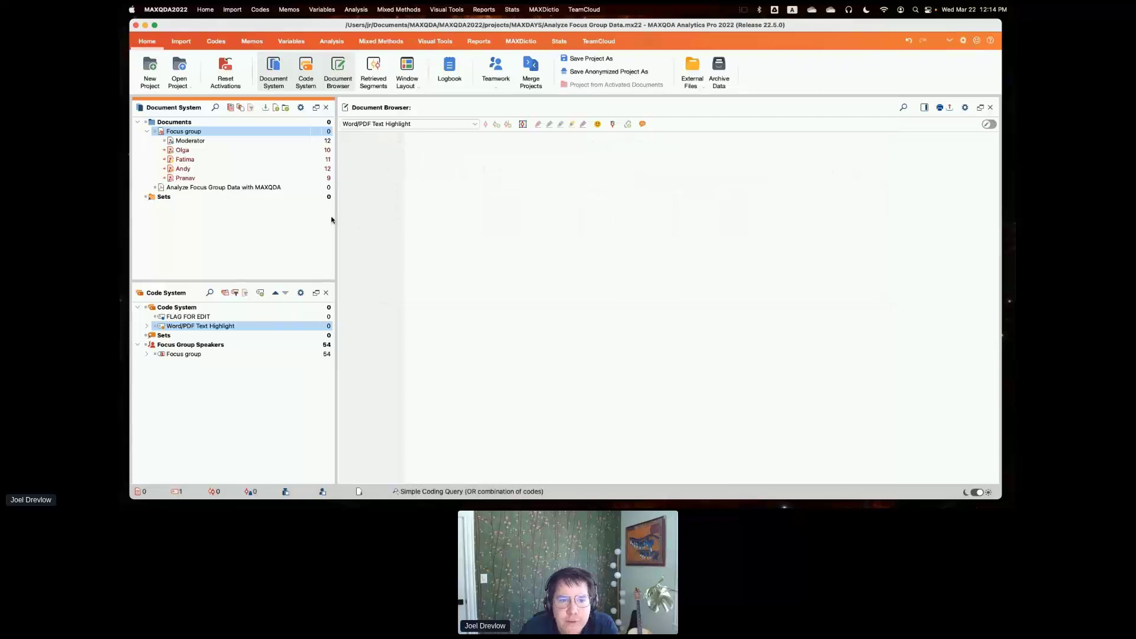
click(159, 132)
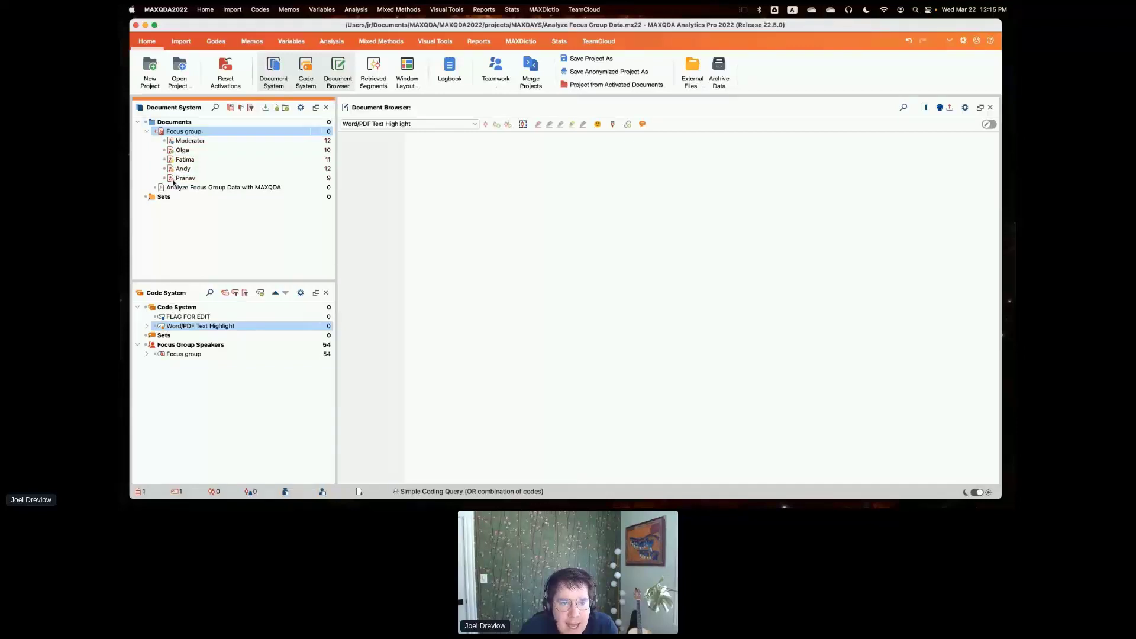
right_click(194, 132)
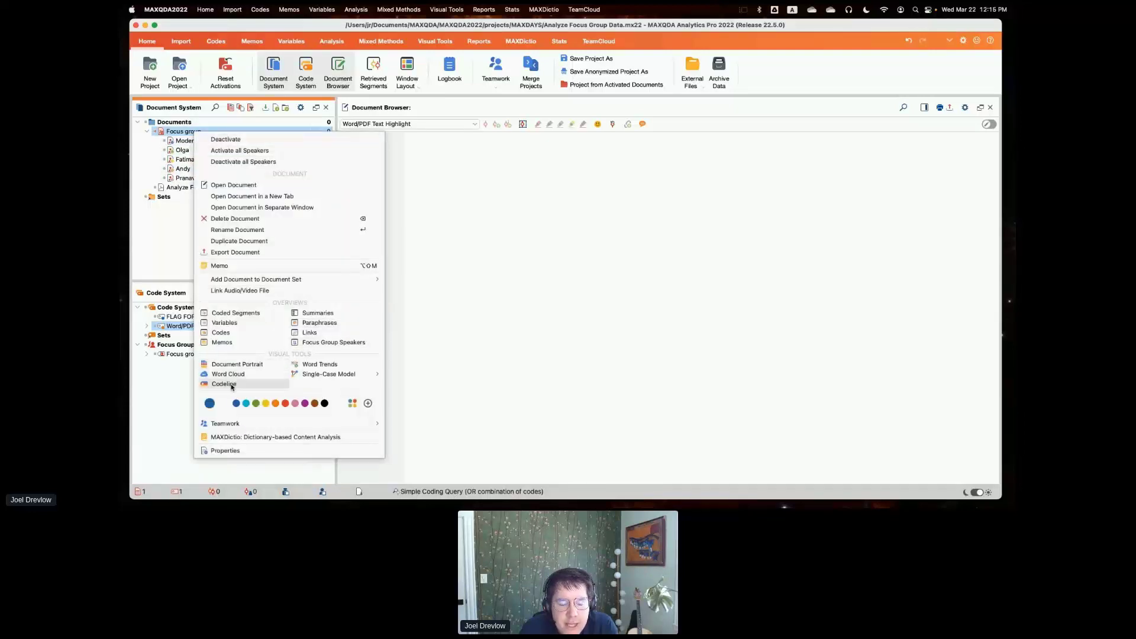
click(224, 384)
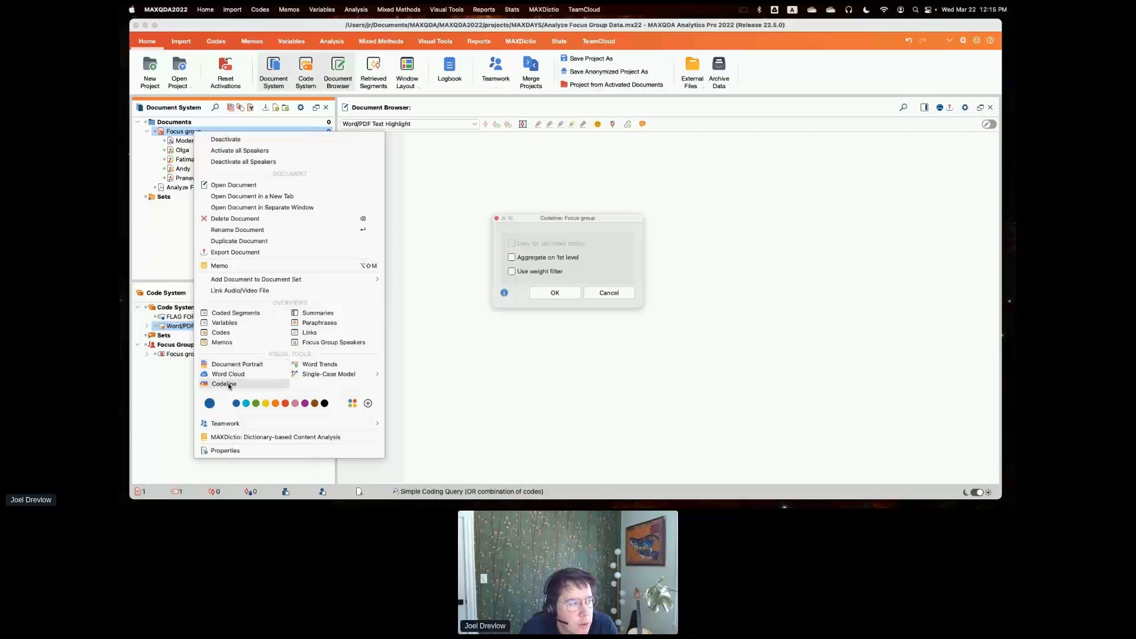
click(556, 293)
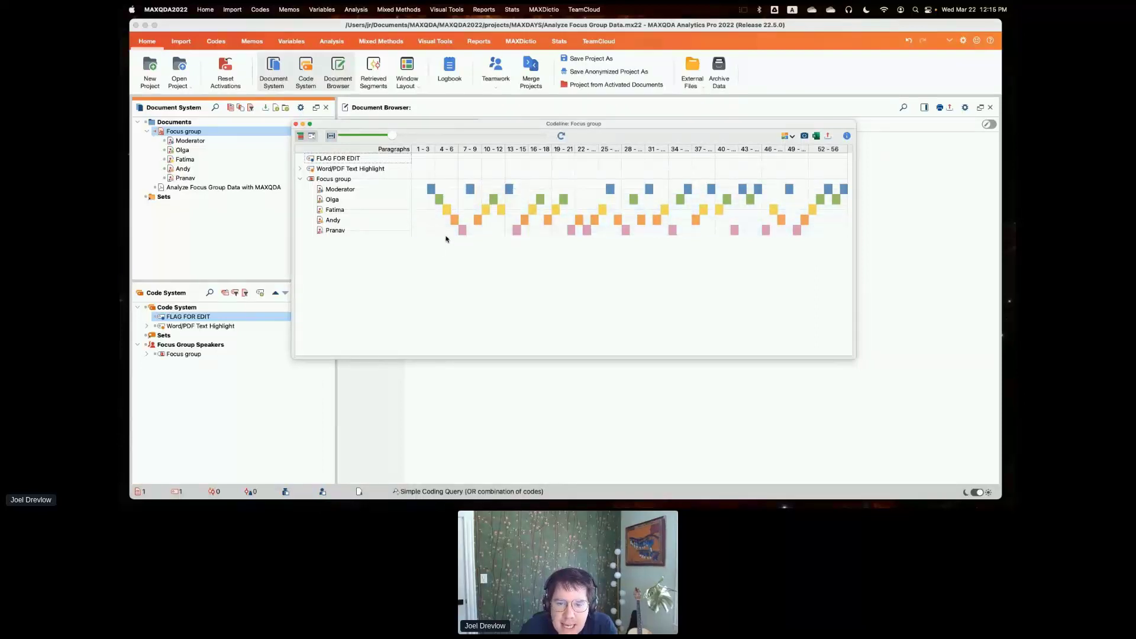
mouse_move(434, 189)
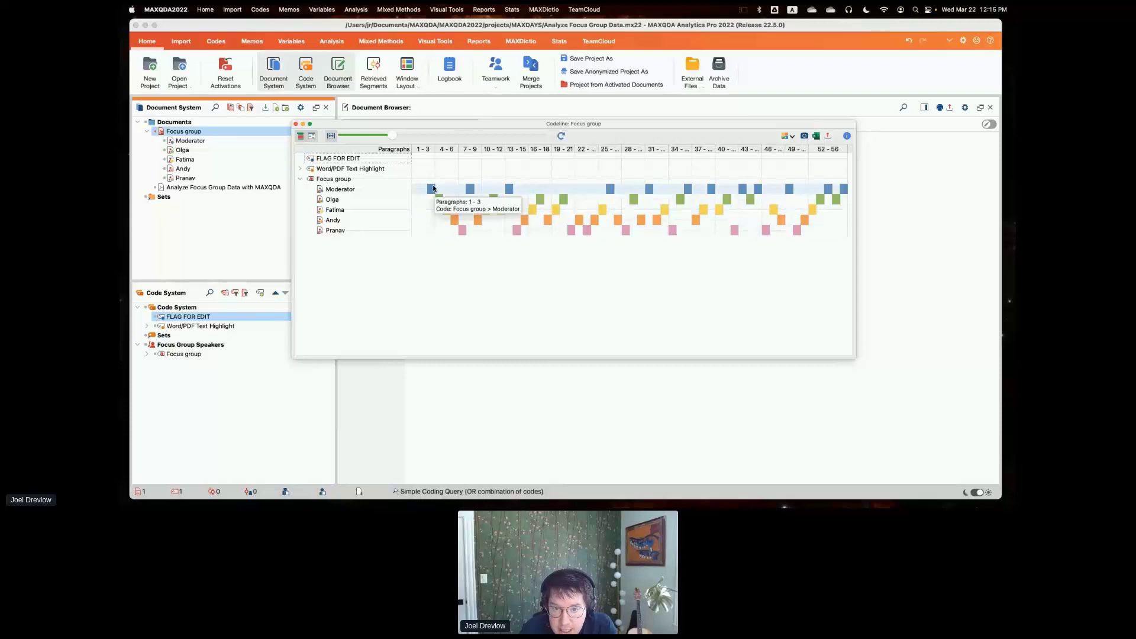
- Open the Focus group transcript and compare its first paragraphs with the speaker sequence shown in the Codeline
double_click(215, 131)
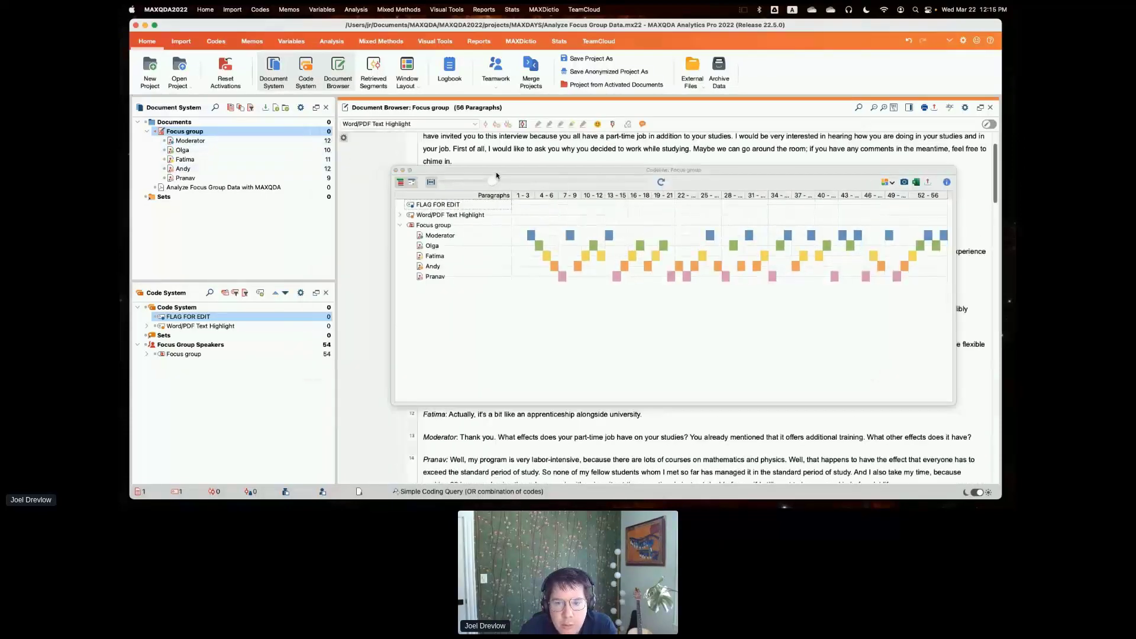
drag(496, 172, 591, 272)
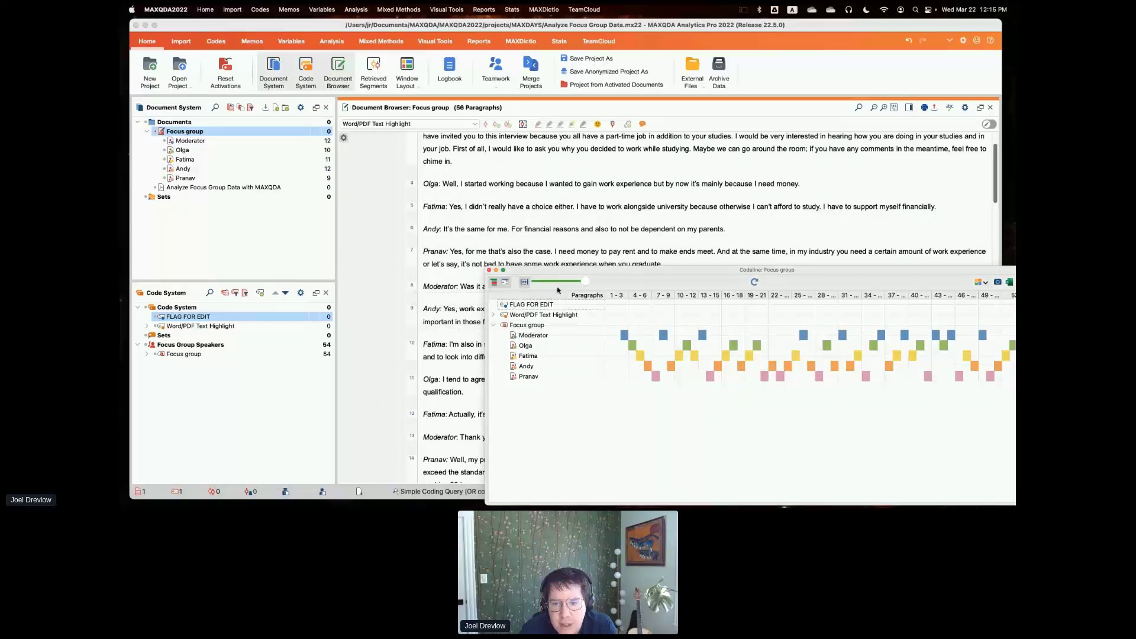
drag(558, 272, 370, 125)
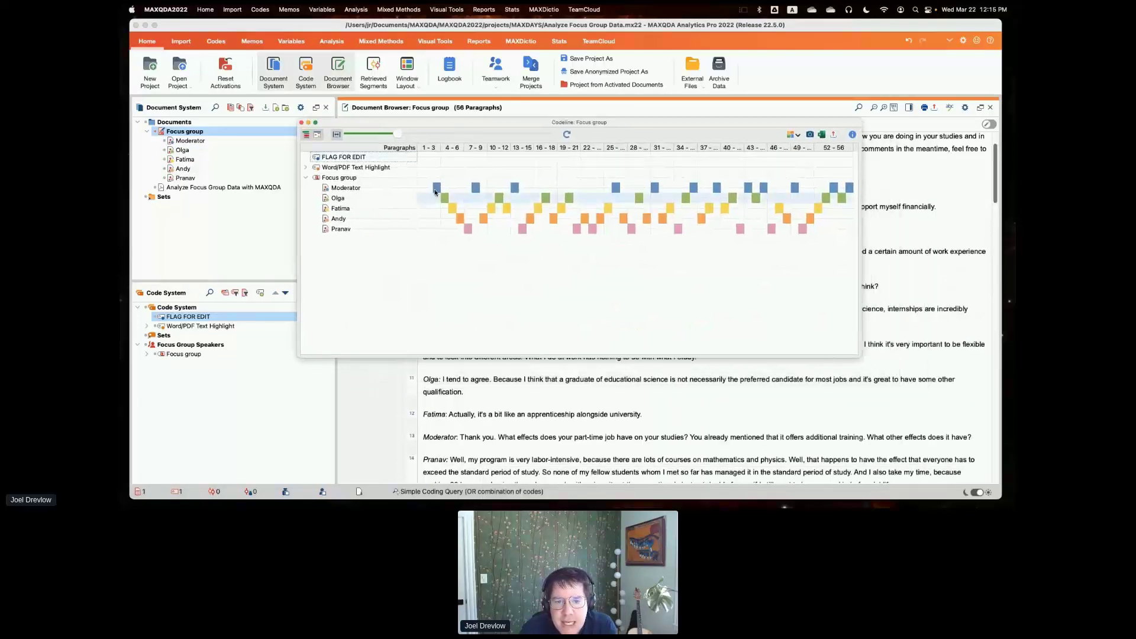
mouse_move(436, 190)
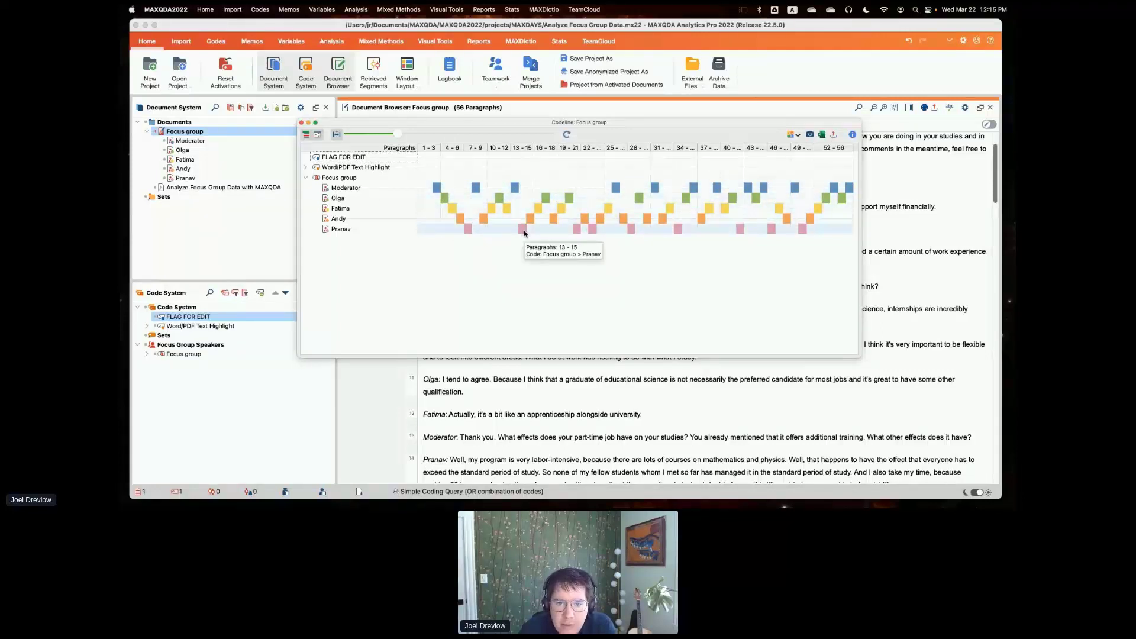
- Adjust the Codeline's column scale, widen its window to view the full paragraph range and close it
mouse_move(397, 137)
mouse_down()
mouse_move(477, 138)
mouse_move(419, 138)
mouse_up()
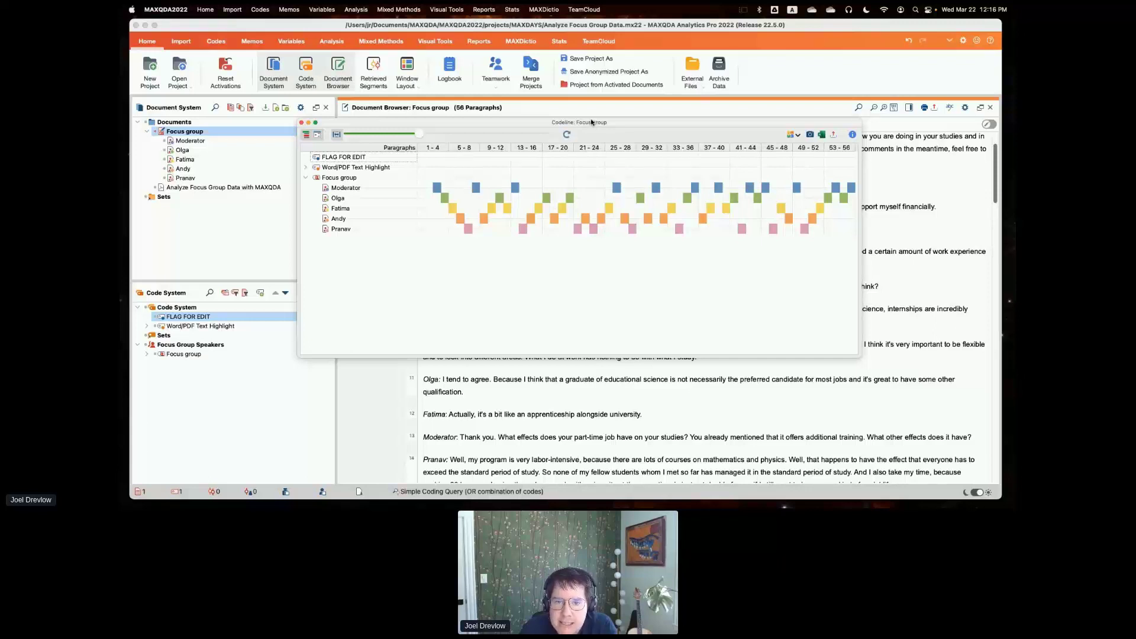
drag(590, 122, 533, 76)
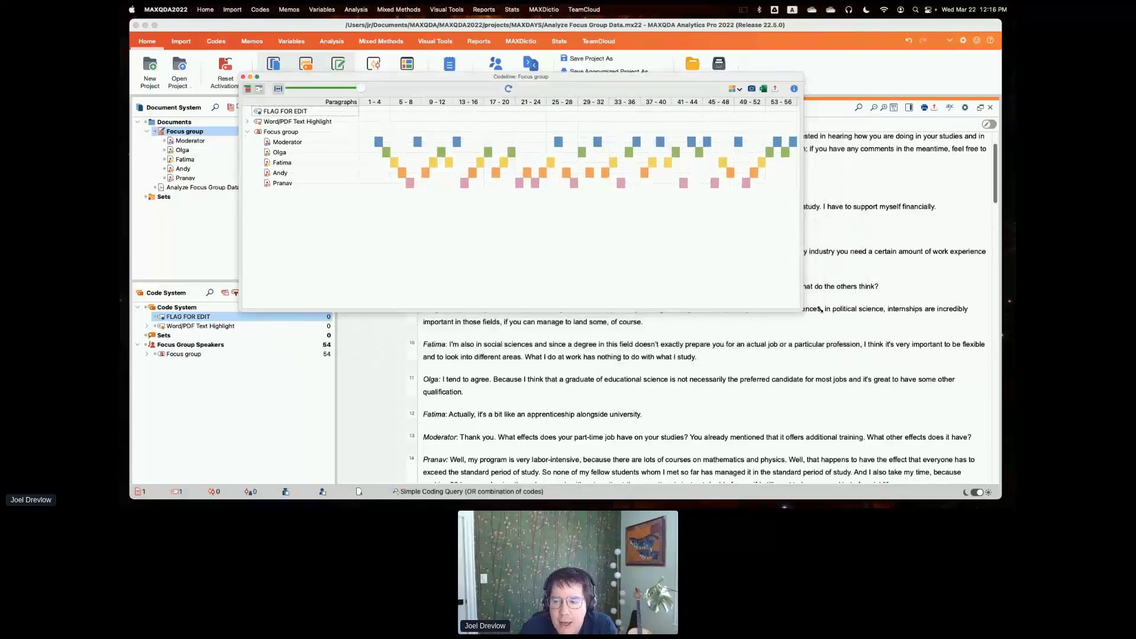
drag(821, 309, 901, 313)
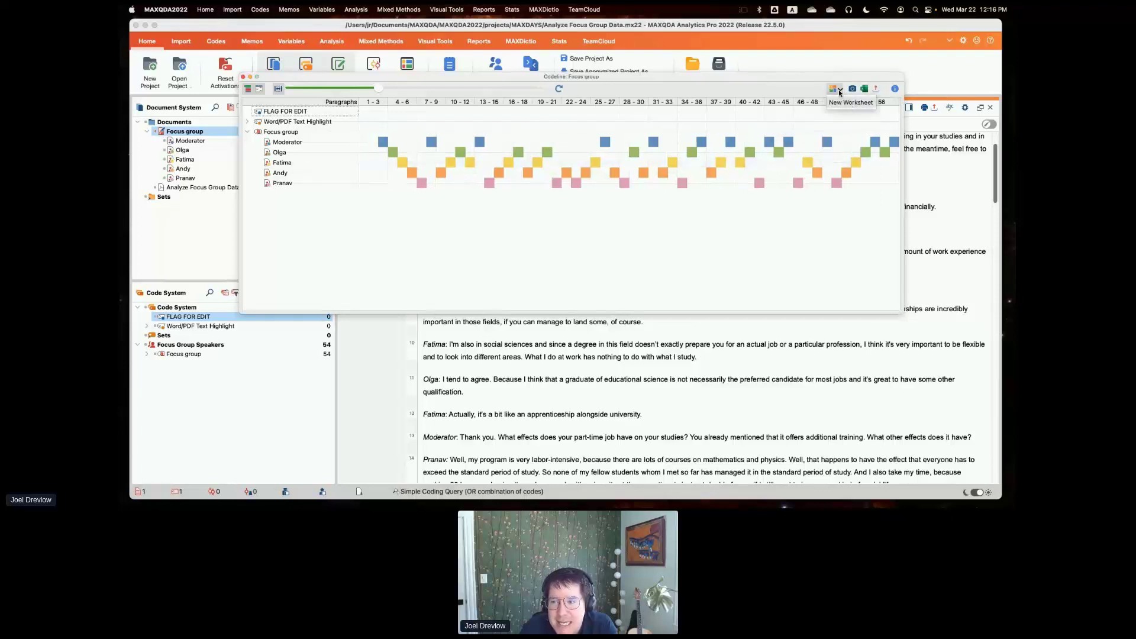
drag(792, 80, 792, 83)
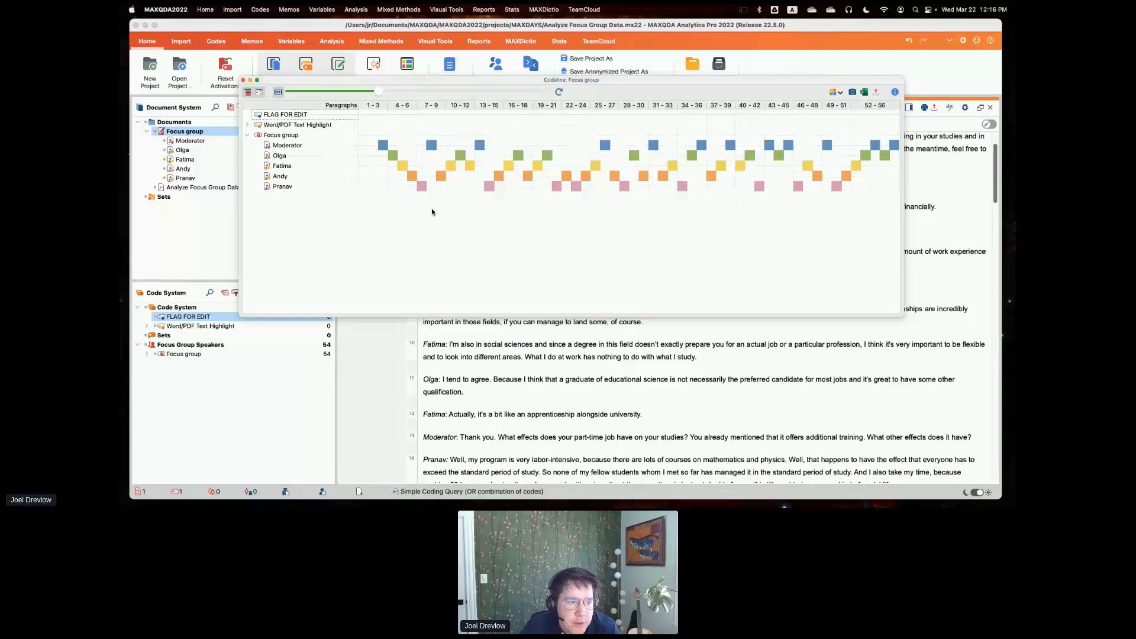
click(243, 80)
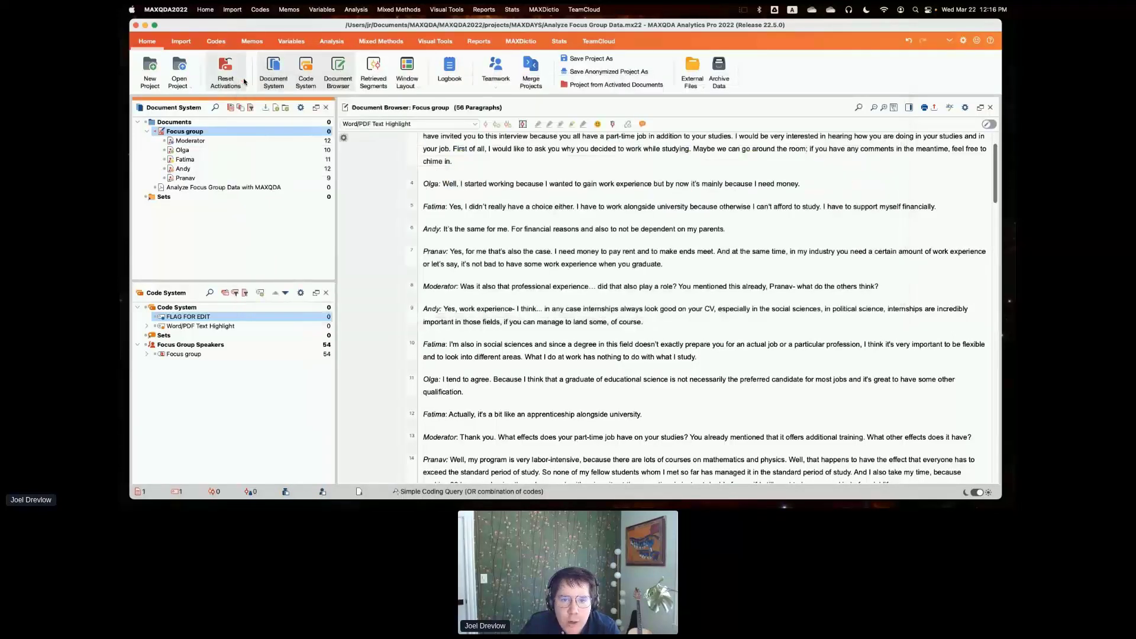
- Create a Document Portrait of the Focus group document, not limited to activated codes, and enlarge its window
right_click(207, 133)
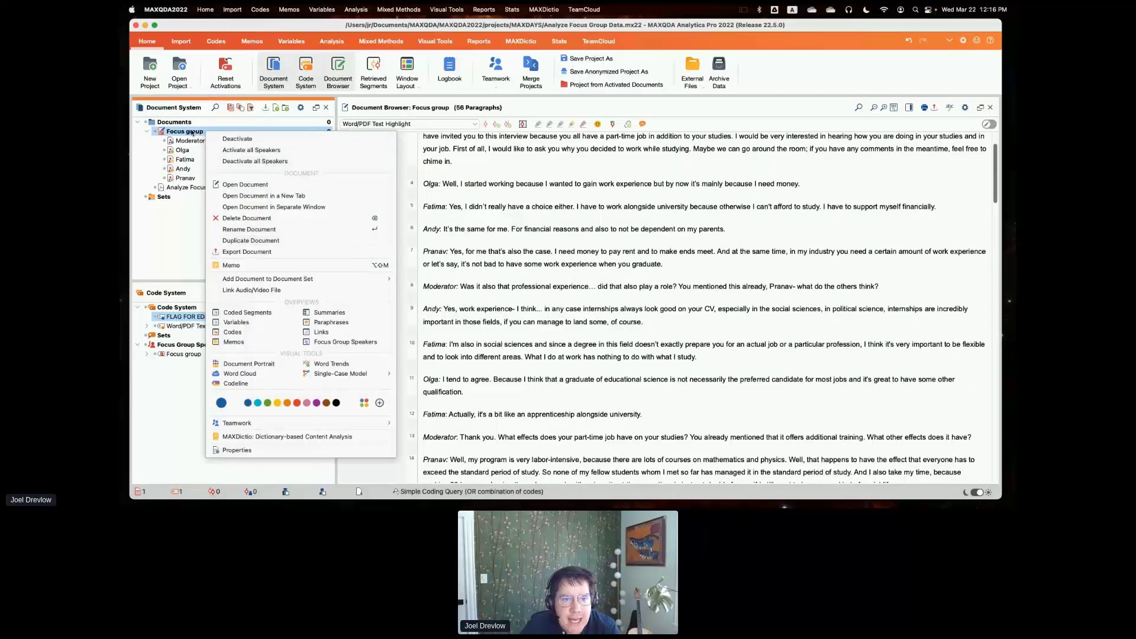
right_click(192, 132)
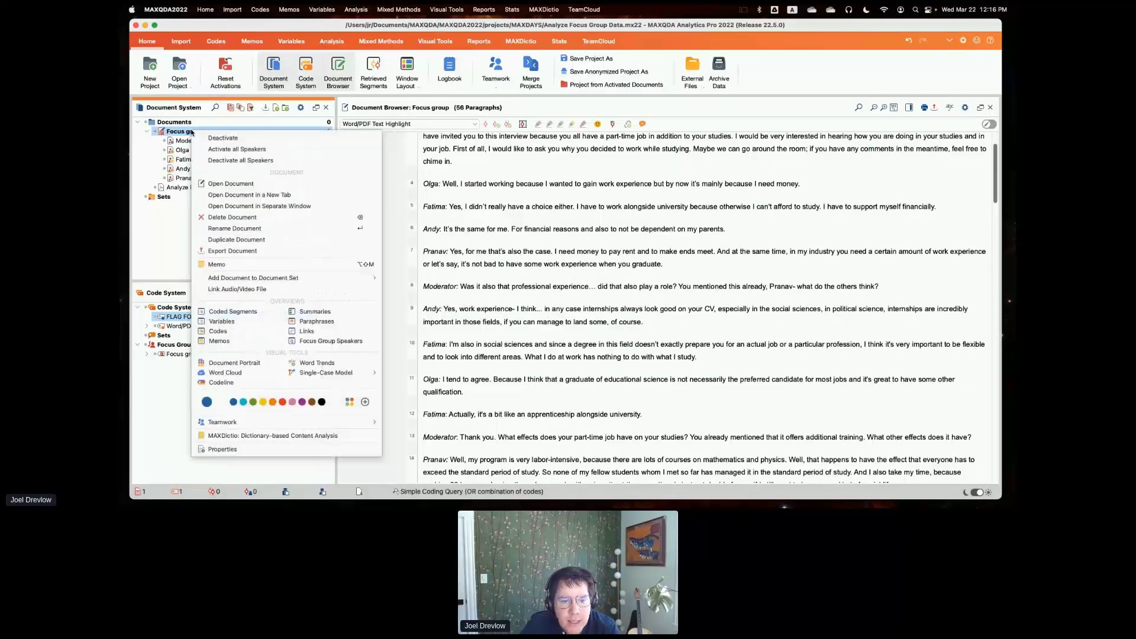
click(591, 107)
click(438, 44)
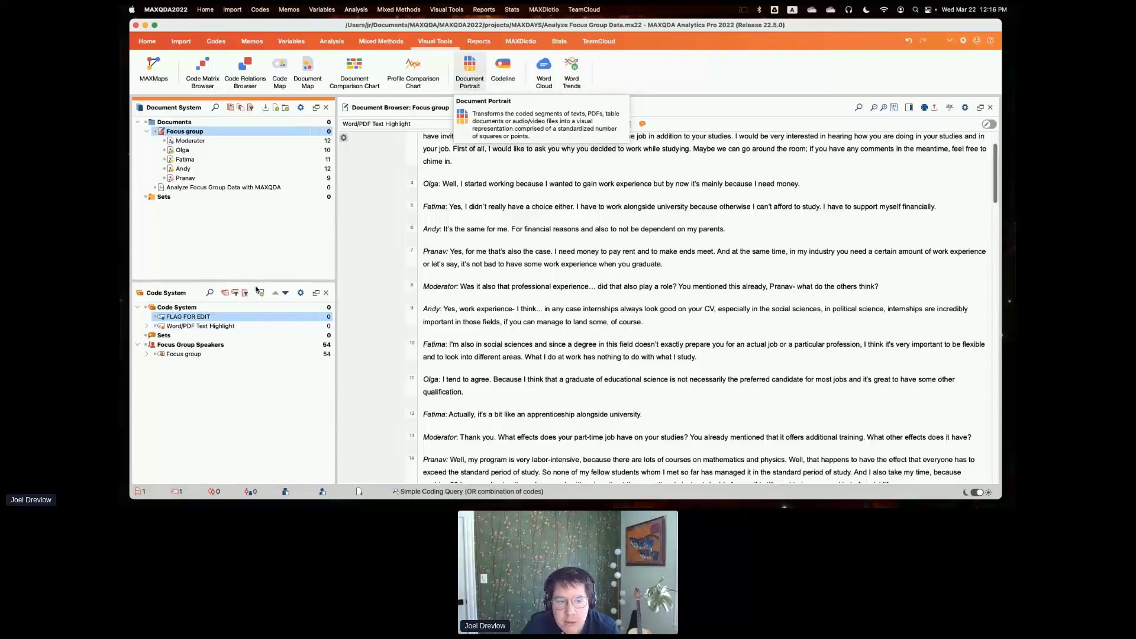
right_click(183, 133)
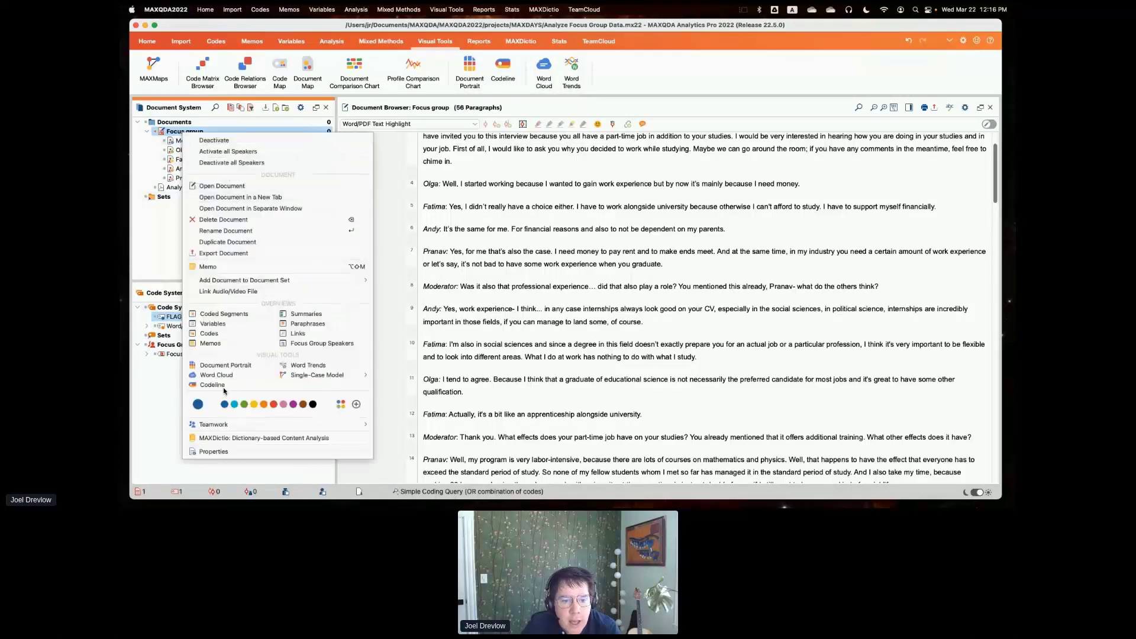
click(225, 367)
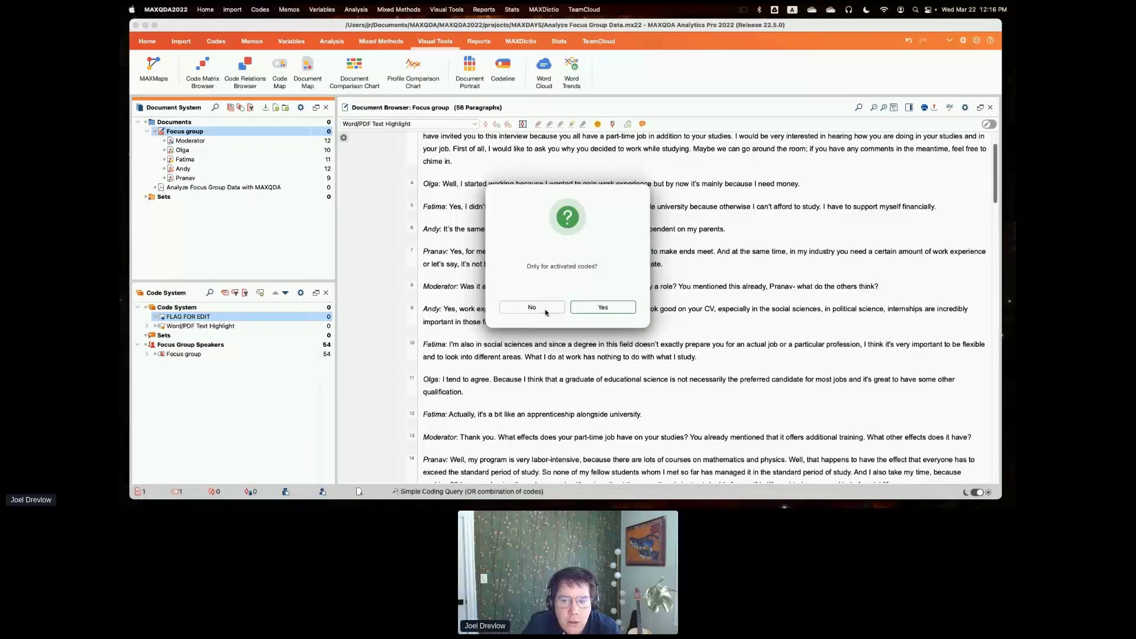
key(Return)
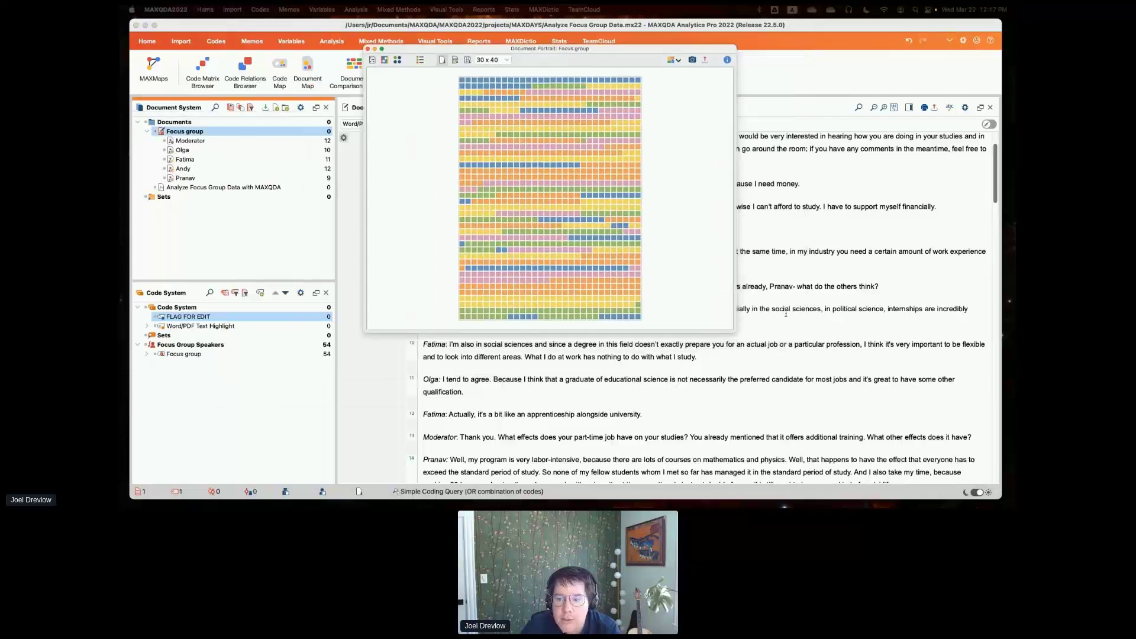
drag(730, 337, 791, 454)
mouse_move(578, 297)
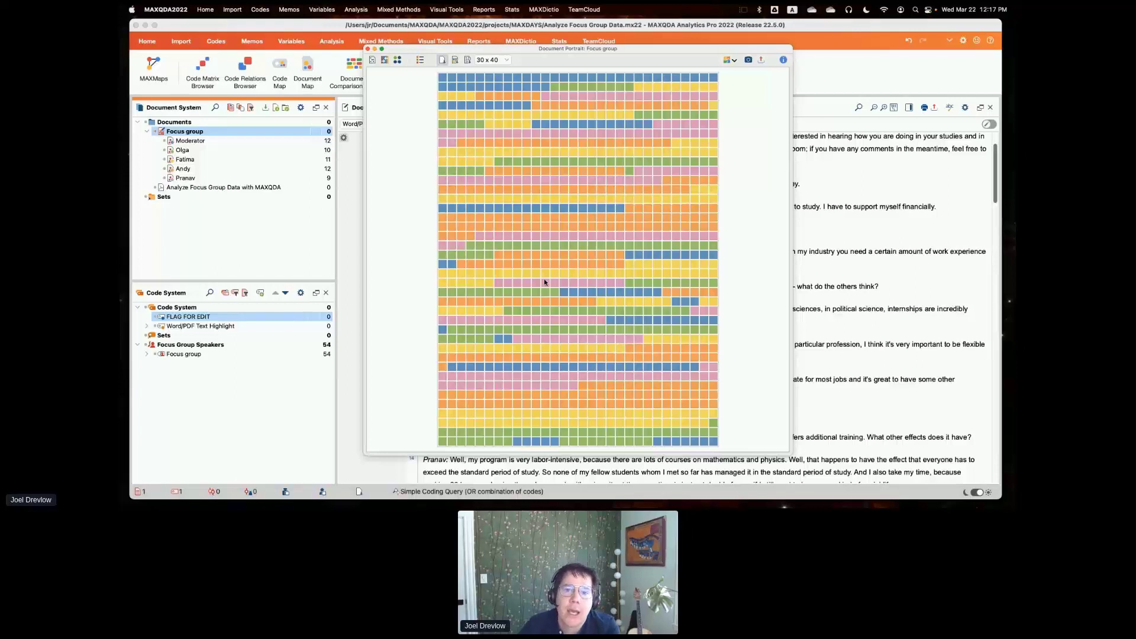
- Display the Document Portrait with circles instead of squares and show the speaker legend
click(399, 60)
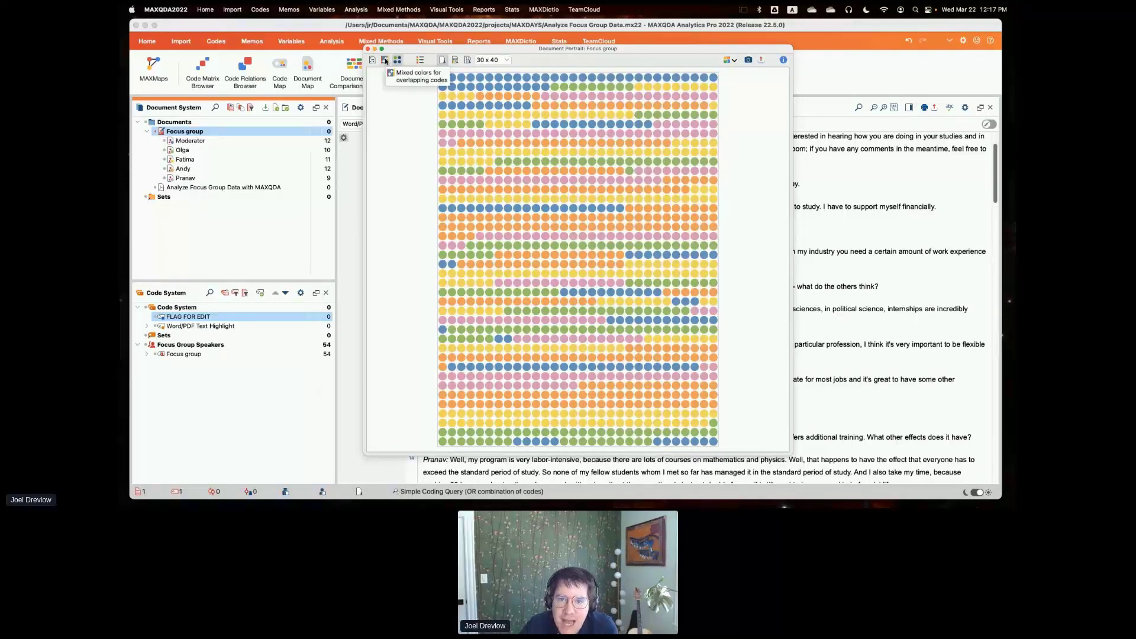
click(421, 60)
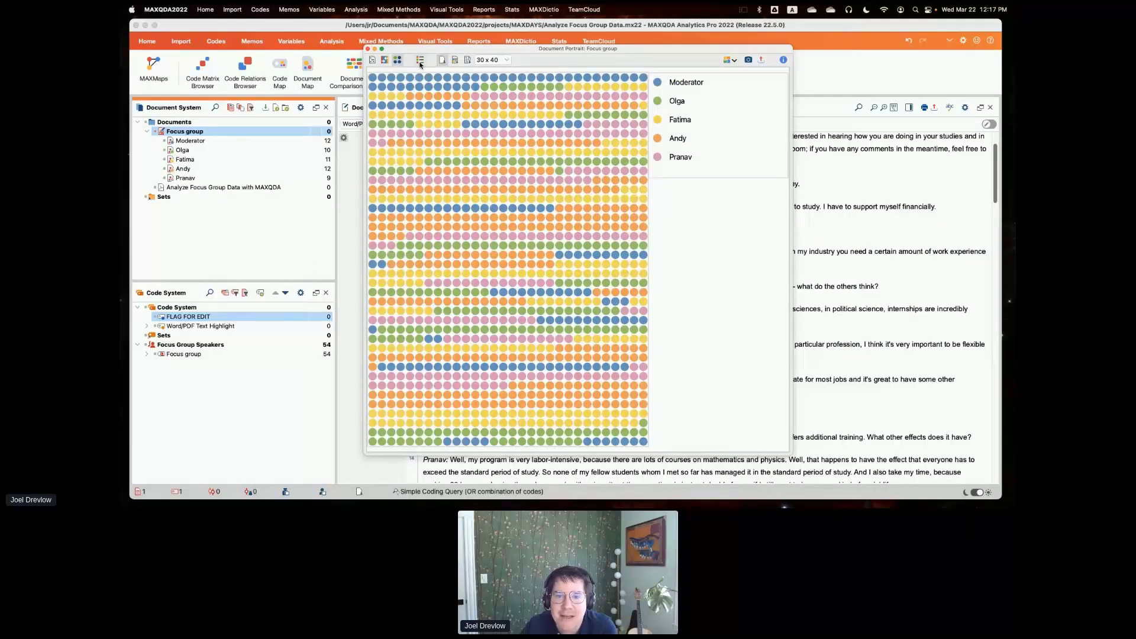
click(420, 61)
click(421, 61)
click(420, 61)
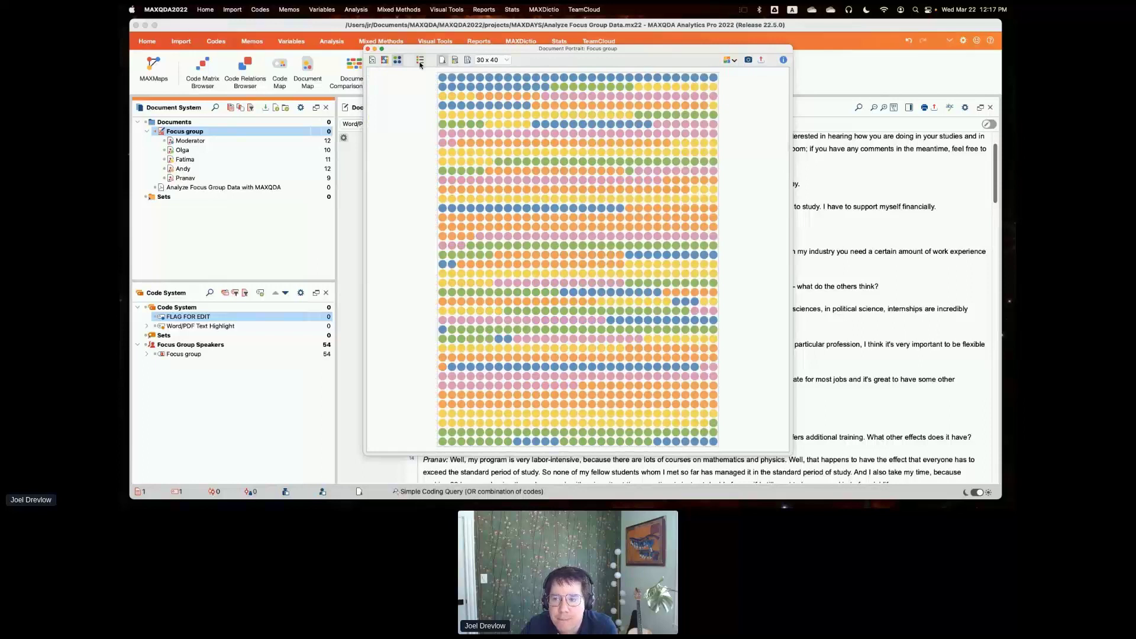
click(420, 61)
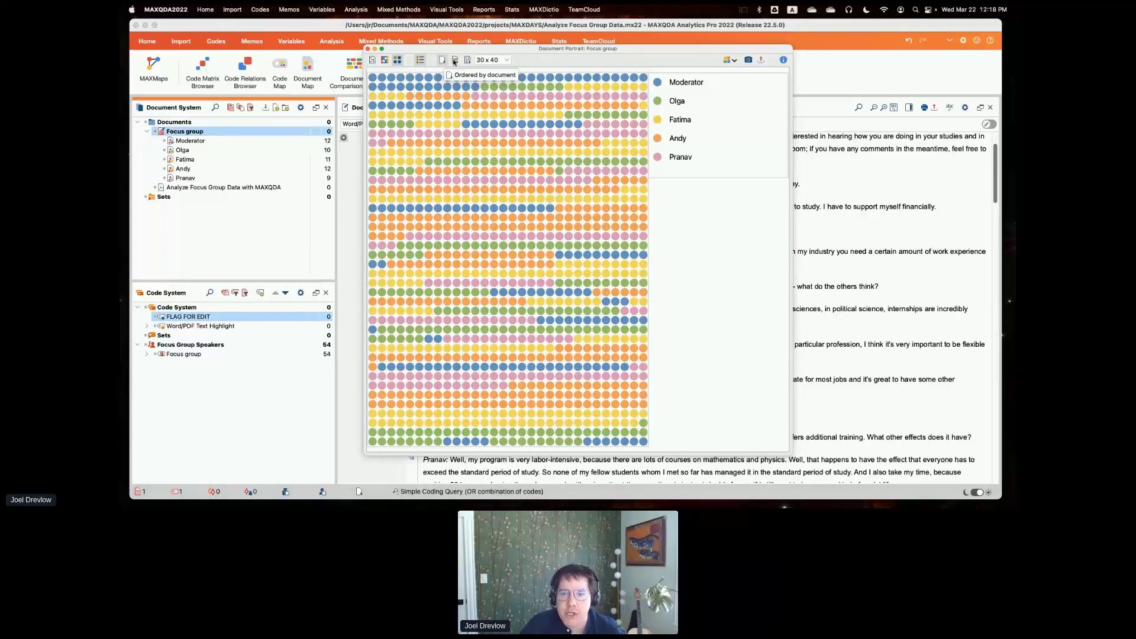
- Group the Document Portrait by speaker color, rearrange it into a separate column per speaker, and close it
click(454, 61)
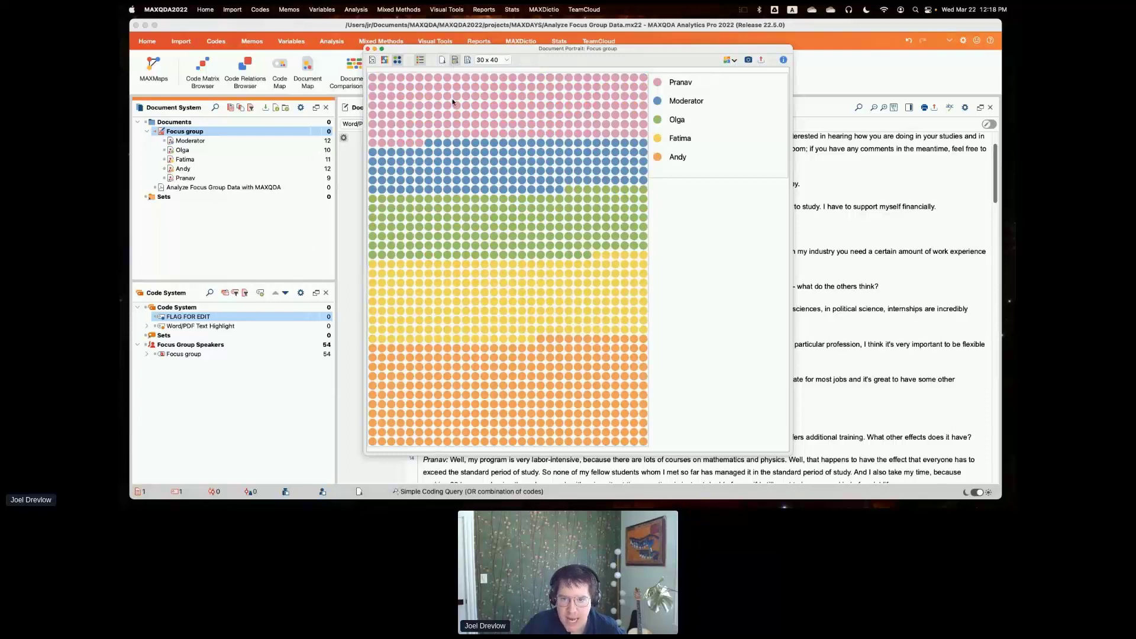
mouse_move(453, 111)
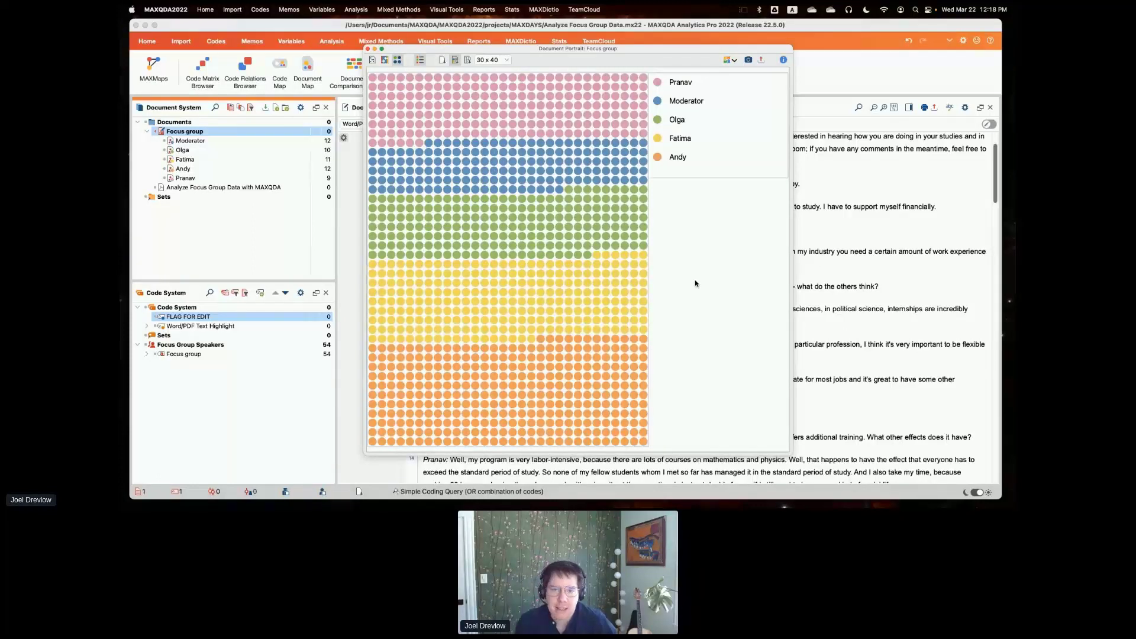
click(468, 60)
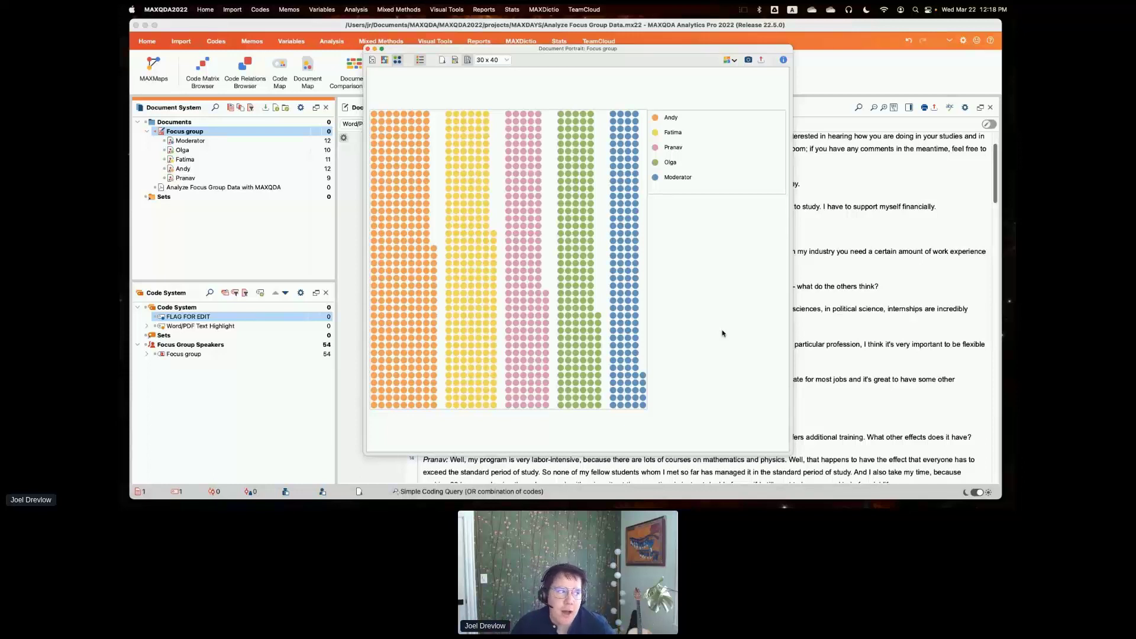
click(368, 49)
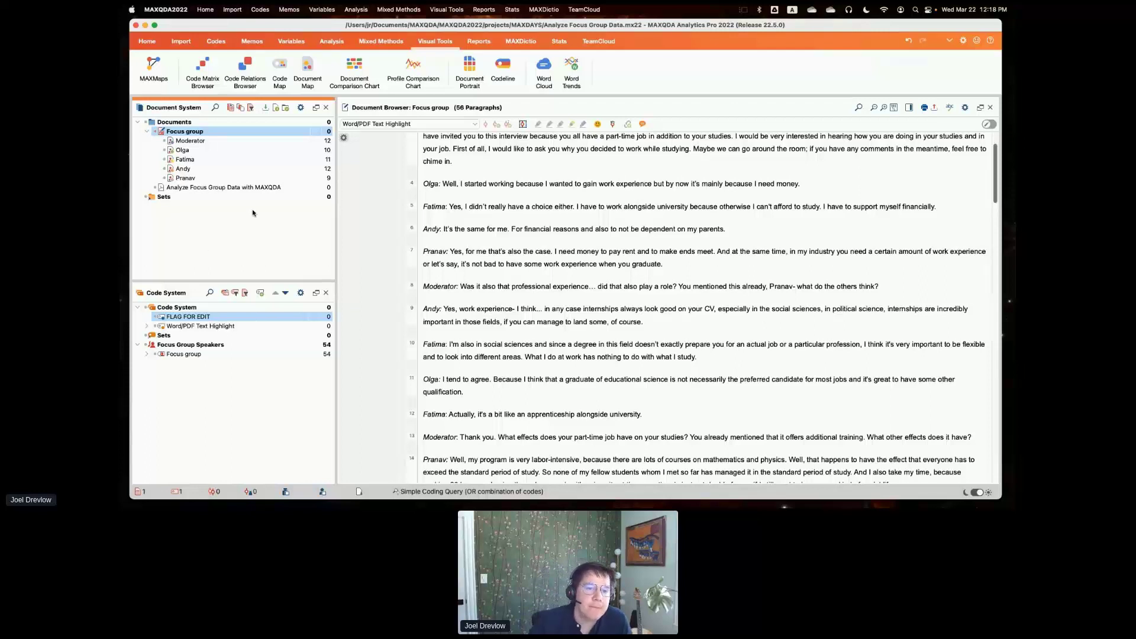
- Reopen the Focus Group Speakers overview for the Focus group document and switch from its data editor to the list of variables
right_click(217, 132)
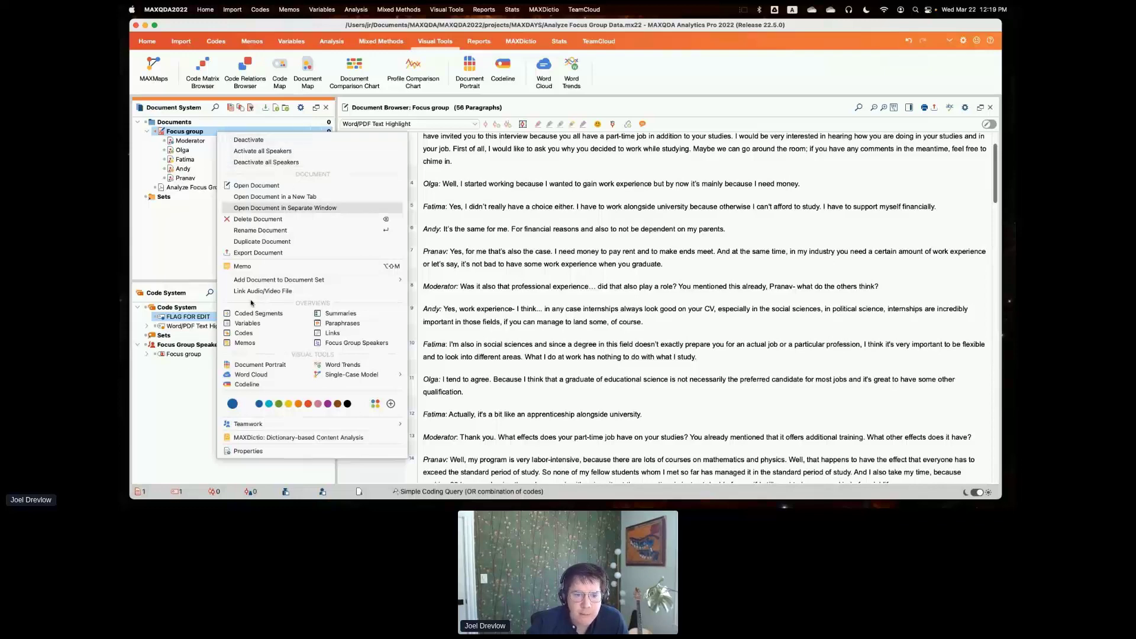
click(343, 343)
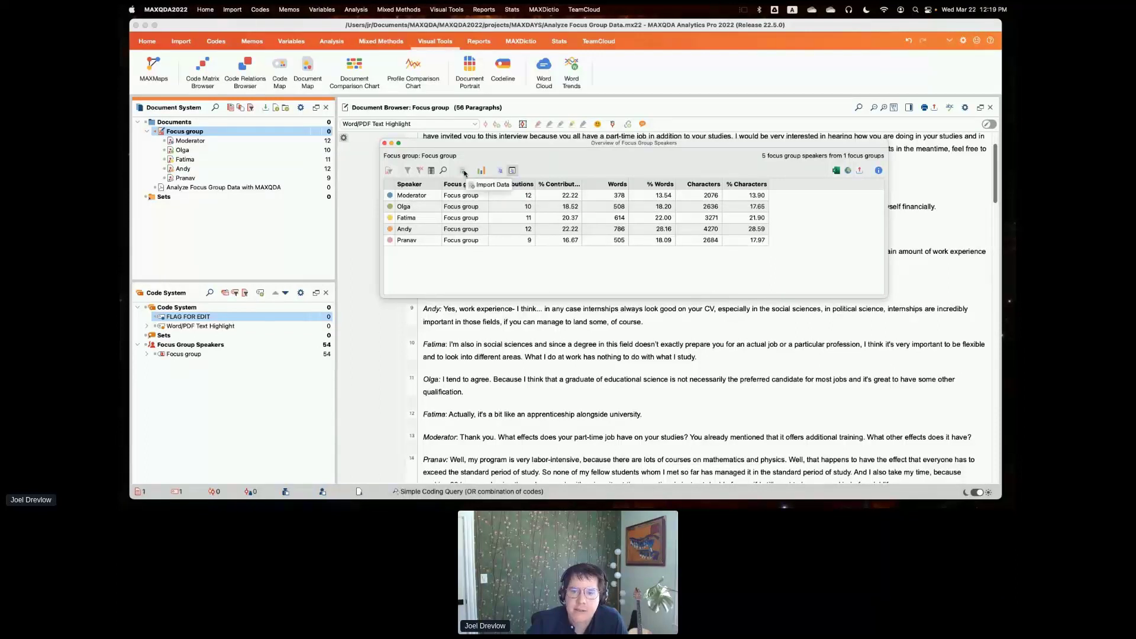
click(500, 172)
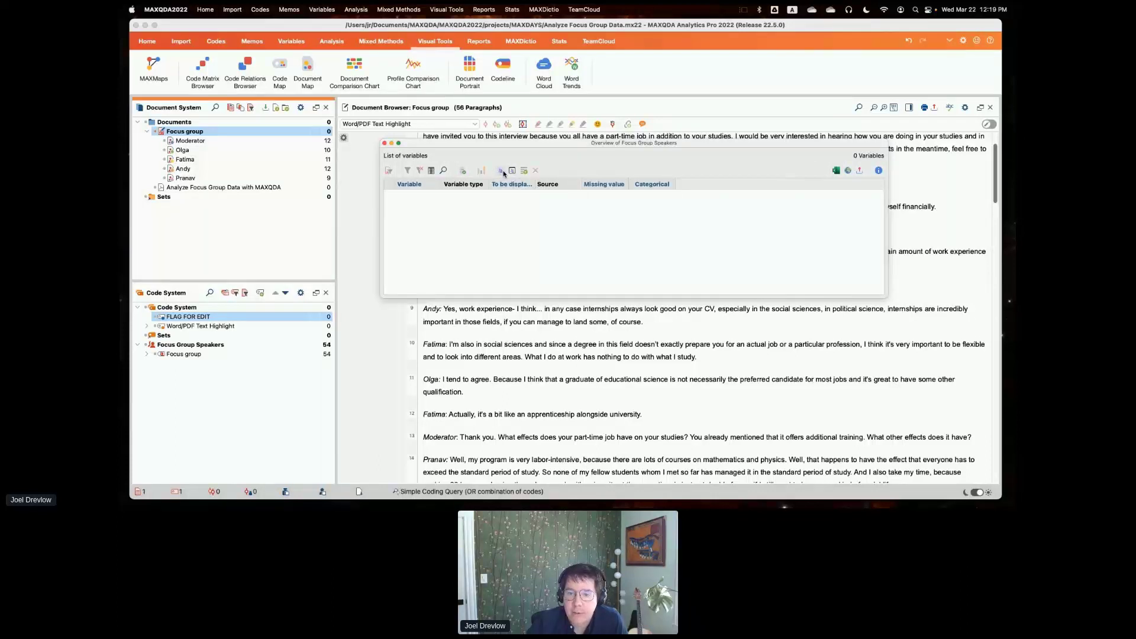
click(503, 171)
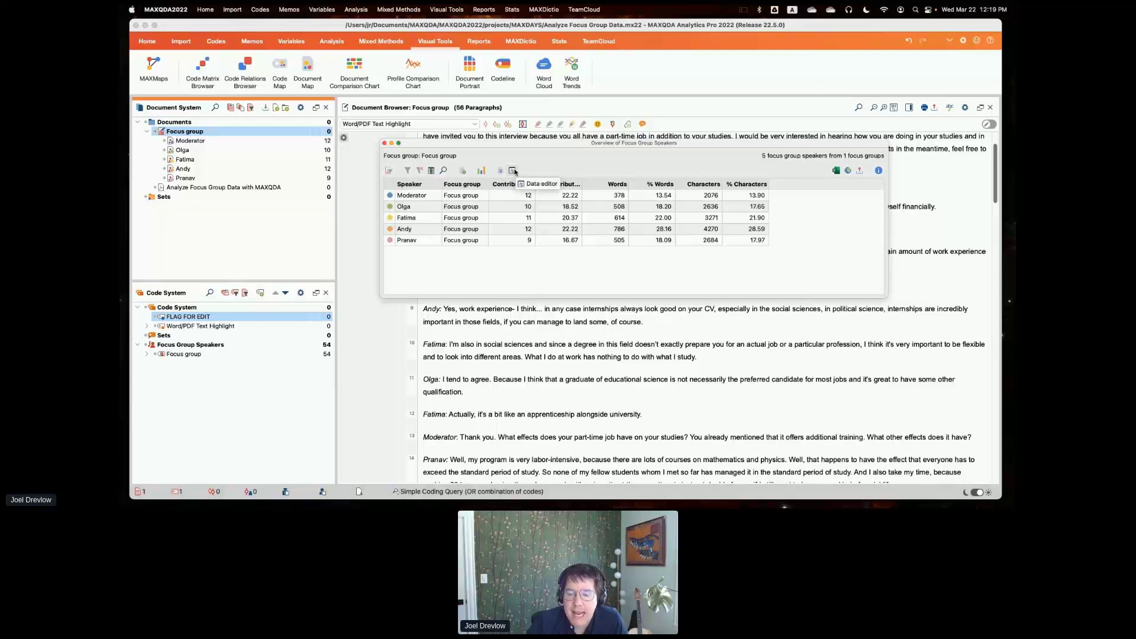
click(503, 171)
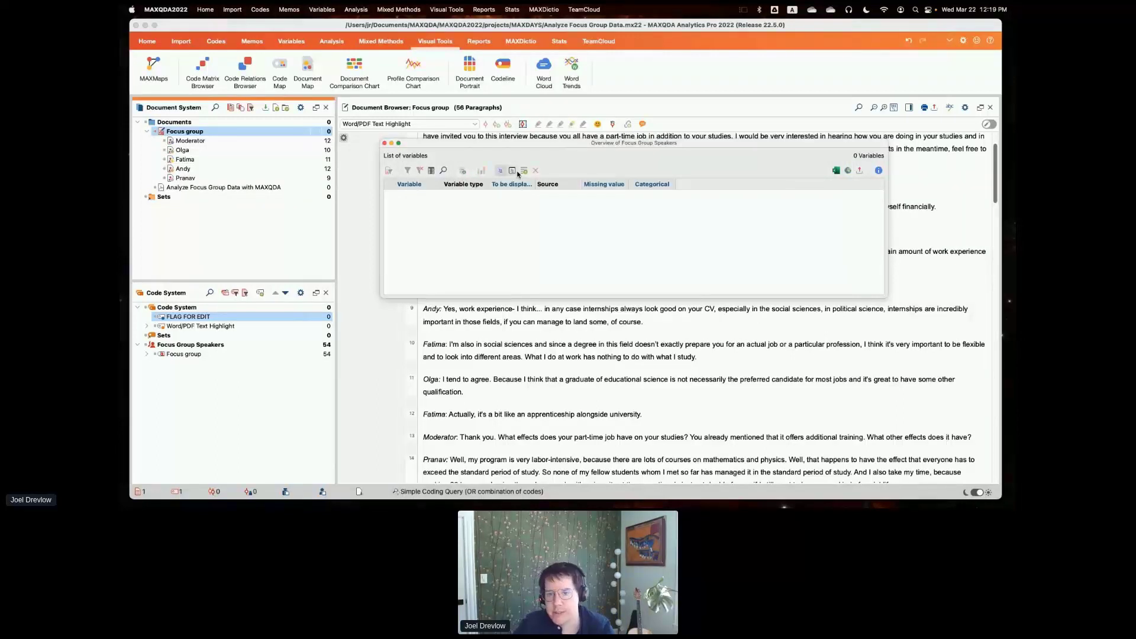
- Create a speaker variable named Age with the type Integer
click(524, 171)
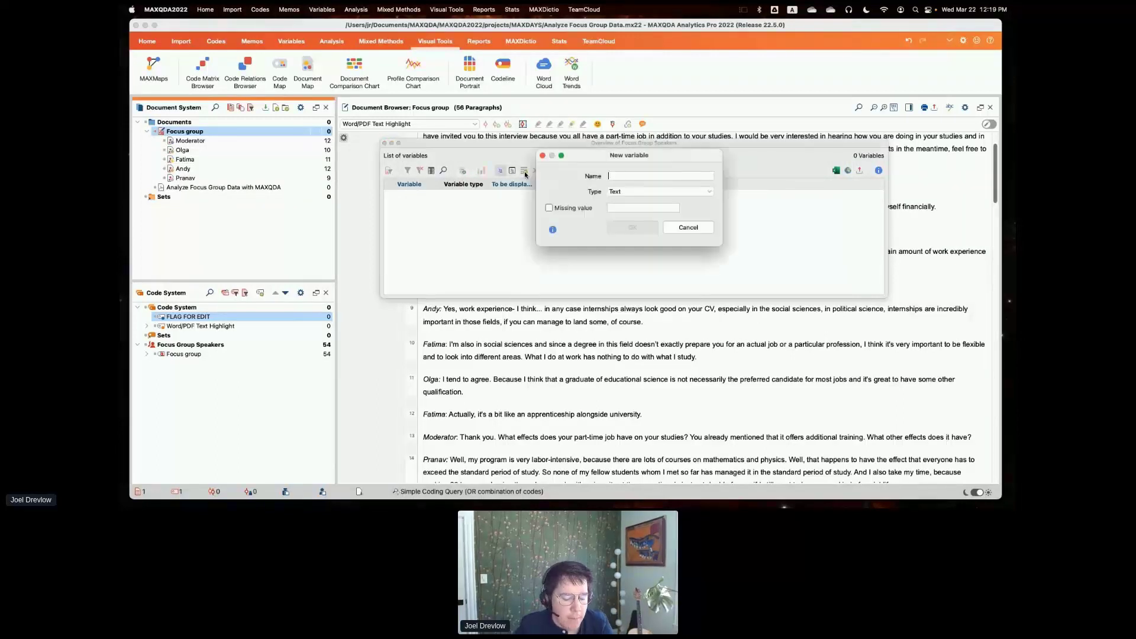
text(Age)
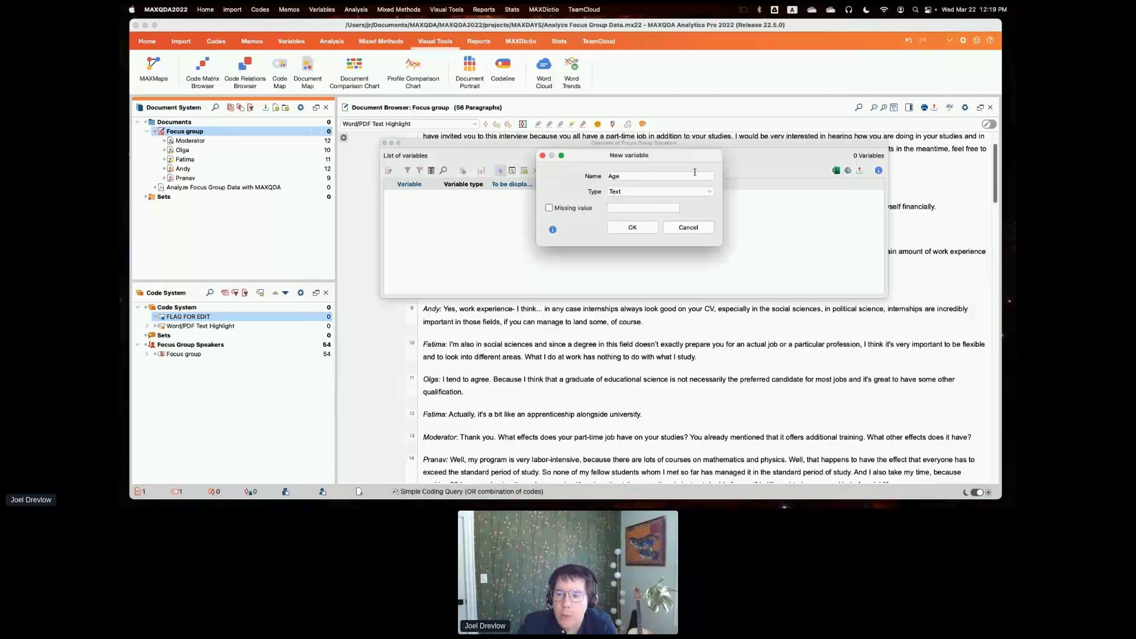
click(705, 193)
click(654, 220)
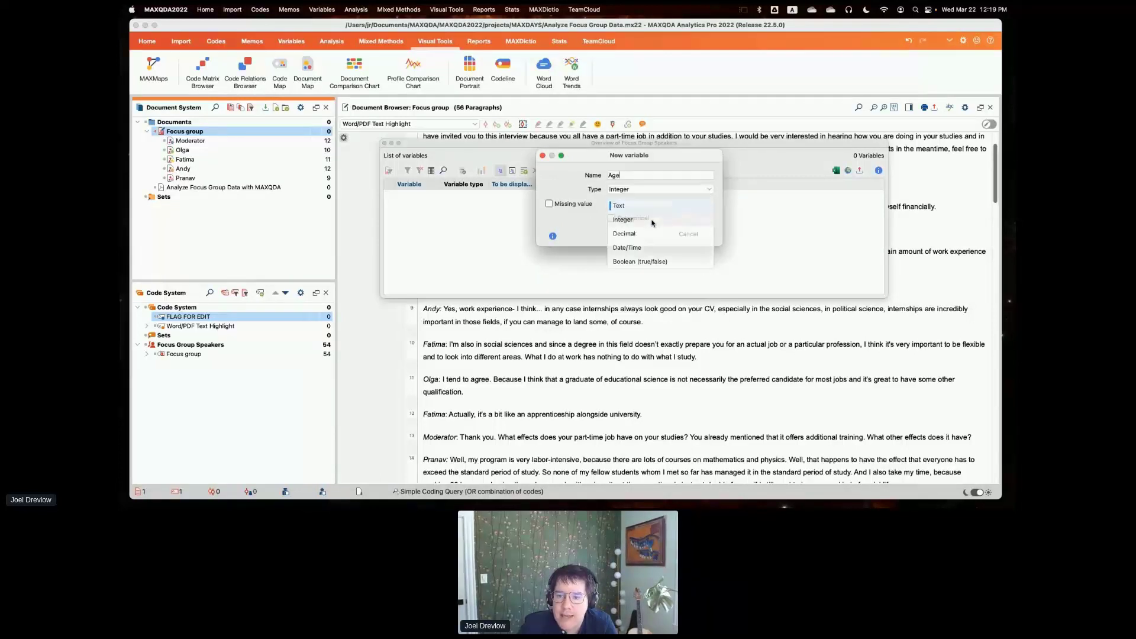
click(651, 234)
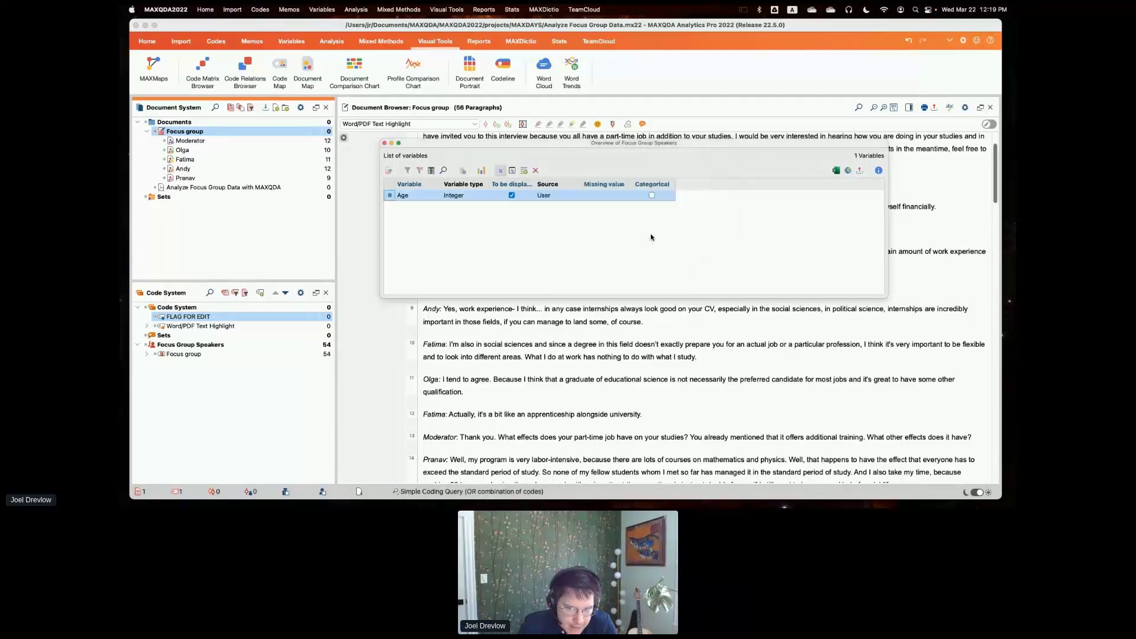
- Create a speaker variable named Level of Education with the type Text
click(525, 171)
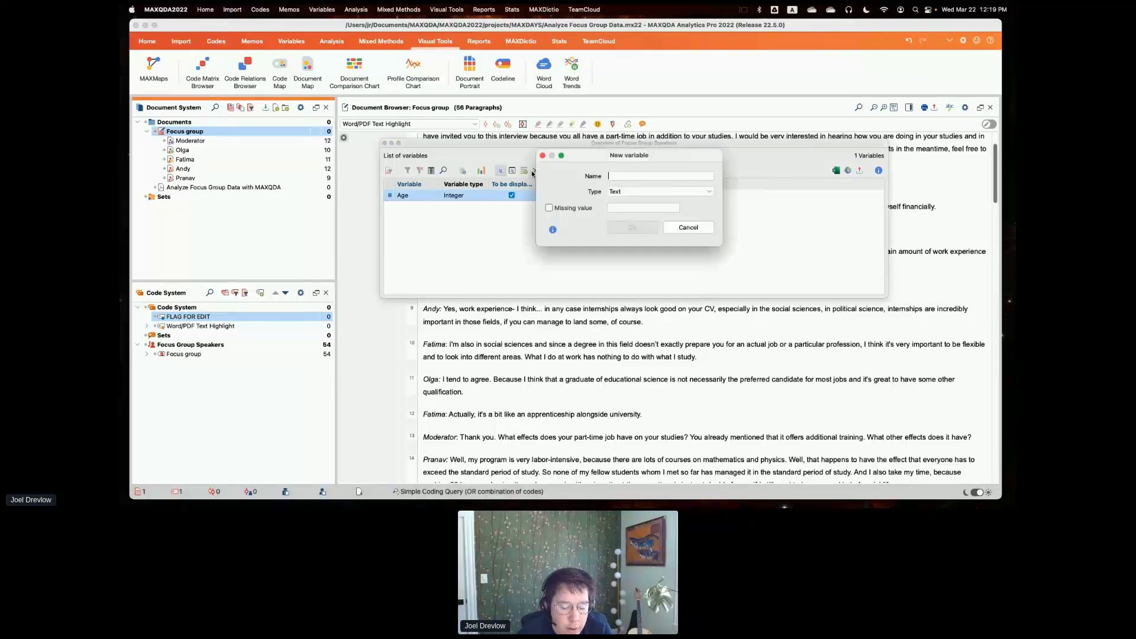
text(Empl)
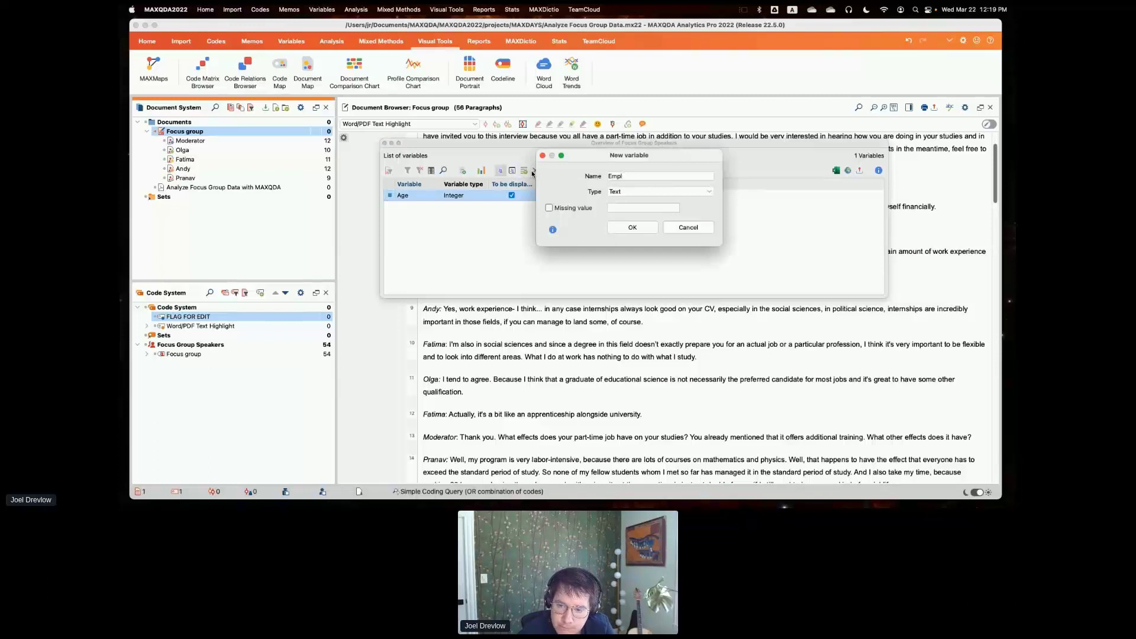
key(BackSpace)
key(BackSpace)
key(BackSpace)
key(BackSpace)
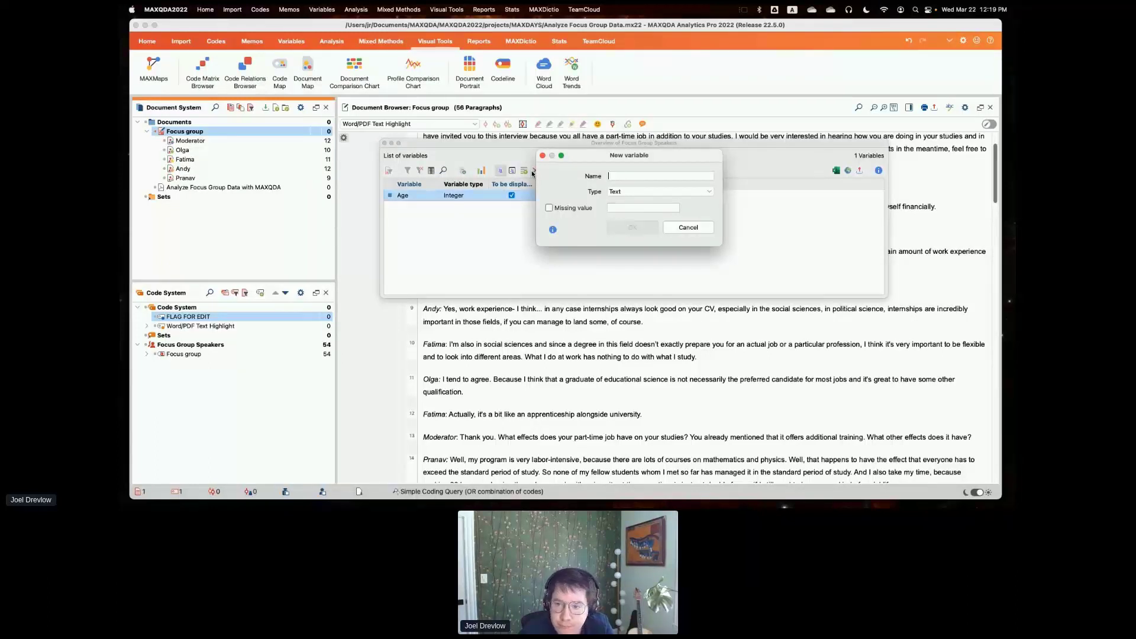
text(Levelo)
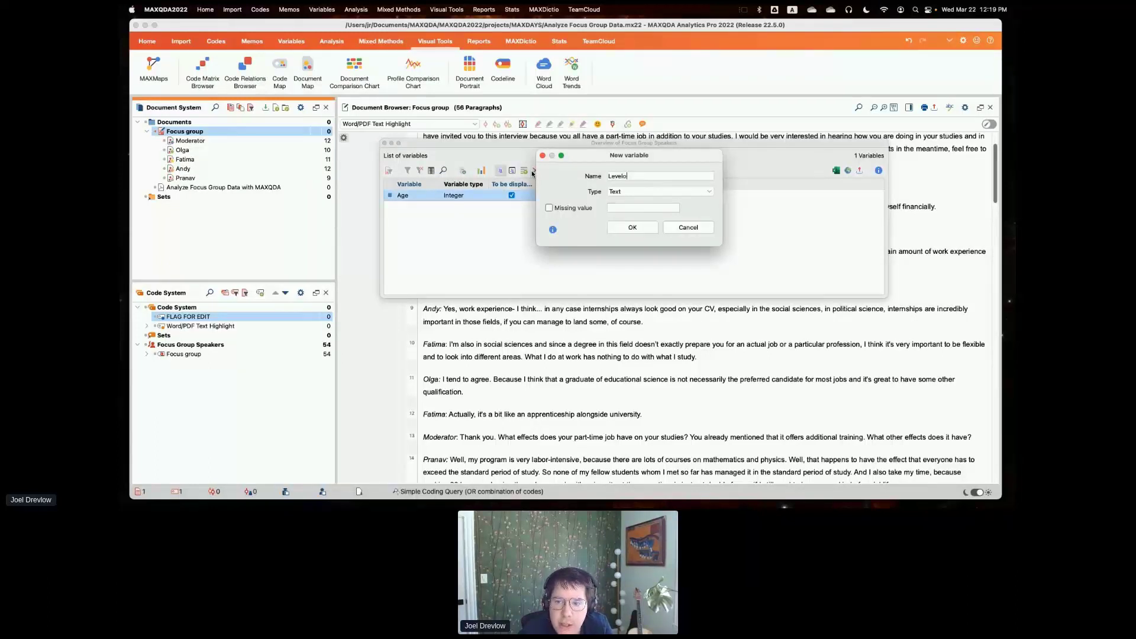
text(f Education)
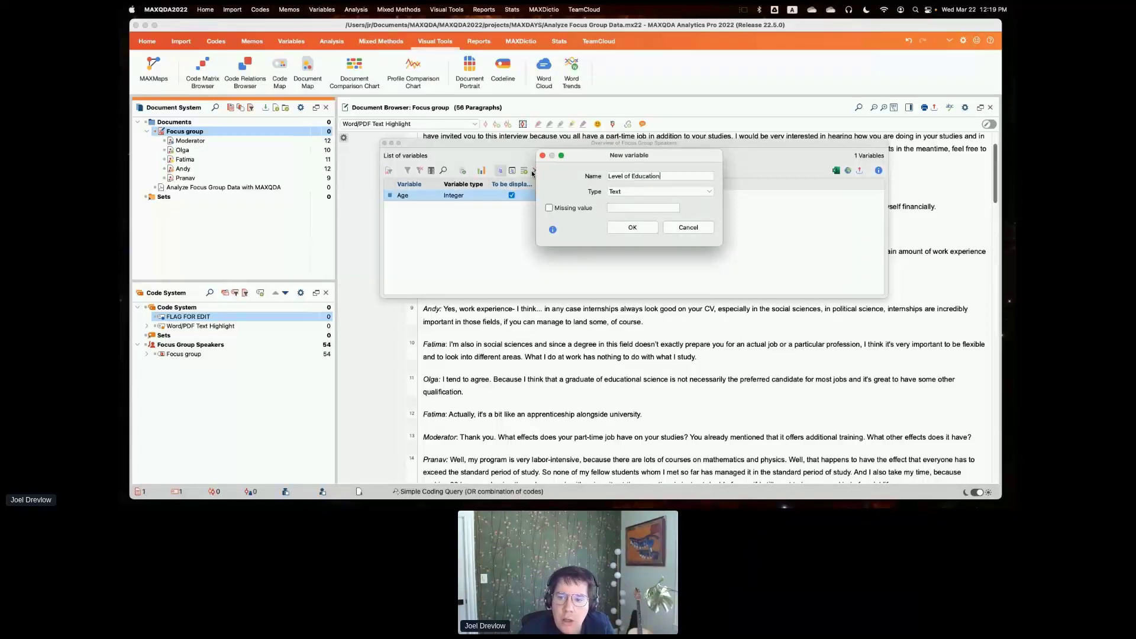
key(Return)
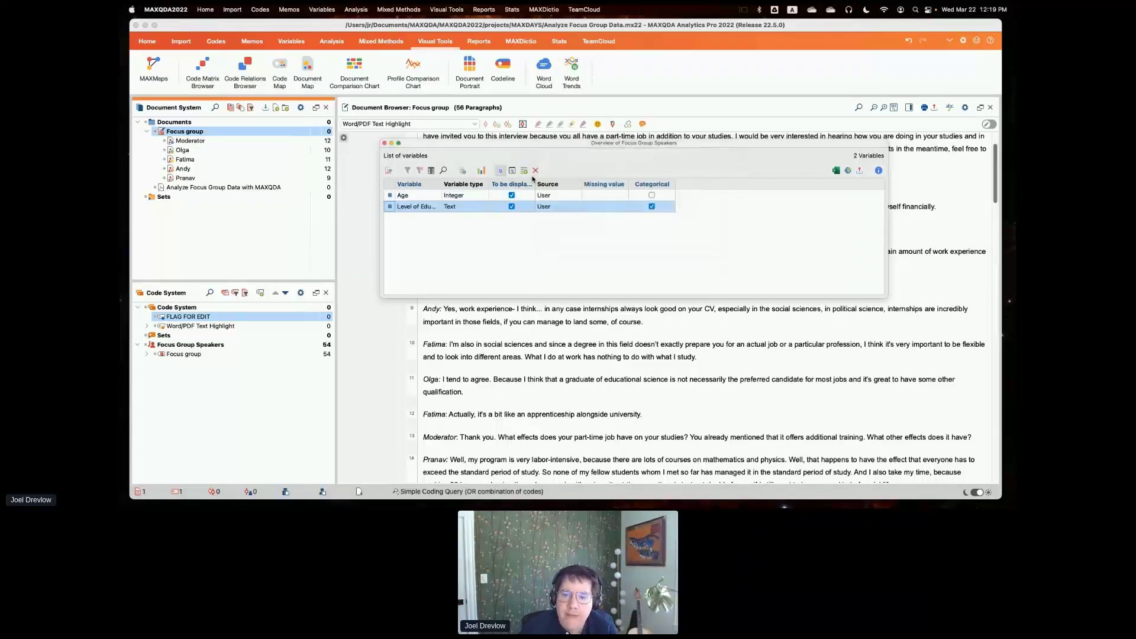
- Create a speaker variable named # of Children with the type Text
click(525, 171)
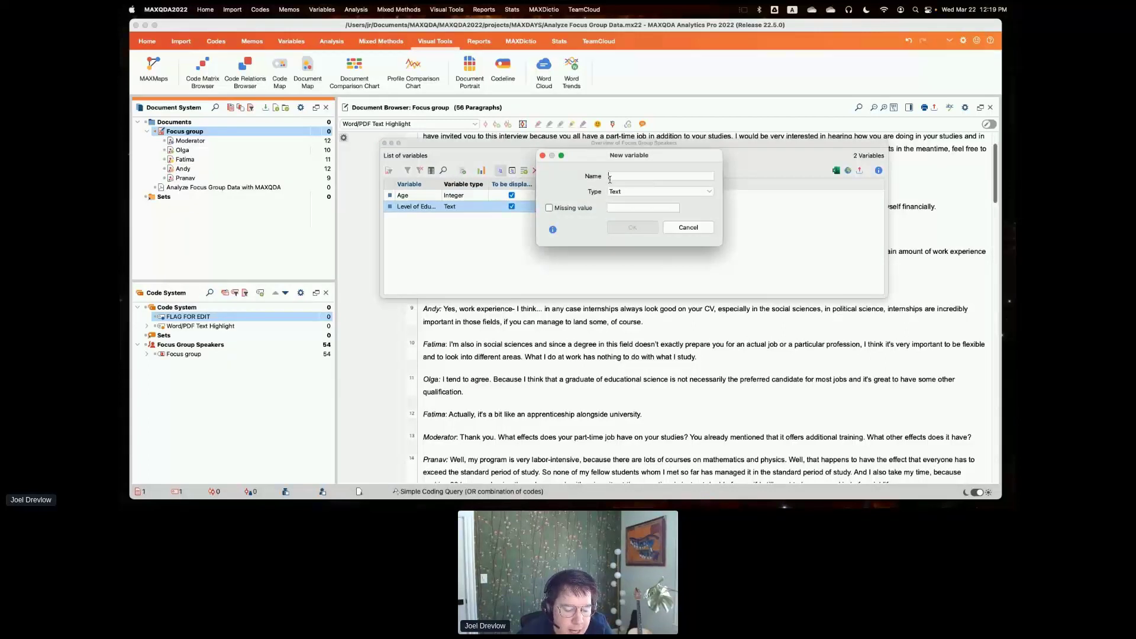
text(# of C)
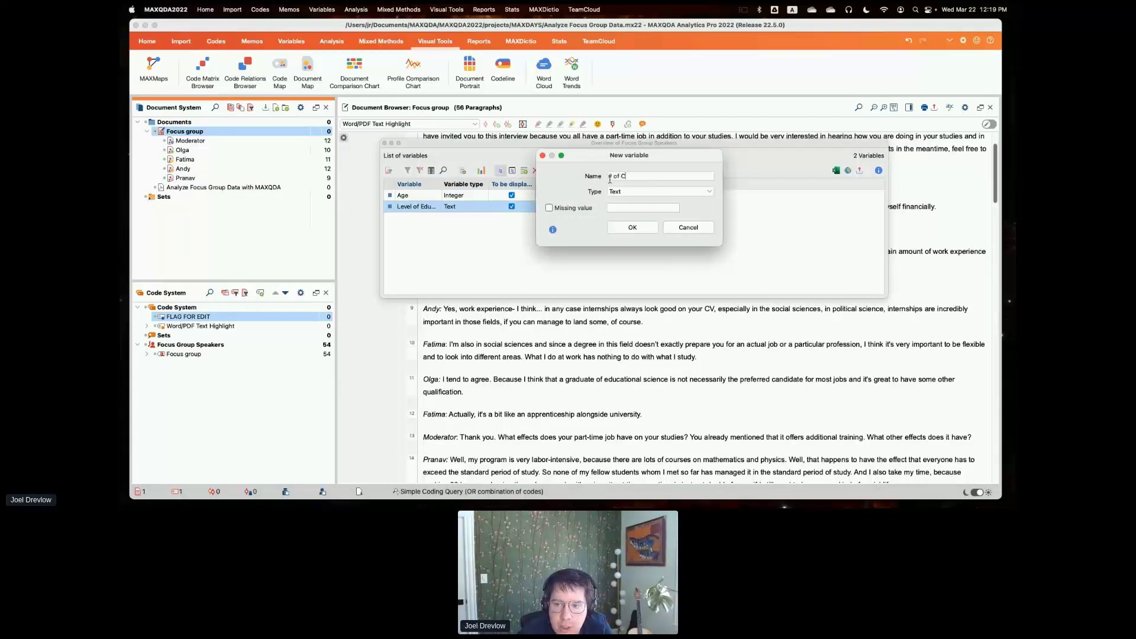
text(hildren)
key(Return)
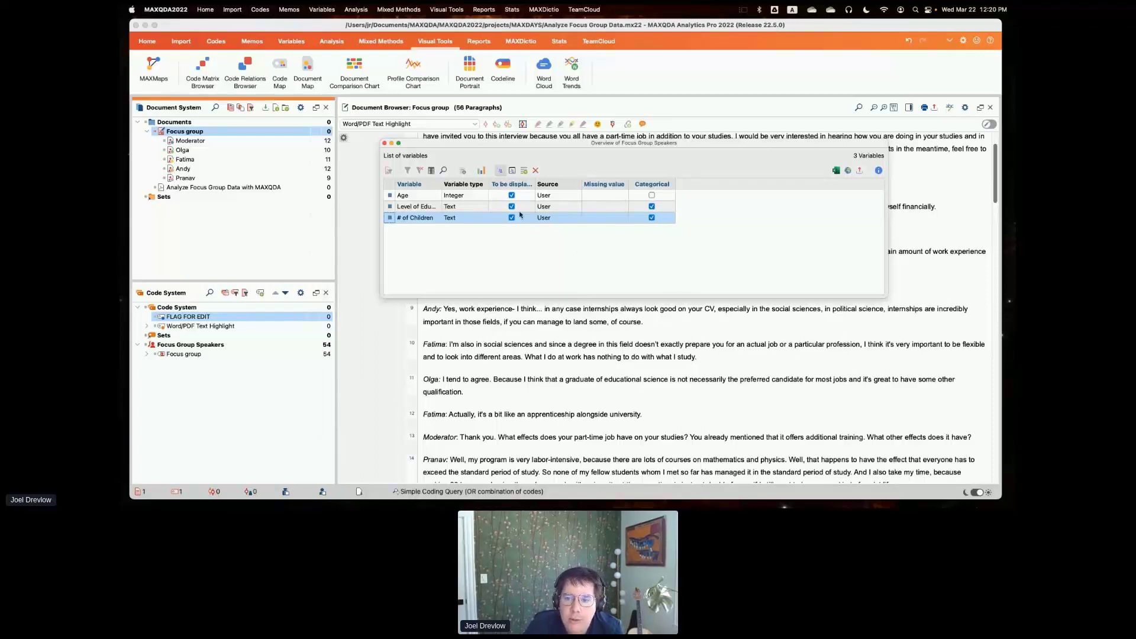
- Switch from the list of variables to the data editor and widen the overview window to fit all columns
click(513, 171)
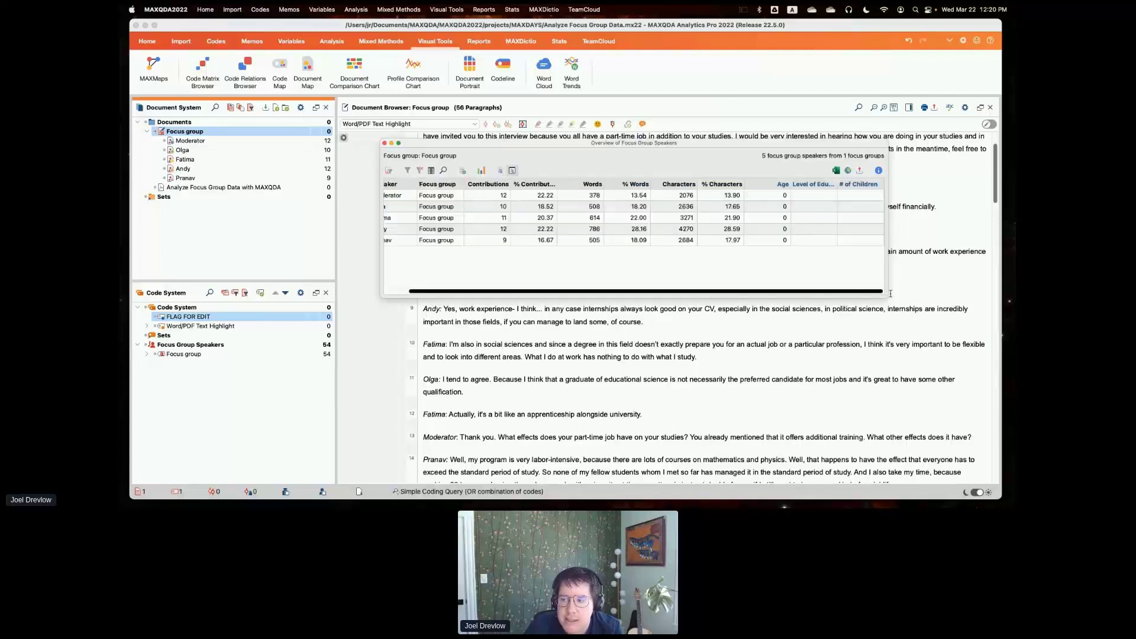
drag(887, 298, 931, 304)
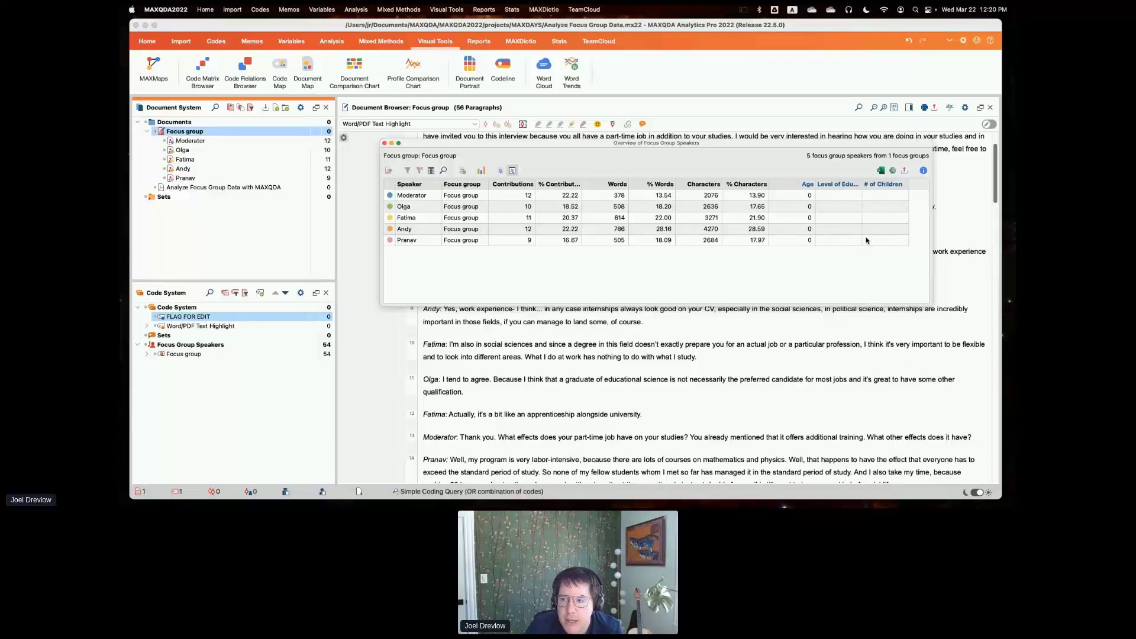
- Return to the list of variables and try to change the variable type of # of Children
click(500, 170)
click(457, 219)
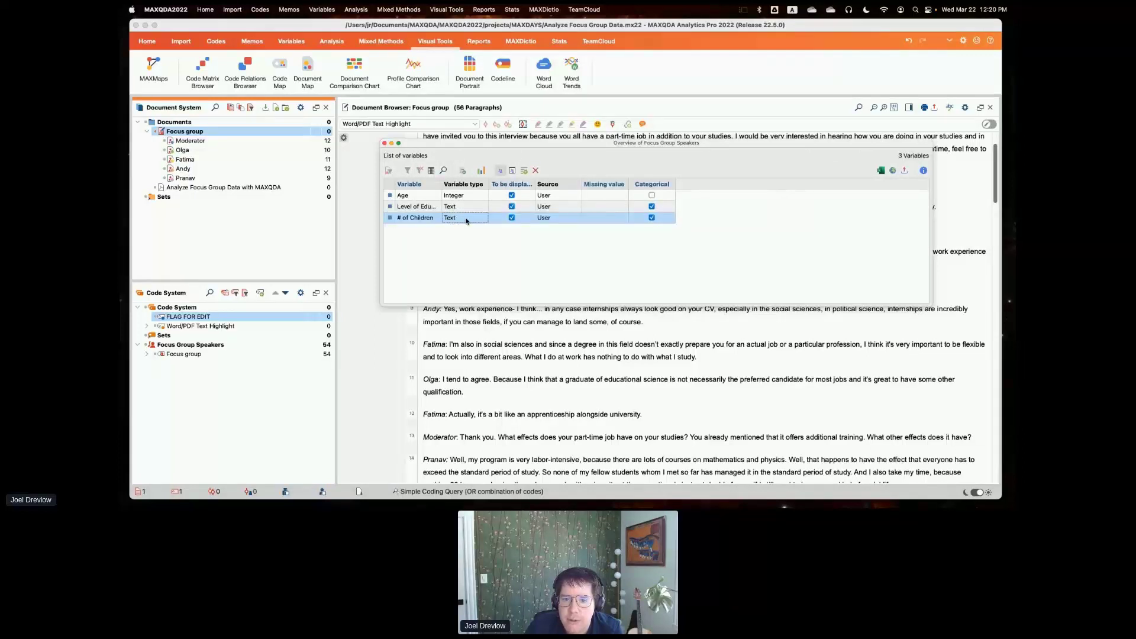
double_click(466, 219)
click(500, 171)
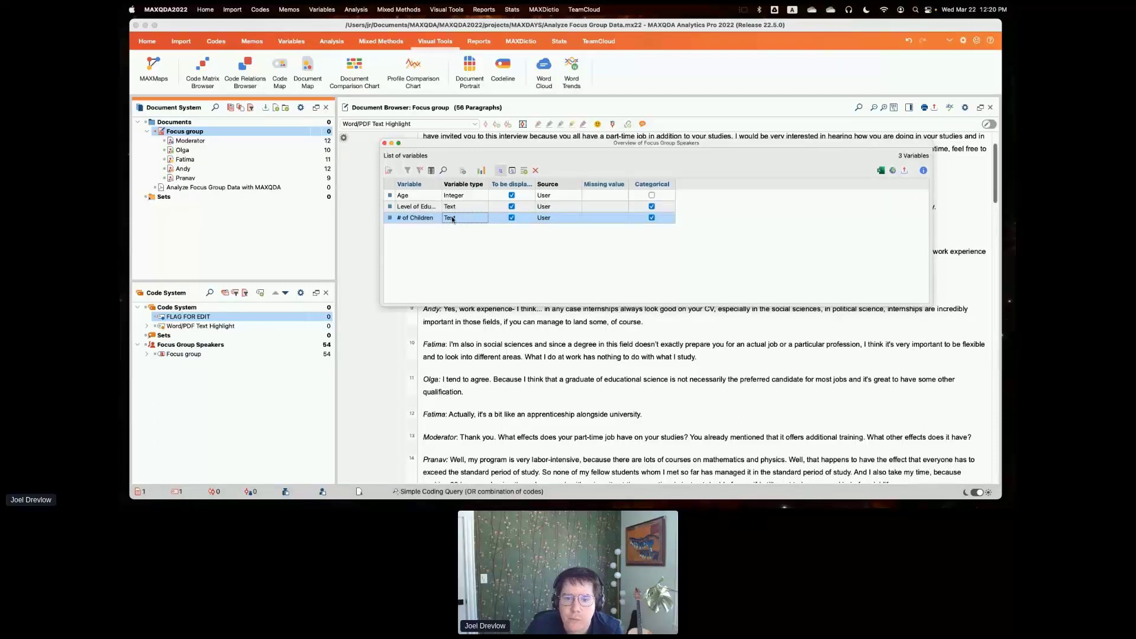
double_click(458, 221)
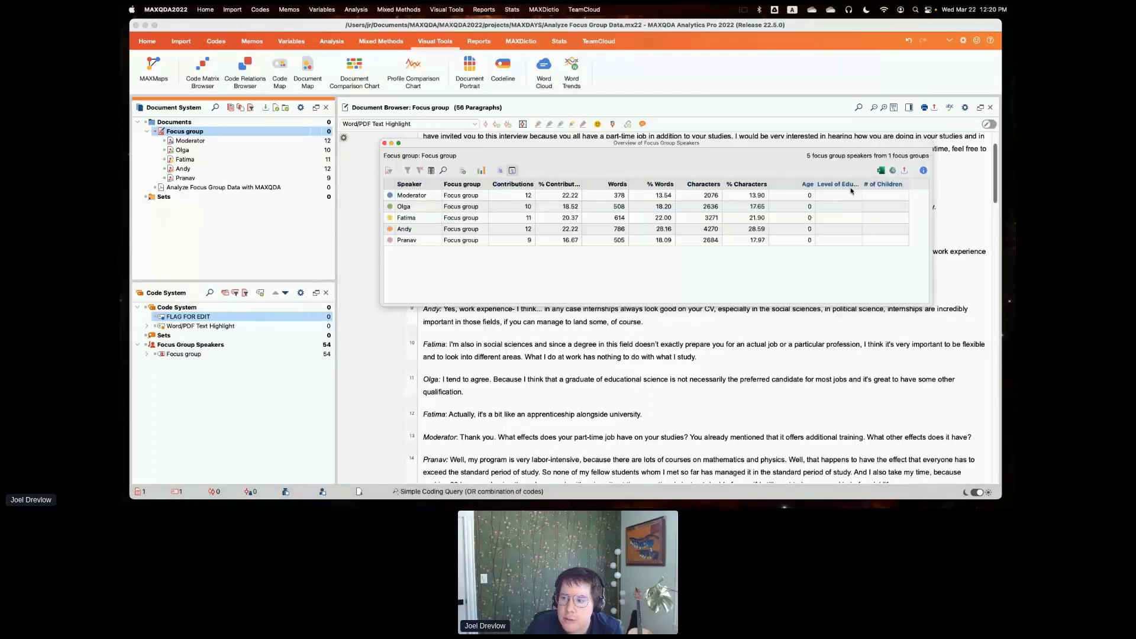
- Delete the text variable # of Children from the list of variables
click(499, 171)
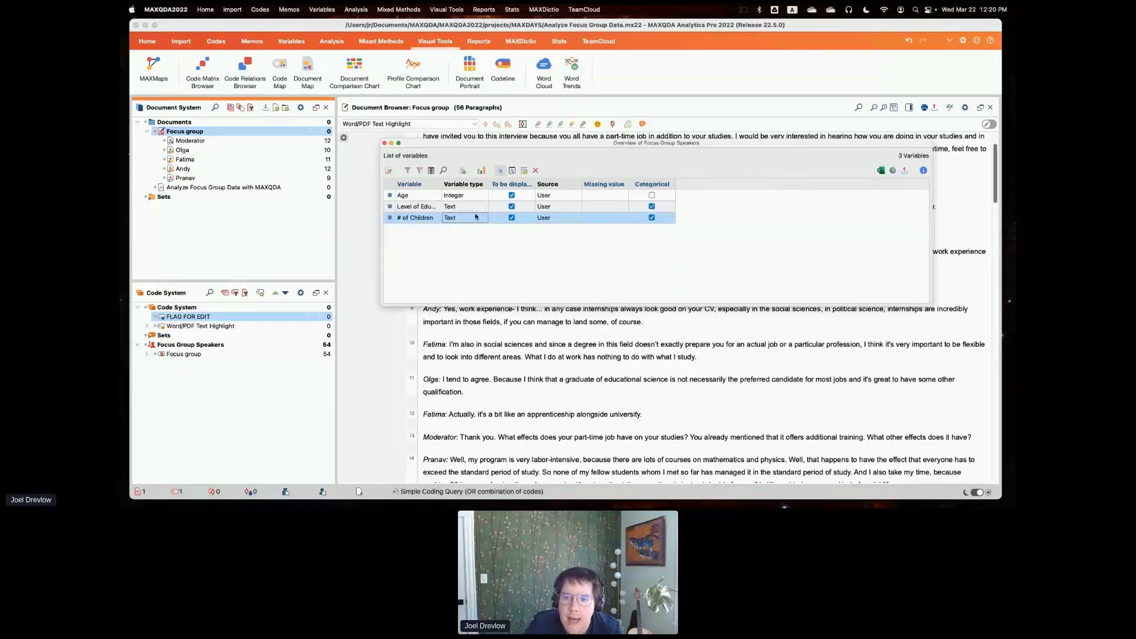
click(535, 172)
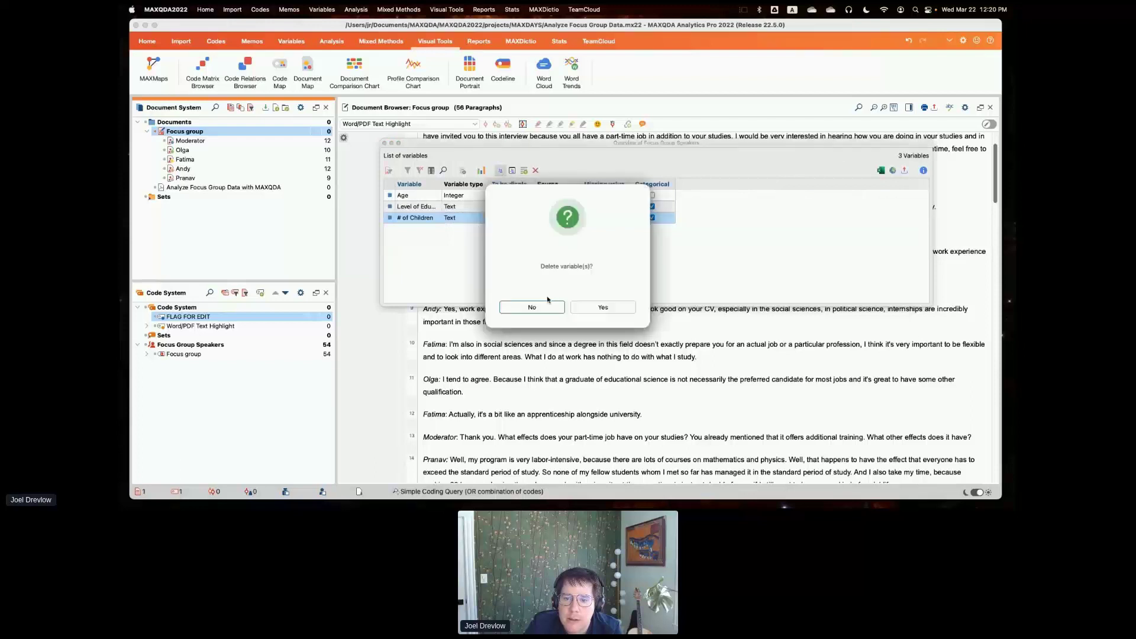
click(549, 305)
- Create the speaker variable # of Children with the type Integer, not categorical
click(526, 173)
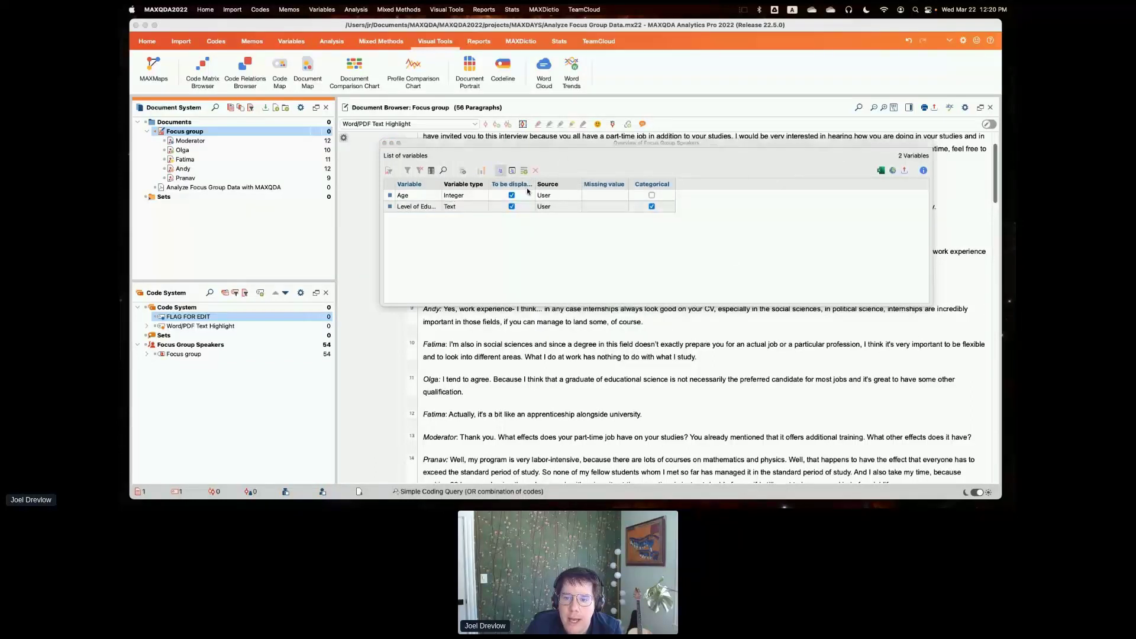
text(#)
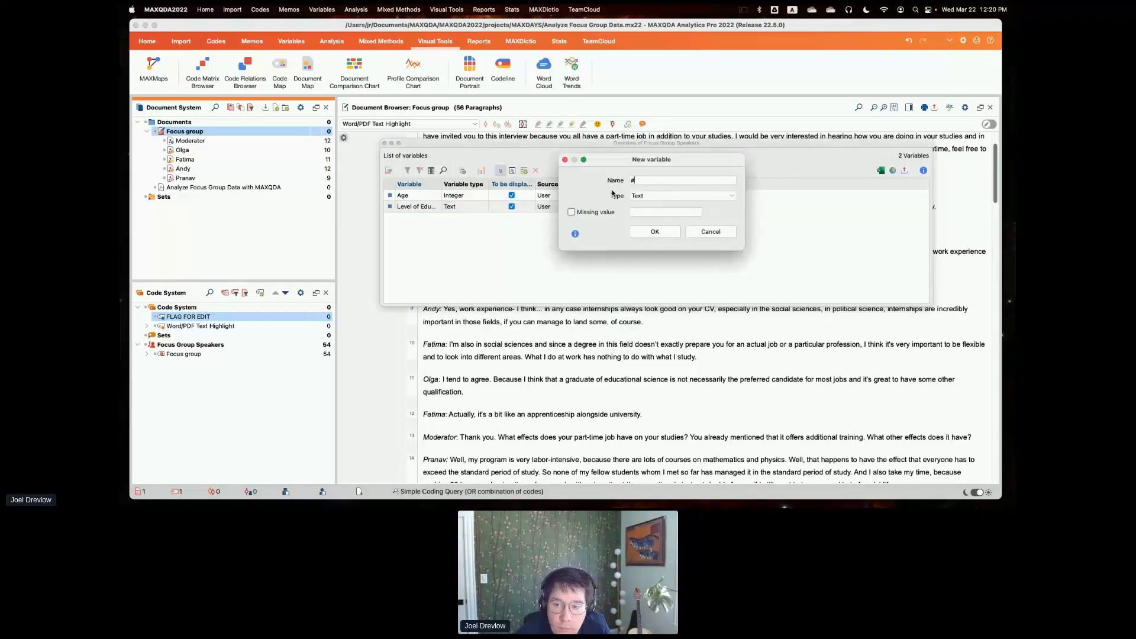
text( of Child)
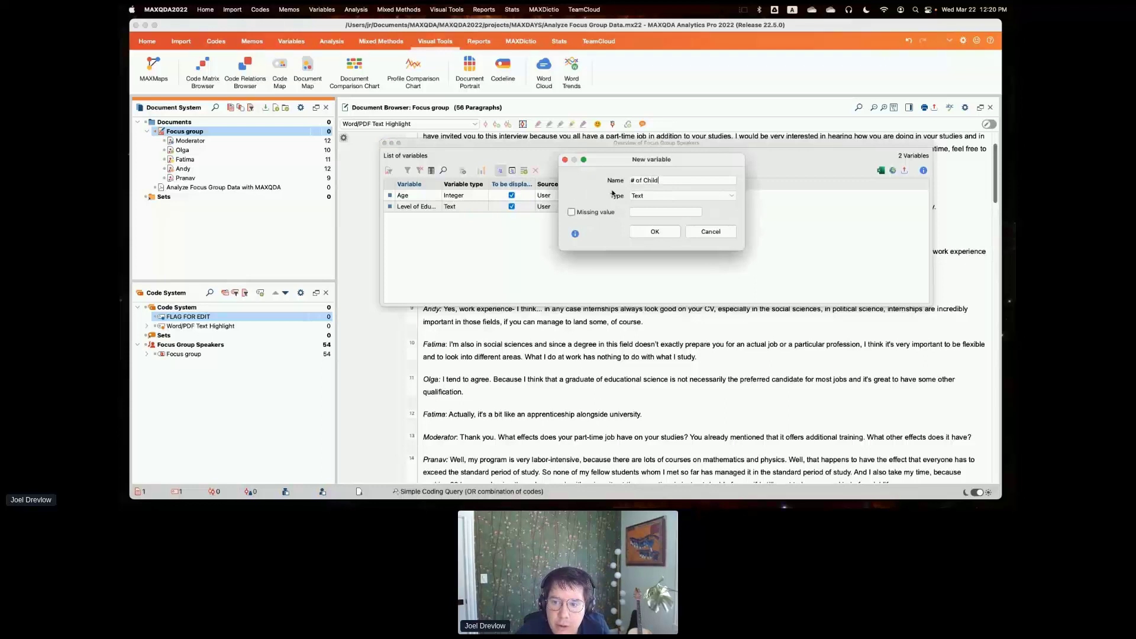
text(ren)
click(711, 196)
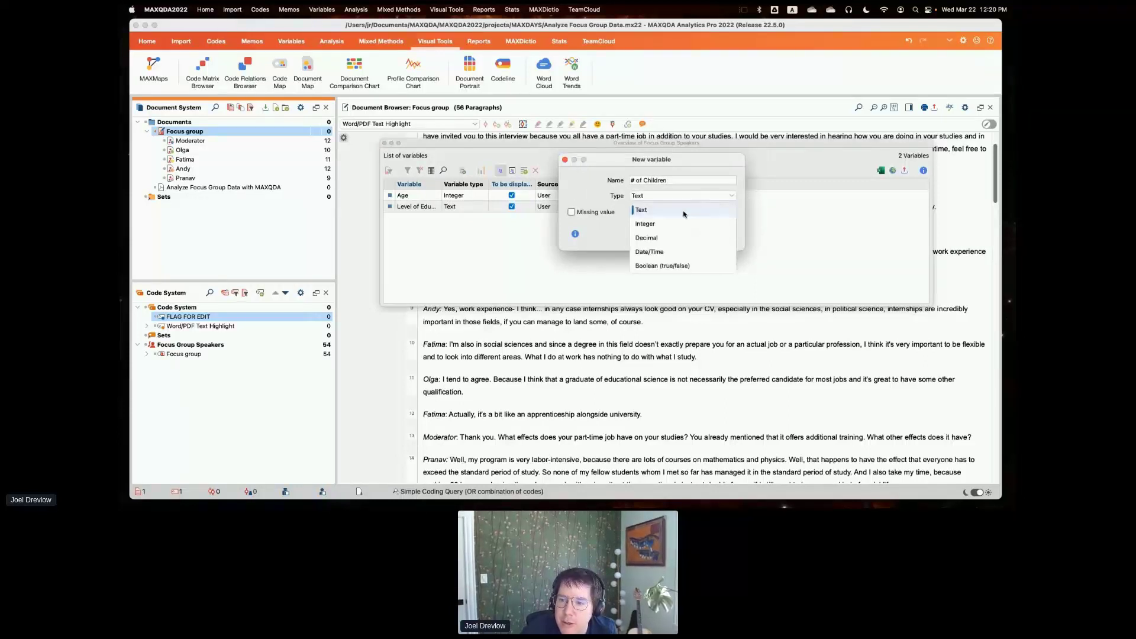
click(653, 227)
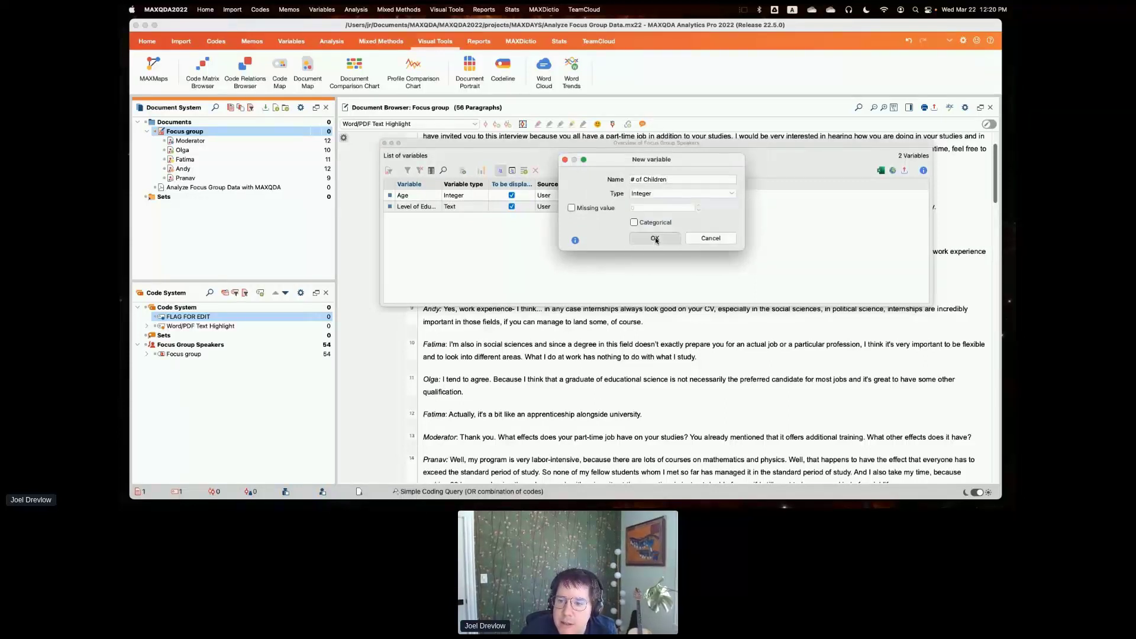
click(654, 238)
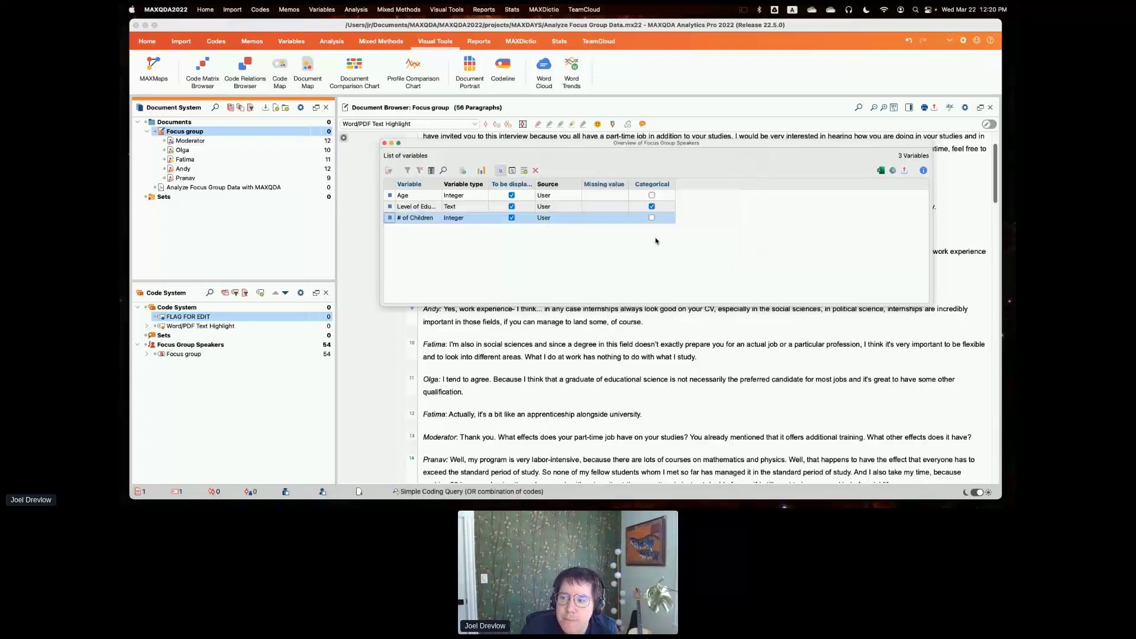
- In the data editor, set the Age values of the five speakers, from first to last row, to 22, 25, 23, 24 and 28
click(512, 173)
double_click(800, 196)
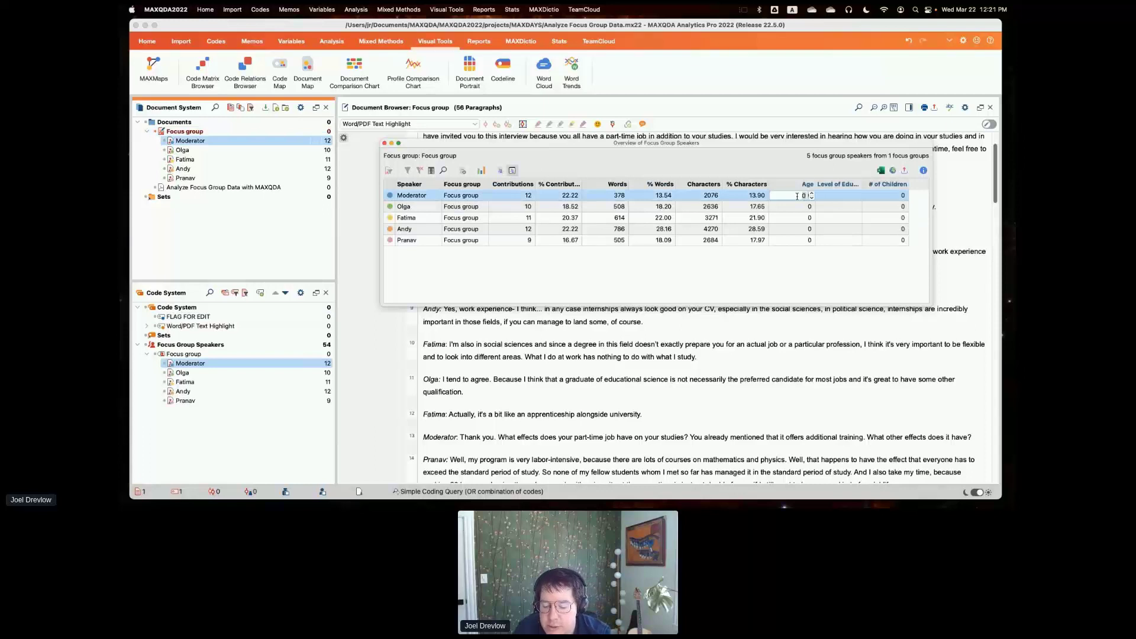
text(22)
key(Return)
text(25)
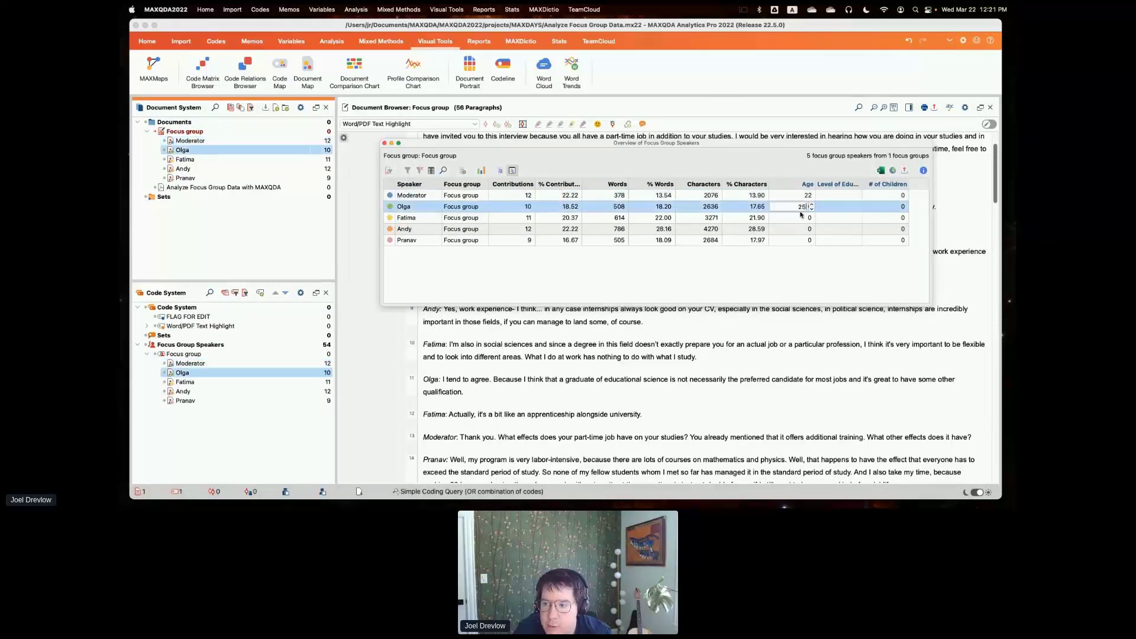
key(Return)
text(23)
key(Return)
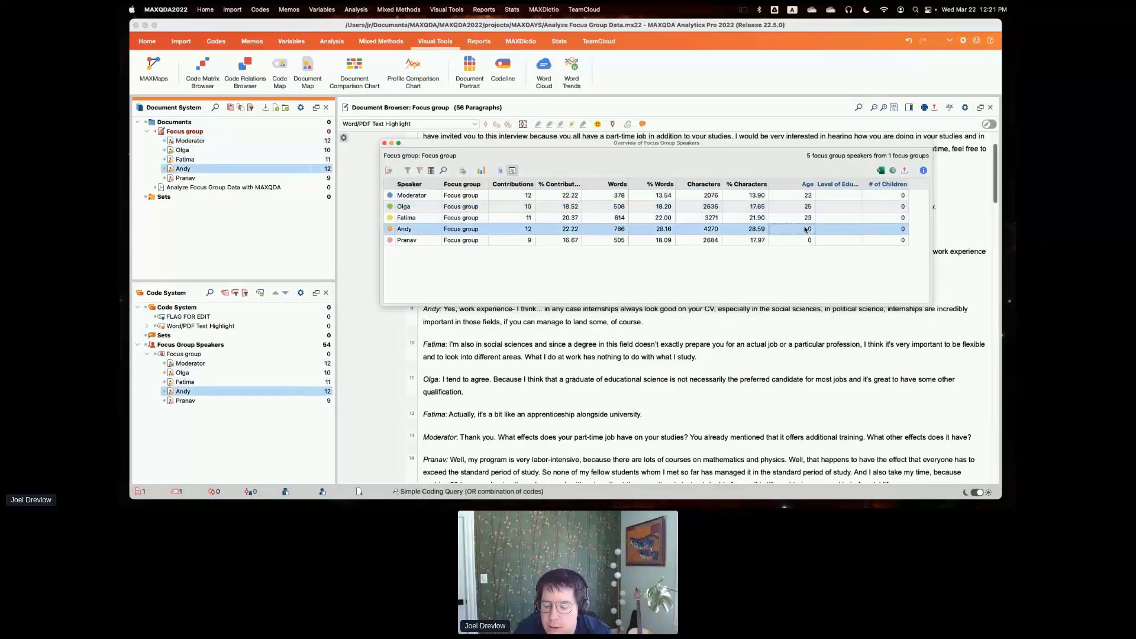
text(24)
key(Return)
text(2)
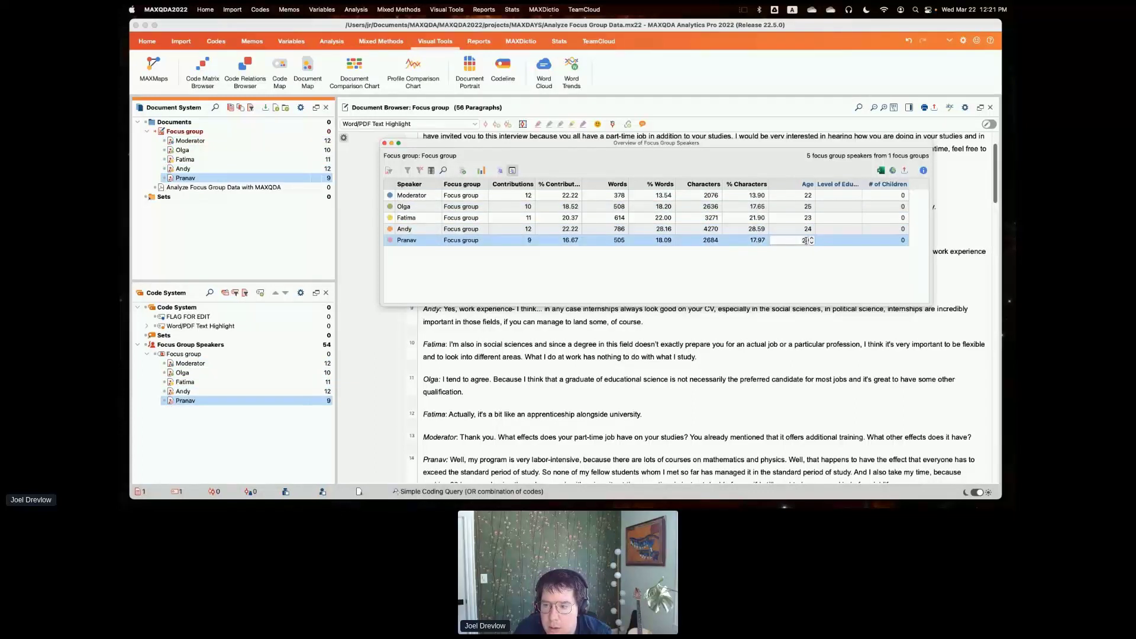
text(8)
- Set the Level of Education of the first three speakers to High School, Some College and Bachelors, respectively
double_click(851, 195)
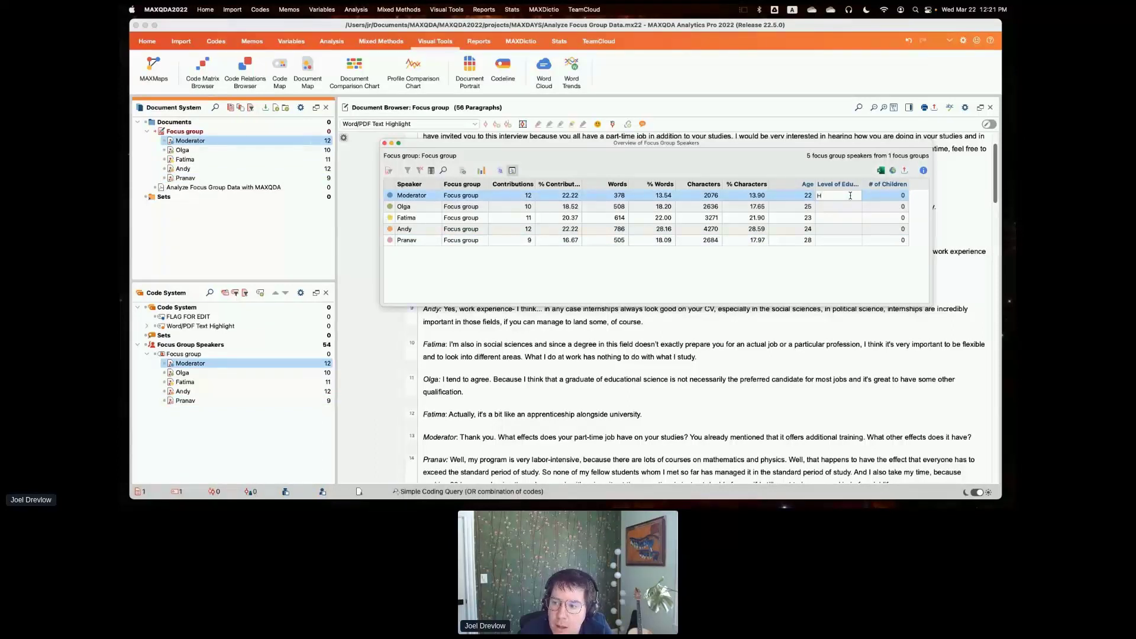
text(High Schol)
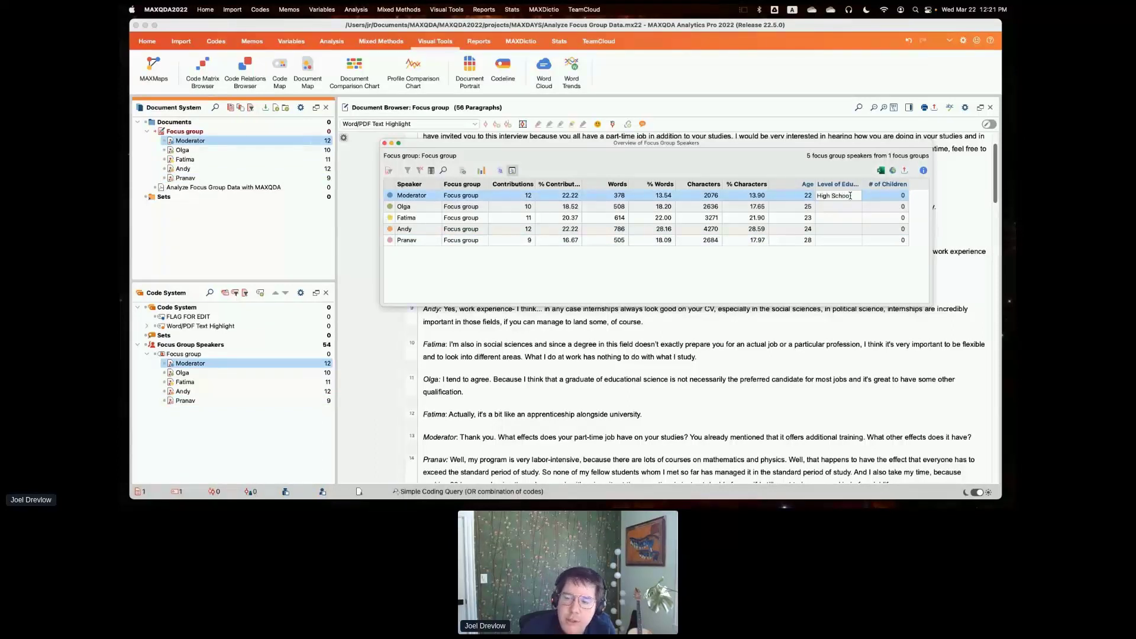
text(l)
double_click(848, 205)
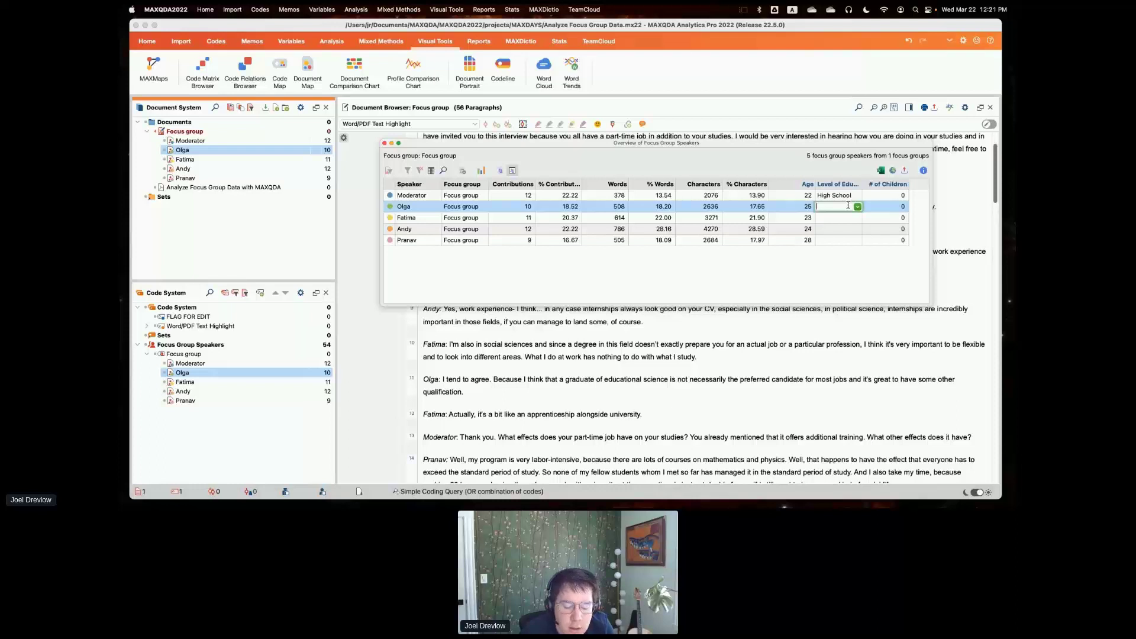
text(Some College)
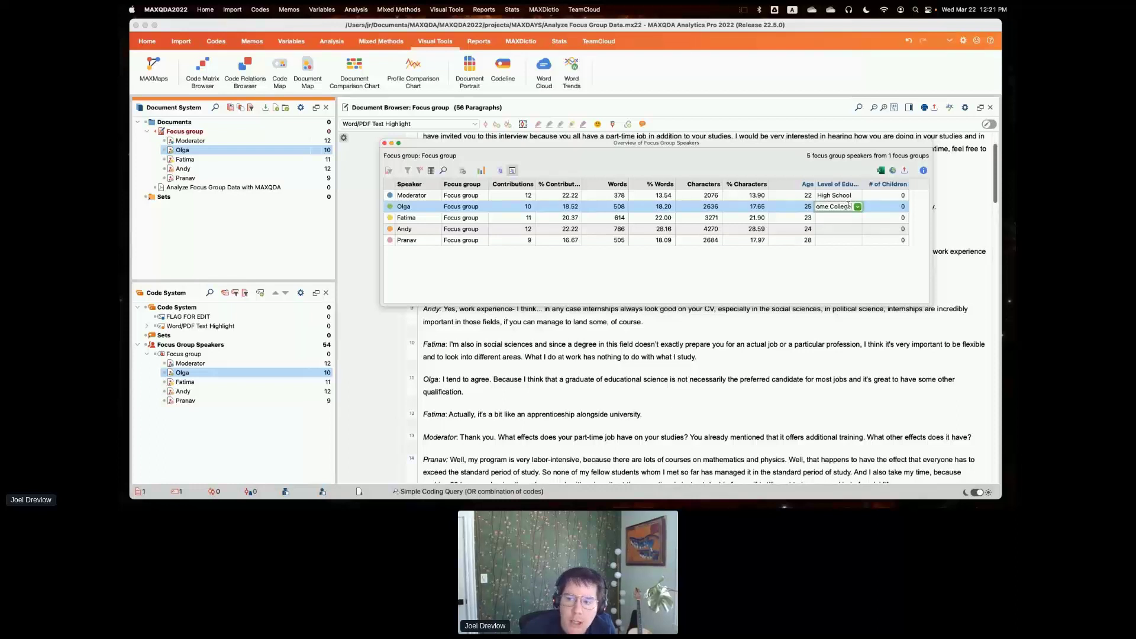
double_click(835, 218)
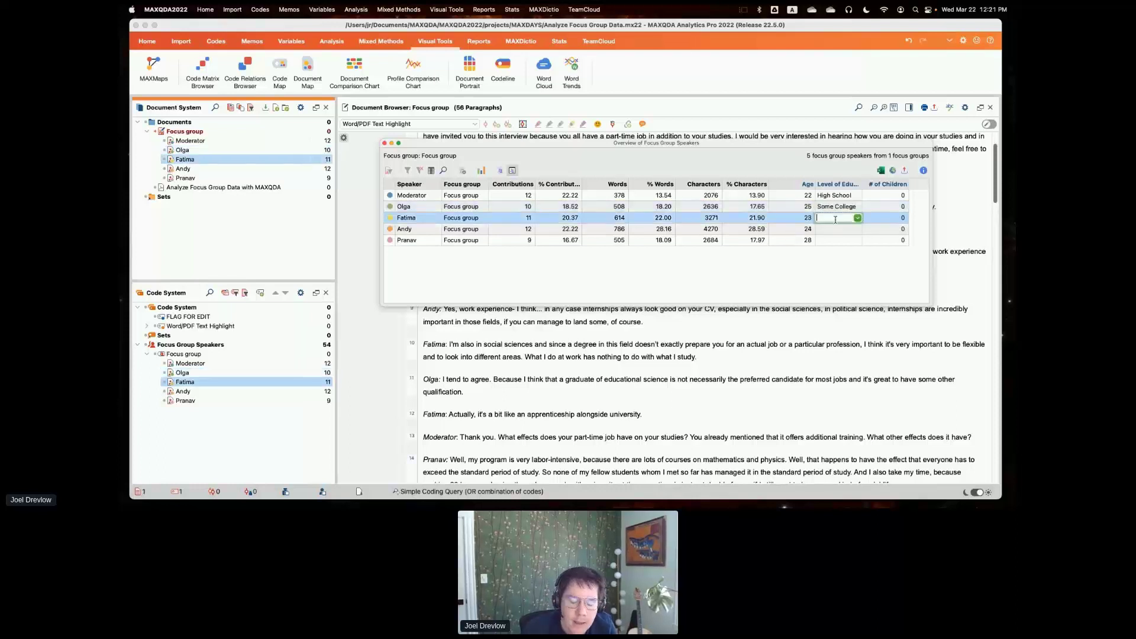
text(Ba)
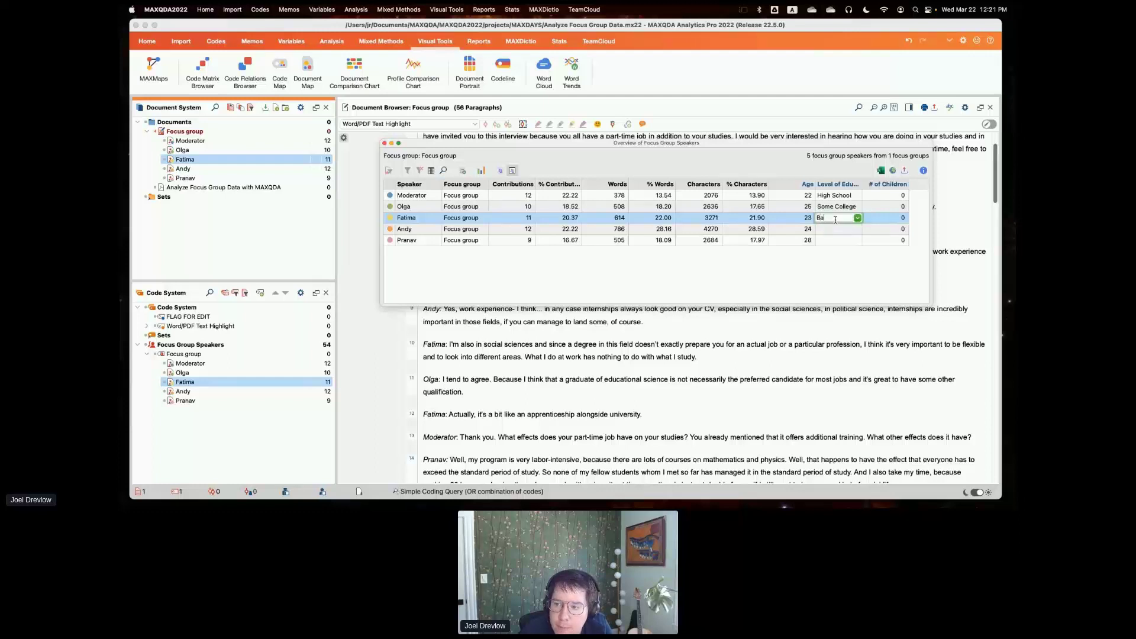
text(chelors)
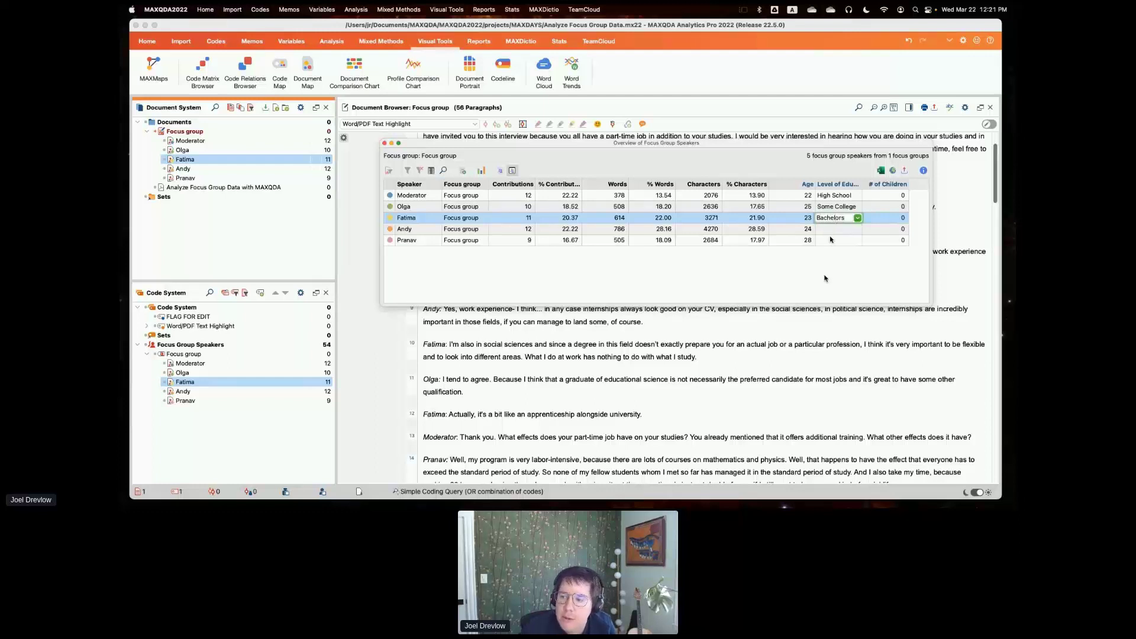
click(835, 271)
- Set # of Children to 3, 1, 2 and 1 for the first, second, fourth and fifth speakers, leaving the third at 0
double_click(891, 198)
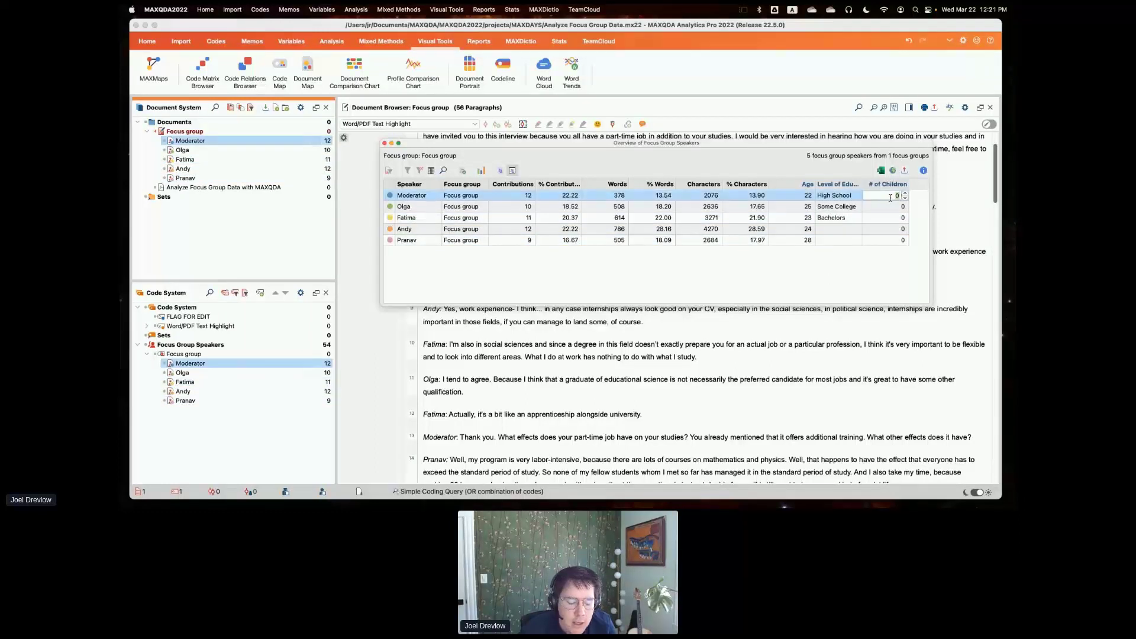
text(3)
double_click(894, 206)
text(2)
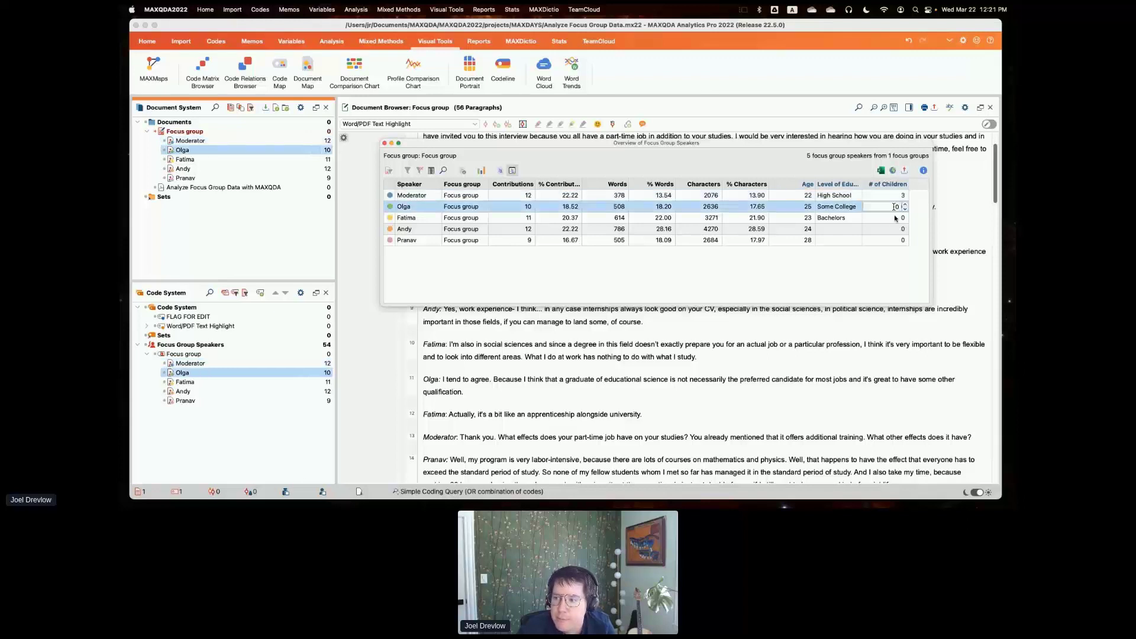
text(0)
key(BackSpace)
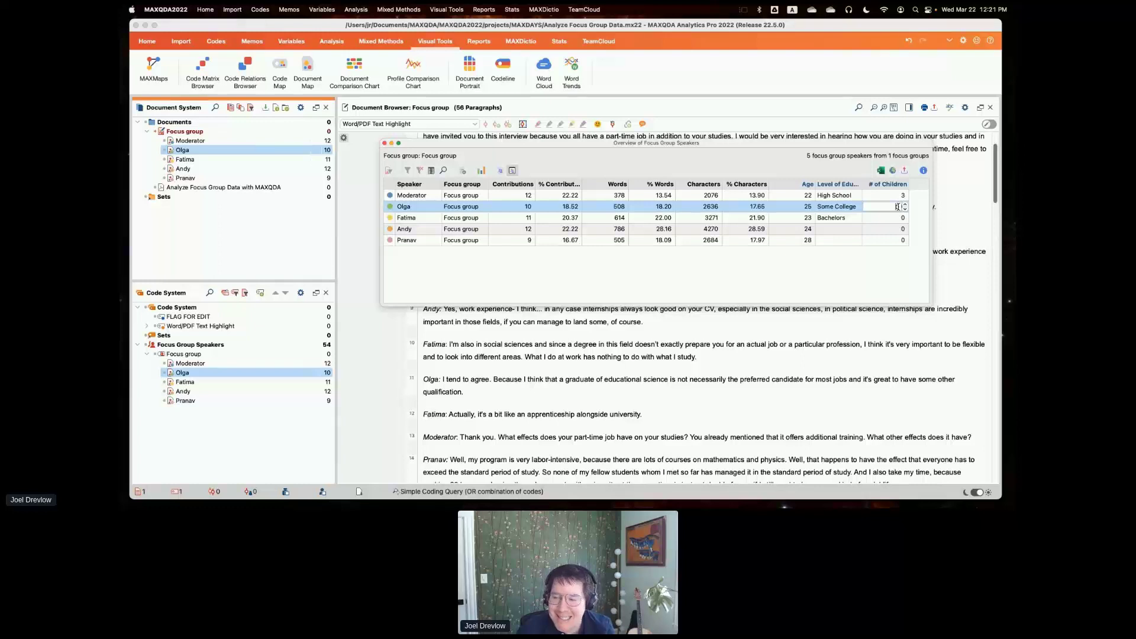
text(1)
click(901, 221)
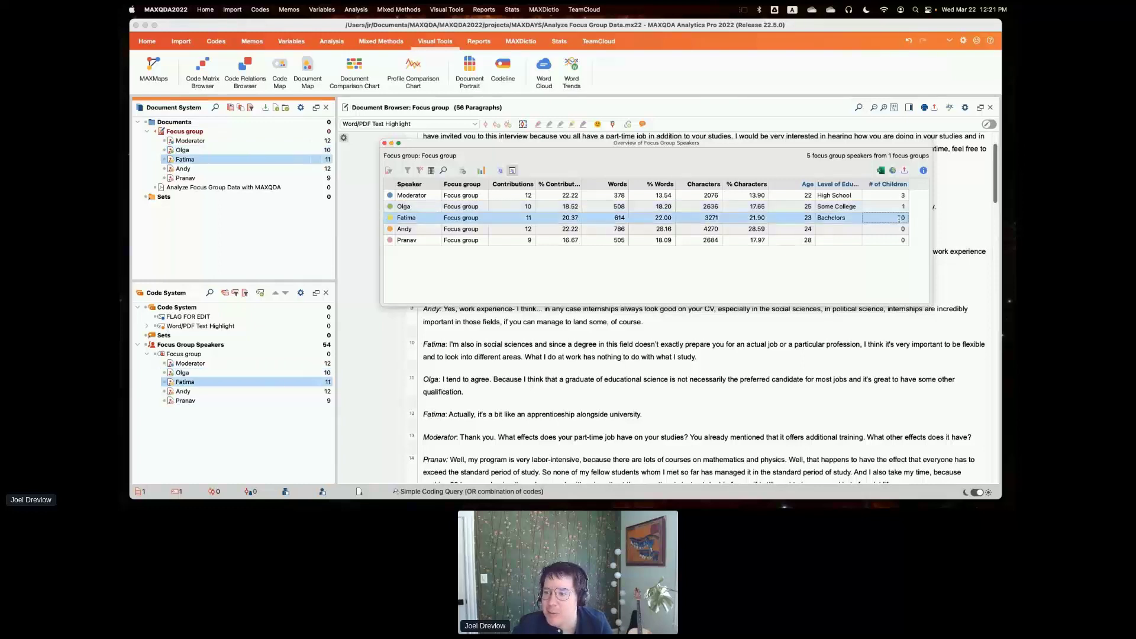
click(900, 231)
text(2)
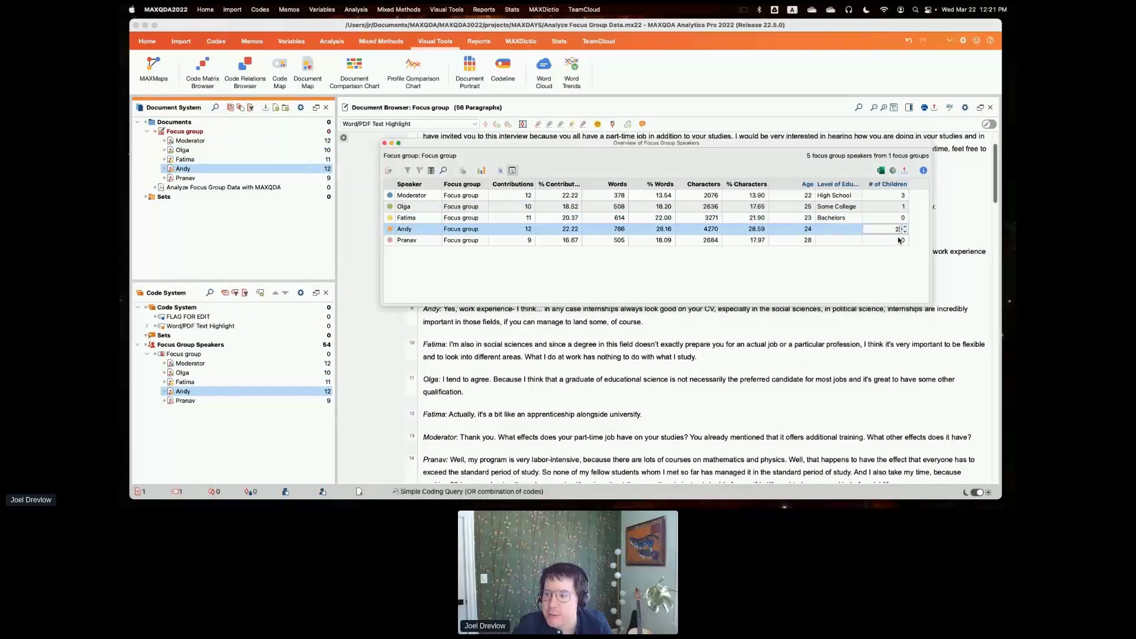
click(900, 240)
text(1)
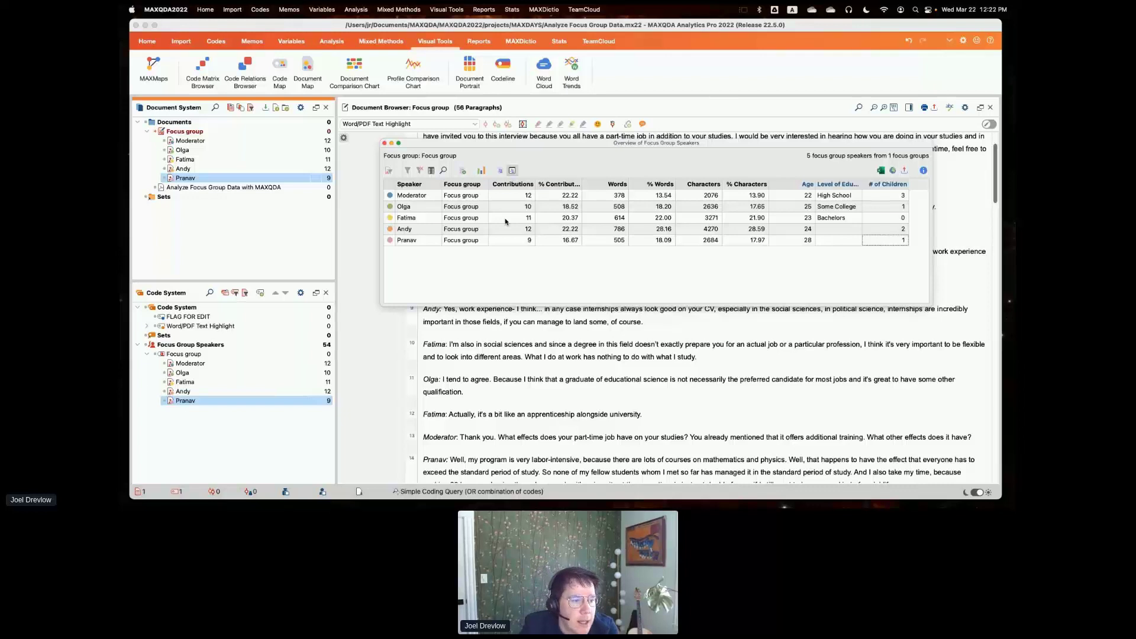
- Enlarge the speaker overview to view its import file selection, cancel the import and close the overview
drag(604, 142, 560, 106)
drag(886, 271, 875, 322)
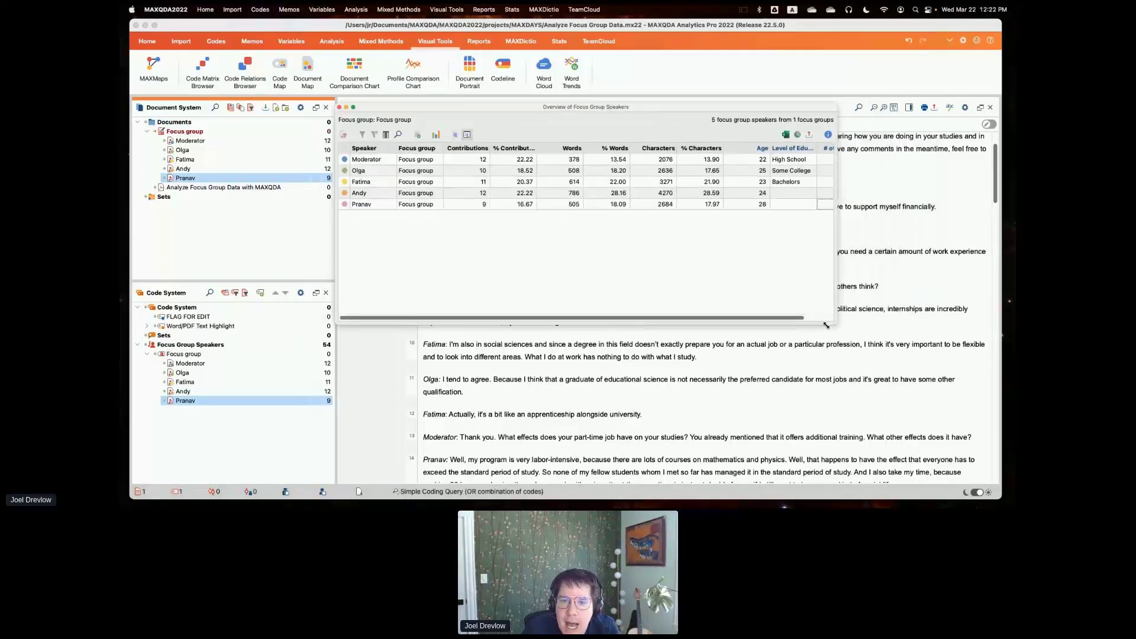
click(418, 136)
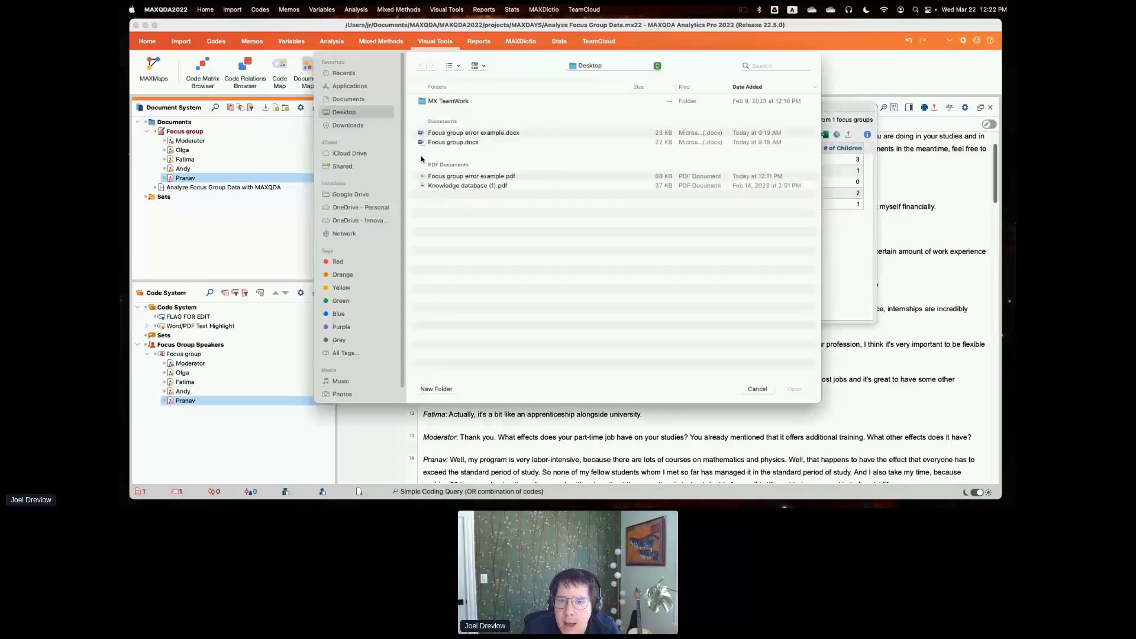
click(757, 389)
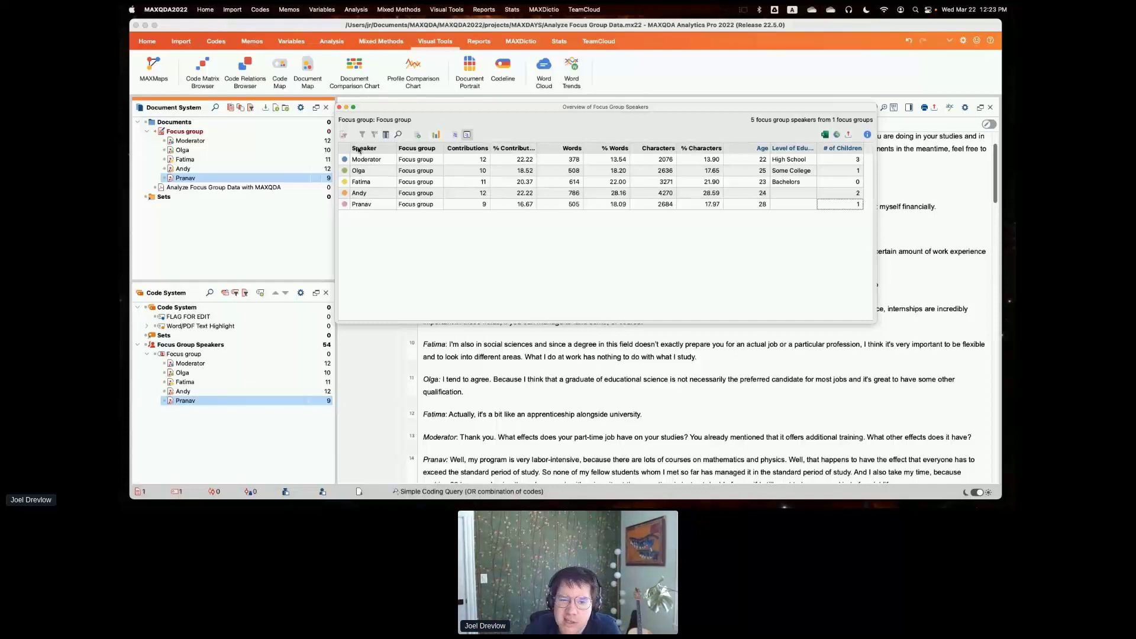
drag(373, 112, 381, 114)
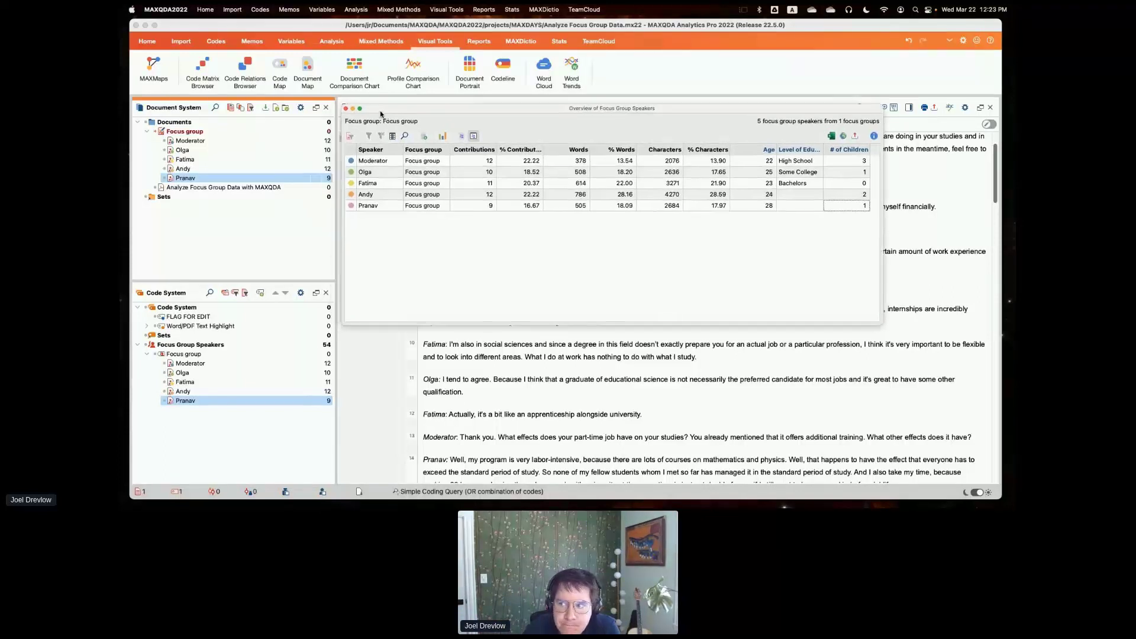
click(347, 109)
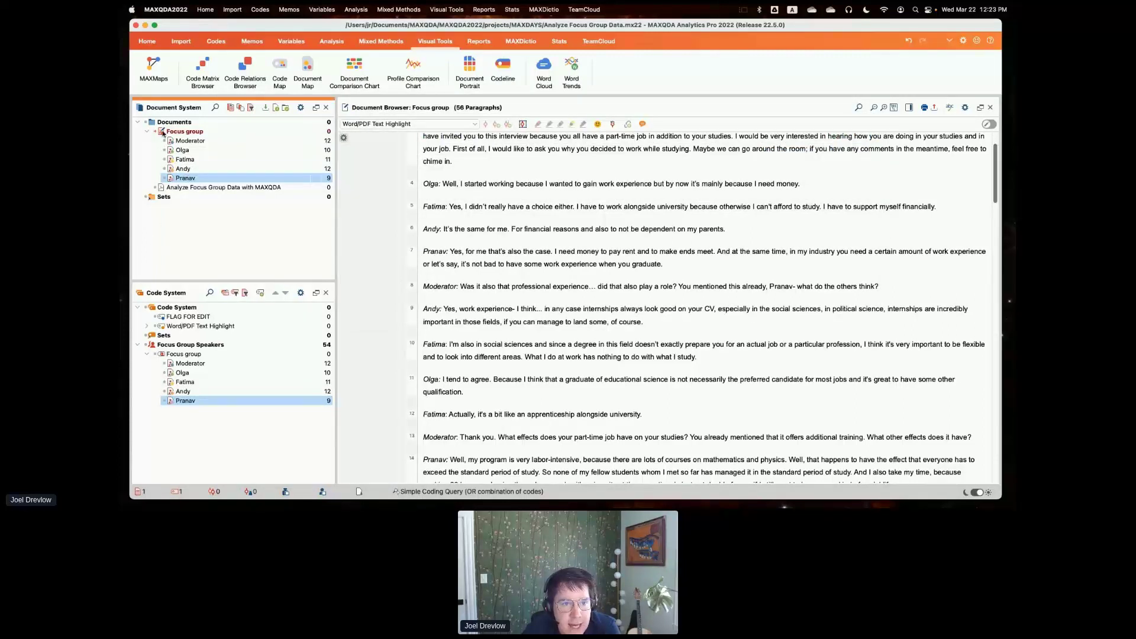
- Deactivate the Focus group document and delete the codes FLAG FOR EDIT and Word/PDF Text Highlight
click(231, 108)
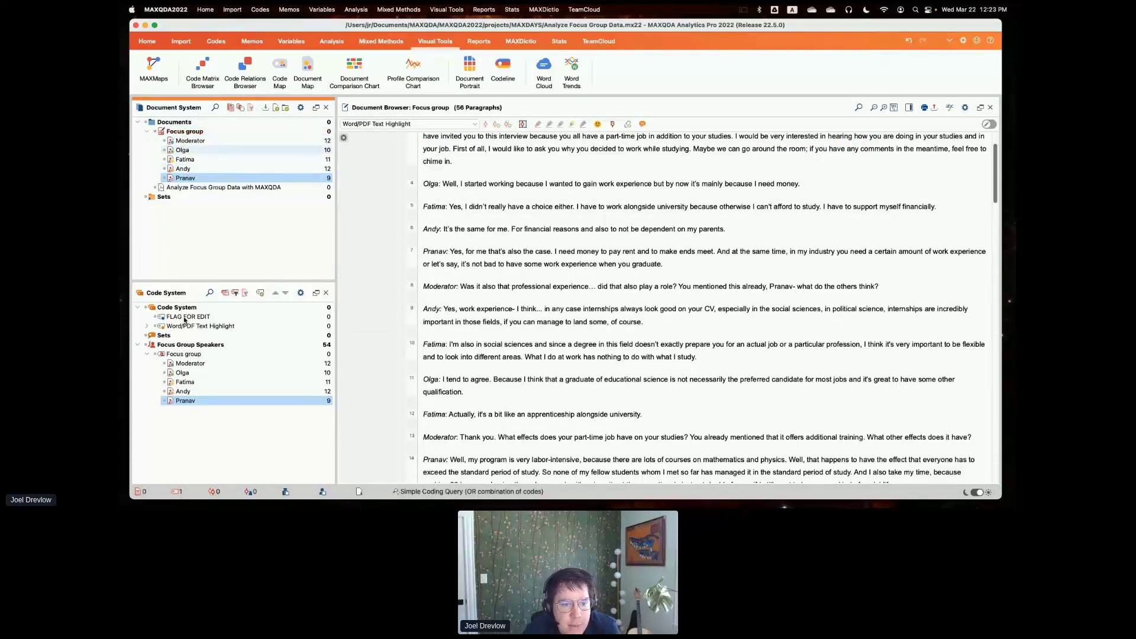
click(303, 317)
click(343, 282)
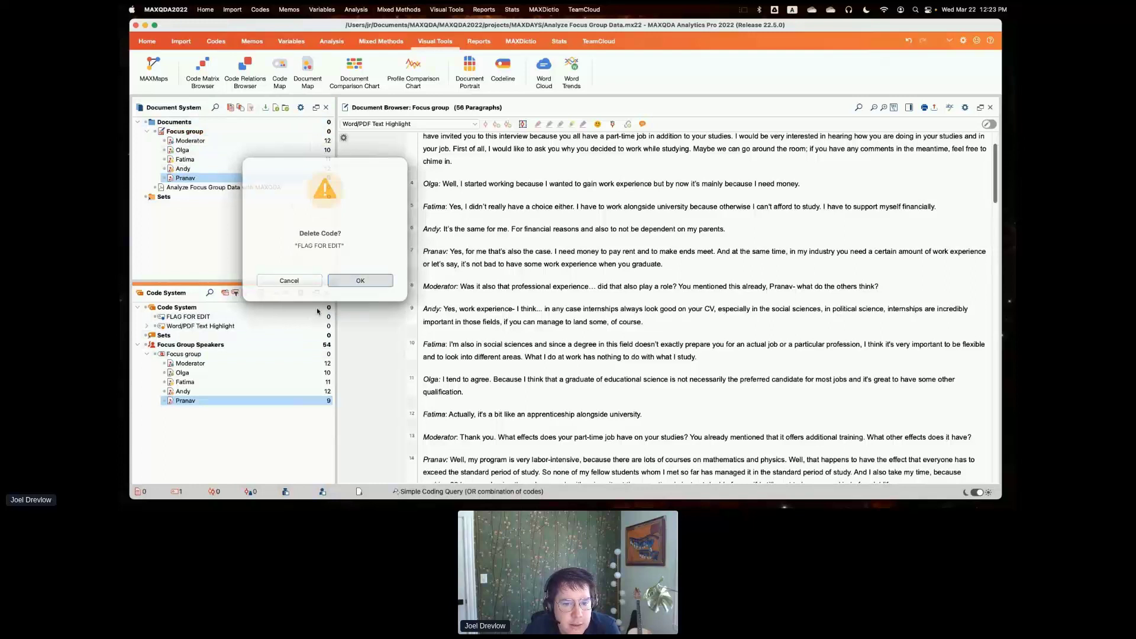
click(302, 317)
click(358, 281)
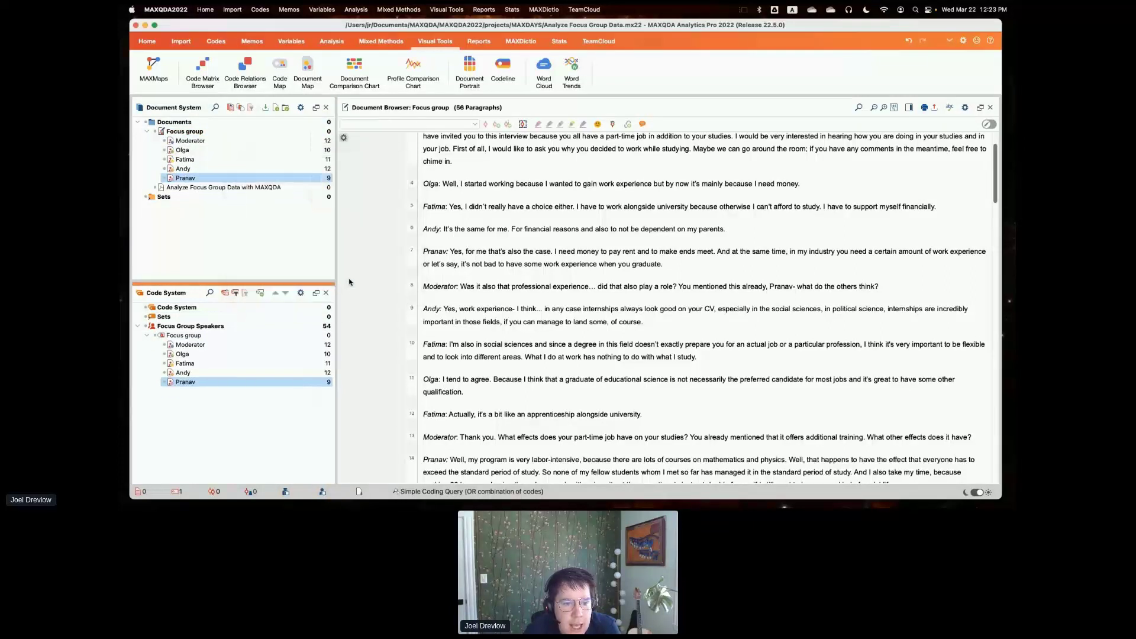
- View the options of the Focus group document and the variables offered for activating documents, and close the dialog
click(201, 132)
right_click(201, 132)
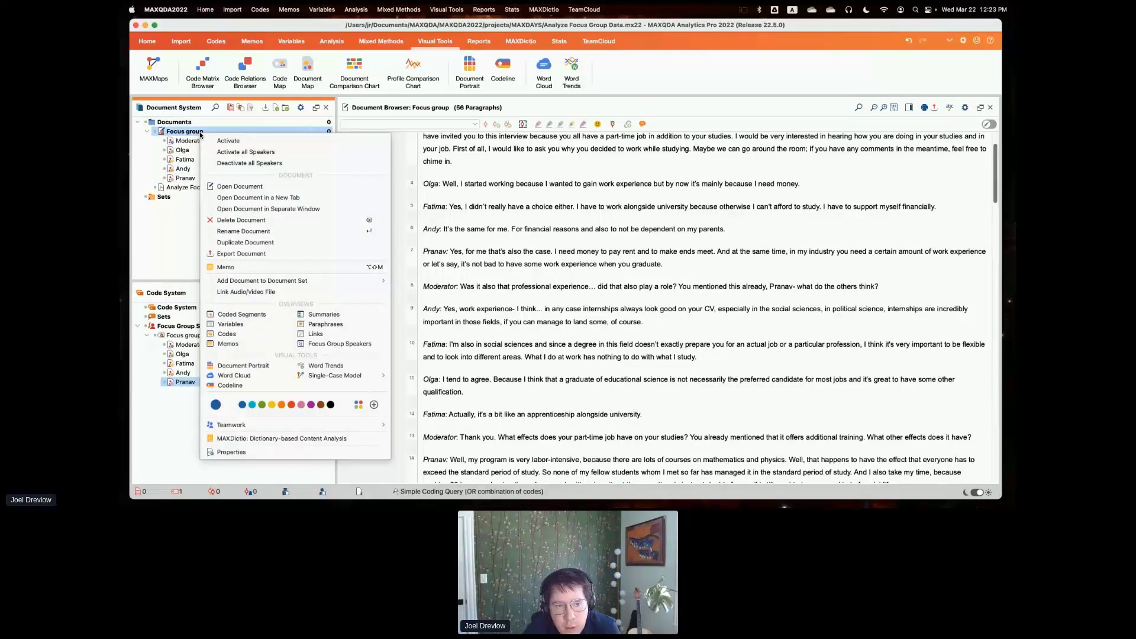
click(182, 203)
click(242, 110)
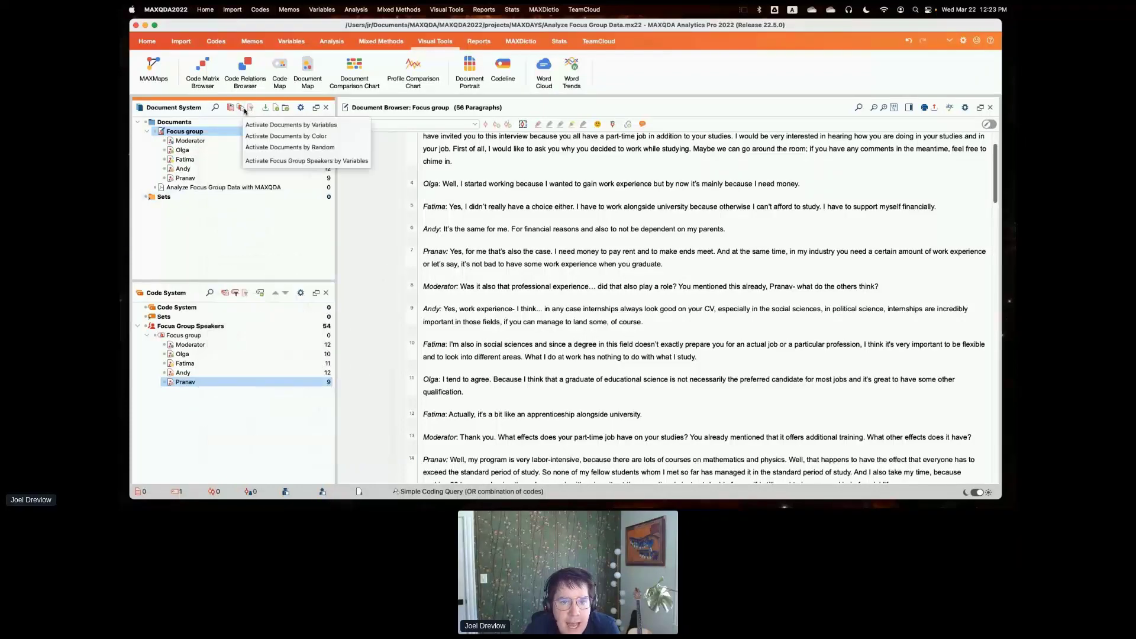
click(273, 126)
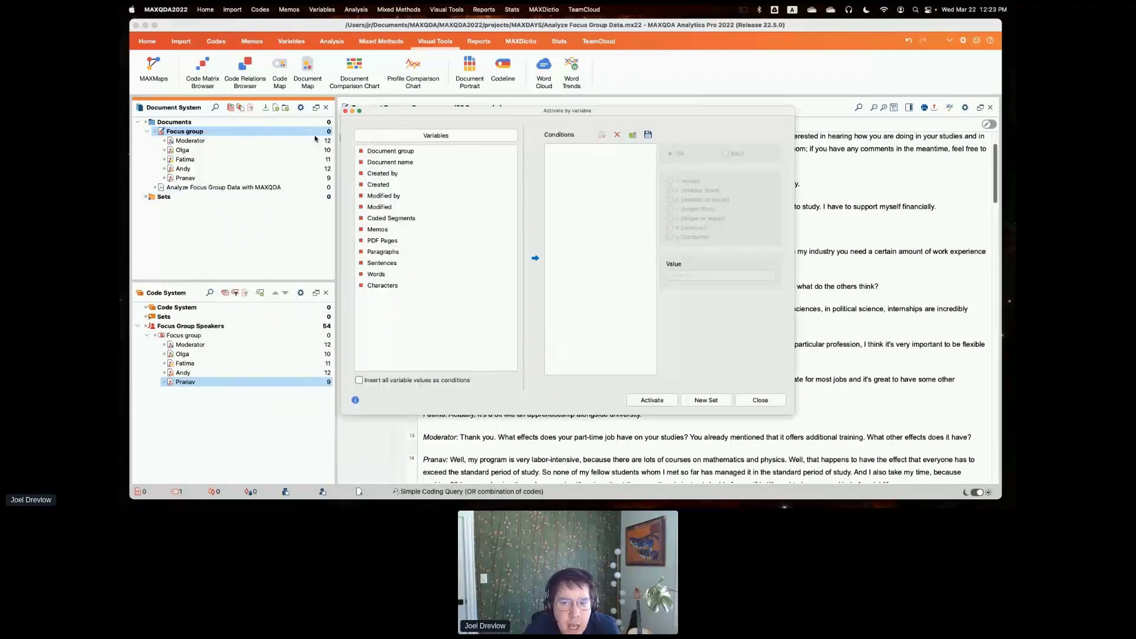
click(759, 399)
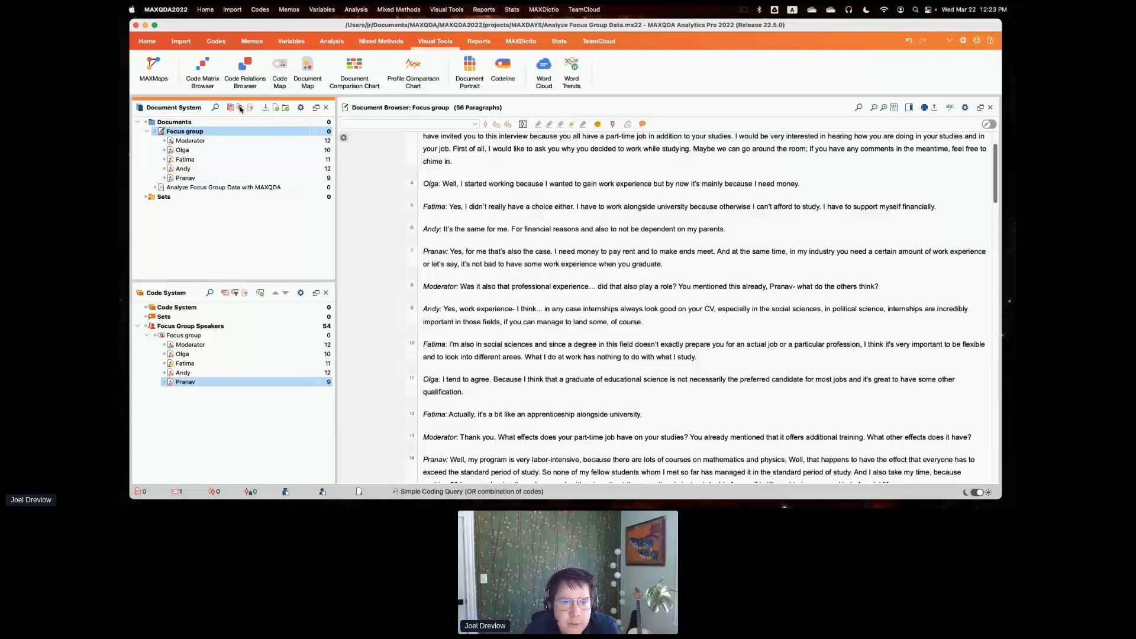
- View the variables offered for activating focus group speakers, and those for activating documents from the Documents root, closing each dialog
click(240, 108)
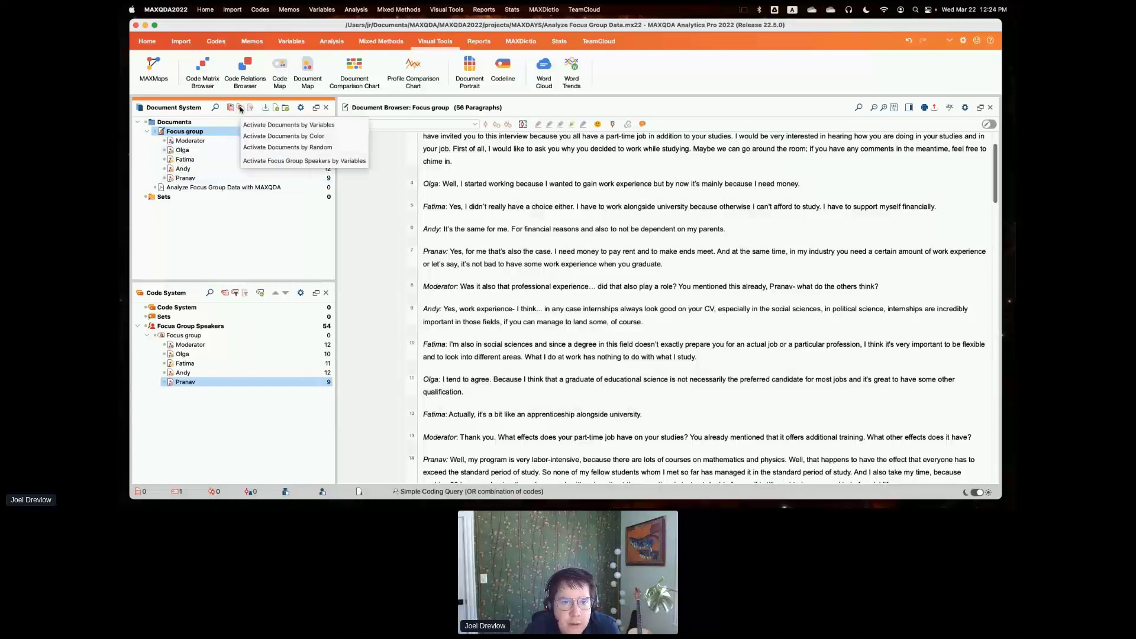
click(327, 166)
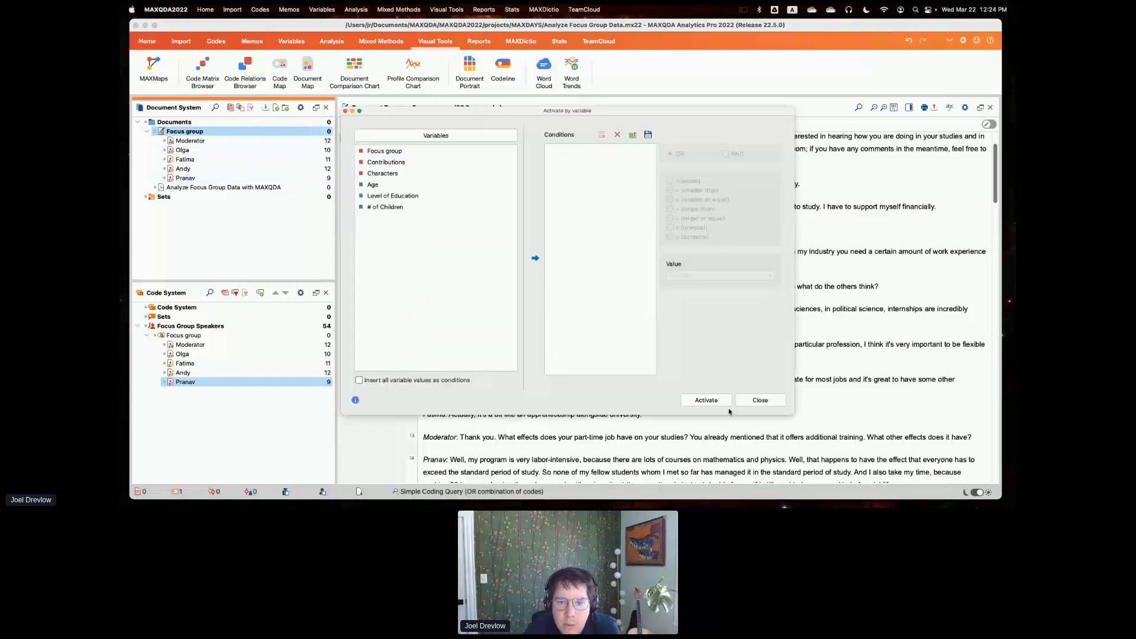
click(760, 401)
right_click(221, 125)
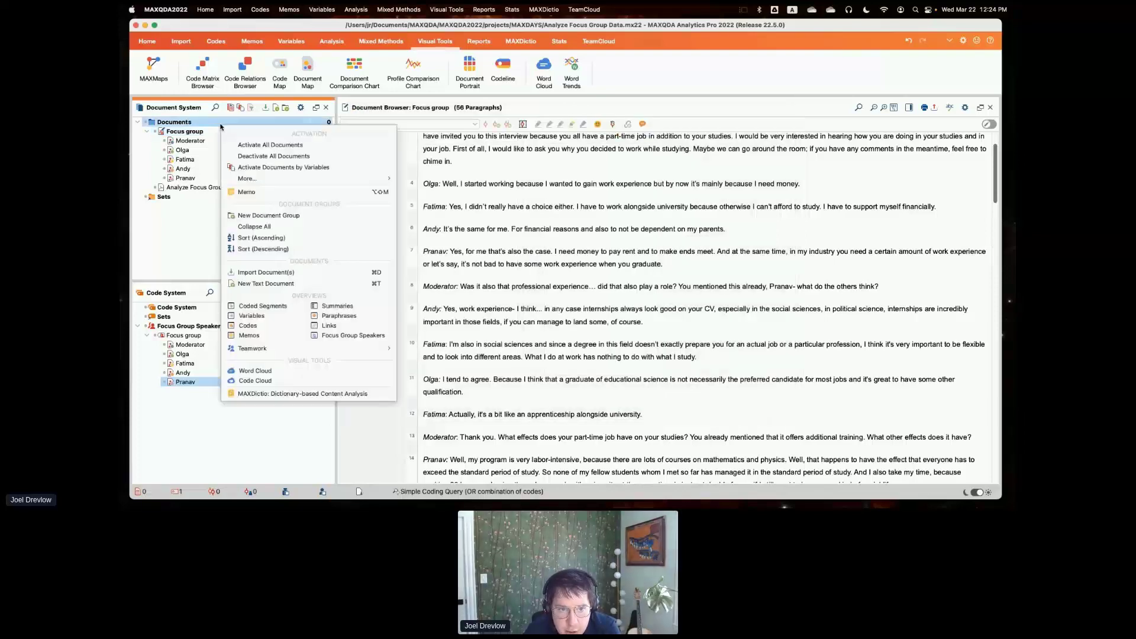
click(258, 167)
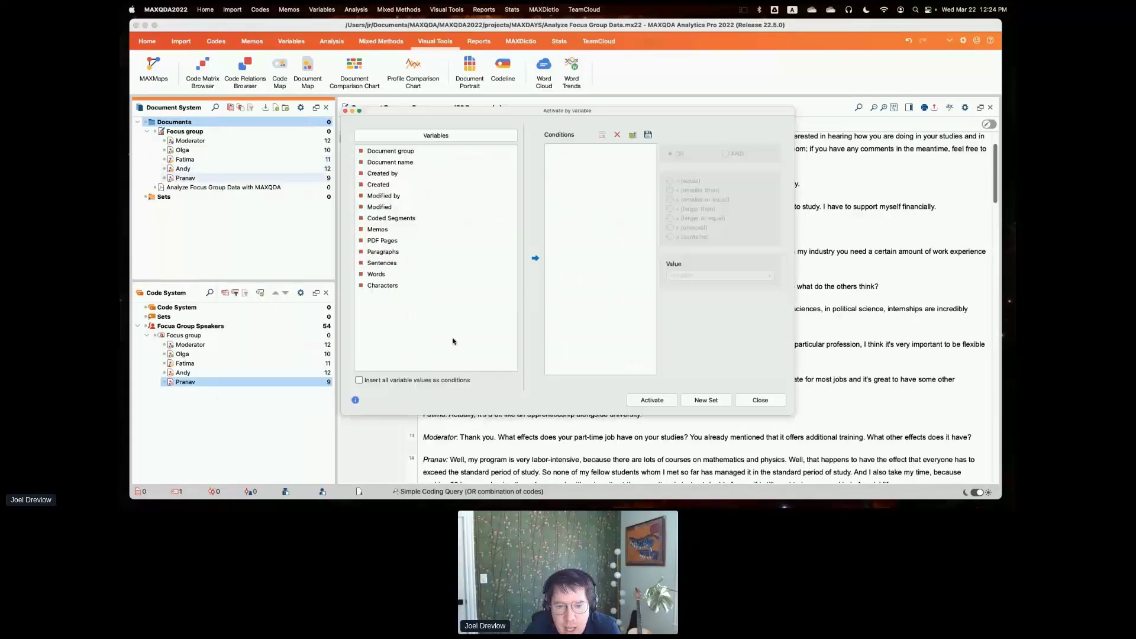
click(777, 403)
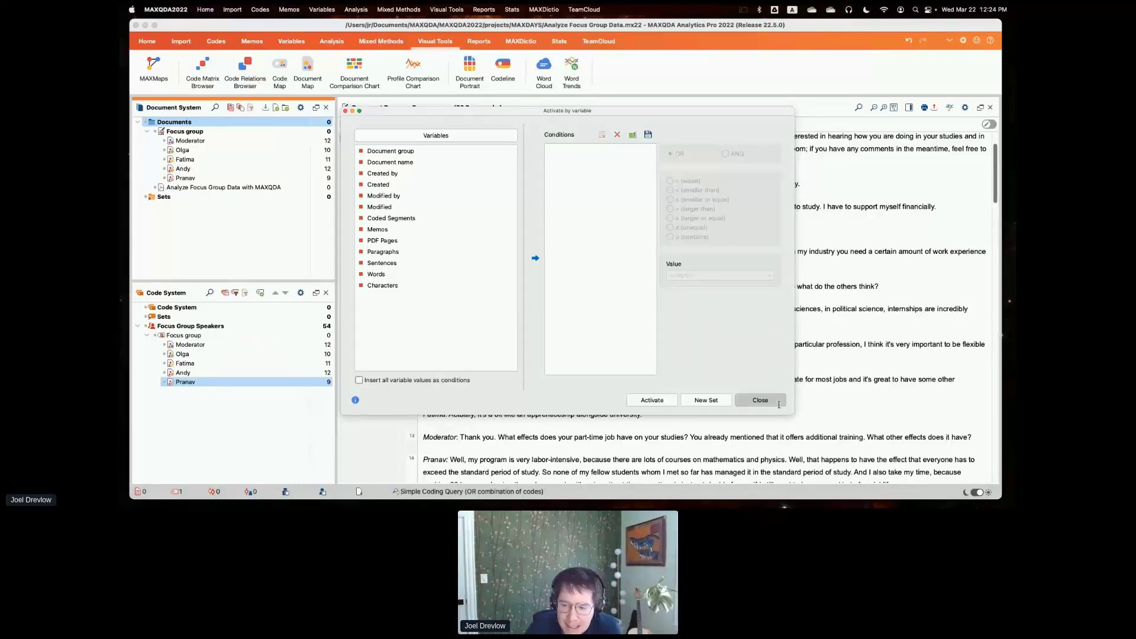
- Open the activation of focus group speakers by variables and add the condition Age equal to 22
right_click(196, 123)
mouse_move(249, 179)
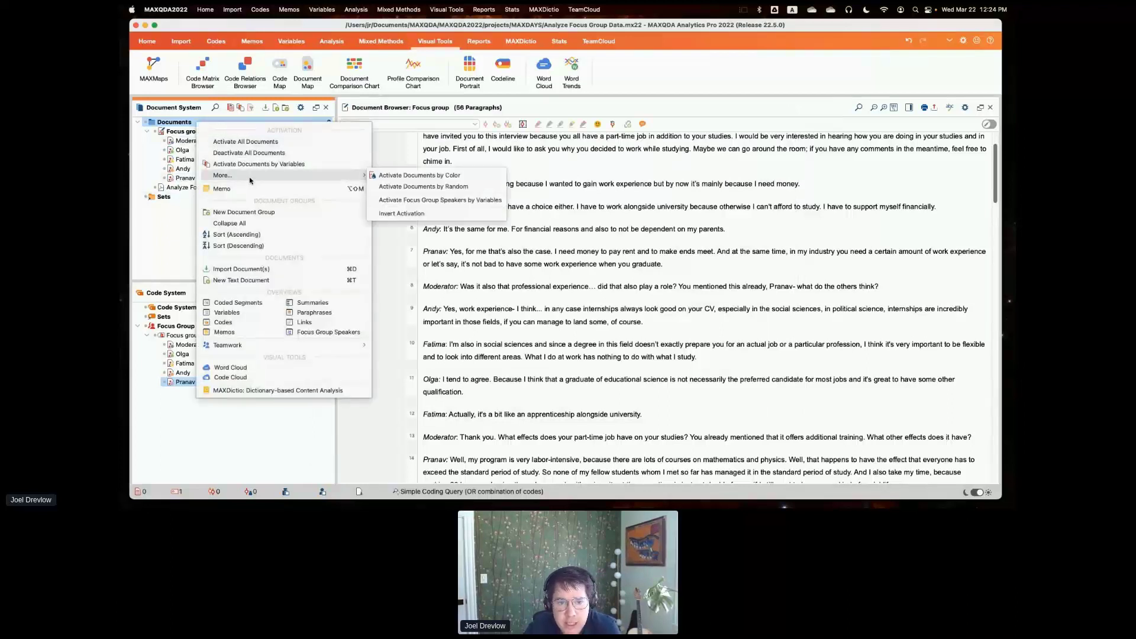
click(425, 200)
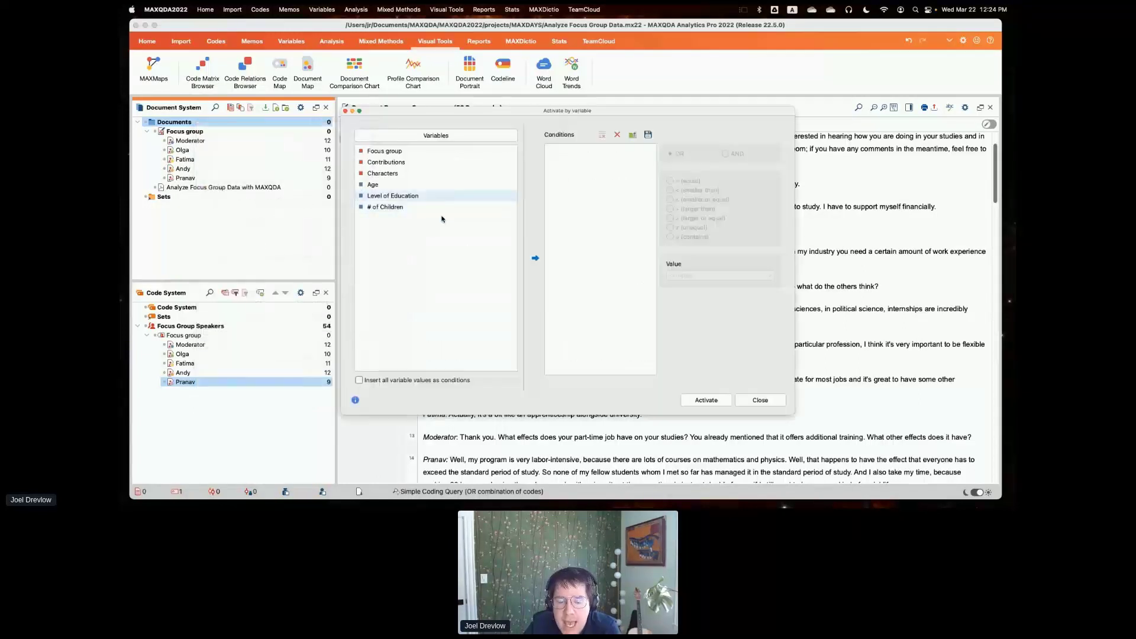
double_click(402, 189)
click(769, 276)
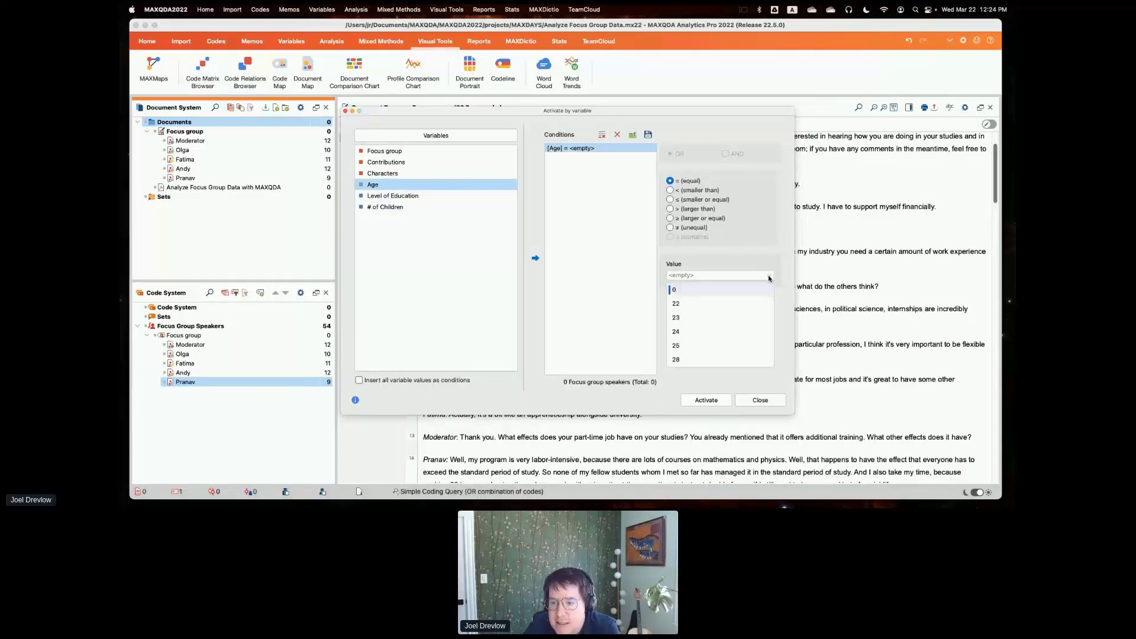
click(685, 304)
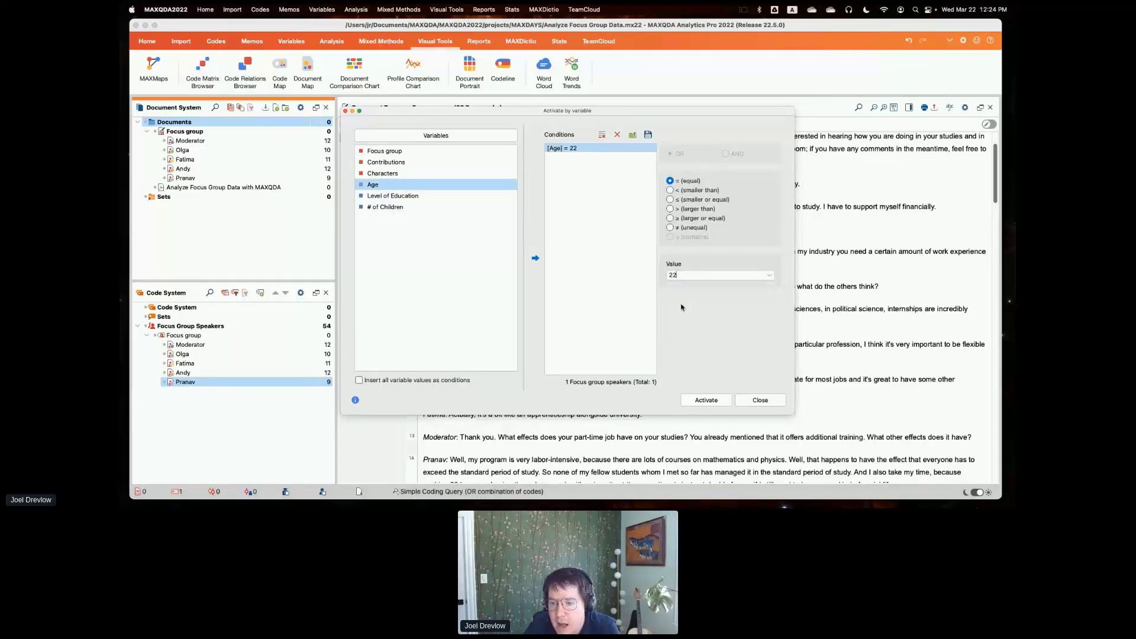
click(769, 275)
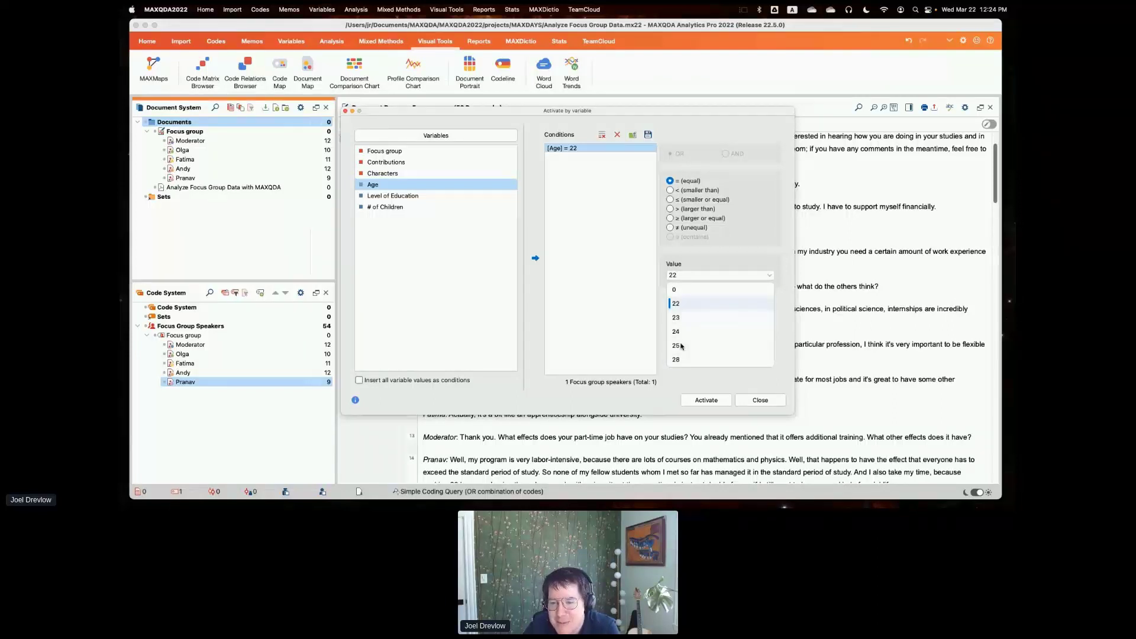
click(771, 278)
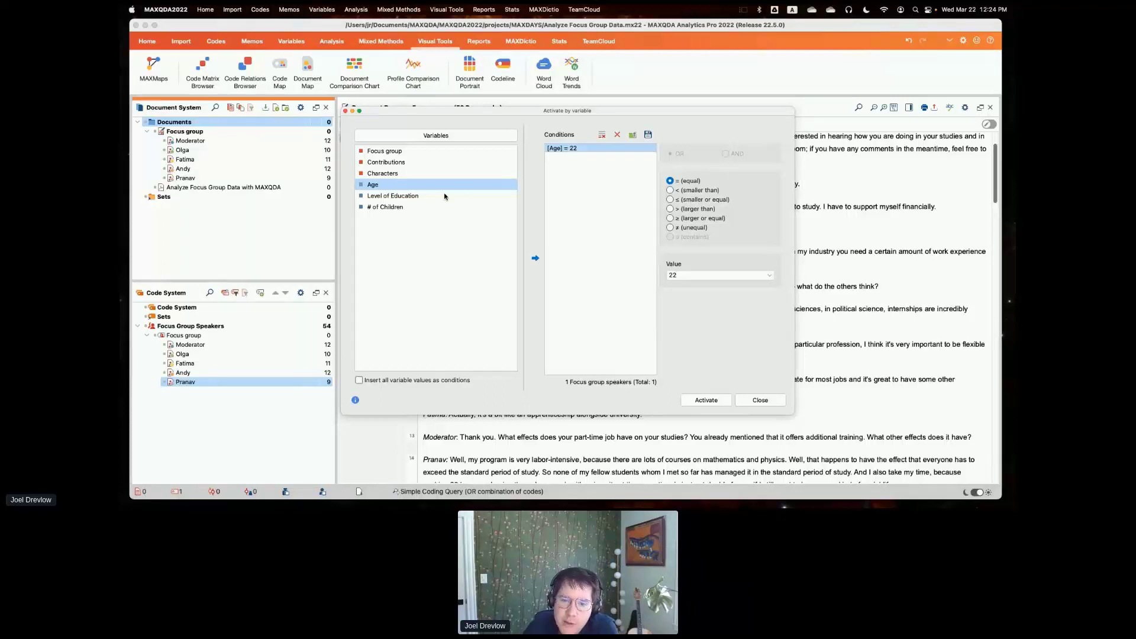
- Add a Level of Education condition combined with AND, leave its value empty, and activate the matching speakers
double_click(429, 196)
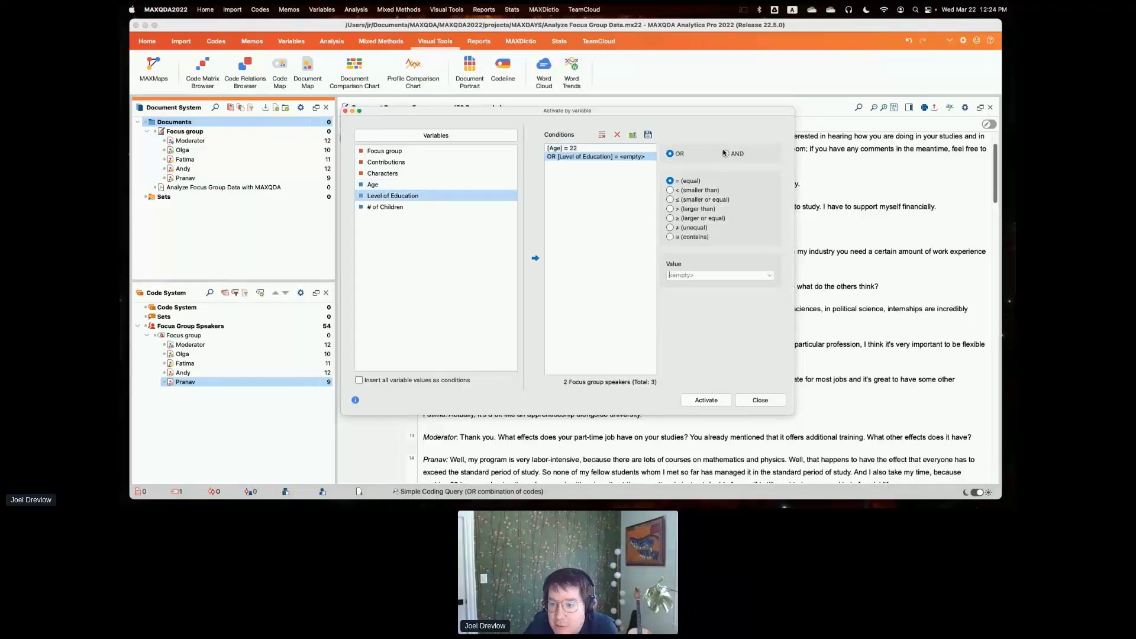
click(725, 153)
click(591, 162)
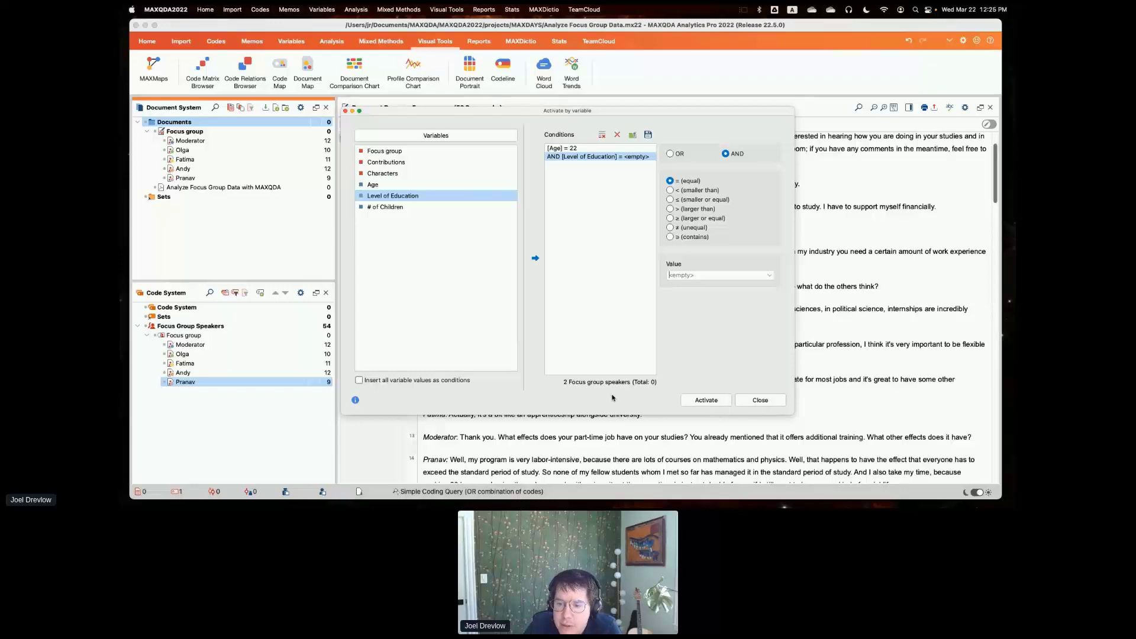
click(702, 400)
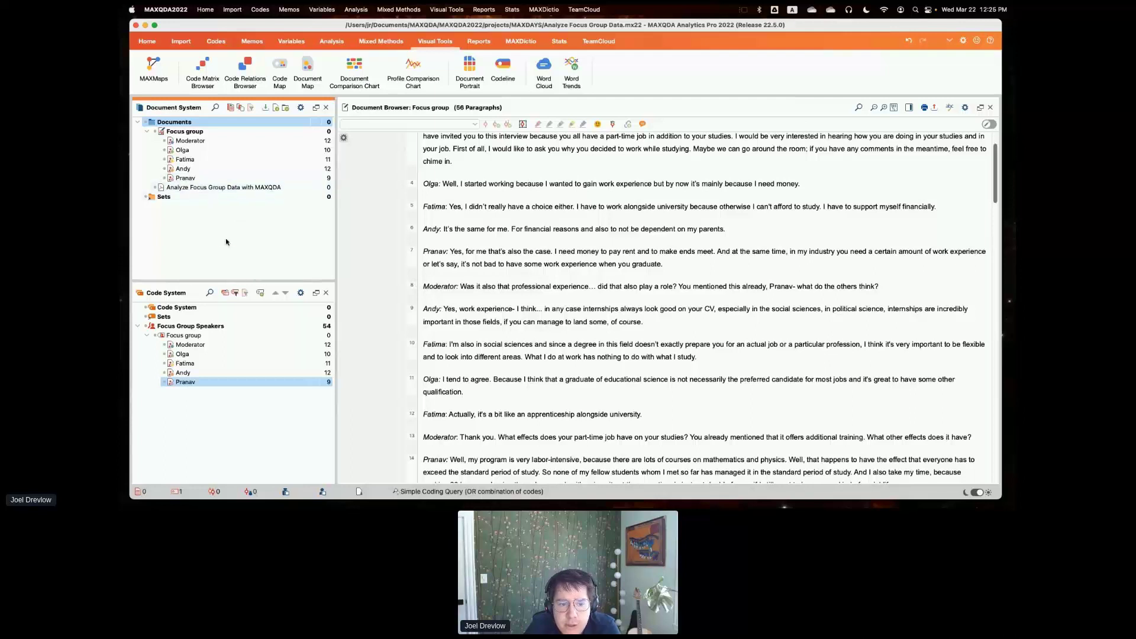
- Reopen the activation of focus group speakers by variables and set the Level of Education condition to Bachelors
right_click(224, 122)
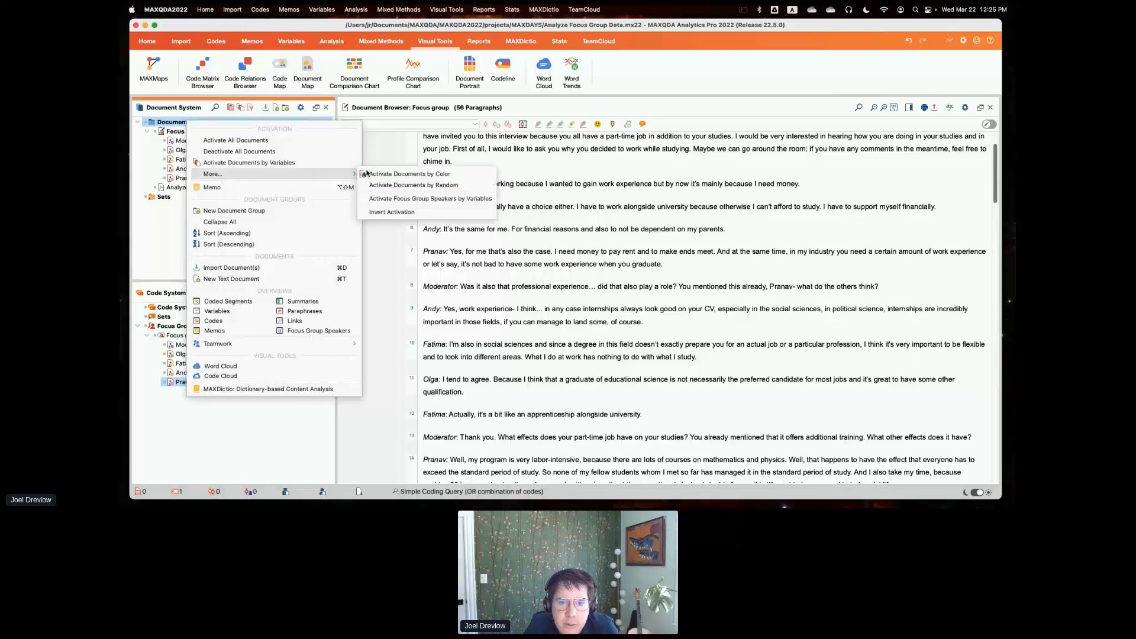
click(419, 199)
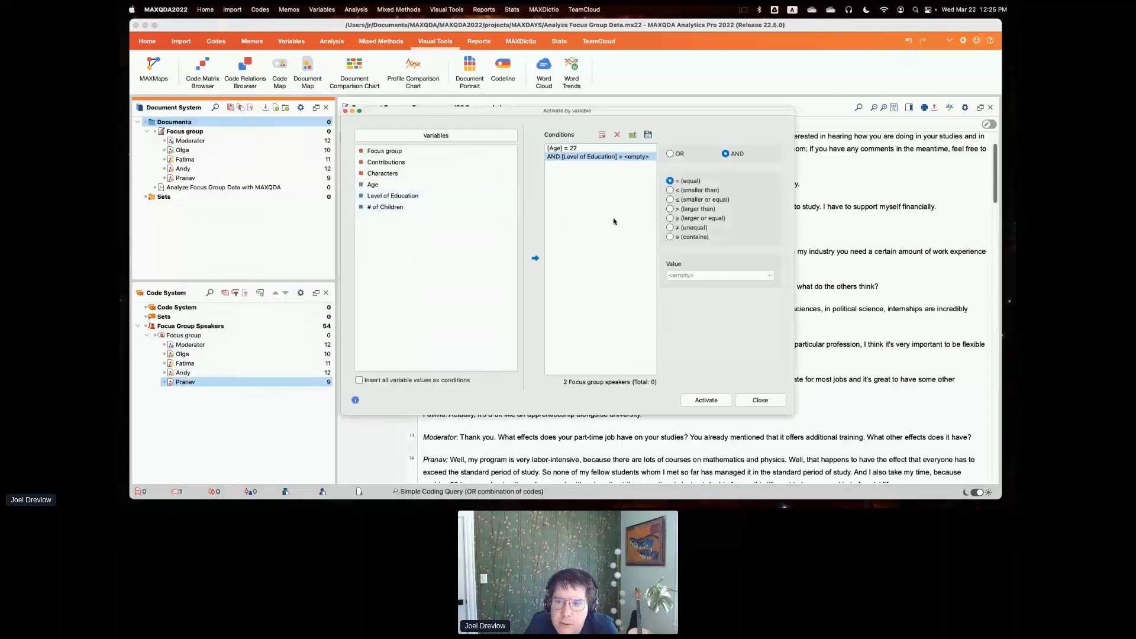
click(770, 277)
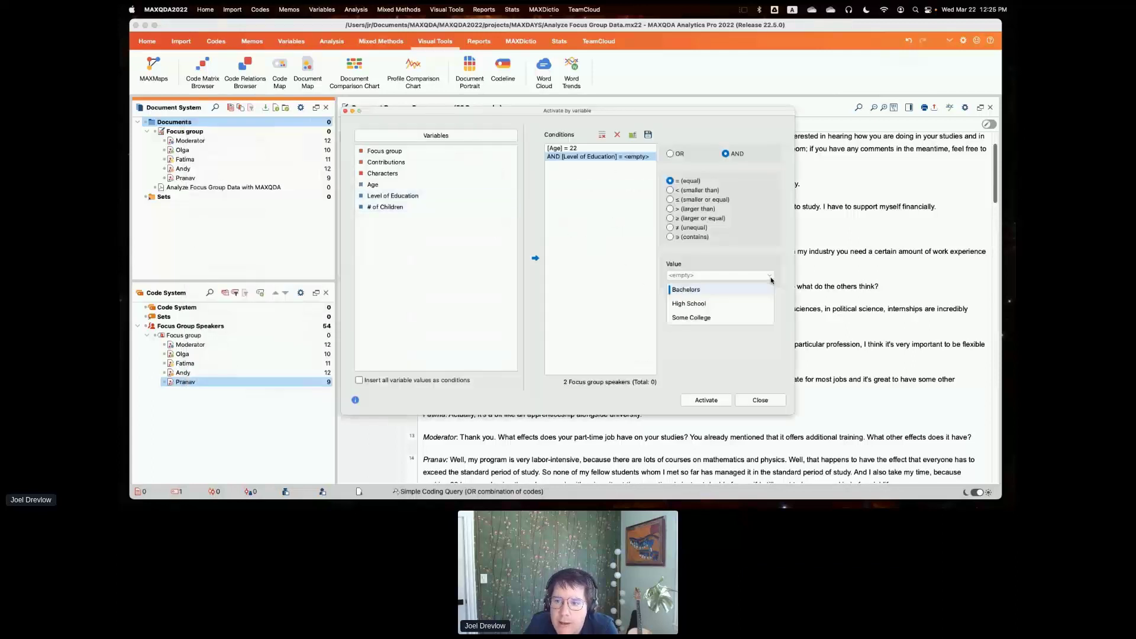
click(717, 292)
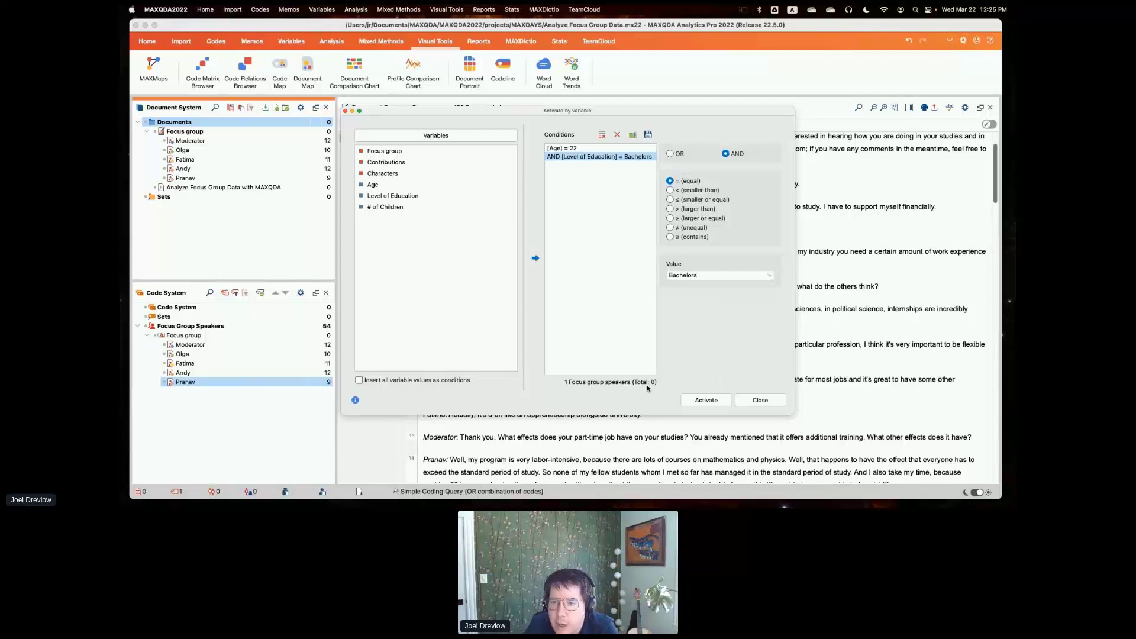
- Delete the Level of Education condition and activate the speakers using only the Age equal to 22 condition
click(635, 159)
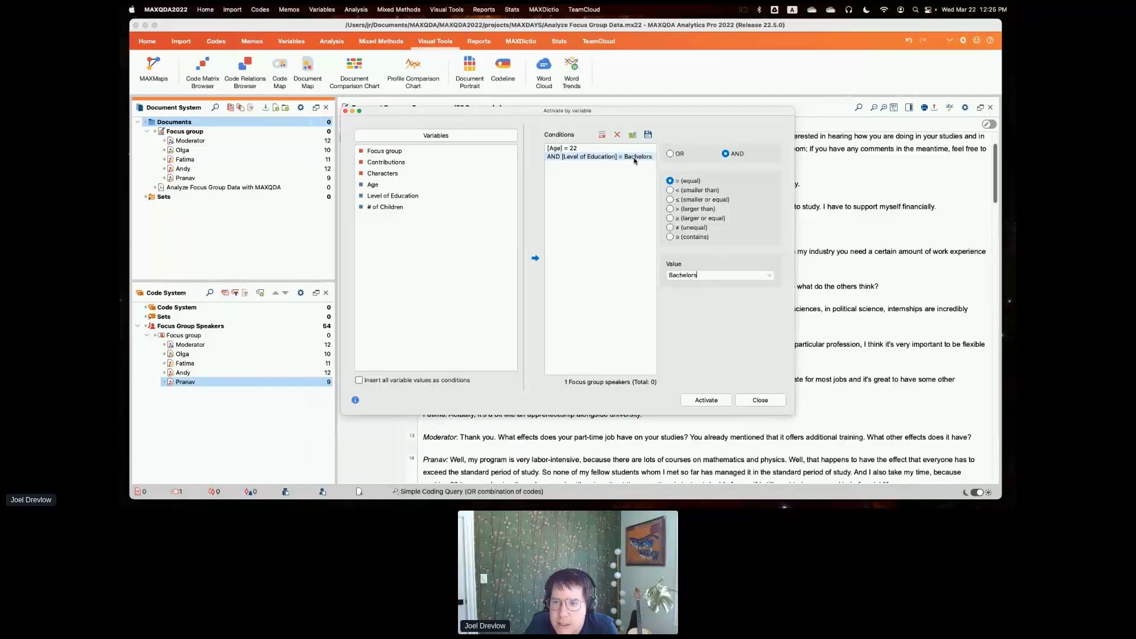
key(Delete)
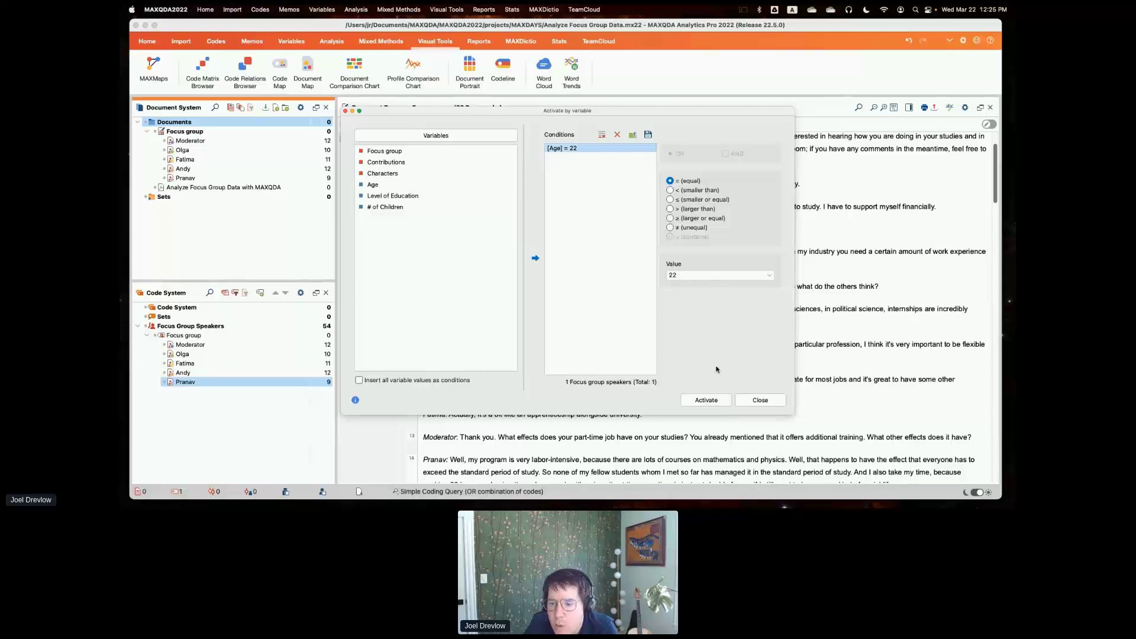
click(704, 399)
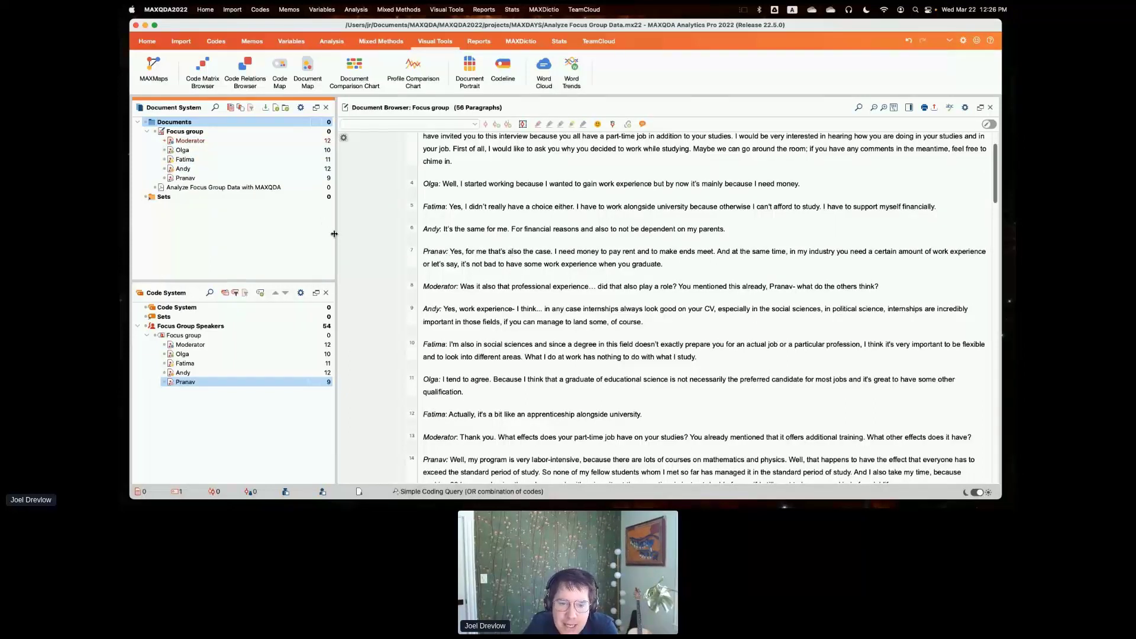
- Open the English example project Work Life Balance.mx22
drag(335, 234, 331, 233)
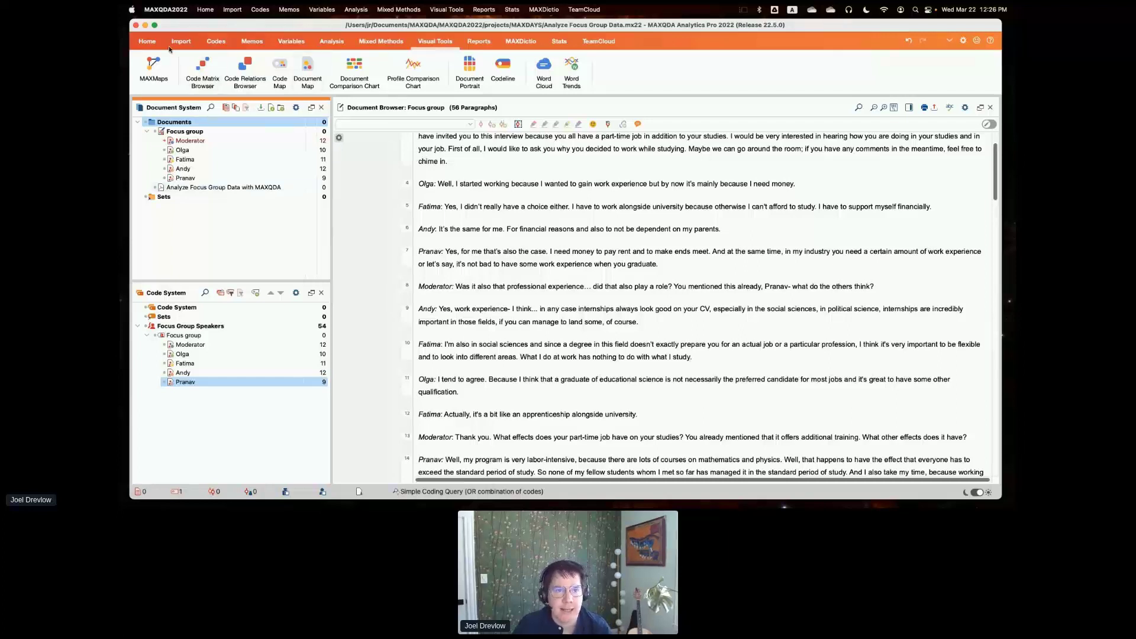
click(364, 45)
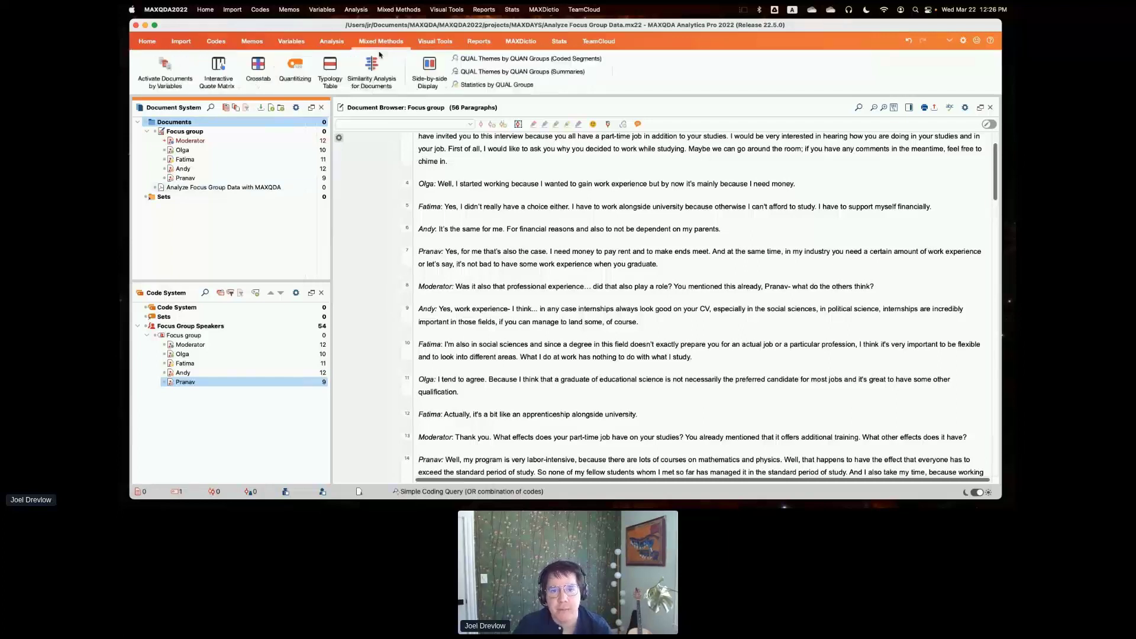
click(148, 45)
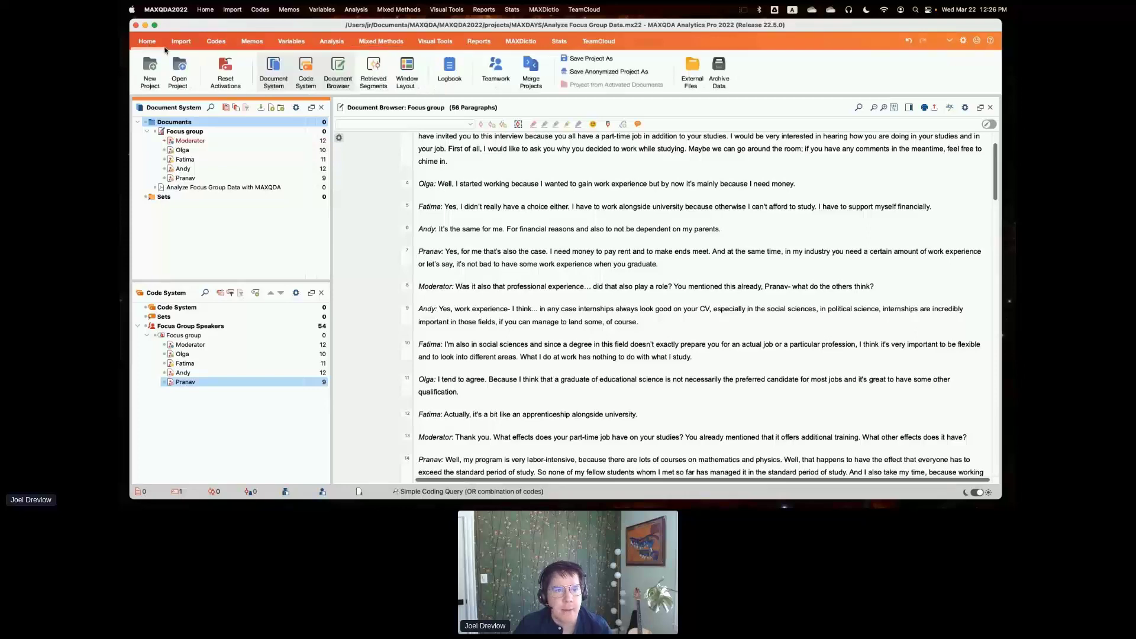
click(179, 70)
mouse_move(216, 158)
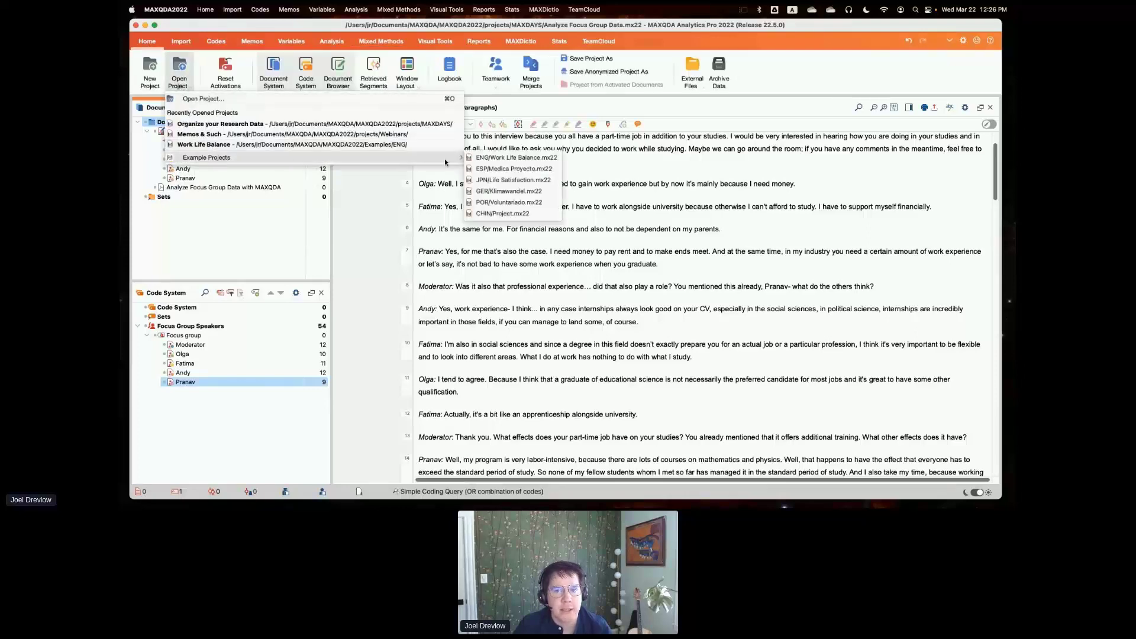
click(503, 158)
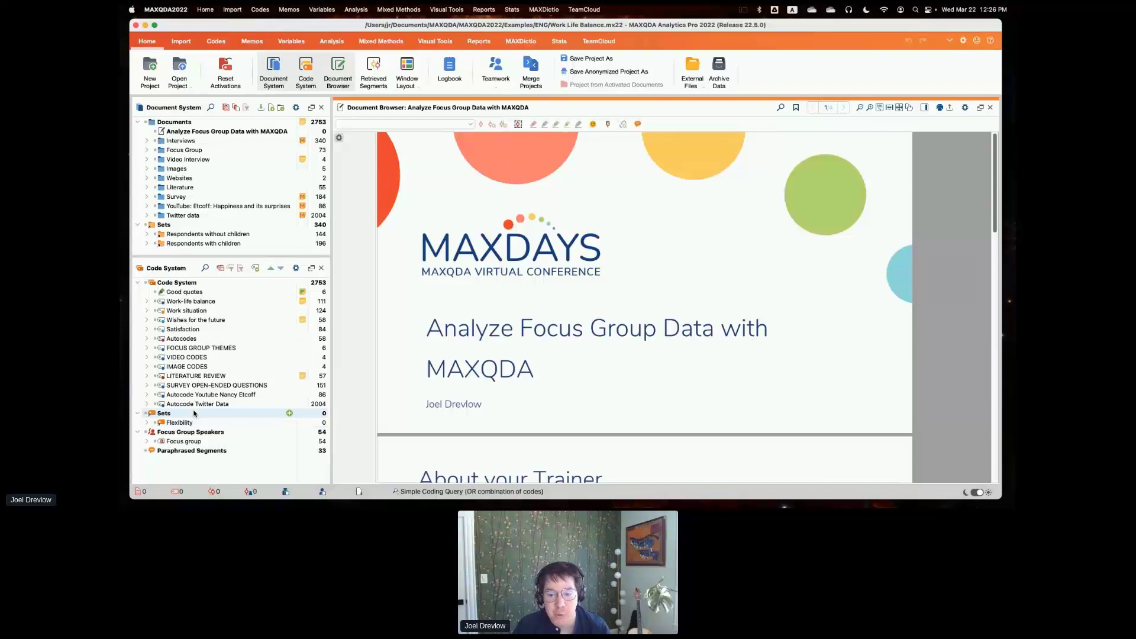
drag(232, 255, 232, 252)
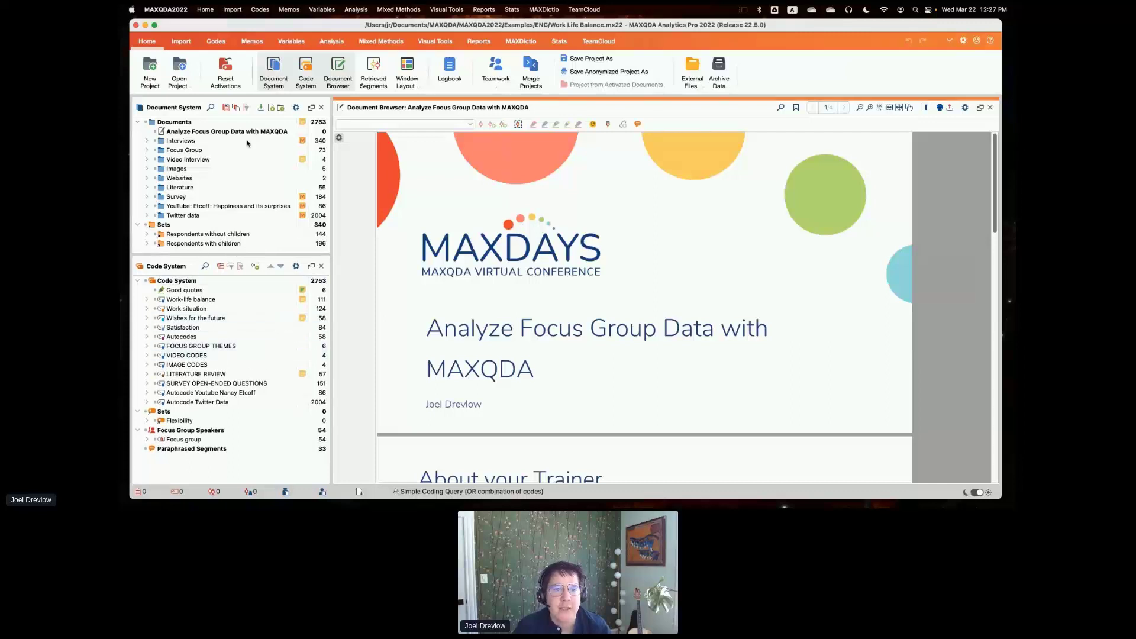
- View the variables offered in Crosstab for Focus Groups and in the standard Crosstab, closing each dialog
click(382, 42)
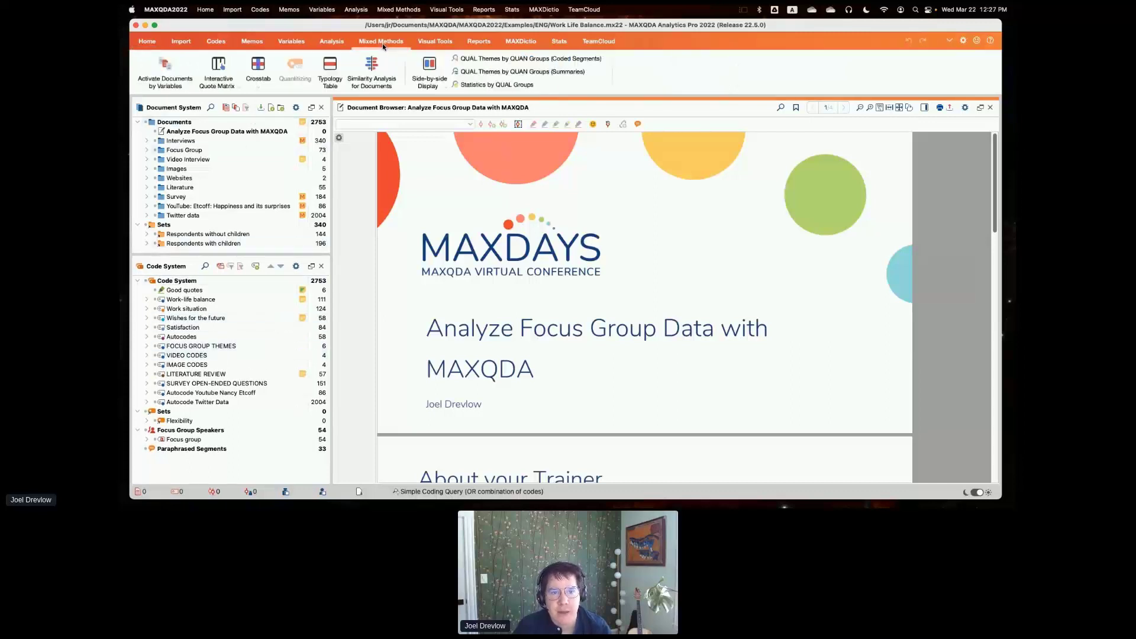
click(260, 87)
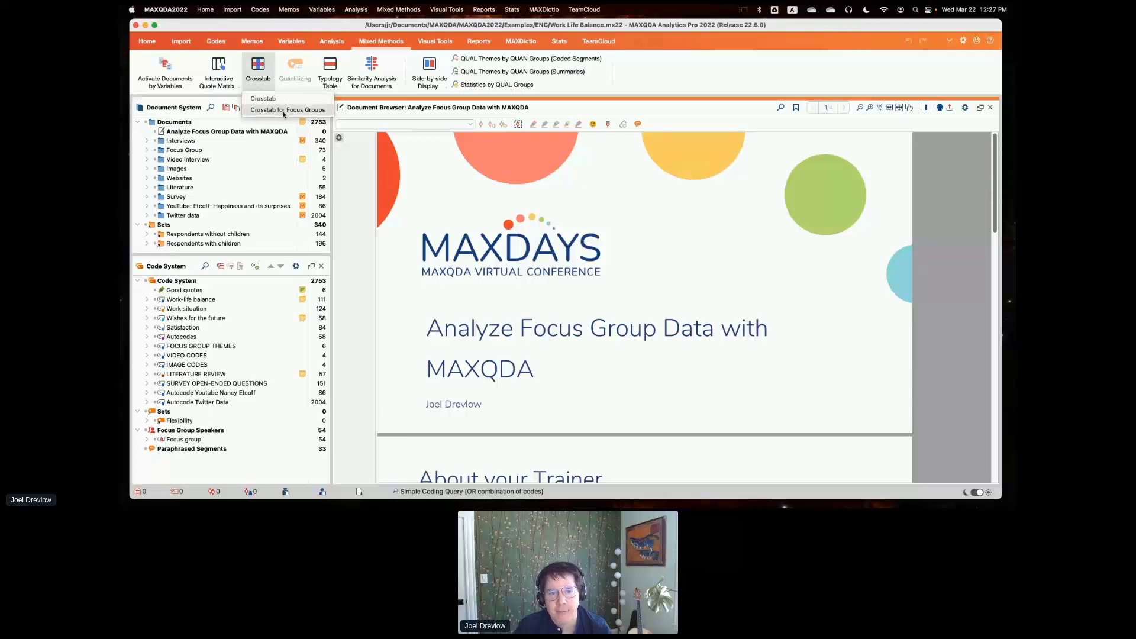
click(315, 113)
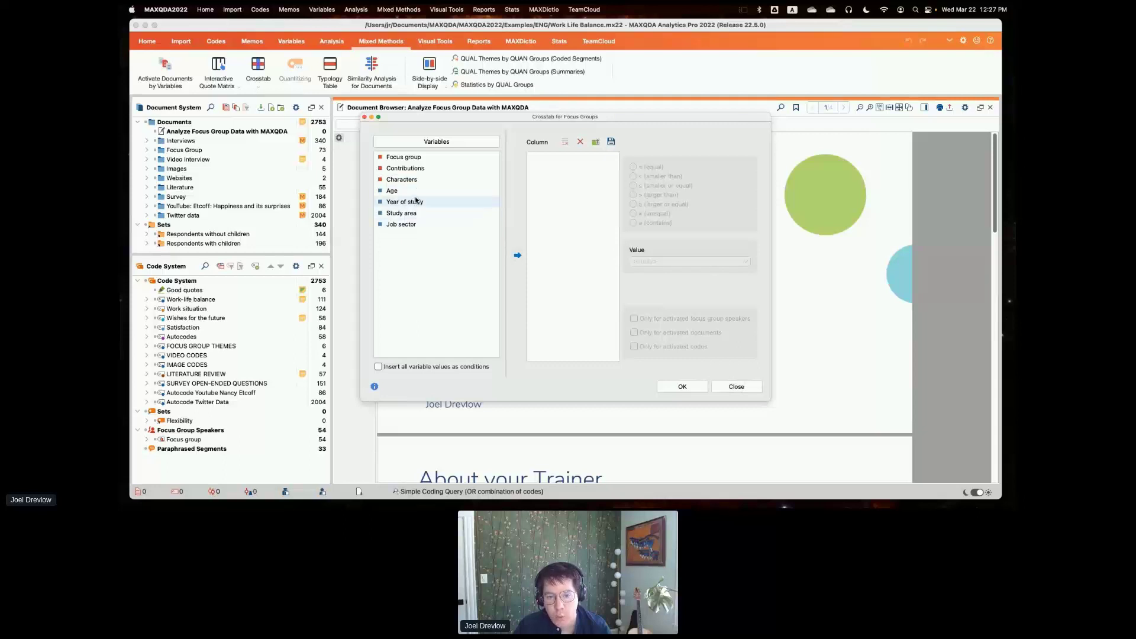
click(736, 386)
click(260, 83)
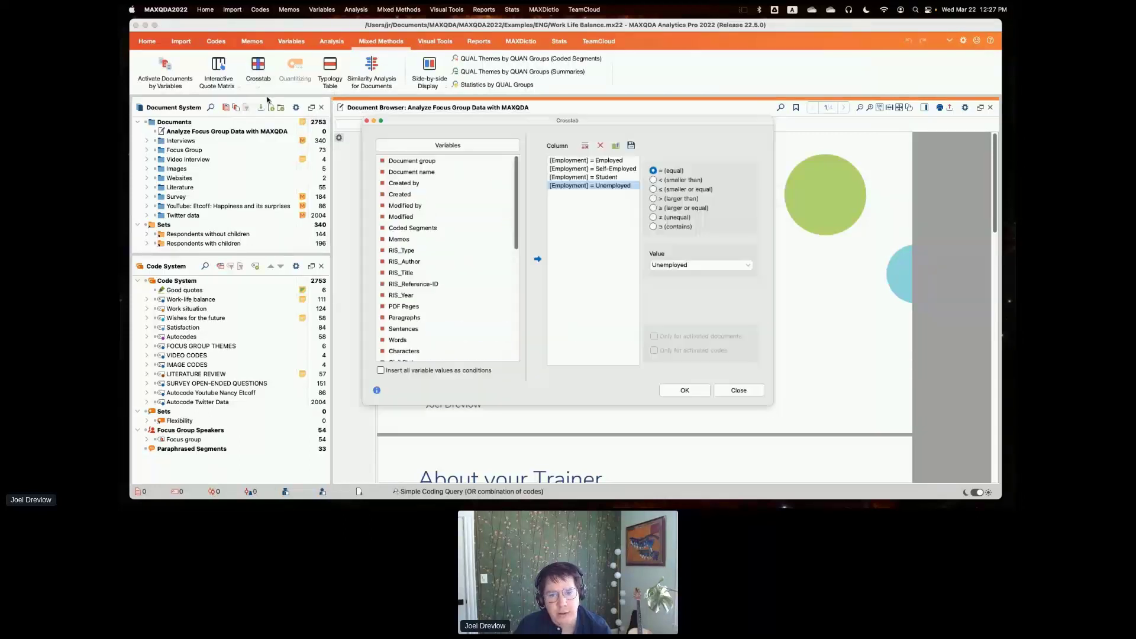
drag(515, 212, 517, 173)
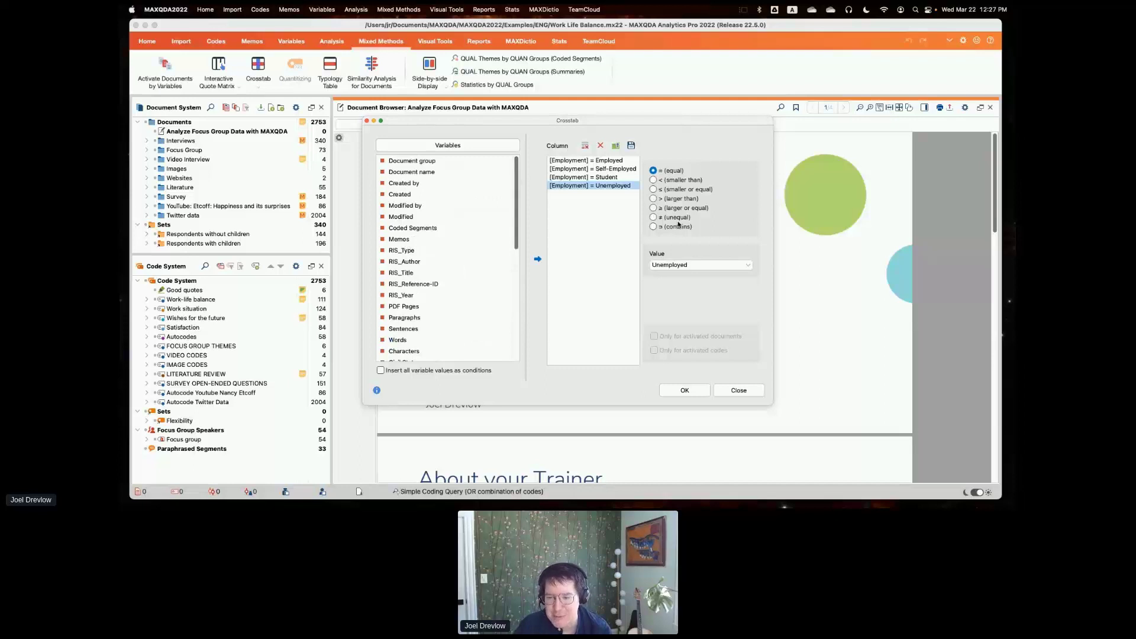
key(Escape)
- Reopen Crosstab for Focus Groups, view the values available for a Year of study column, and remove that column
click(258, 85)
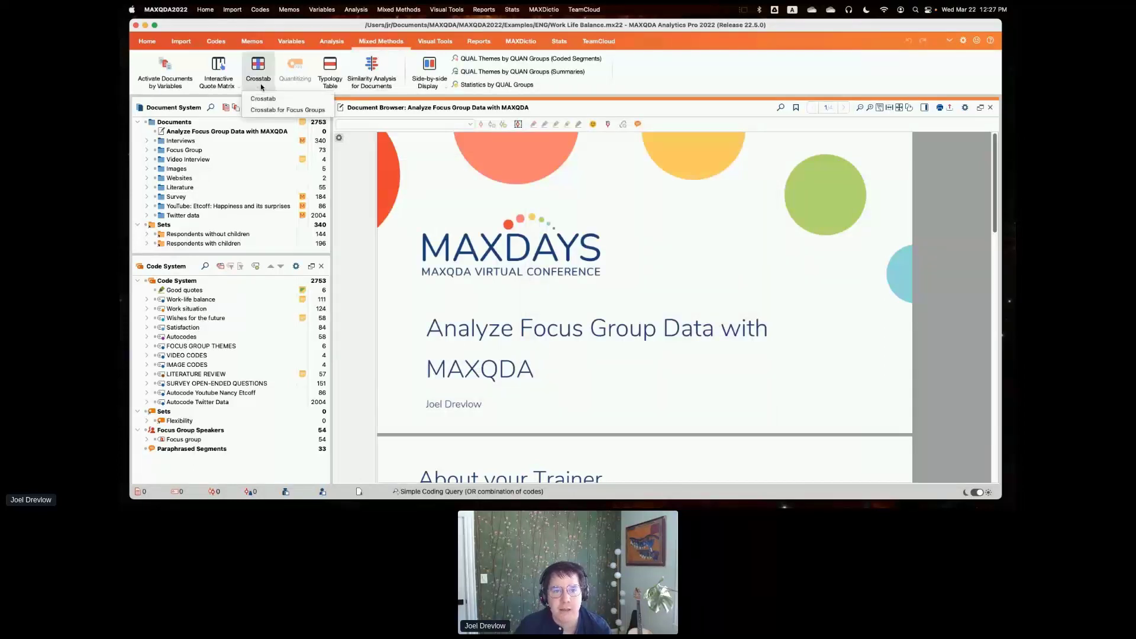
click(268, 110)
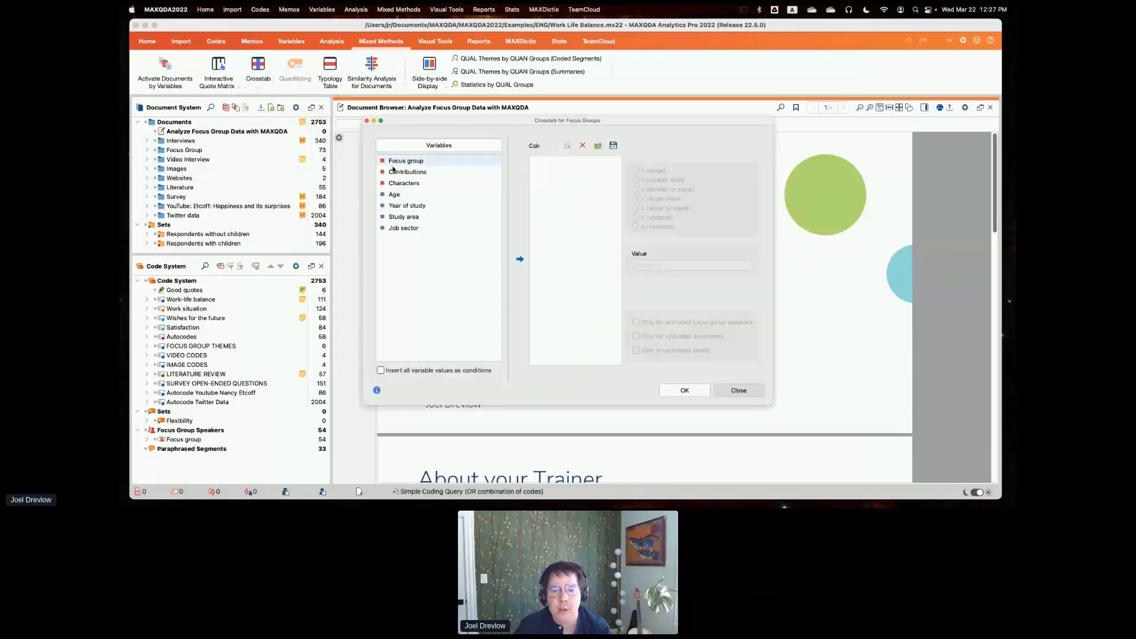
double_click(406, 206)
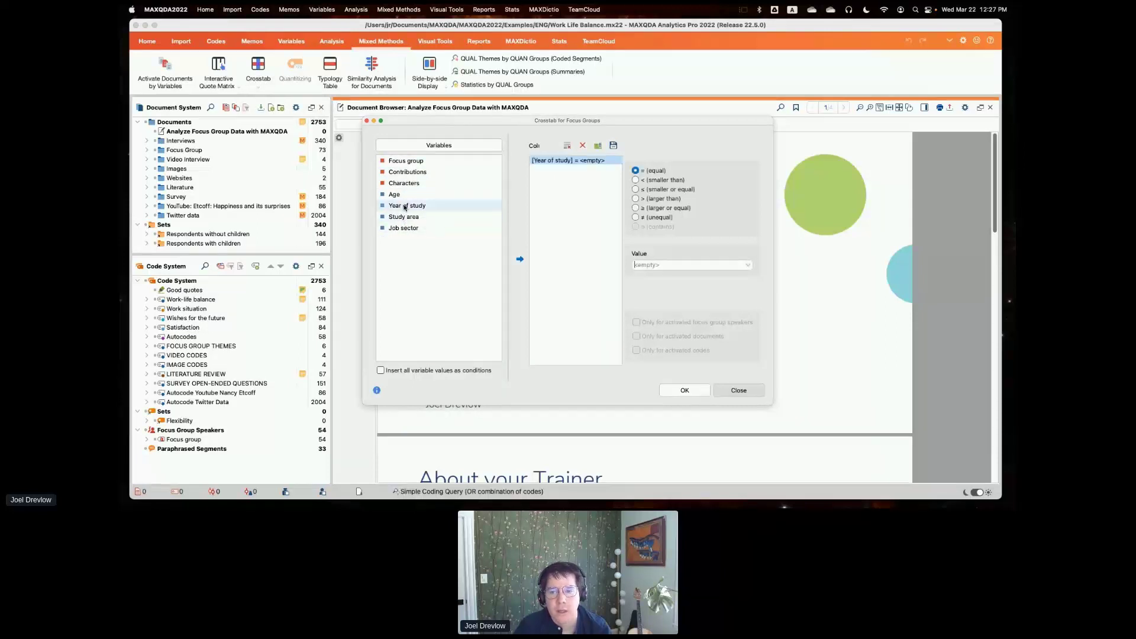
click(748, 265)
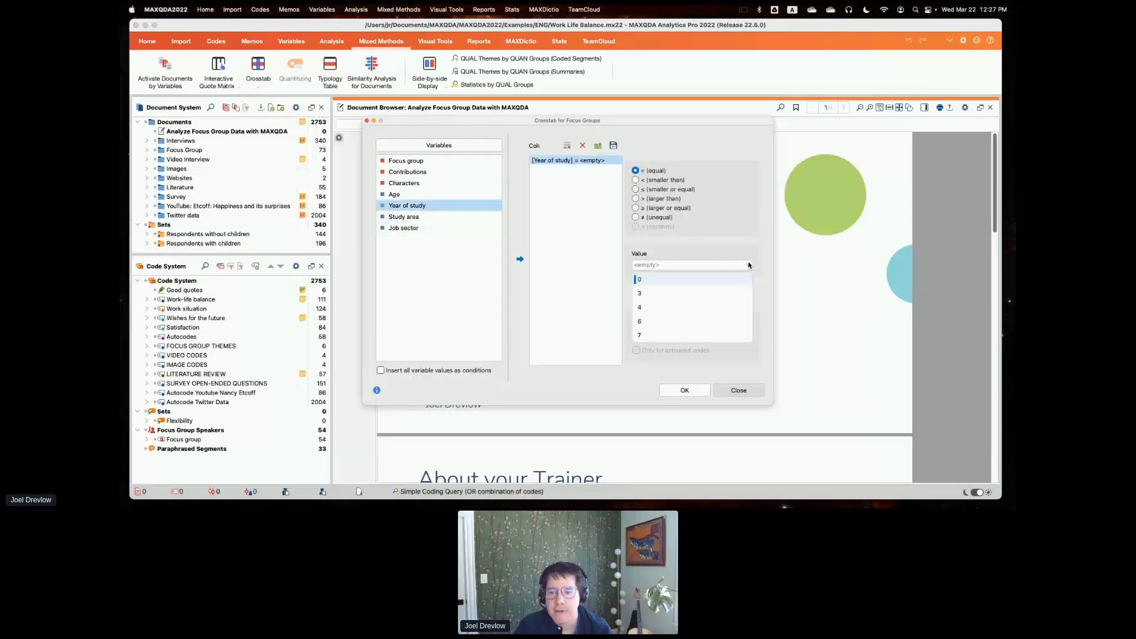
click(581, 176)
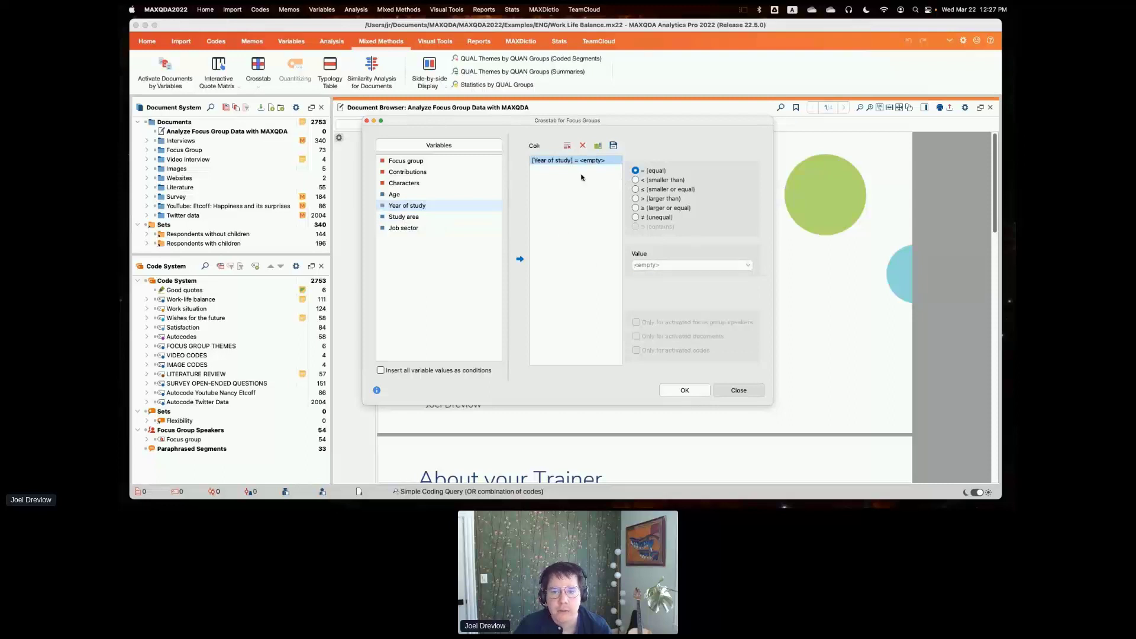
click(582, 146)
- Add an Age column to the focus group crosstab and view its available values without choosing one
double_click(413, 196)
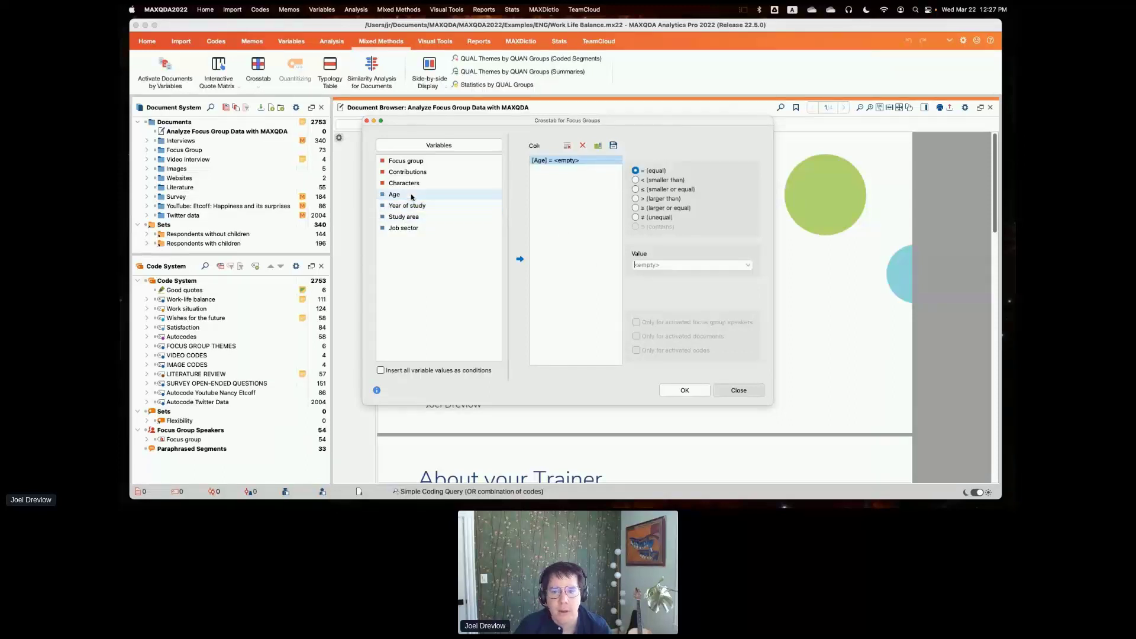
click(748, 265)
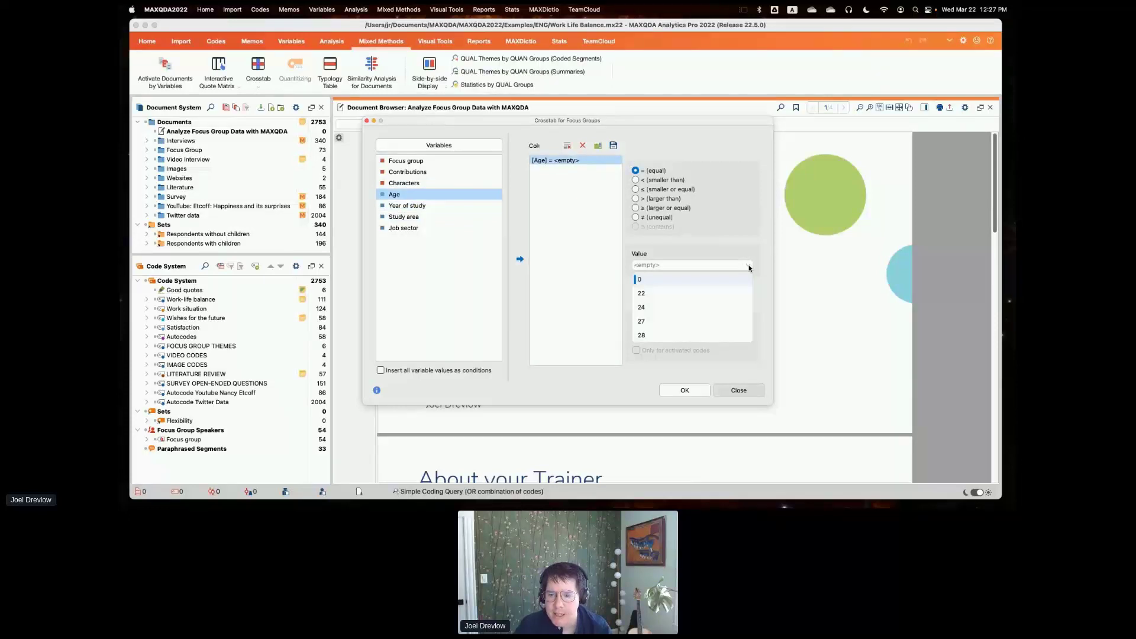
click(604, 180)
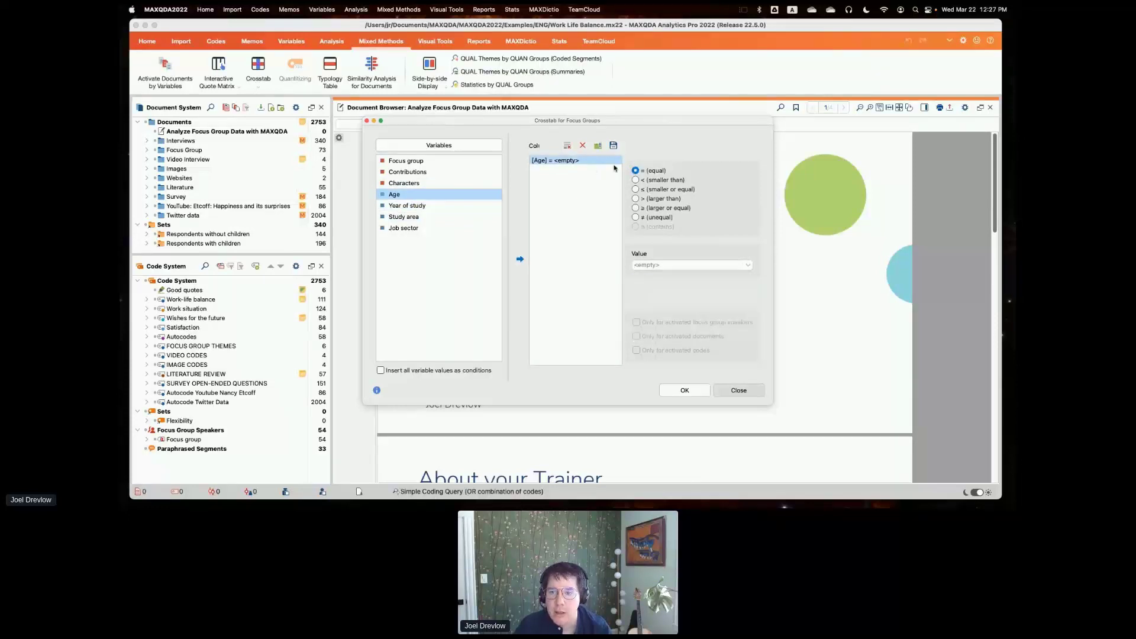
- Set the Age column's condition to larger than 24, generate the focus group crosstab, and close it after viewing
click(635, 199)
click(749, 265)
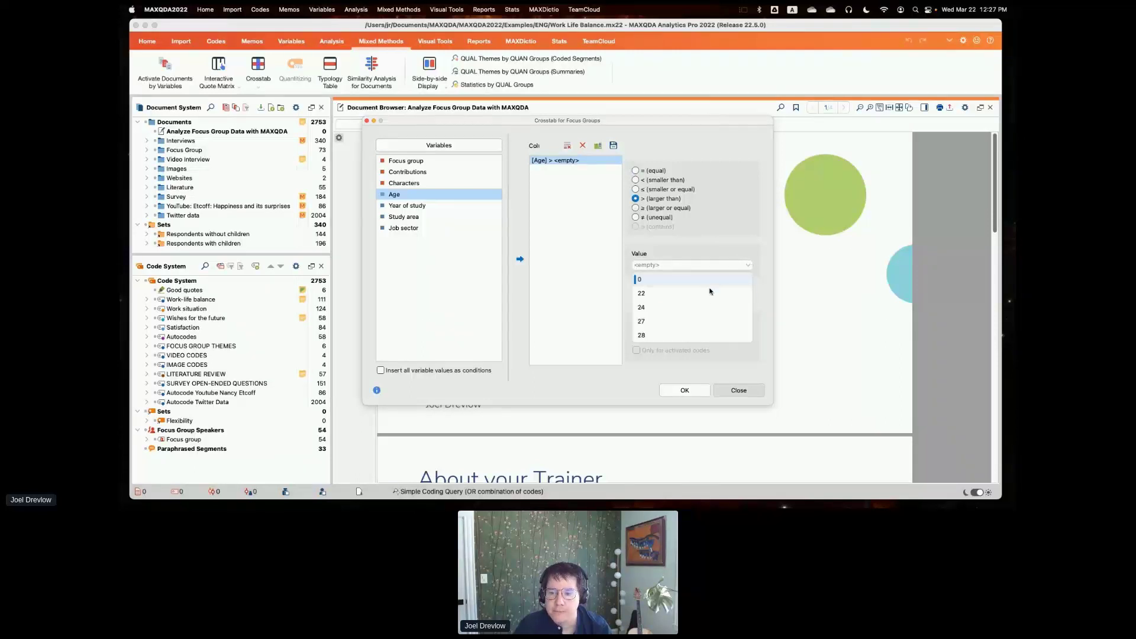
click(702, 308)
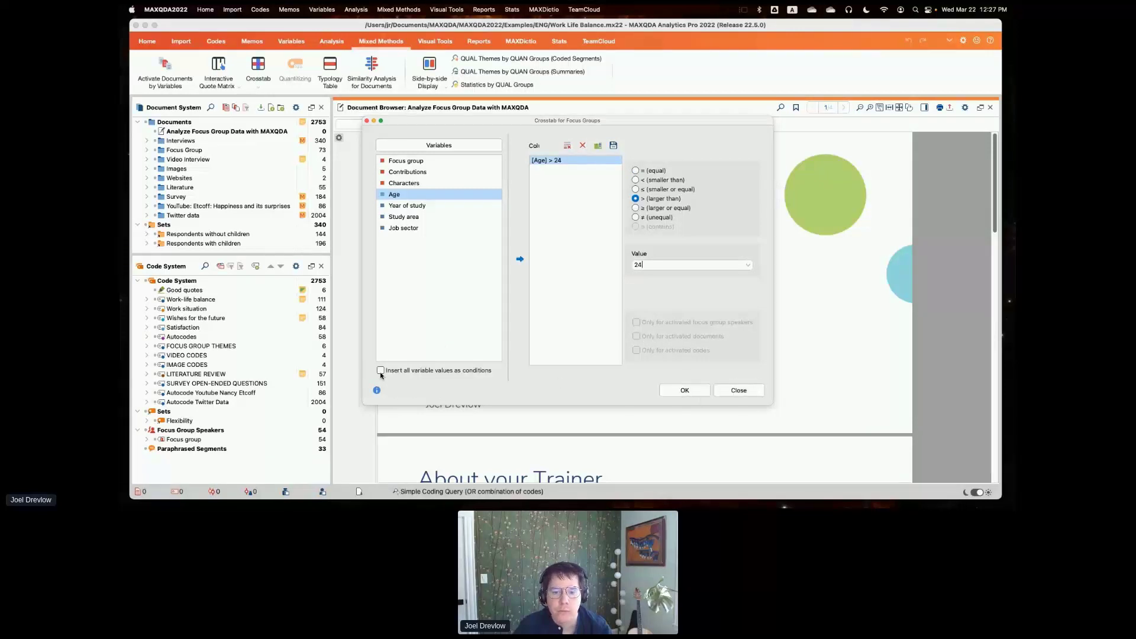
click(685, 390)
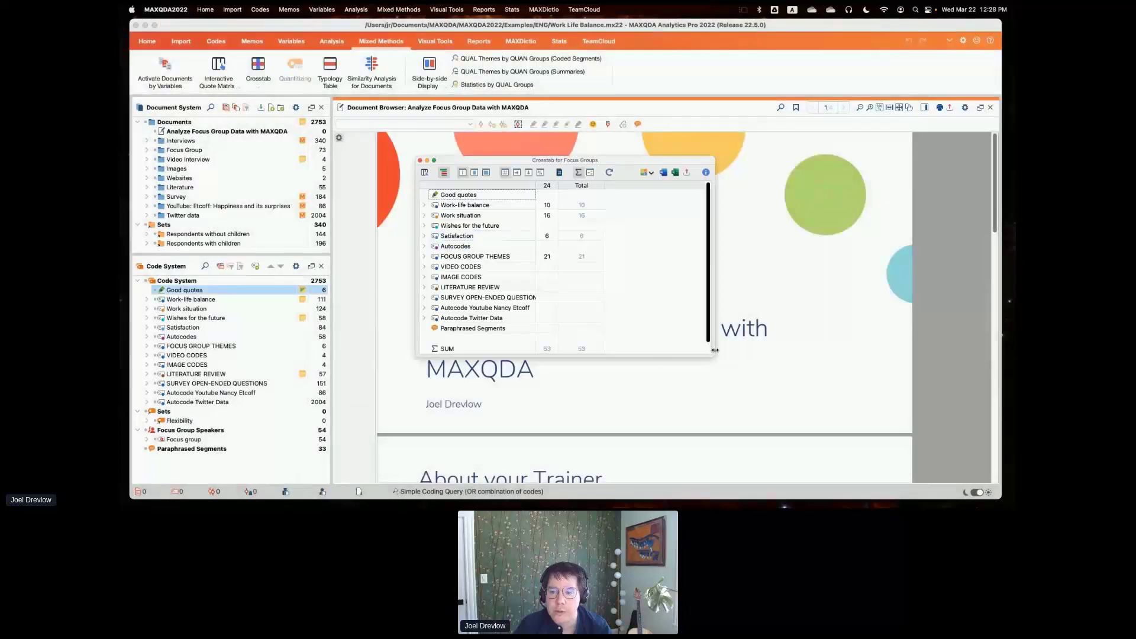
drag(713, 355, 679, 408)
drag(559, 186, 586, 189)
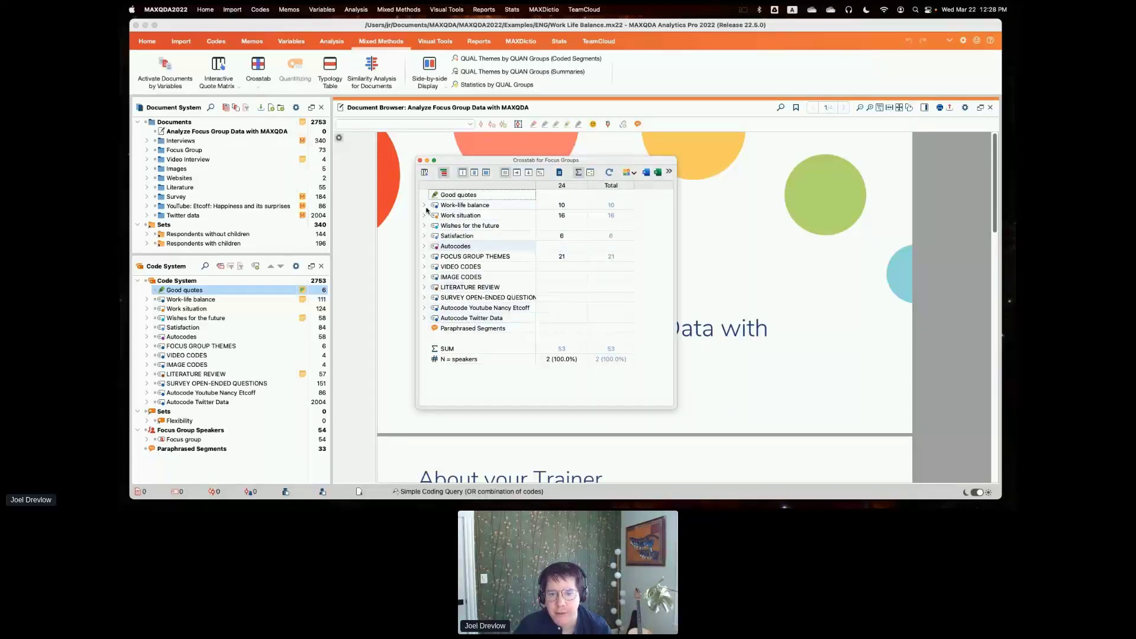
click(421, 161)
- Reopen Crosstab for Focus Groups, activate the Work-life balance code with its subcodes, and restrict the crosstab to activated codes
click(258, 80)
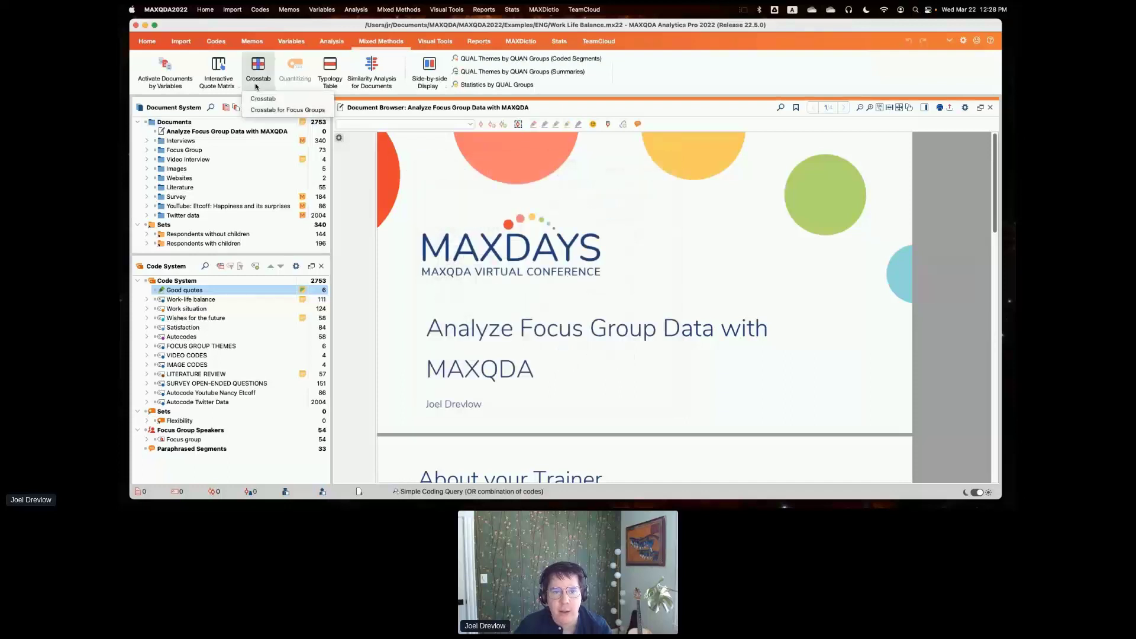
click(285, 110)
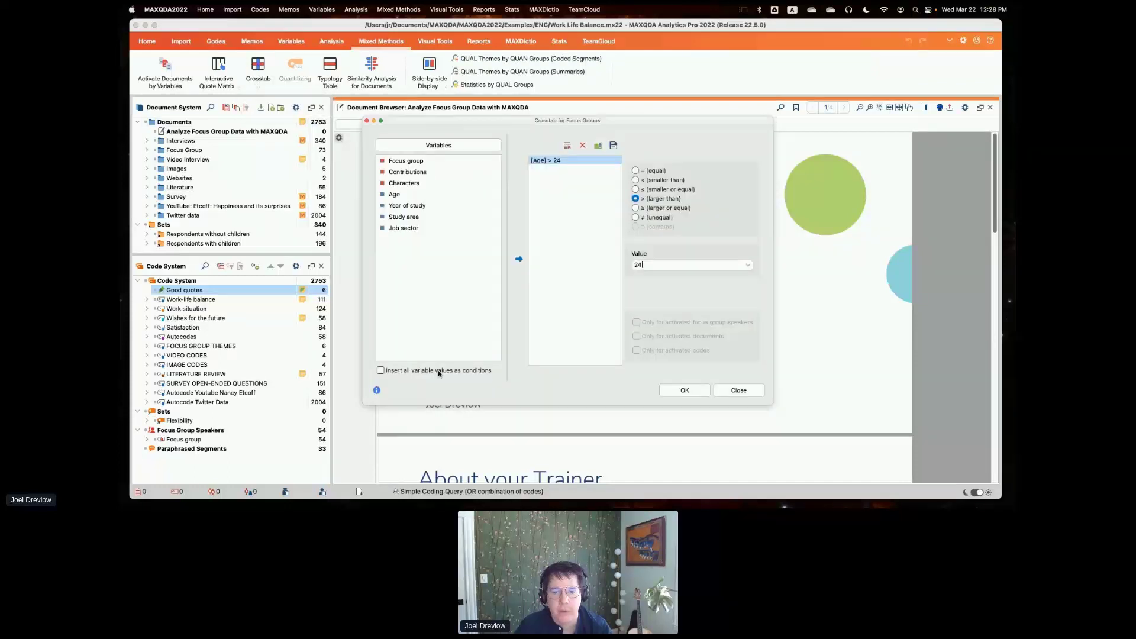
click(147, 300)
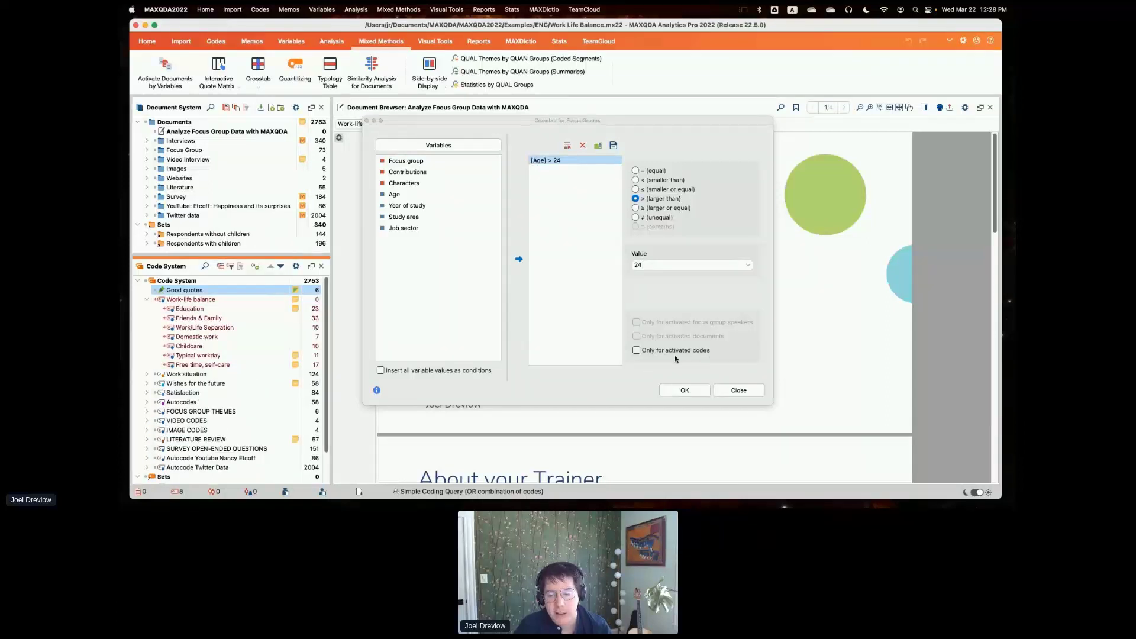
click(636, 351)
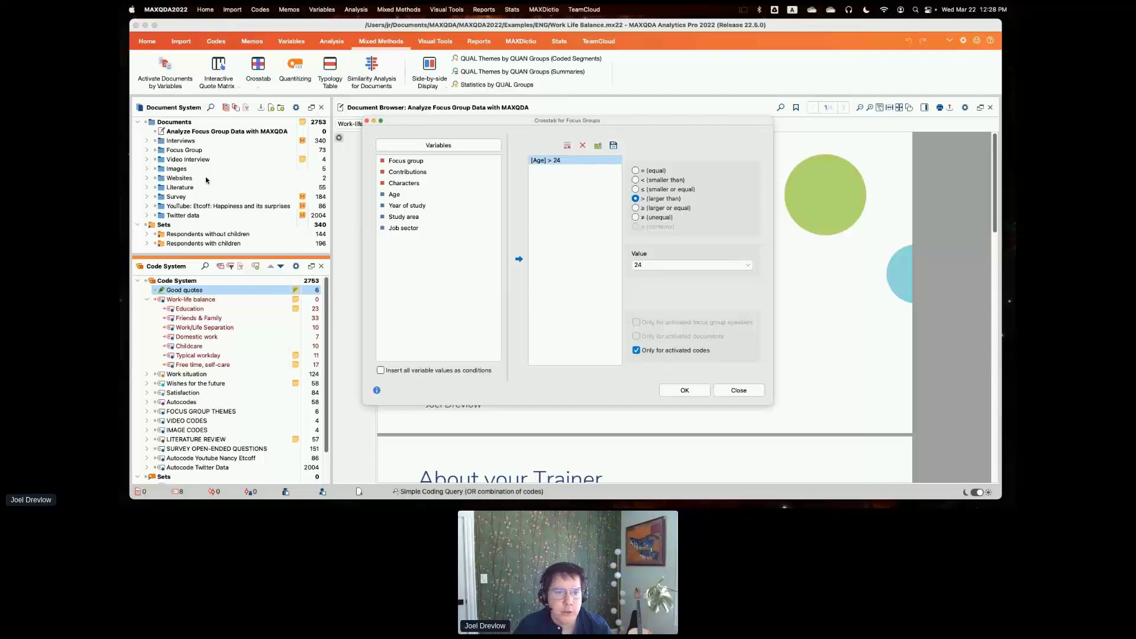
- Activate the Focus Group document, restrict the crosstab to activated documents as well, and generate it
drag(194, 256, 195, 277)
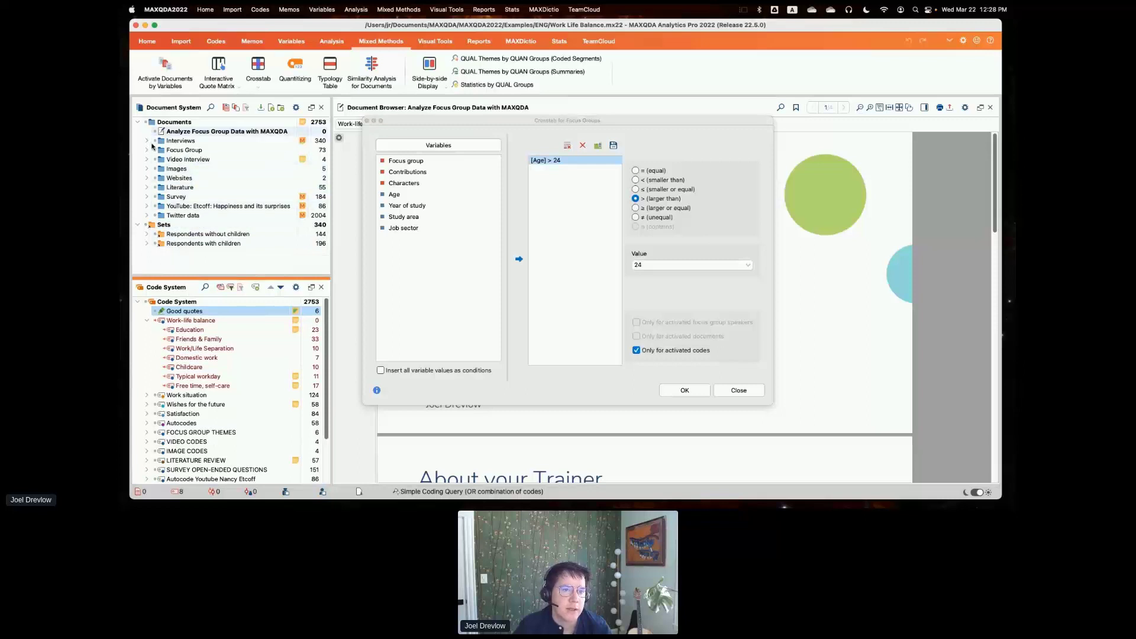
click(157, 151)
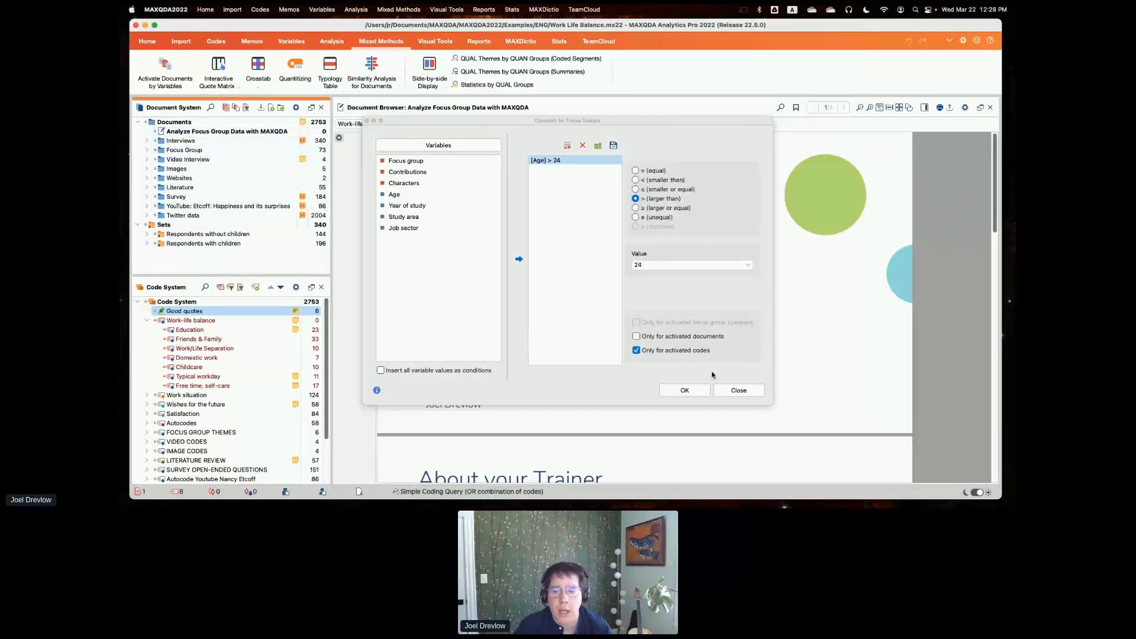
click(637, 336)
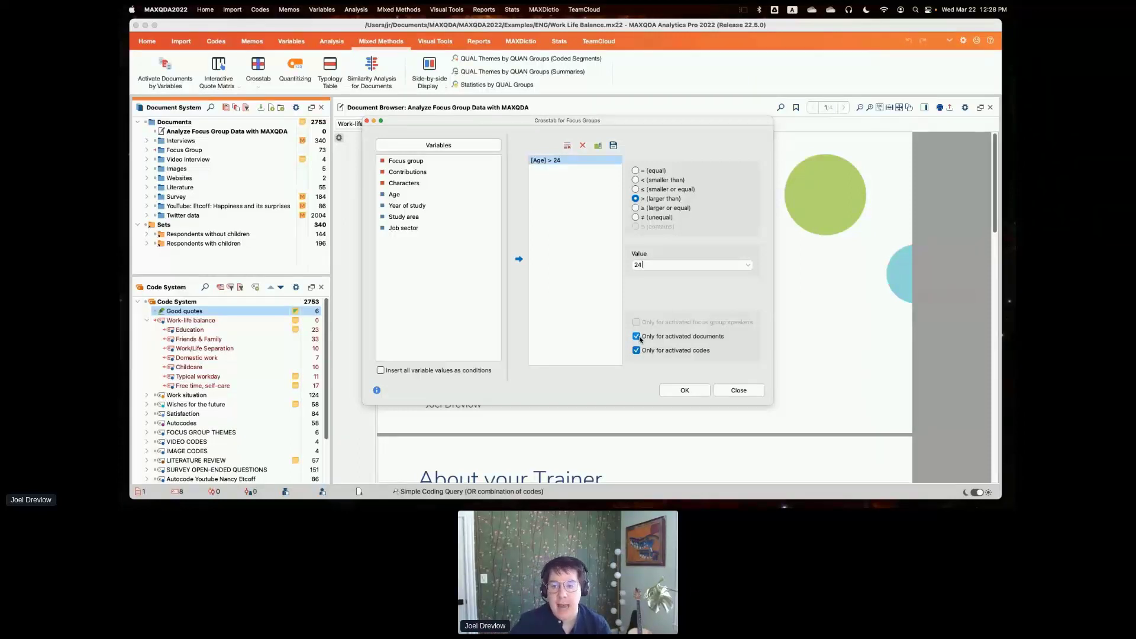
click(691, 391)
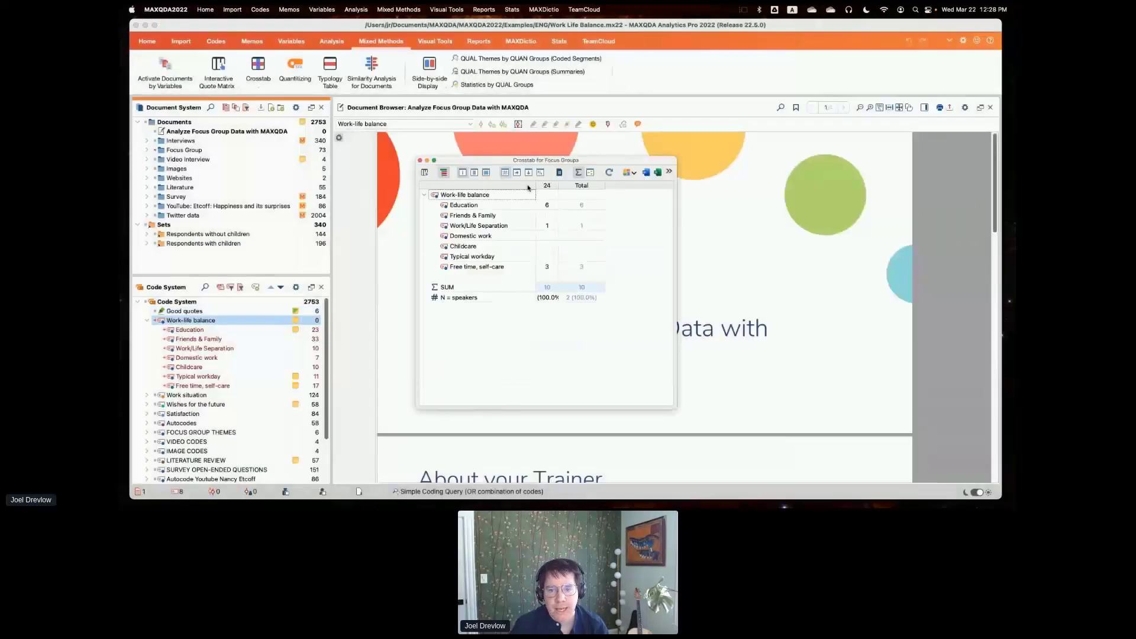
- Move and enlarge the crosstab results window, and widen its Age column
drag(497, 160, 459, 102)
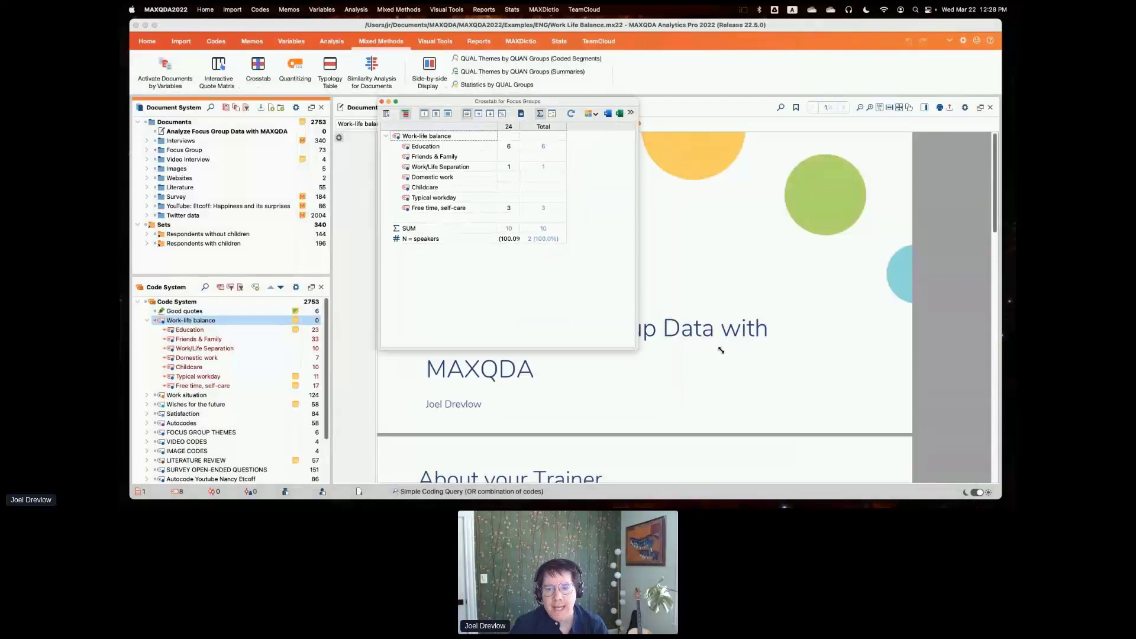
drag(721, 350, 814, 382)
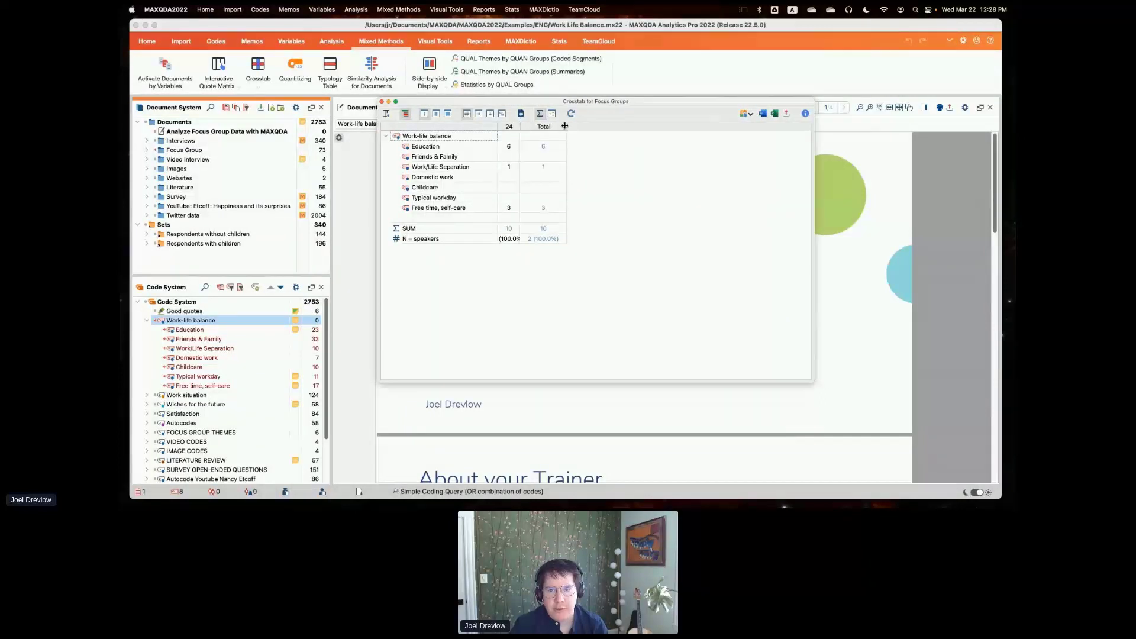
drag(519, 126, 565, 126)
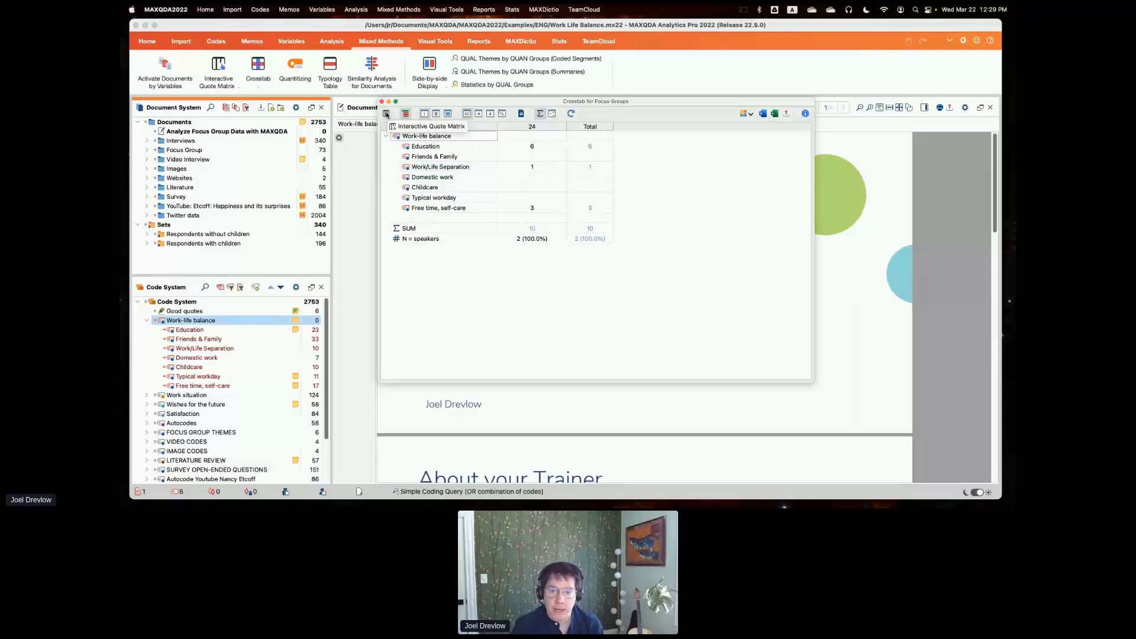
- View the Education segments of speakers older than 24 in the Interactive Quote Matrix, closing the matrix and the crosstab
click(387, 115)
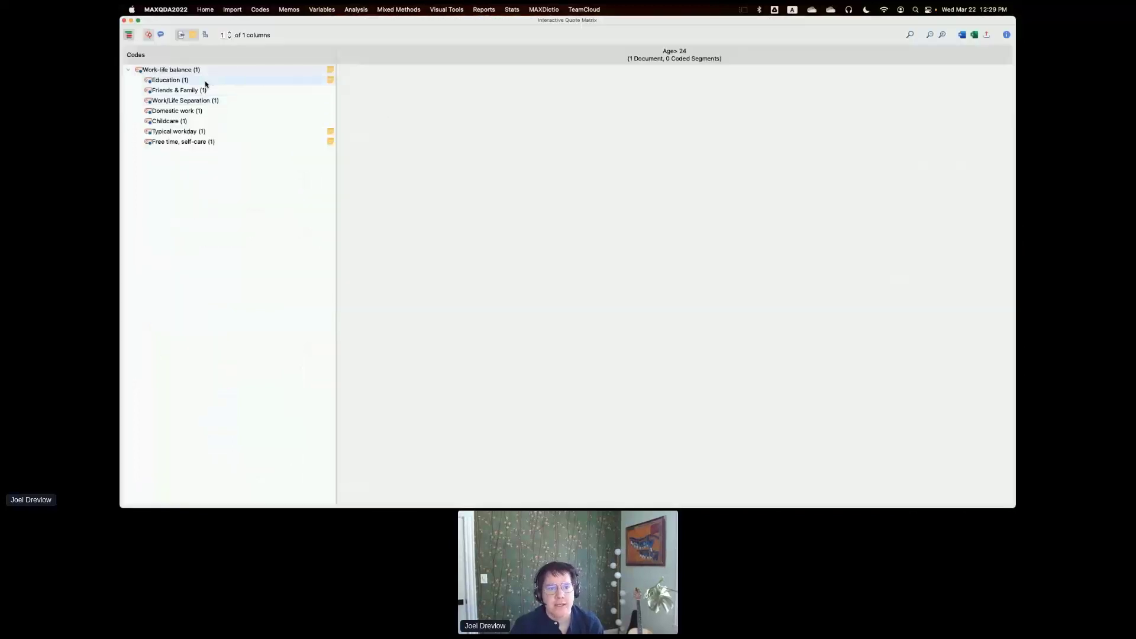
click(206, 81)
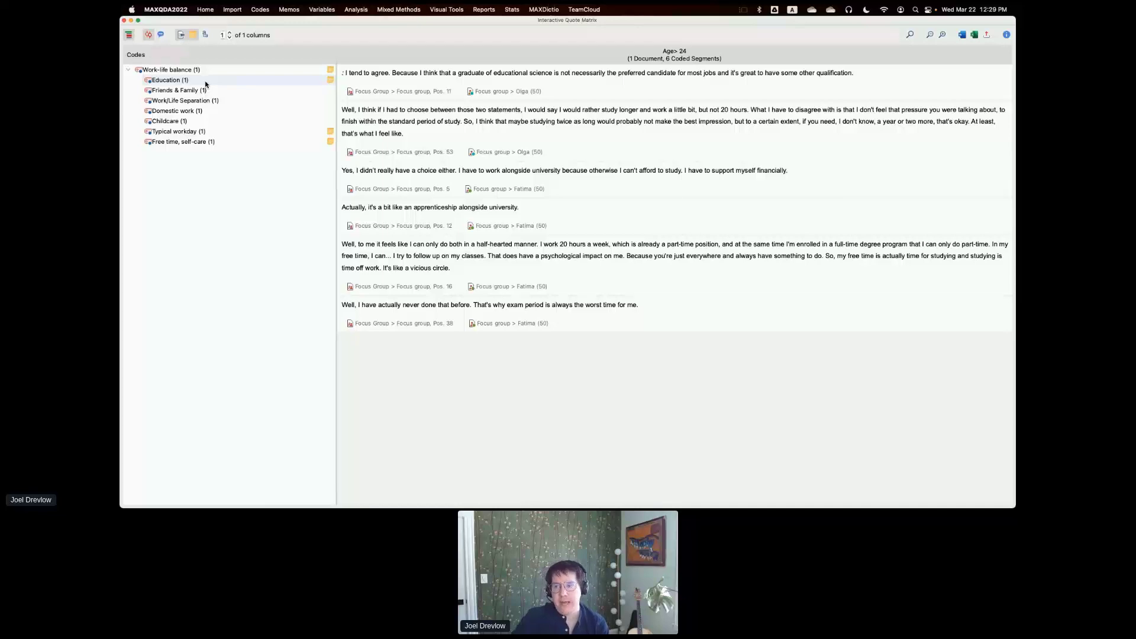
click(124, 20)
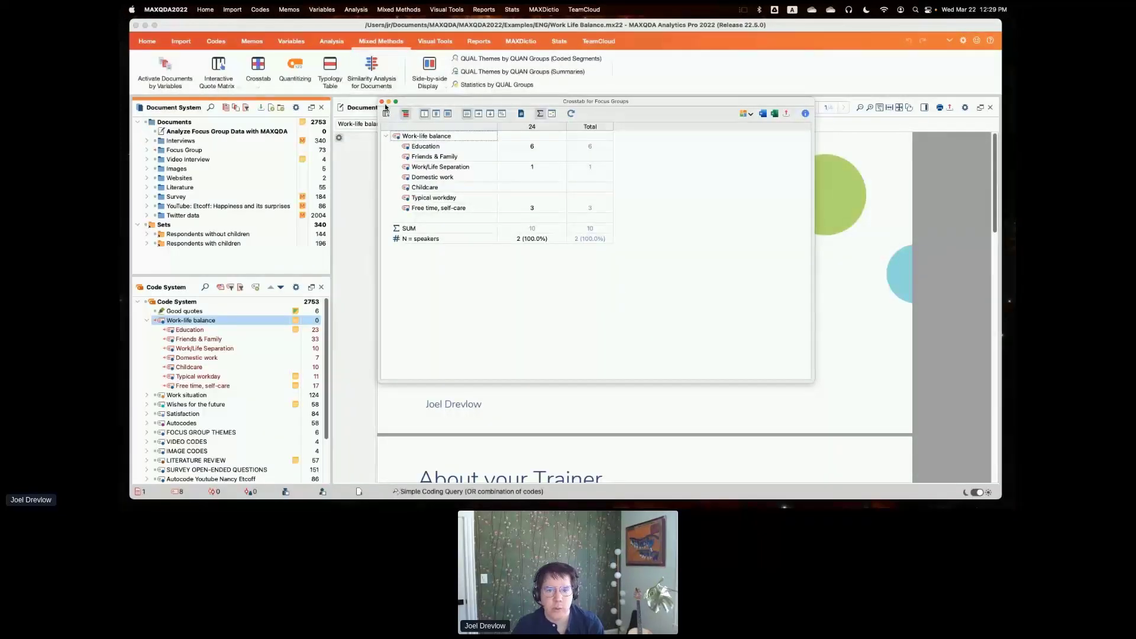
click(382, 102)
- Replace the Age > 24 column with a separate column for every Age value except 0, and generate the focus group crosstab
click(258, 88)
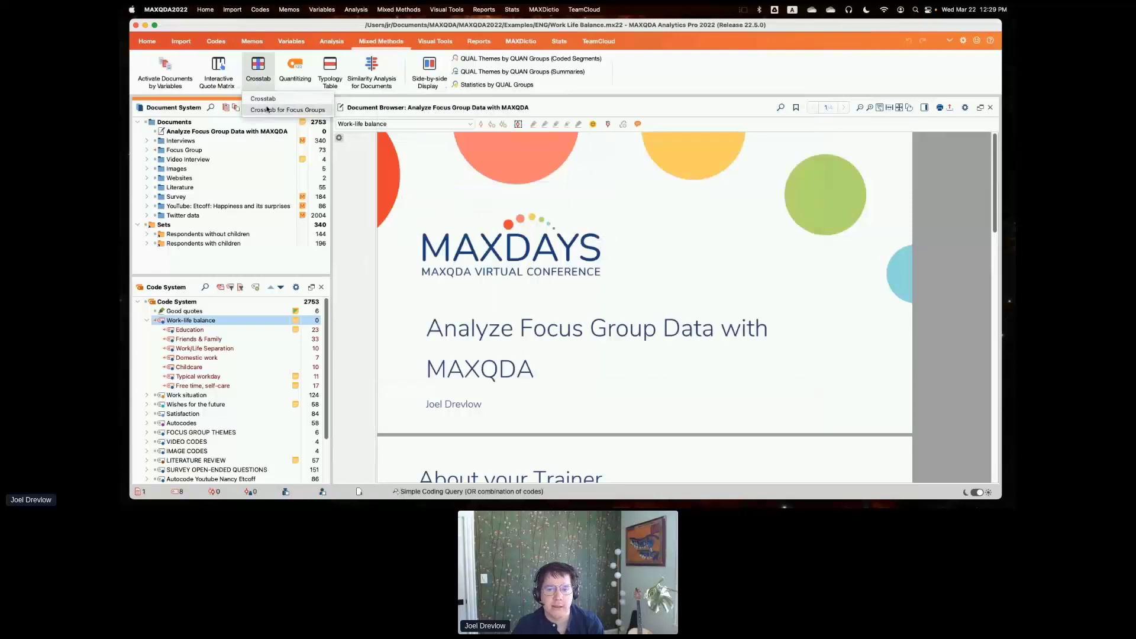
click(268, 109)
click(585, 145)
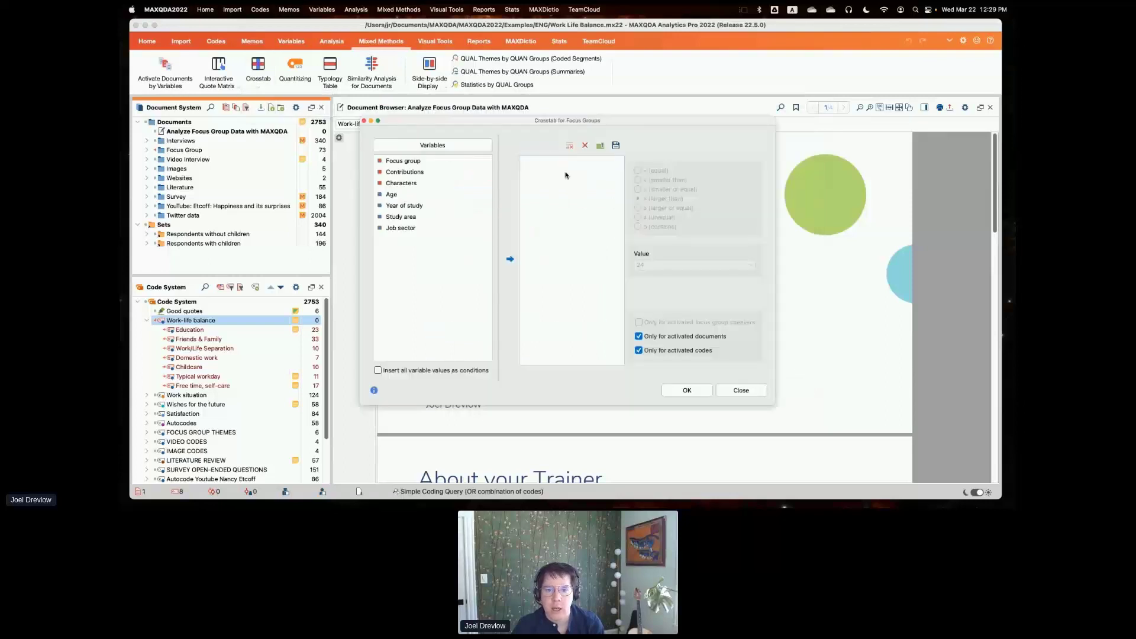
click(417, 194)
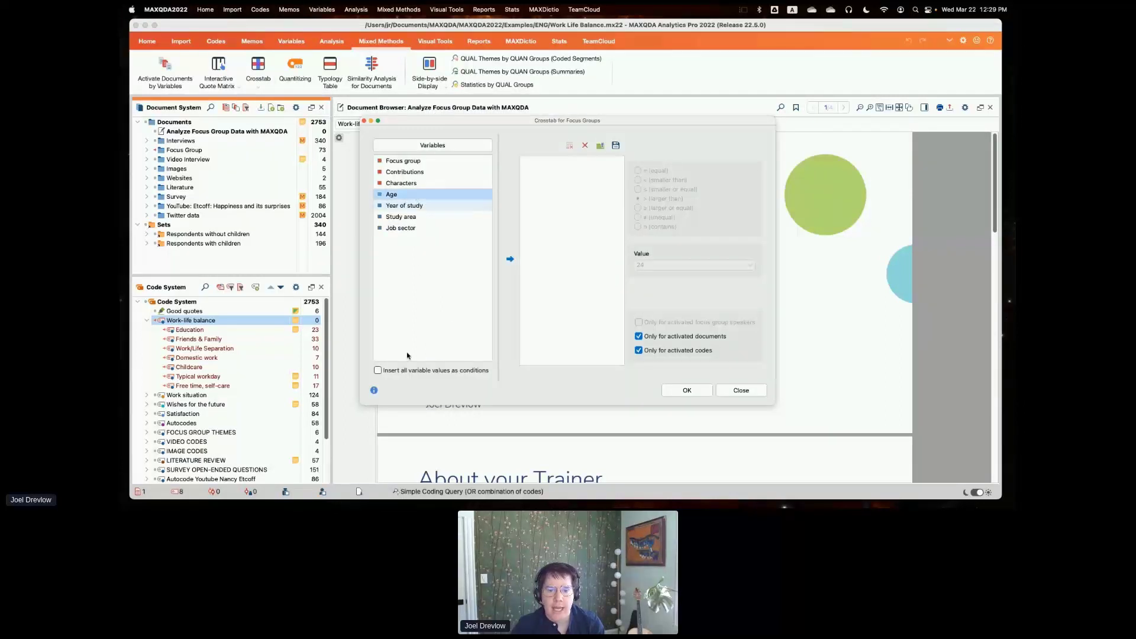
click(380, 371)
double_click(388, 193)
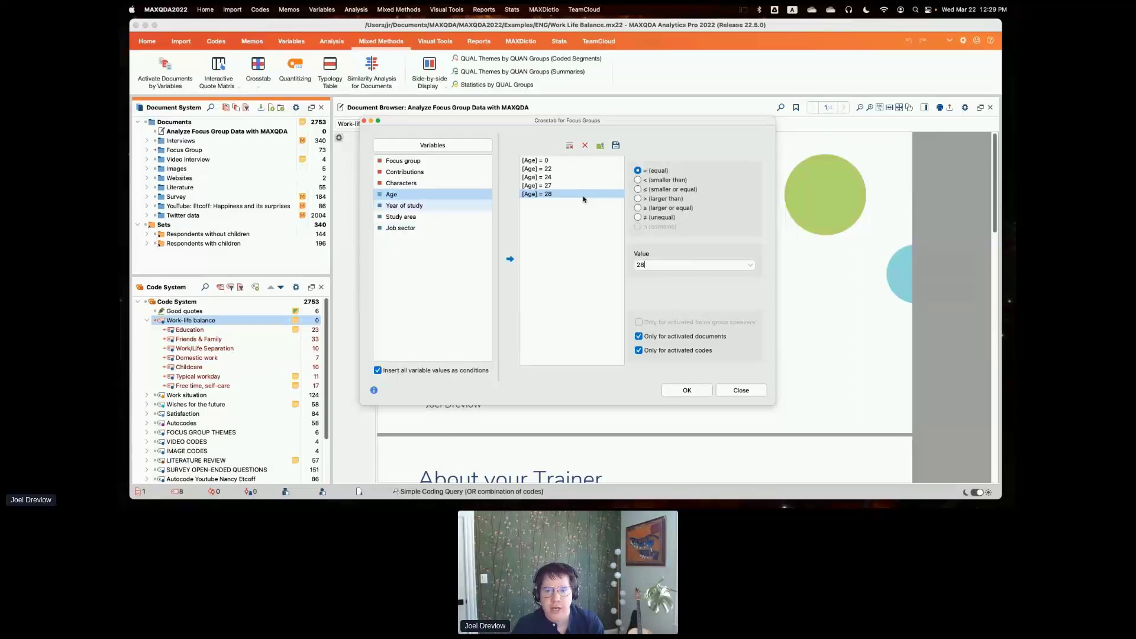
click(551, 161)
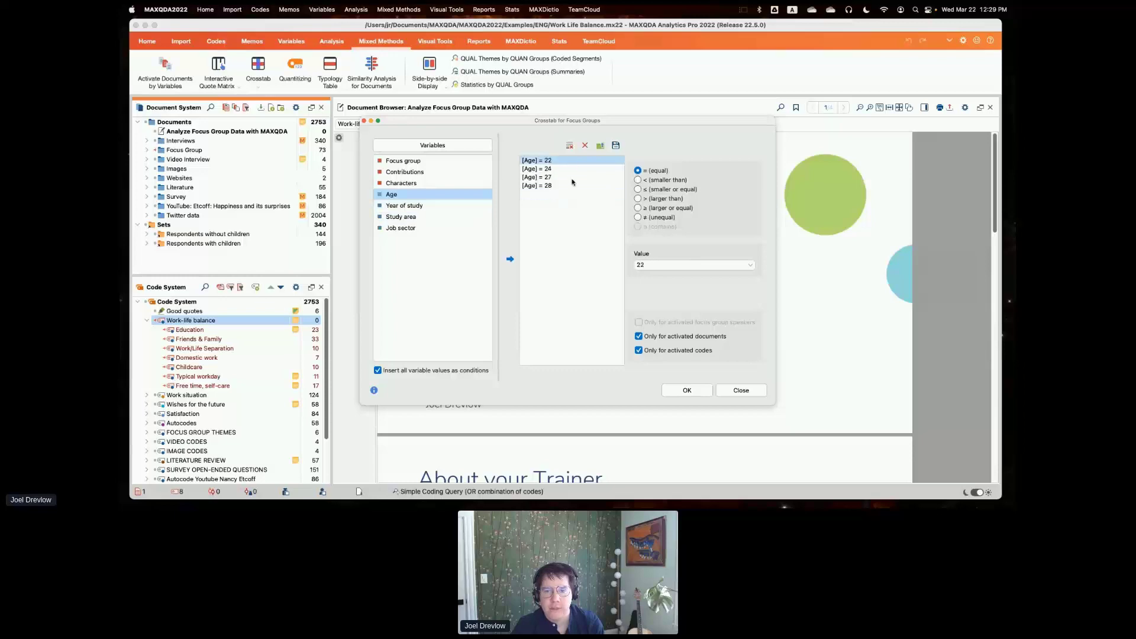
click(693, 392)
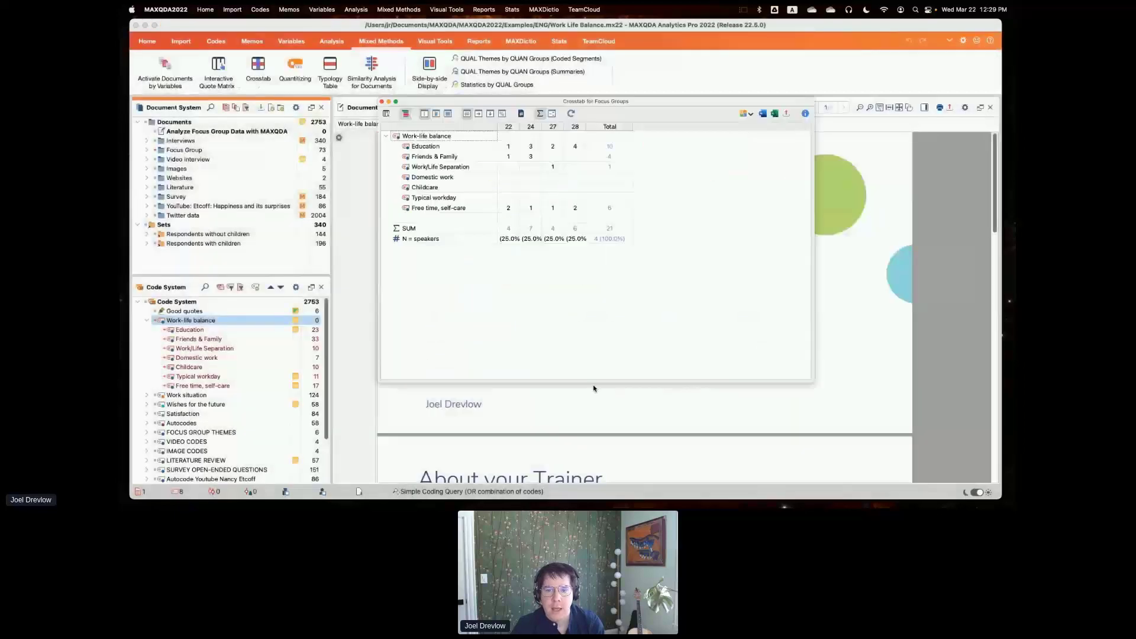
- Compare the Education segments across the Age columns in the Interactive Quote Matrix, closing the matrix and the crosstab
click(384, 113)
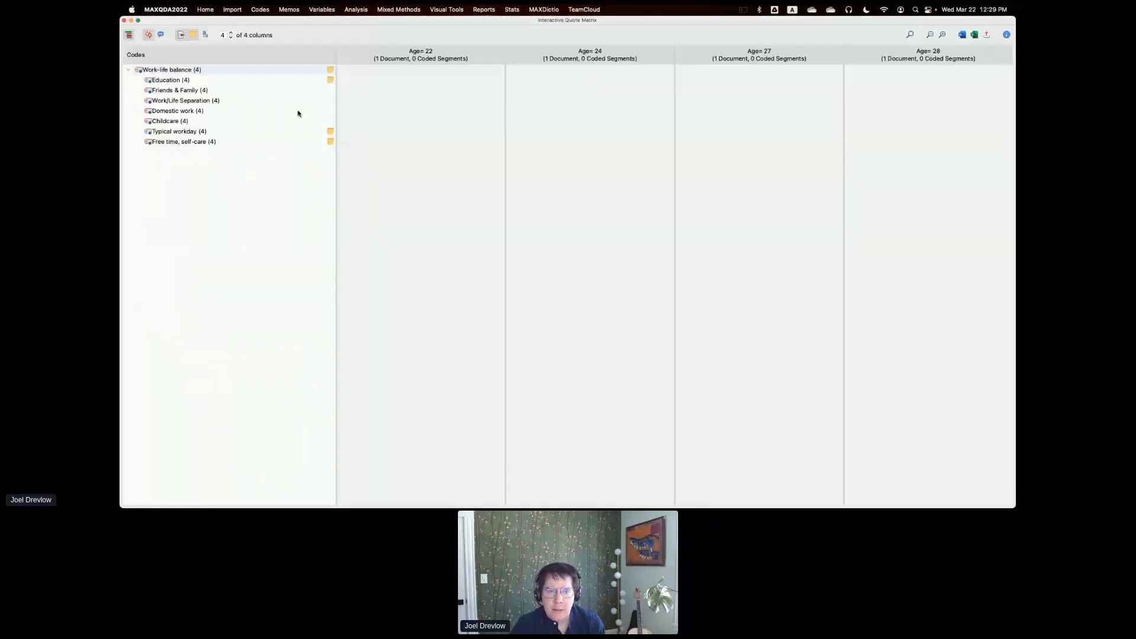
click(181, 80)
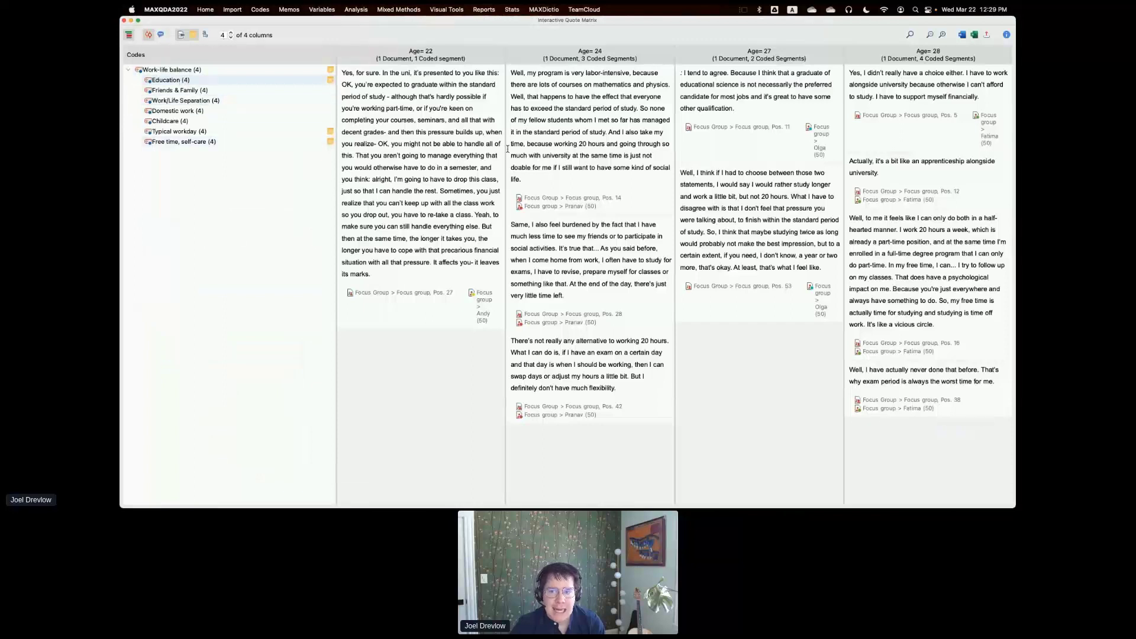
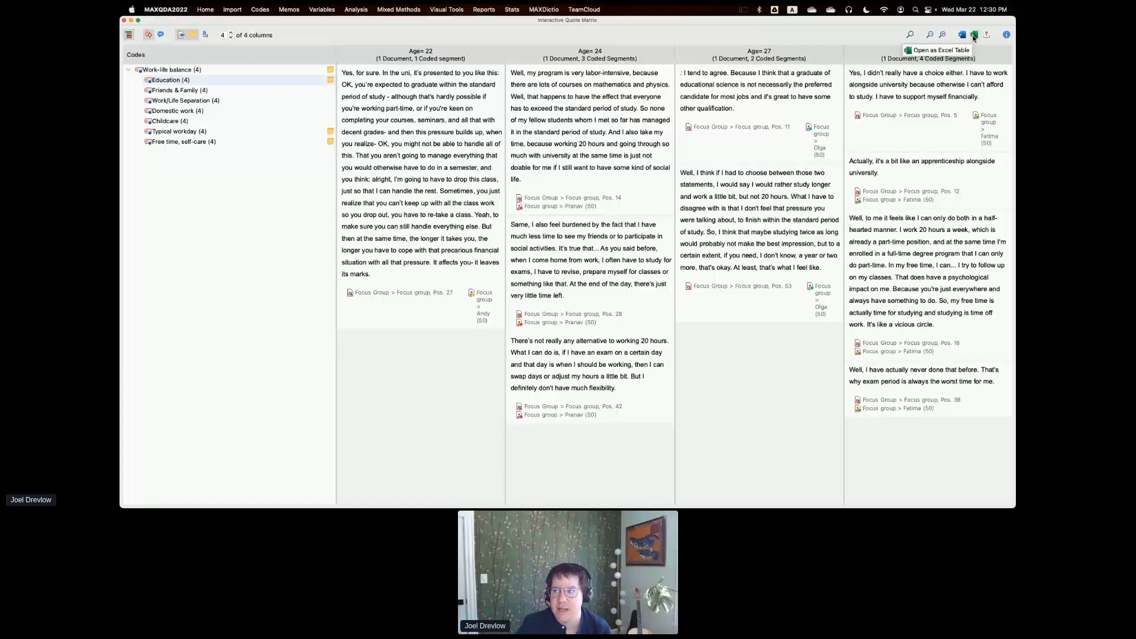
click(124, 21)
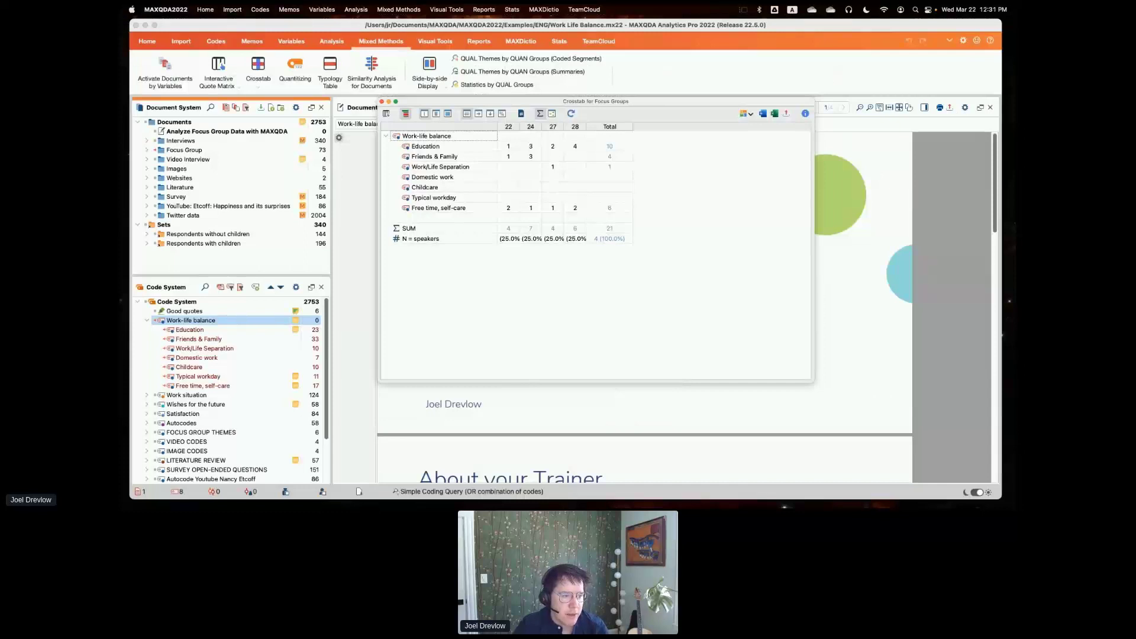
click(382, 102)
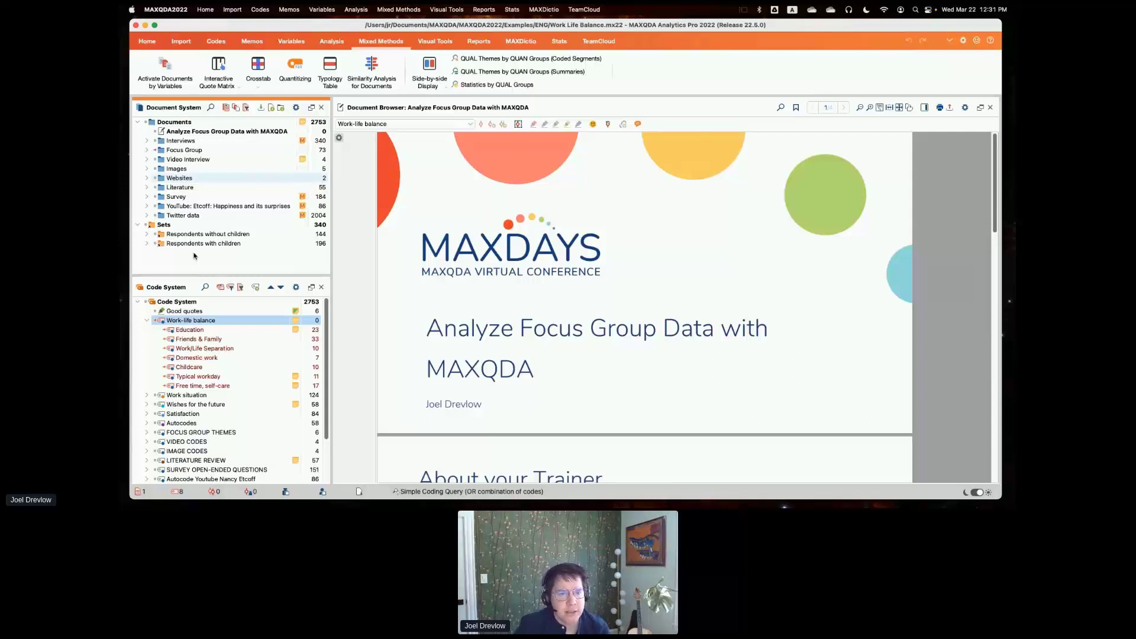
- Expand the speakers under the Focus group document and under Focus Group Speakers in the code system, collapsing Work-life balance
drag(207, 276, 208, 262)
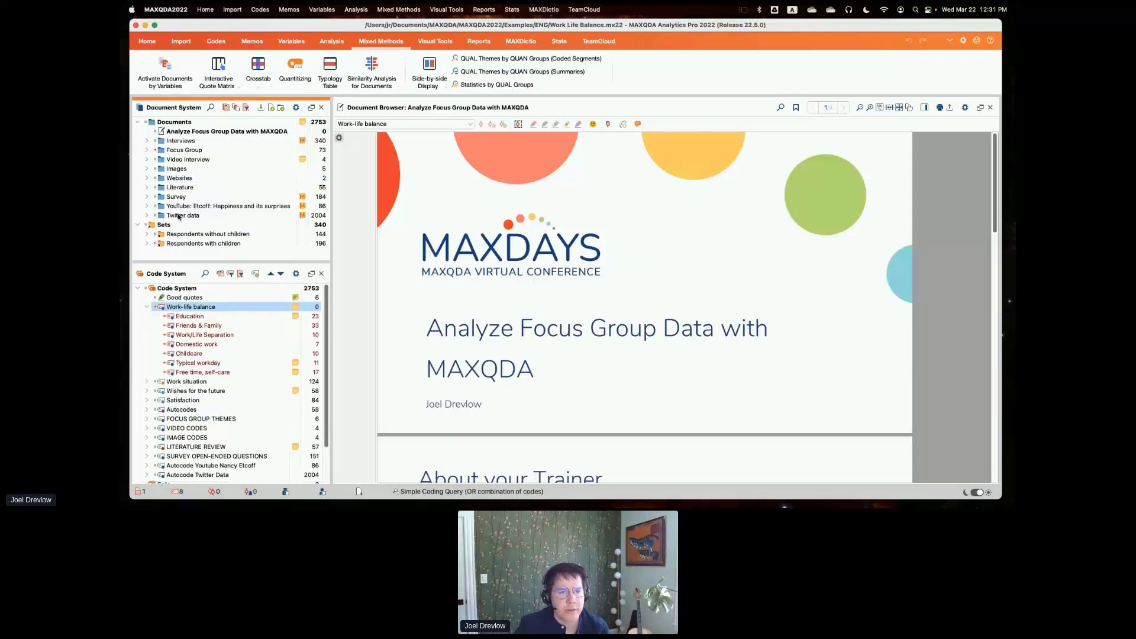
click(147, 151)
click(157, 159)
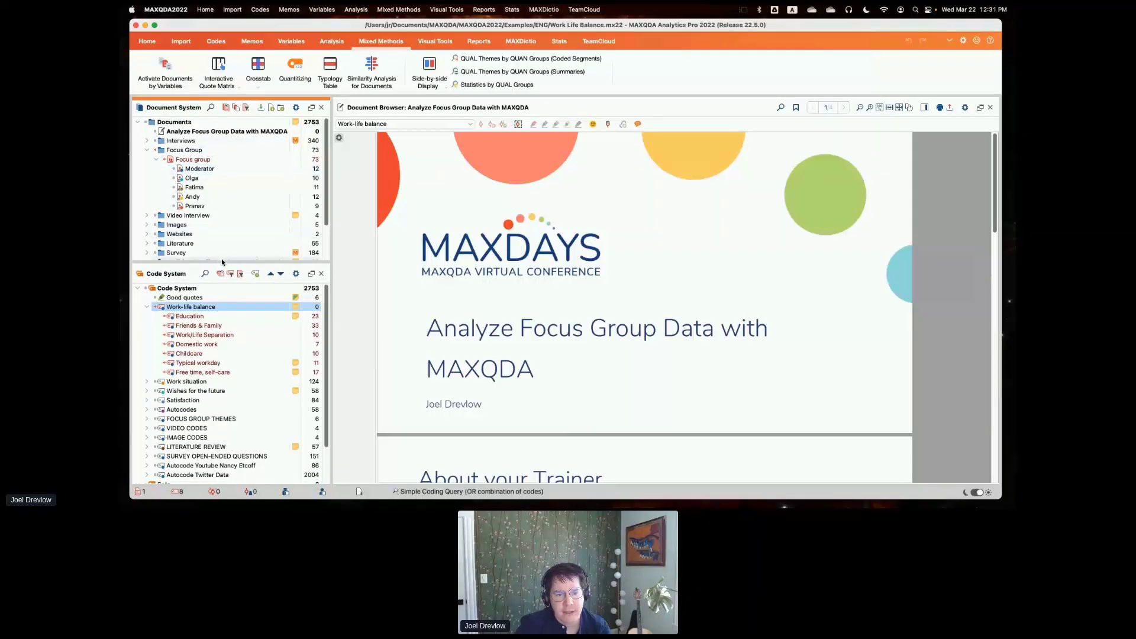
drag(222, 262, 218, 239)
click(147, 284)
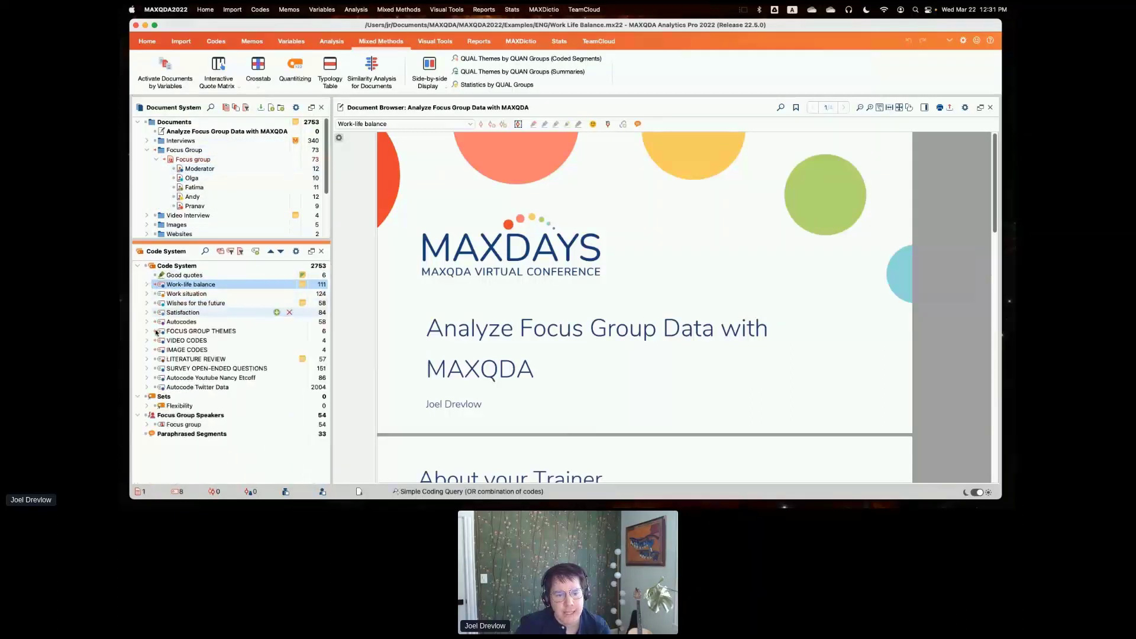
click(147, 424)
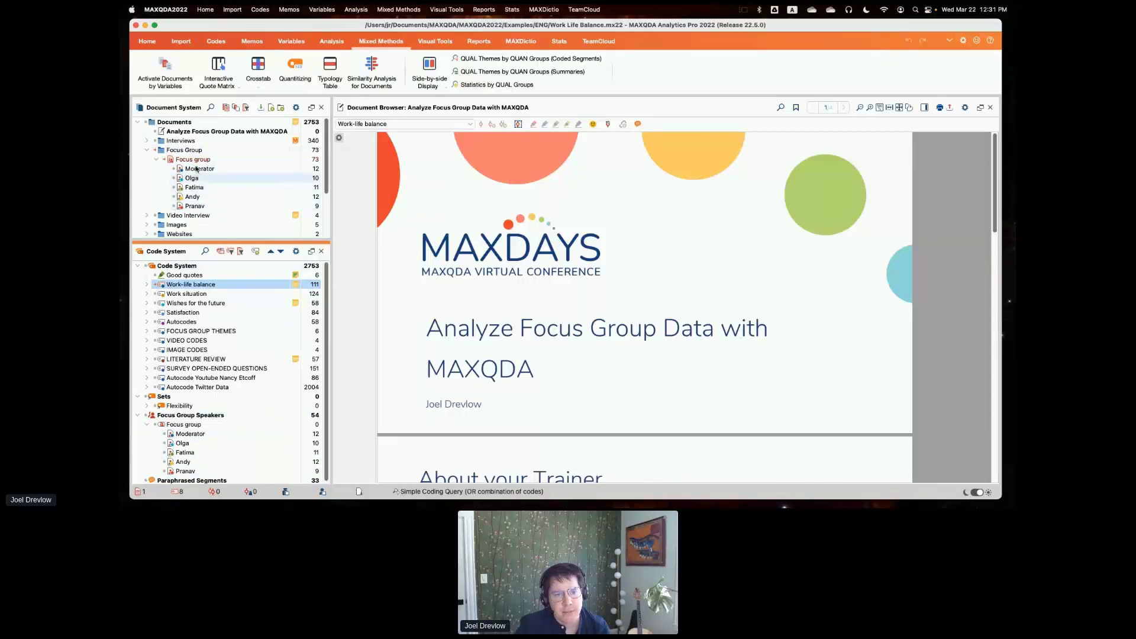
- Activate the code of the speaker listed directly below the Moderator under Focus Group Speakers and show an enlarged Retrieved Segments window
drag(200, 240, 200, 244)
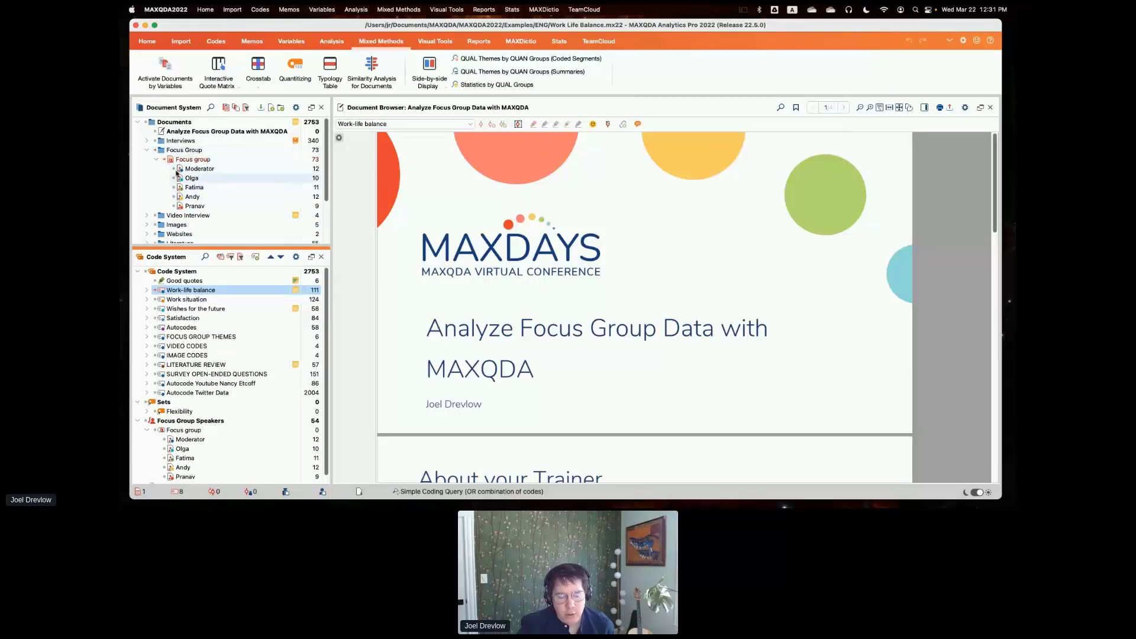
click(164, 449)
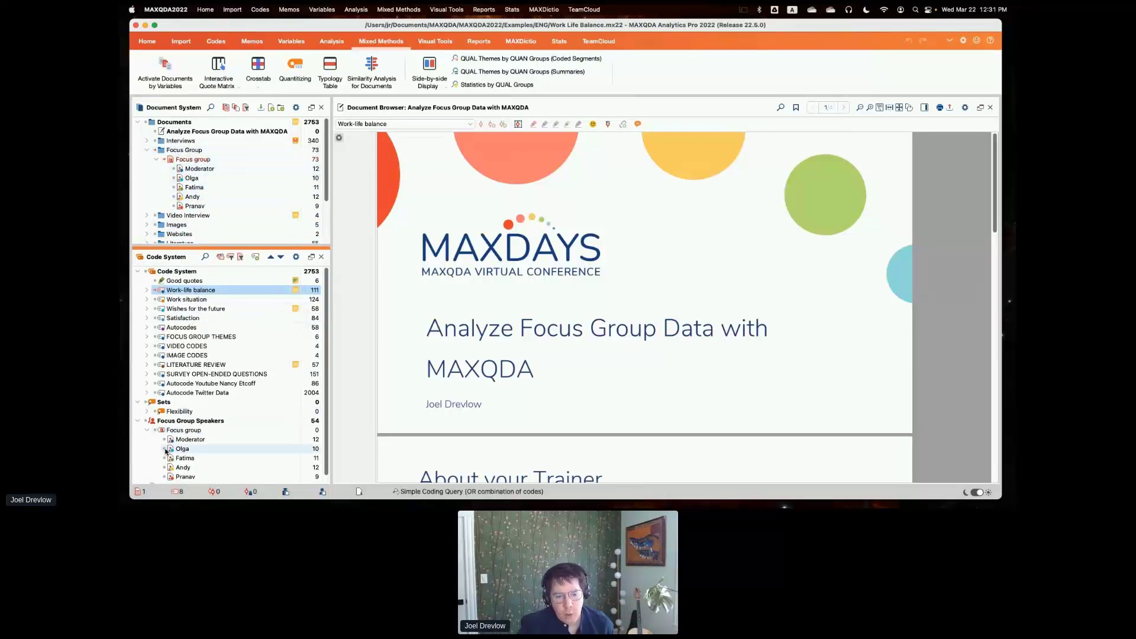
click(146, 41)
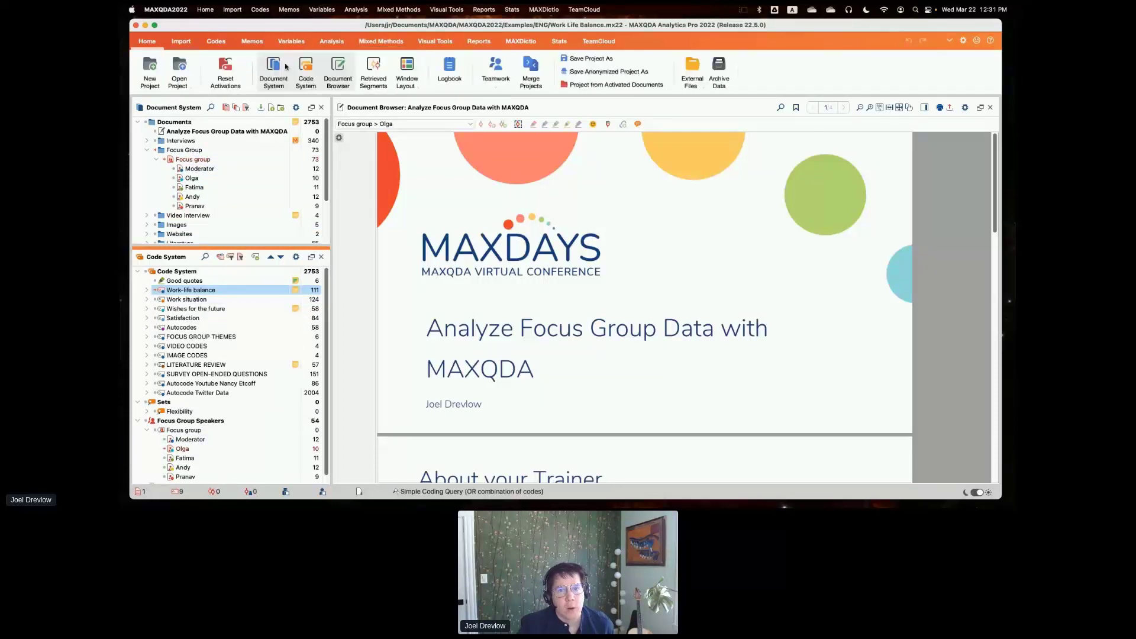
click(373, 71)
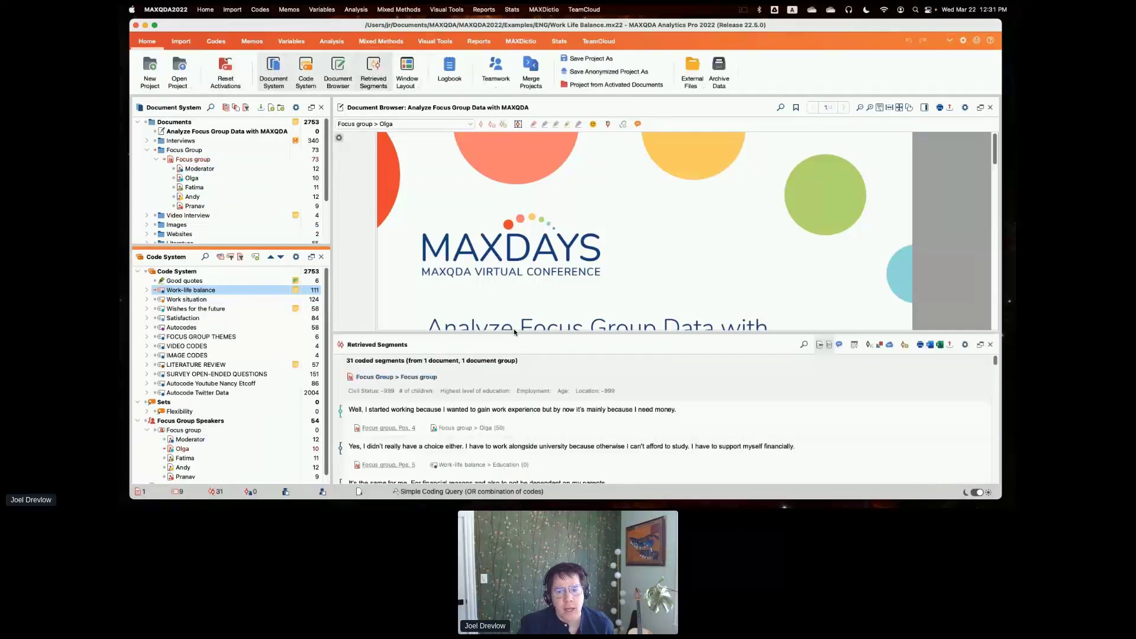
drag(514, 331, 514, 200)
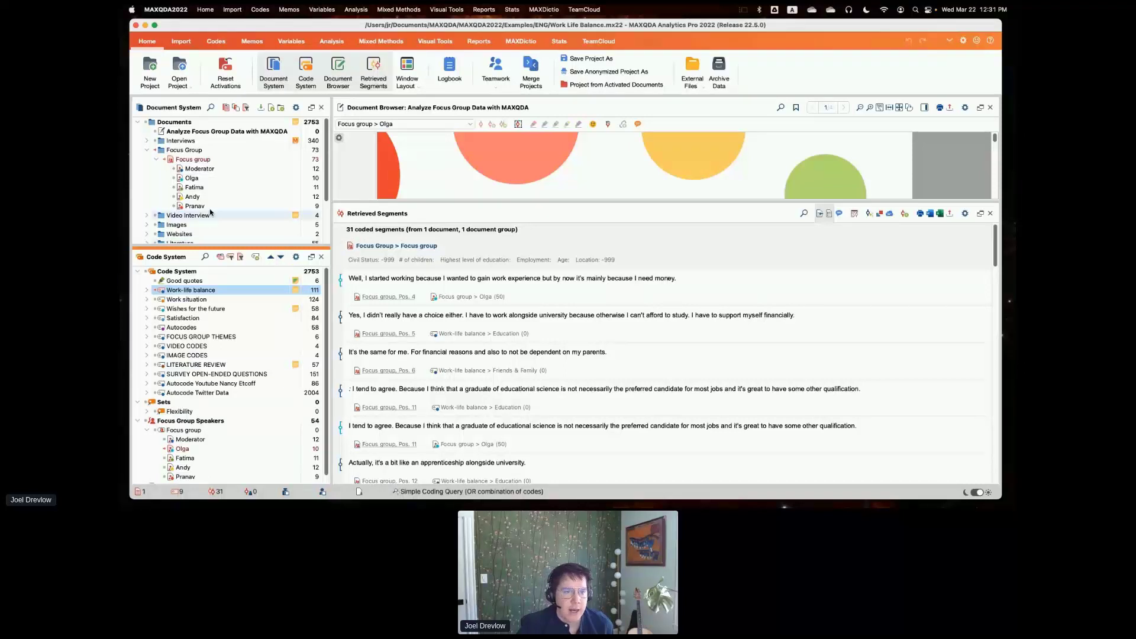
- Reset all activations, and activate only the Focus group document with the code of the speaker directly below the Moderator to retrieve that speaker's segments
click(225, 107)
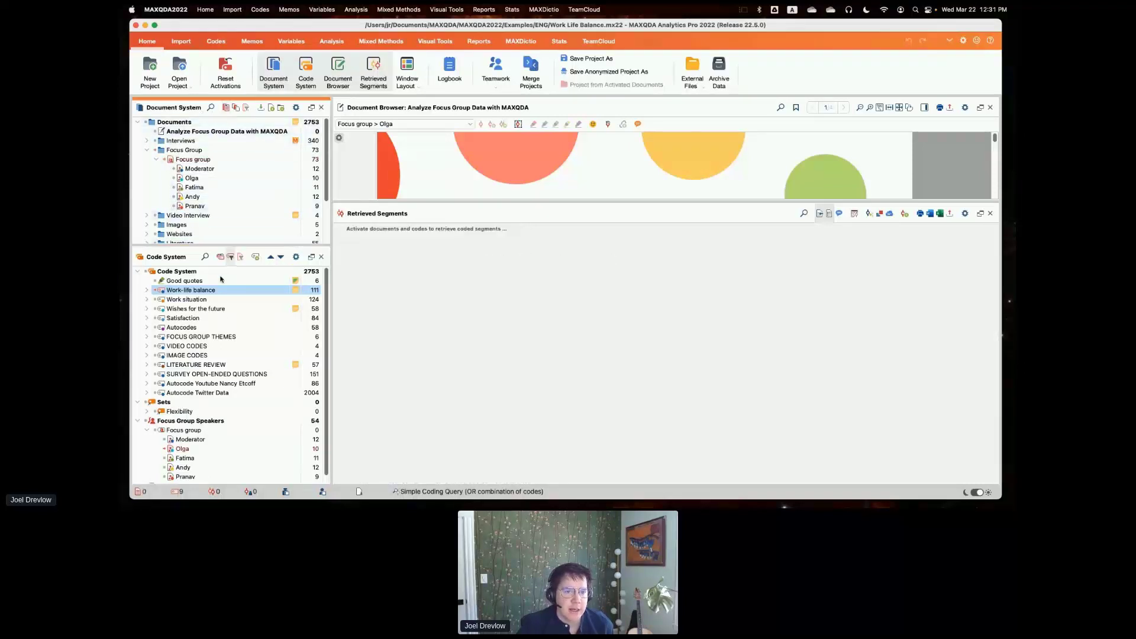
click(221, 257)
click(165, 160)
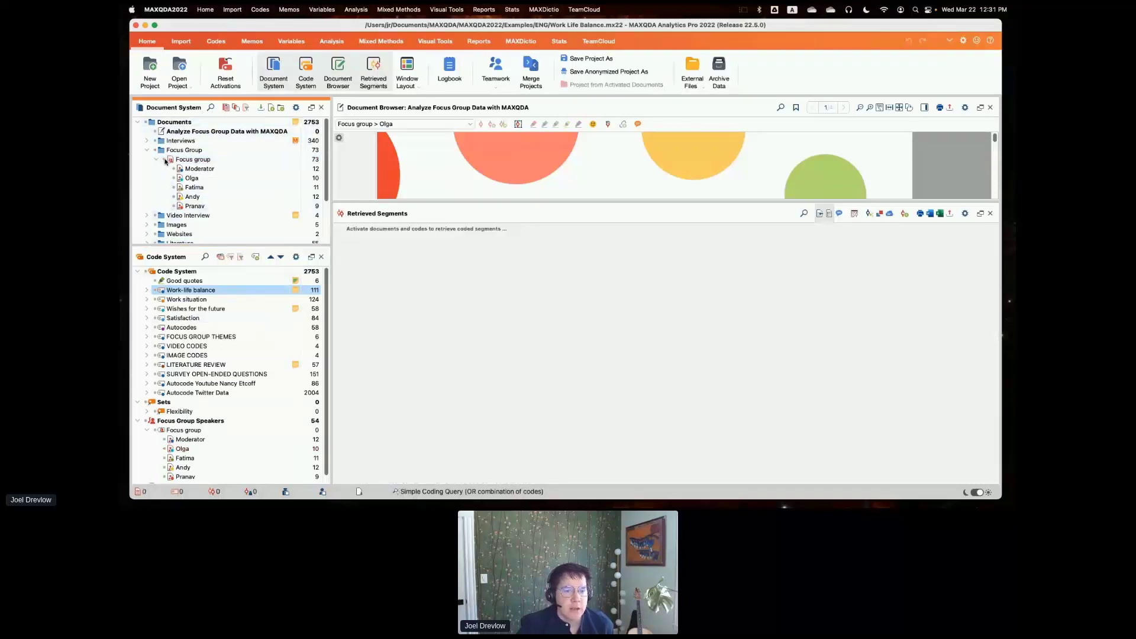
click(167, 440)
click(167, 440)
click(170, 450)
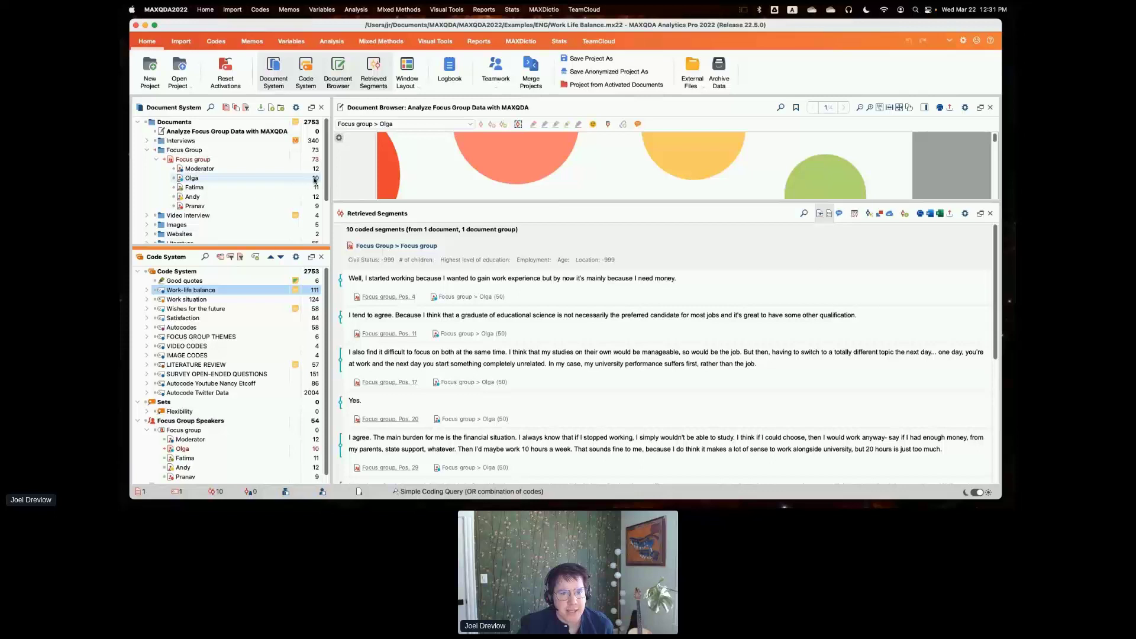
drag(486, 201, 485, 182)
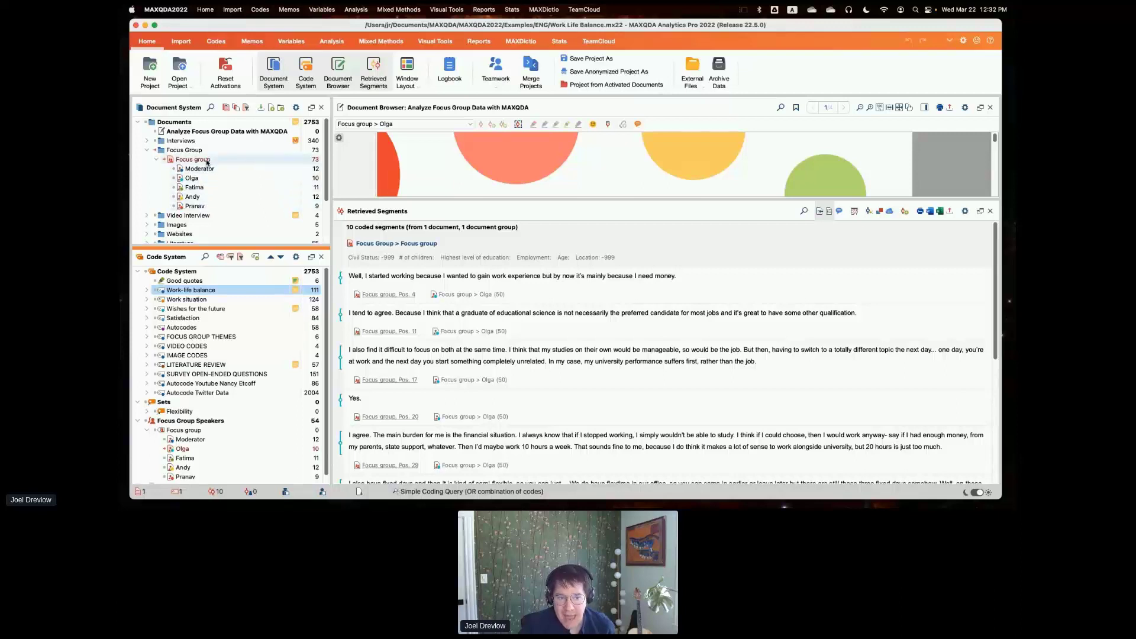
- Replace the Focus group document activation with its third and fourth listed speakers, and activate the Work-life balance codes to retrieve their segments
click(166, 160)
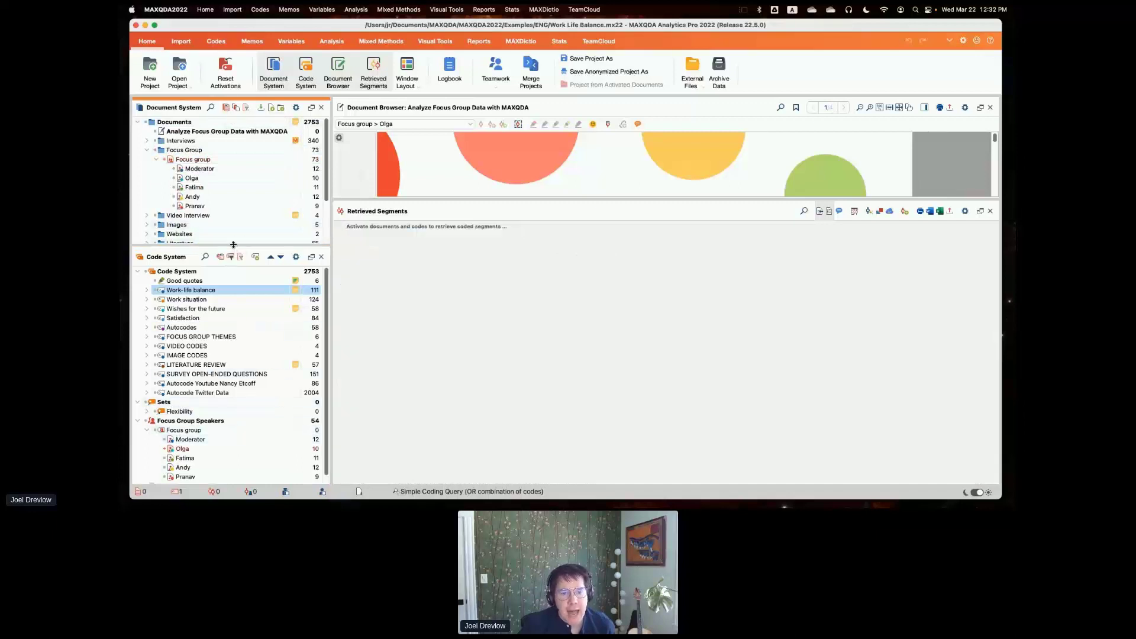
drag(230, 250, 228, 259)
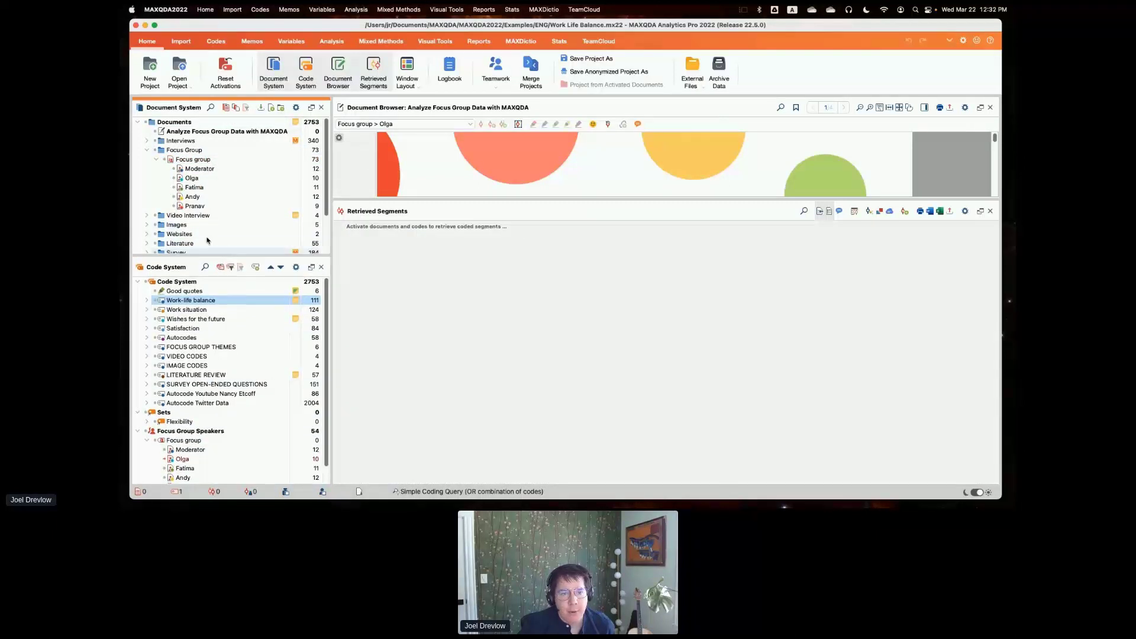
click(174, 187)
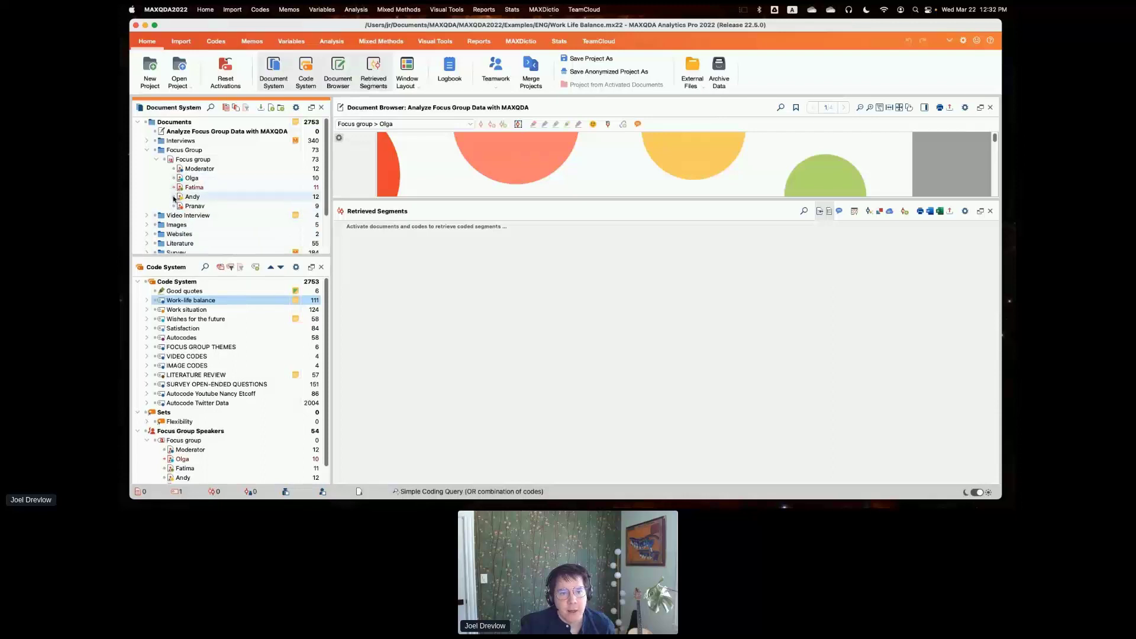
click(174, 197)
drag(210, 254, 211, 232)
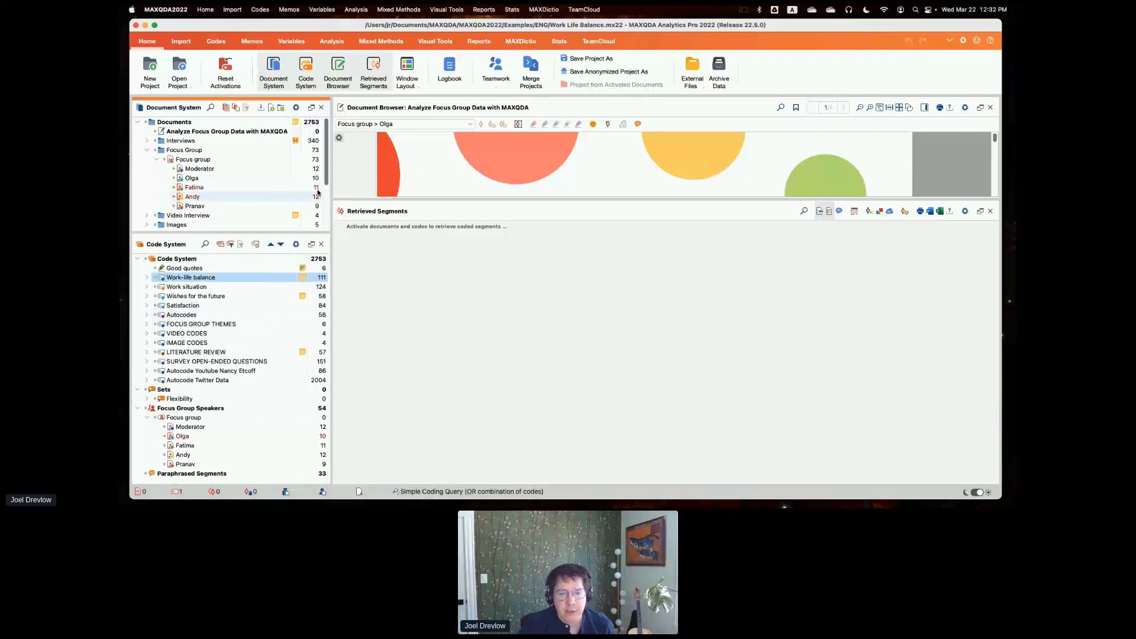
click(155, 279)
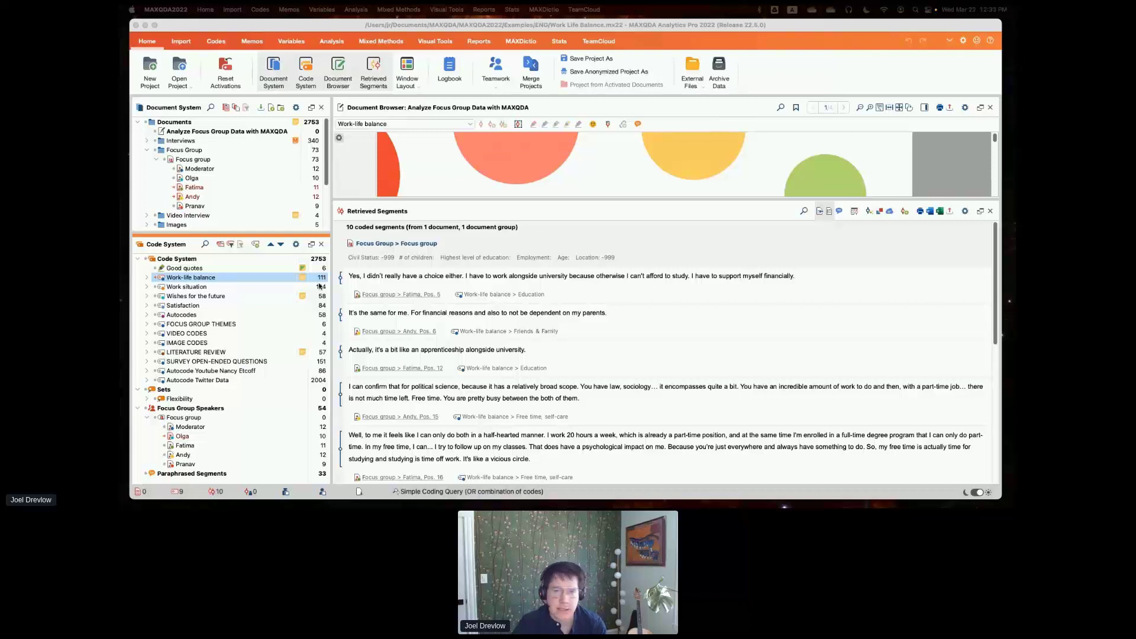
- Reset all document and code activations, giving the Document System window slightly more height
click(396, 41)
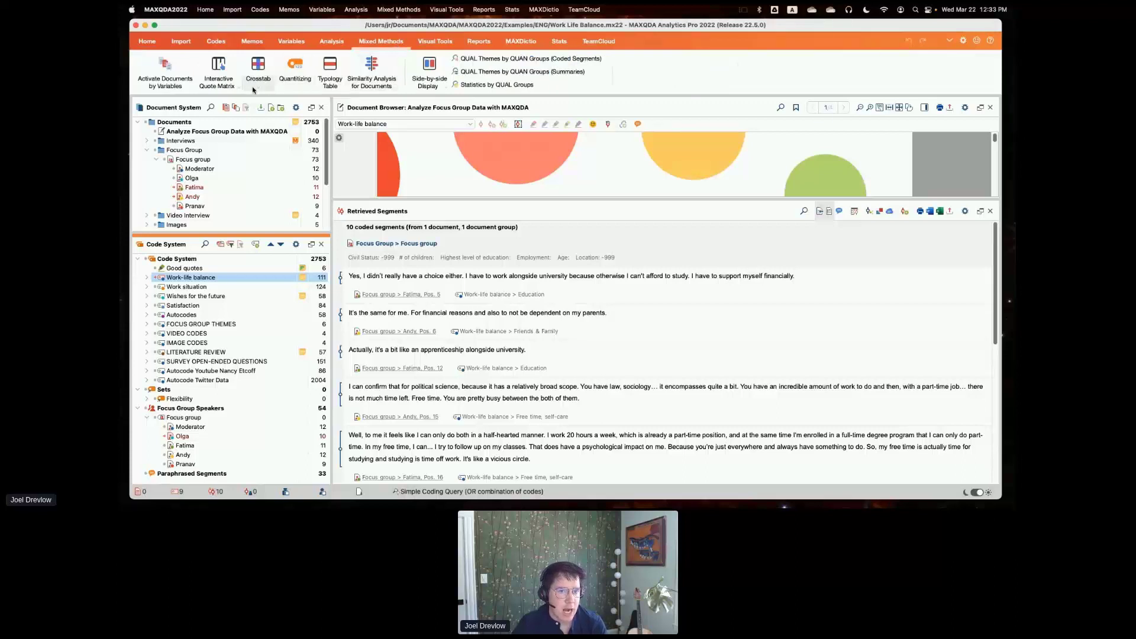
click(257, 88)
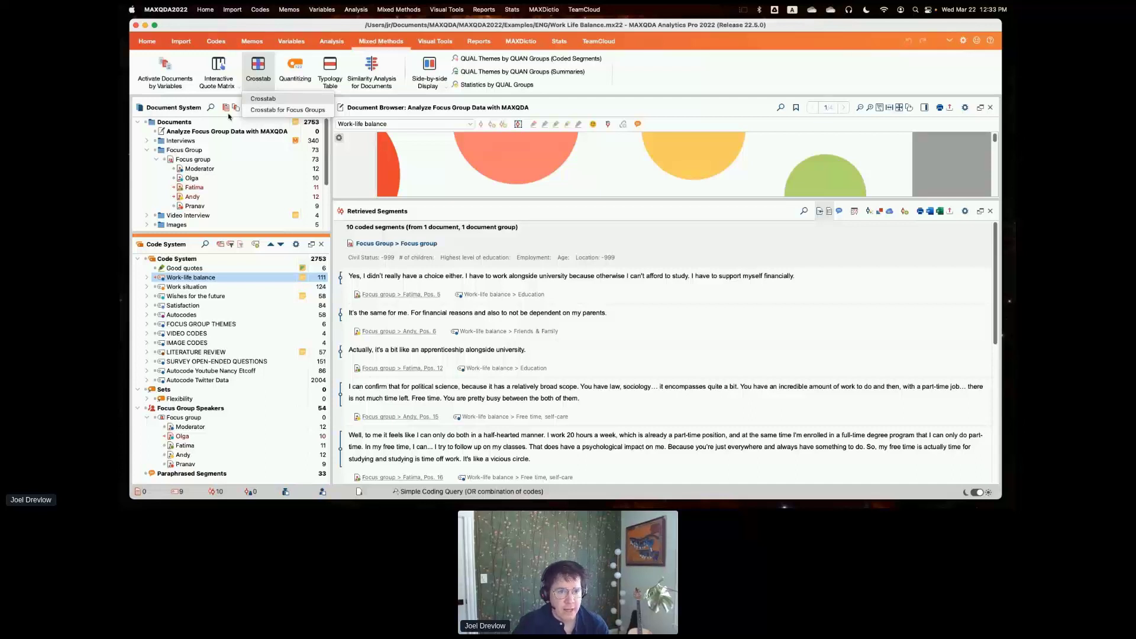
click(560, 214)
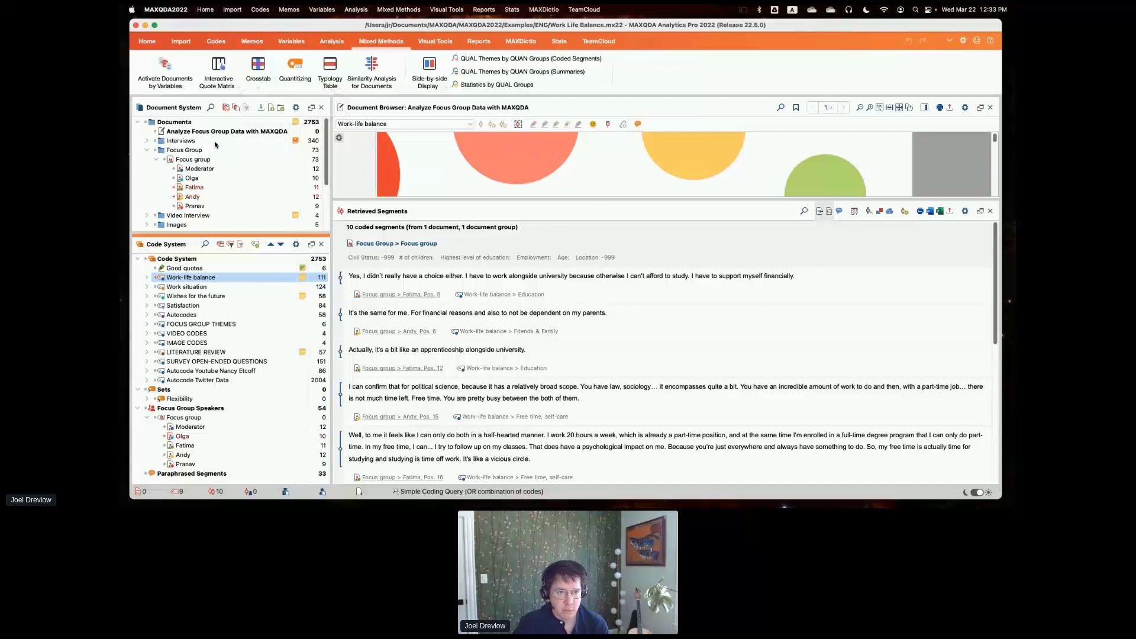
click(227, 108)
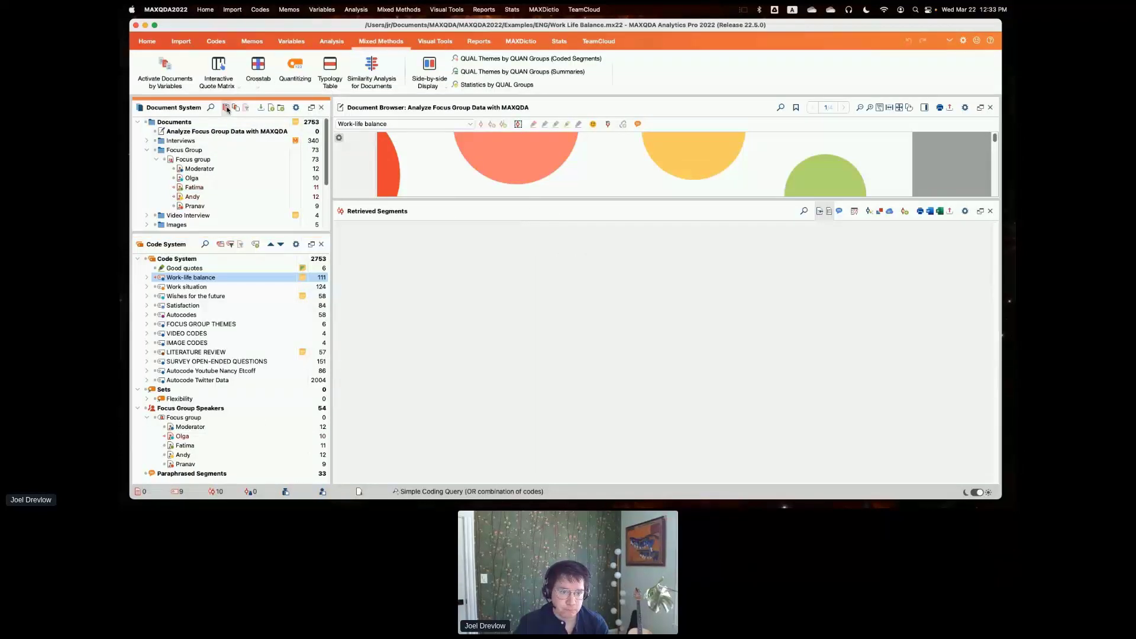
click(221, 243)
drag(225, 232, 226, 256)
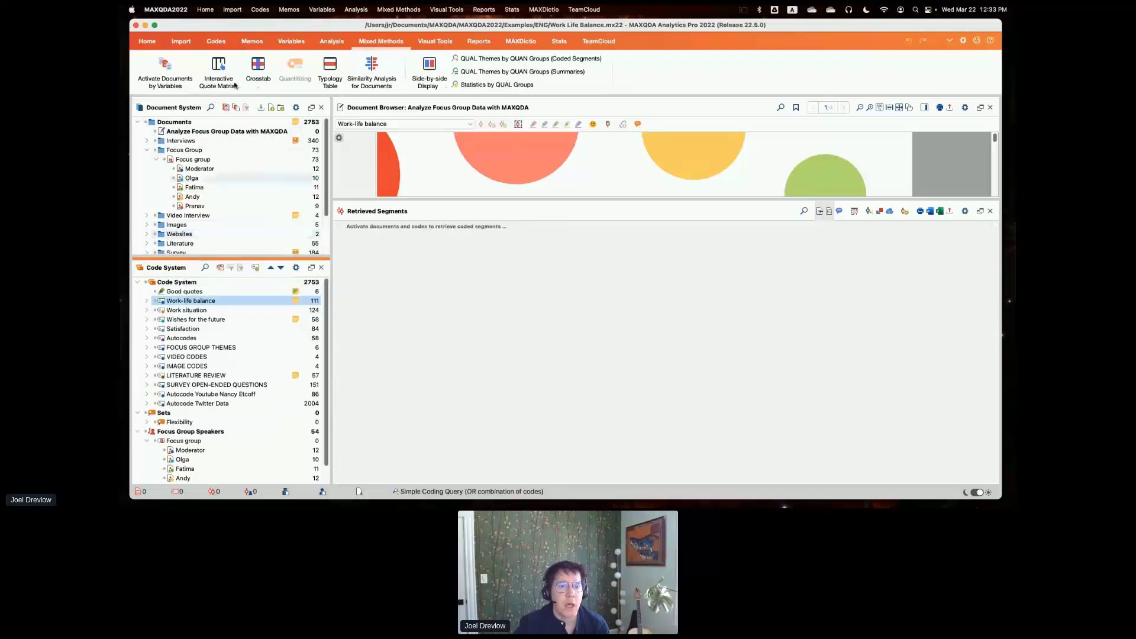
- Open the standard Crosstab setup and clear all its existing Employment column conditions
click(257, 88)
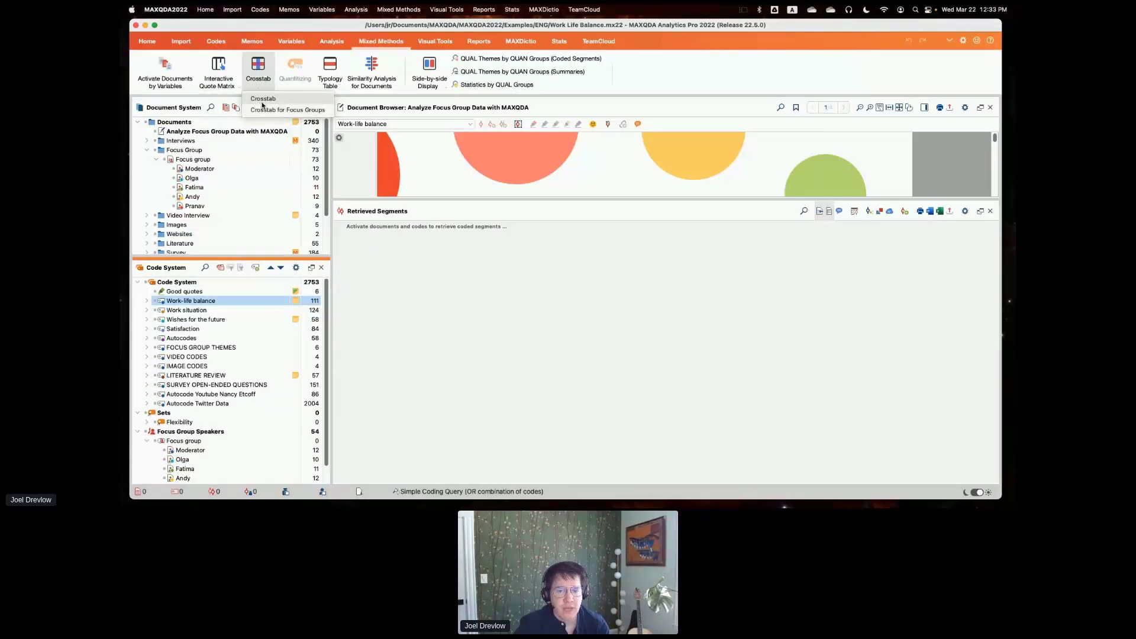
click(263, 98)
drag(441, 124, 400, 87)
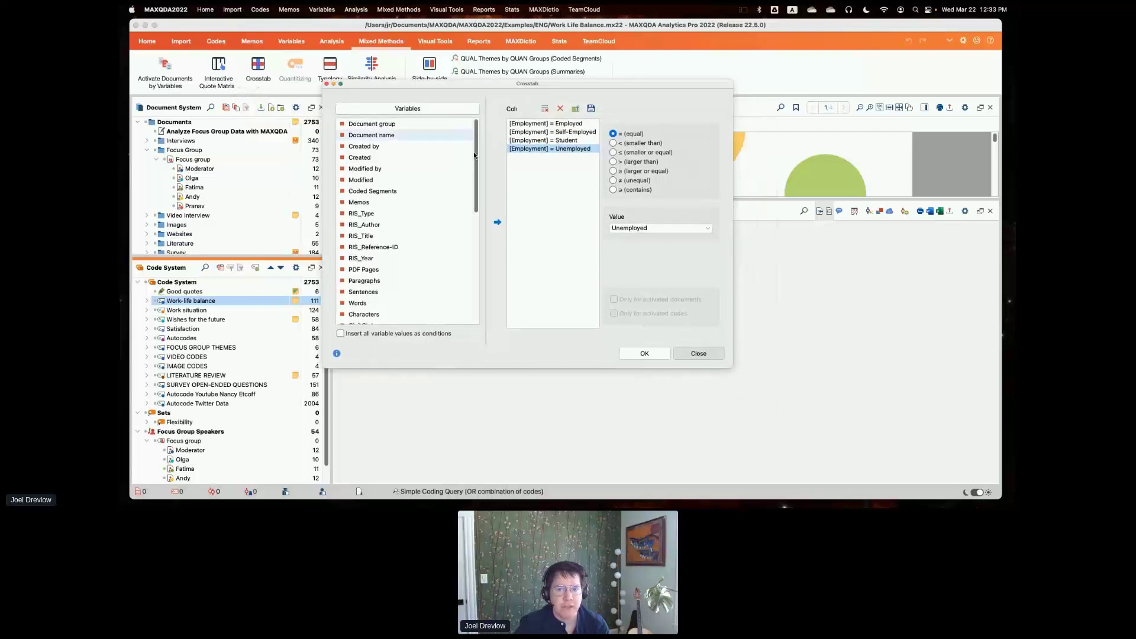
drag(477, 155, 480, 225)
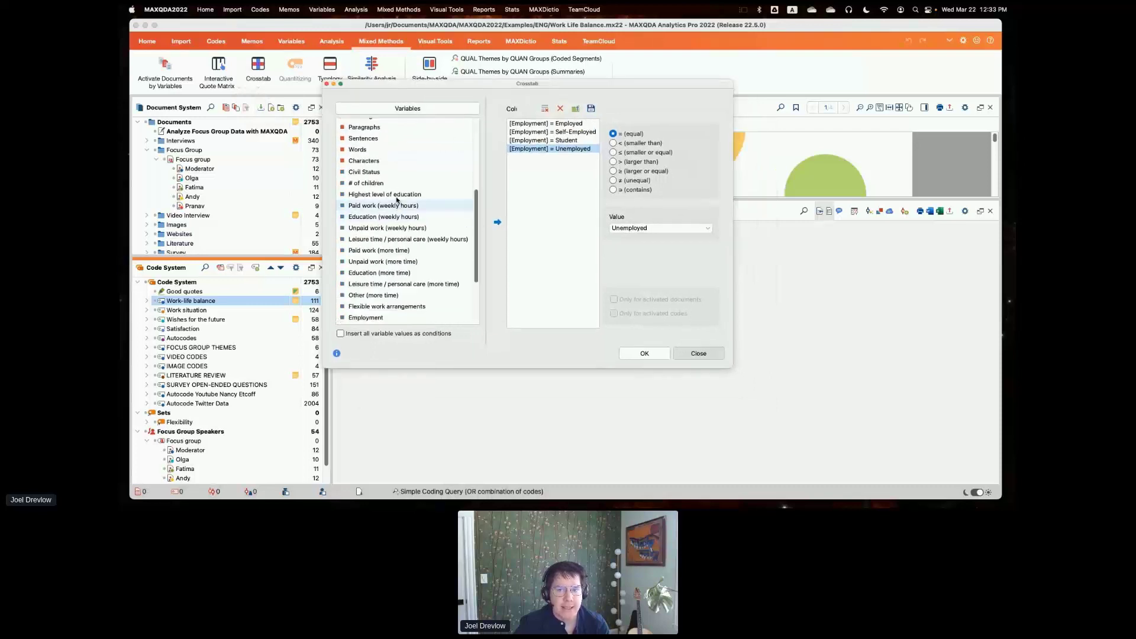
click(560, 108)
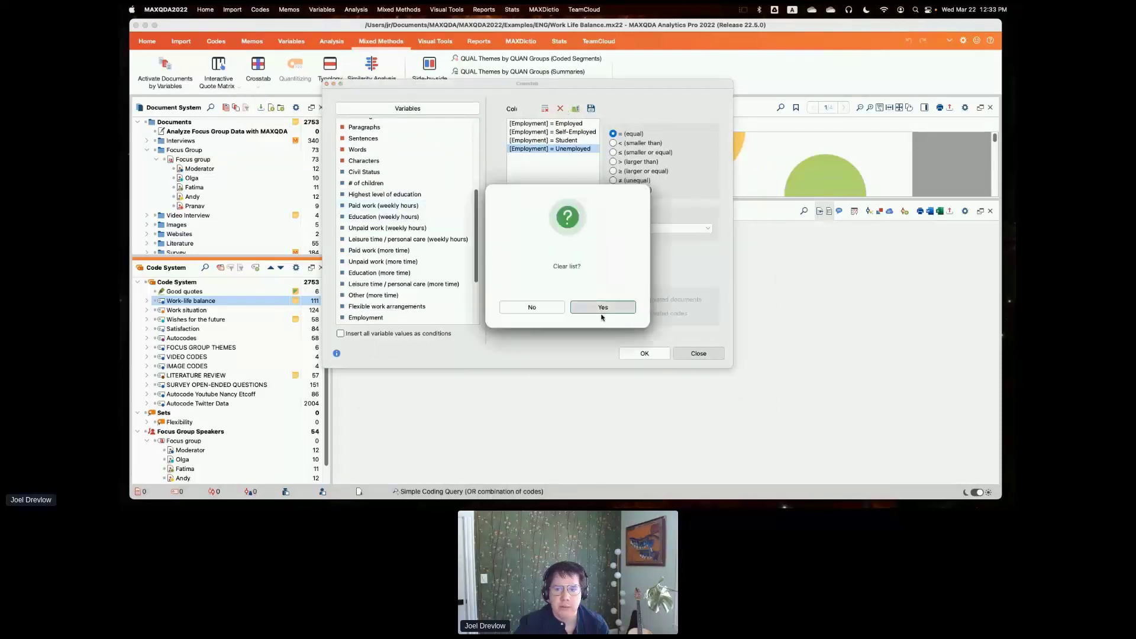
click(603, 307)
double_click(381, 194)
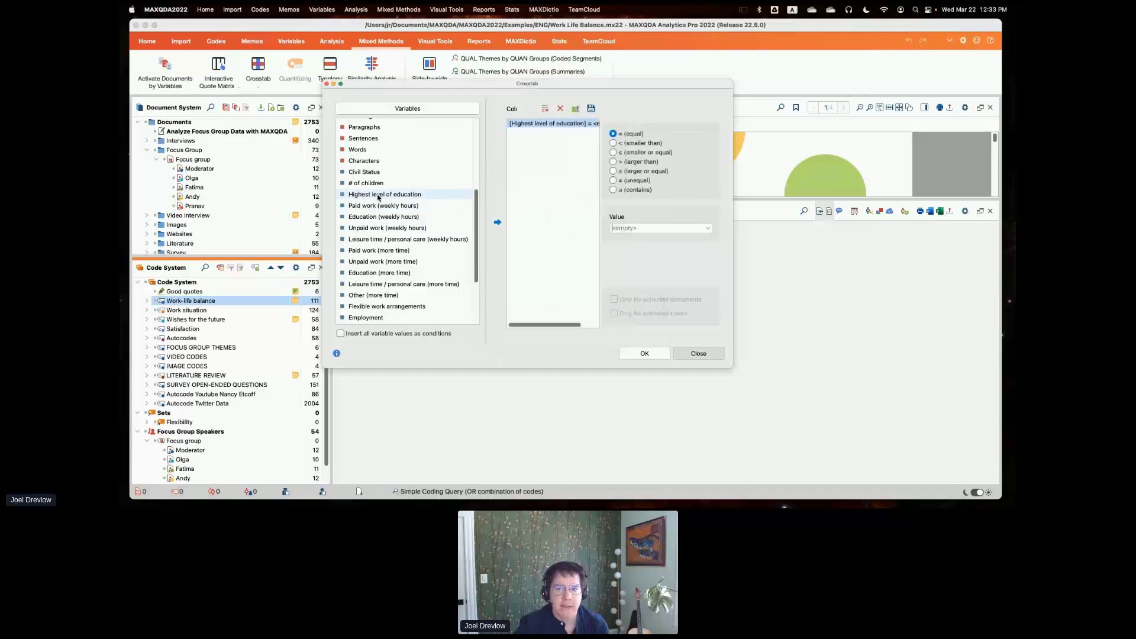
click(561, 108)
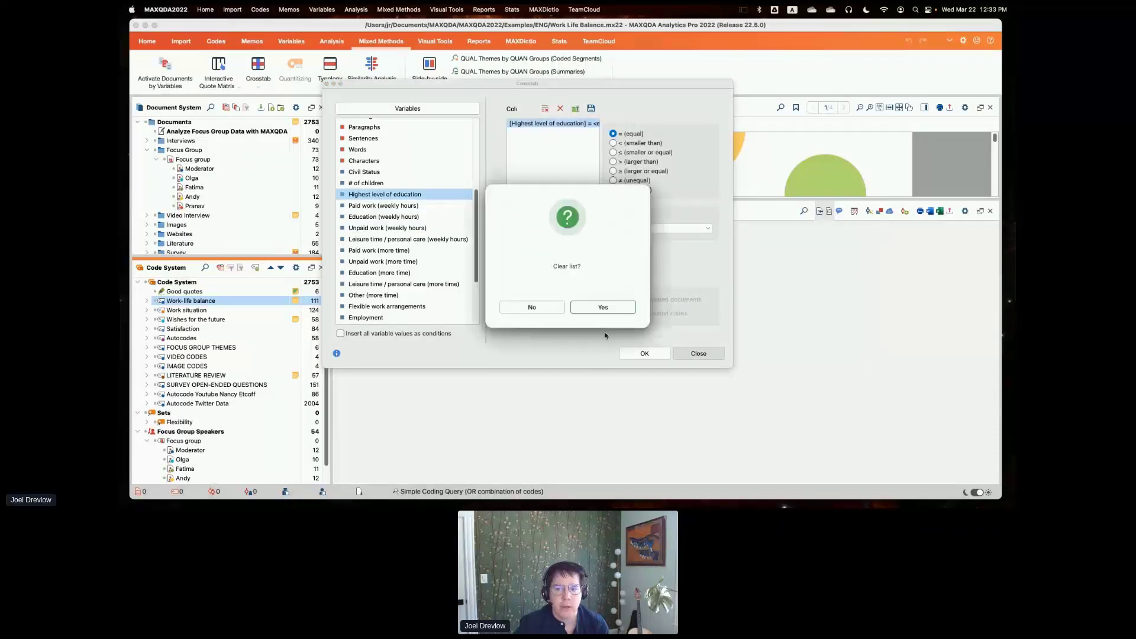
click(602, 307)
- Insert all values of the Highest level of education variable as separate crosstab columns
click(340, 333)
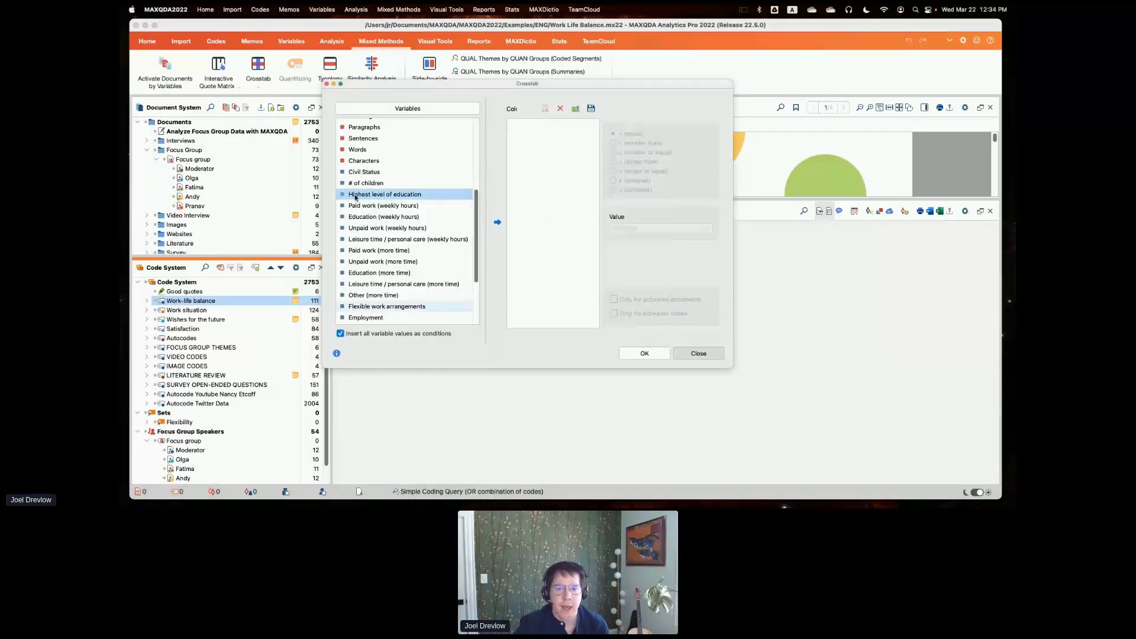
double_click(381, 195)
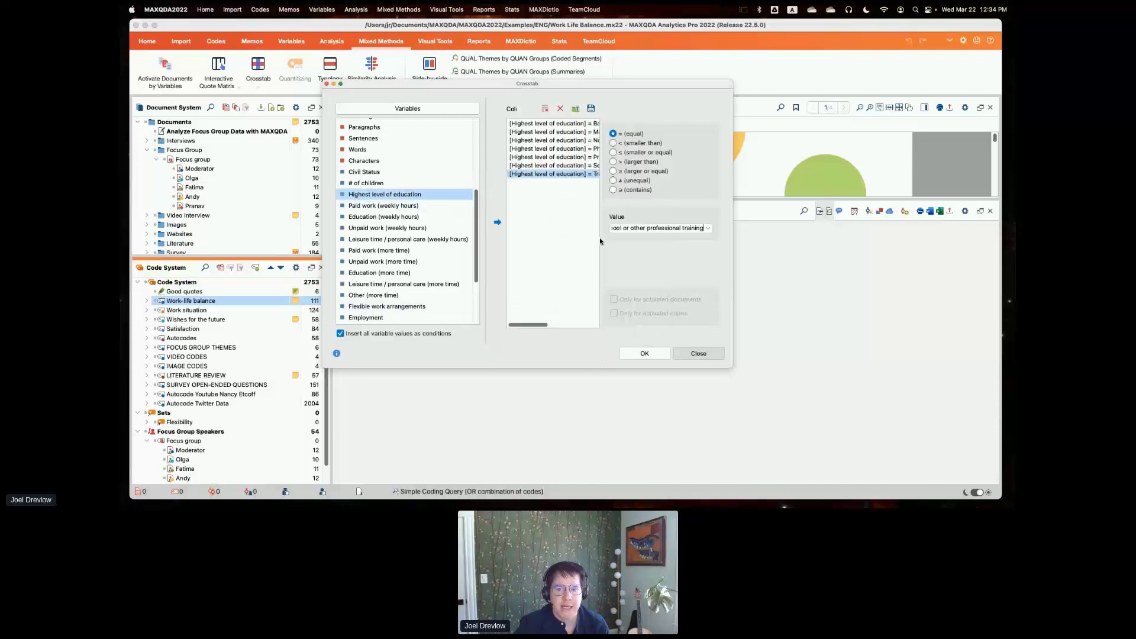
drag(732, 367, 882, 380)
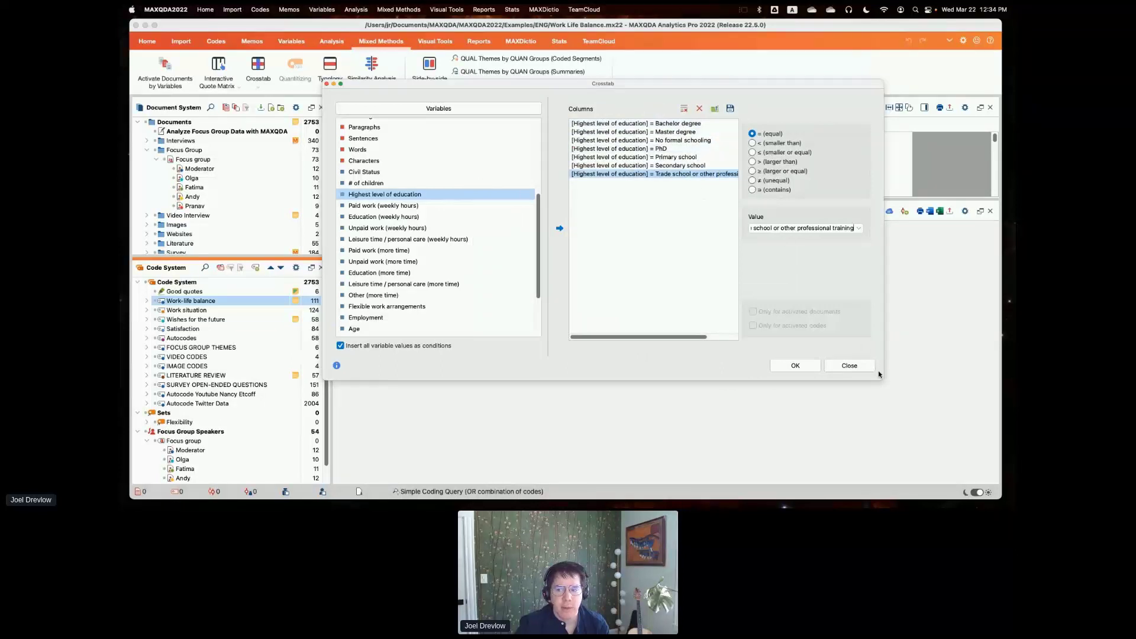
drag(882, 379, 761, 388)
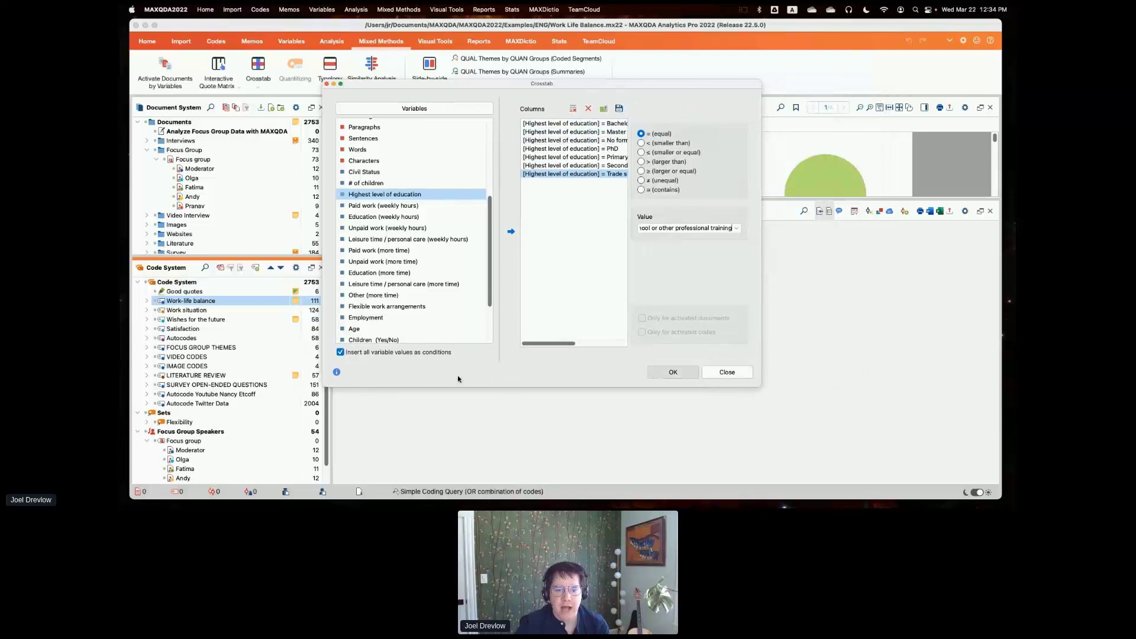
- Activate Work-life balance with its subcodes and generate the crosstab only for activated codes
click(155, 302)
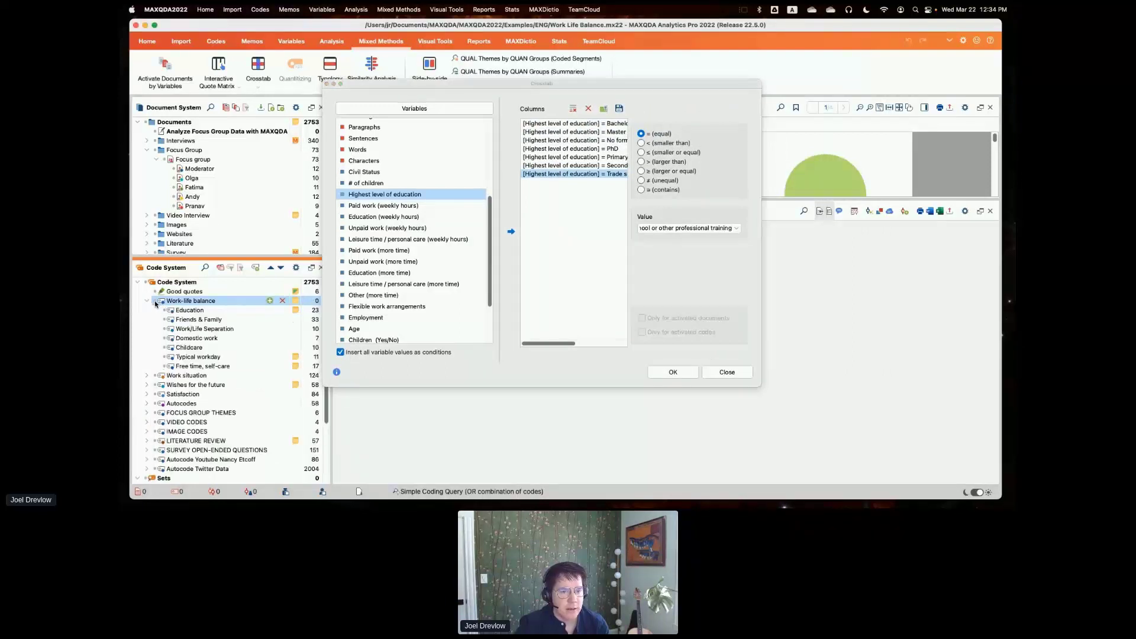
click(641, 332)
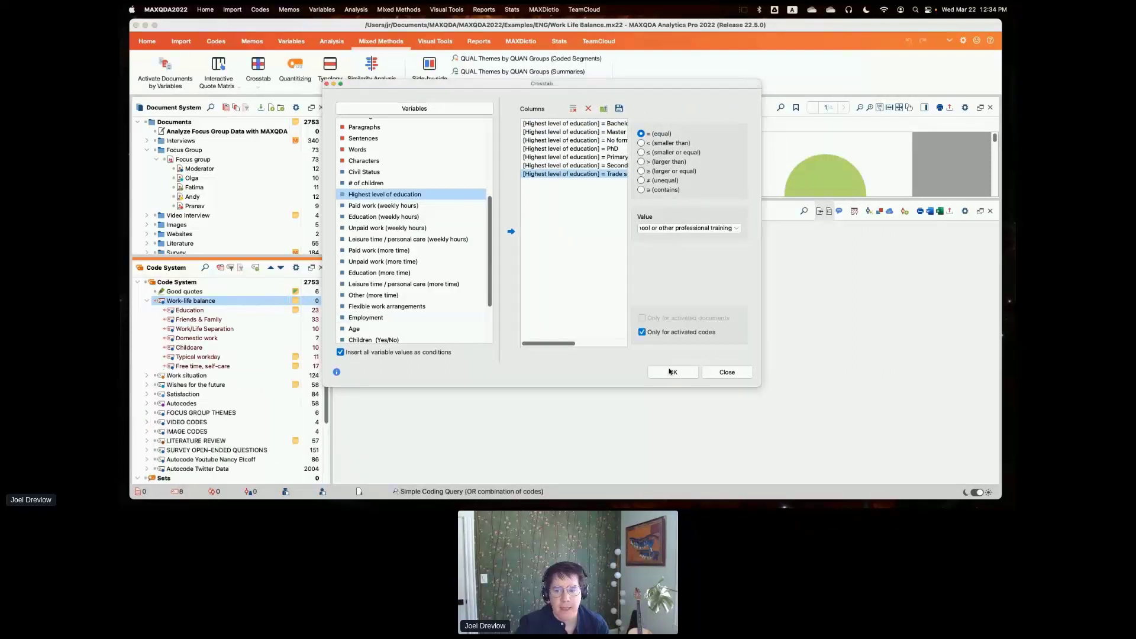
click(663, 370)
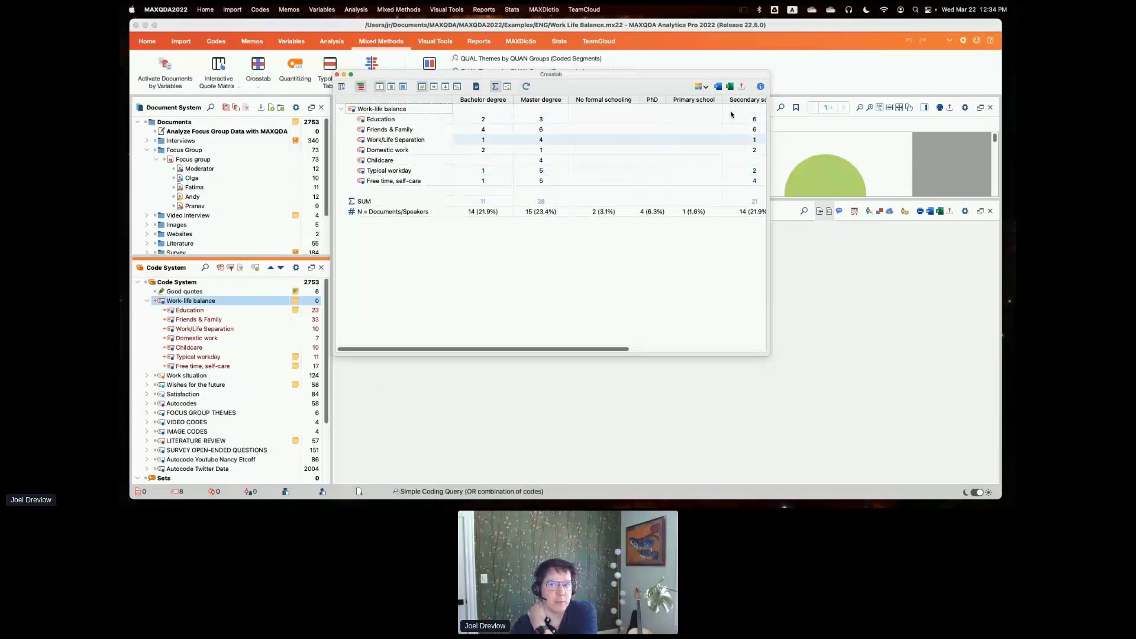
- Compare the Friends & Family, Work/Life Separation and Domestic work segments across education levels in the Interactive Quote Matrix
click(341, 87)
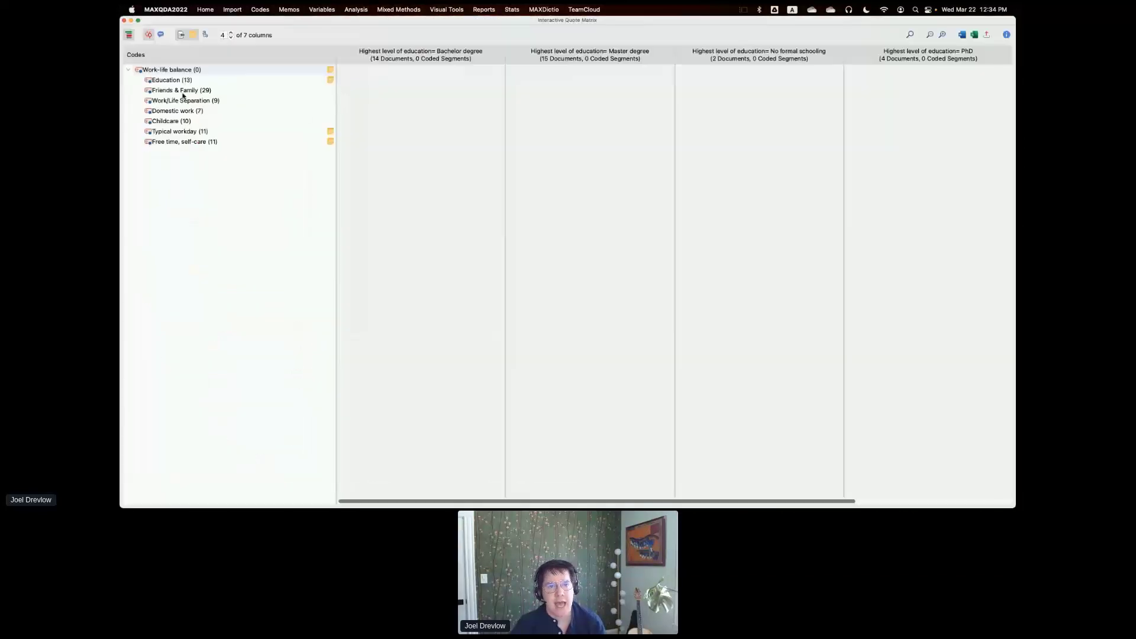
click(183, 91)
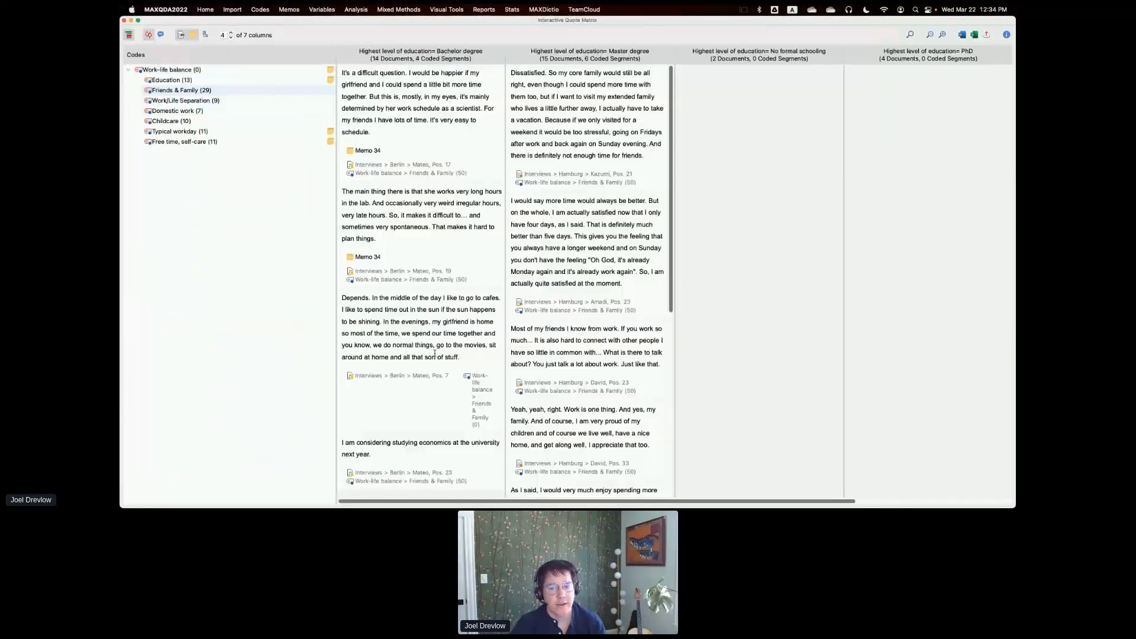
click(199, 101)
click(194, 113)
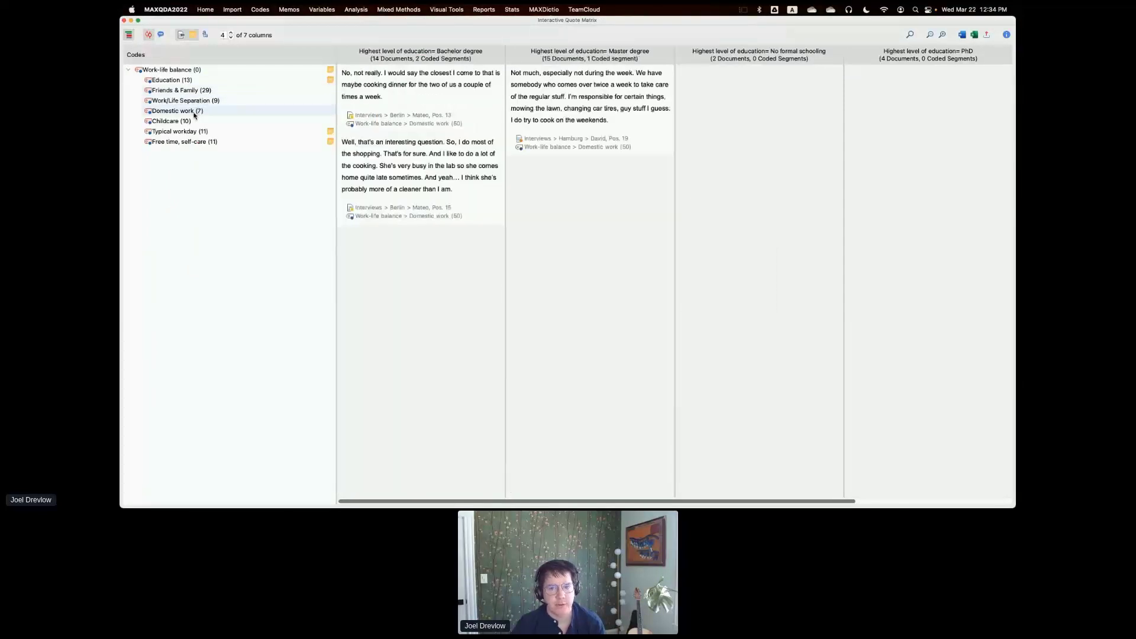
- Compare the Childcare segments across education levels with comments on coded segments displayed
click(185, 121)
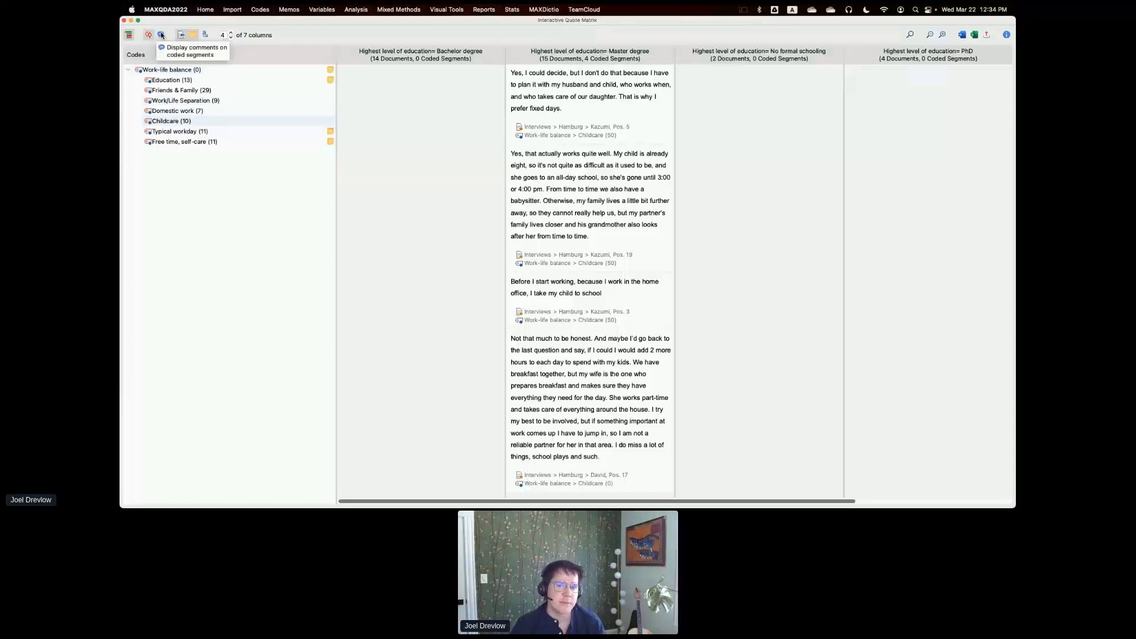
click(161, 35)
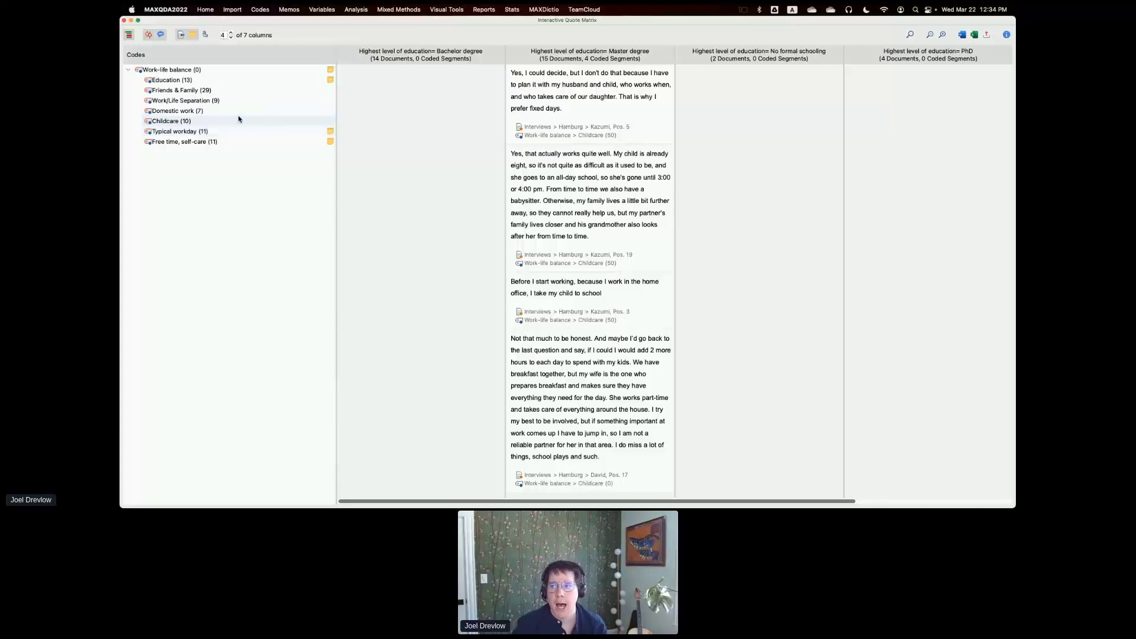
- Close the Interactive Quote Matrix and the crosstab to return to the main project window
drag(216, 20, 222, 39)
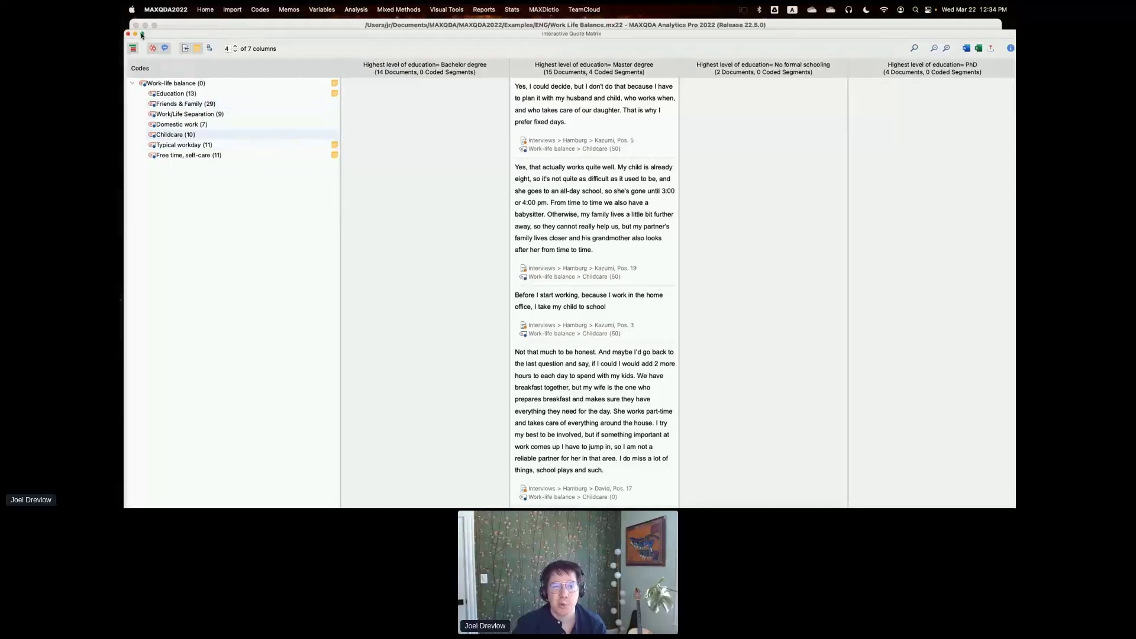
drag(126, 30, 235, 147)
drag(325, 149, 305, 100)
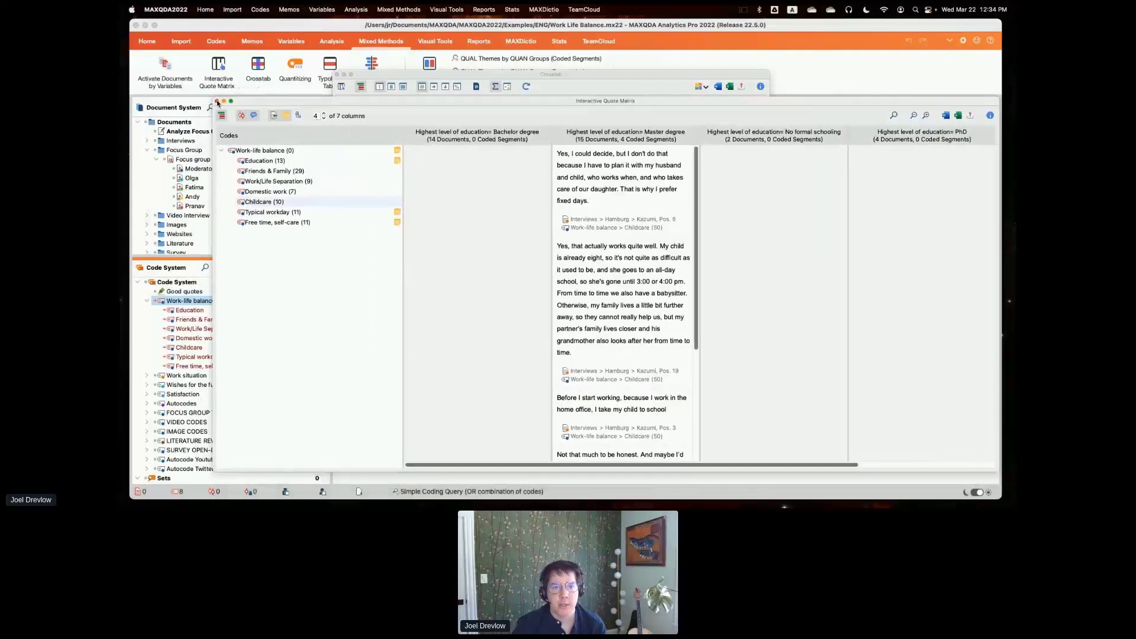
click(217, 101)
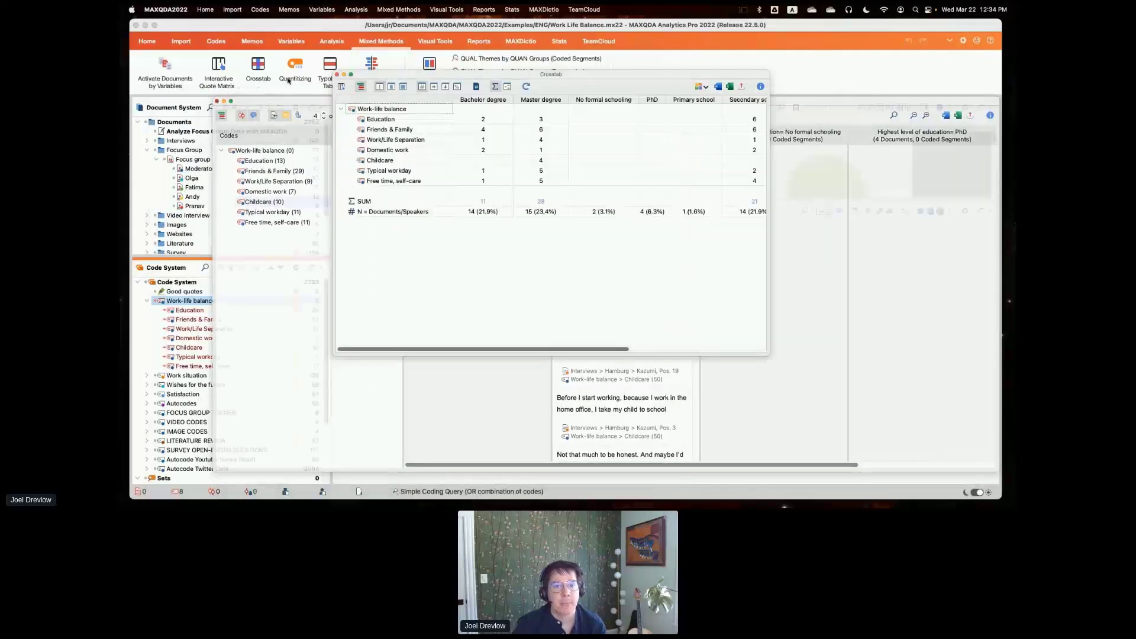
click(337, 74)
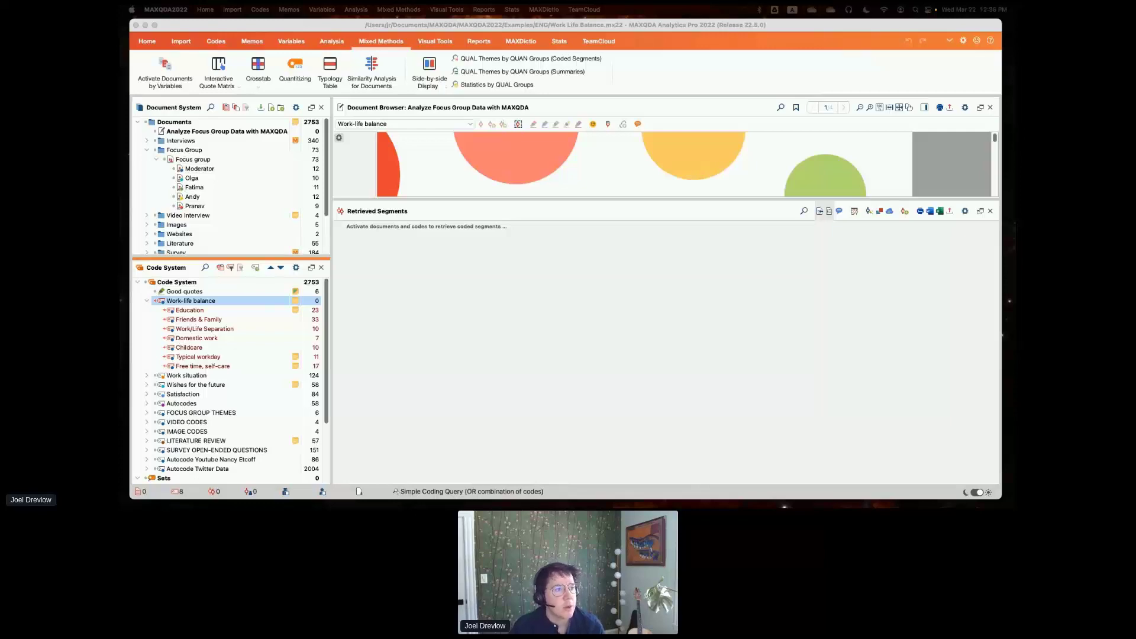
- Switch to the Focus group document in Word, examine the moderator's and first participant's speaker labels, and close the document
drag(120, 24, 651, 24)
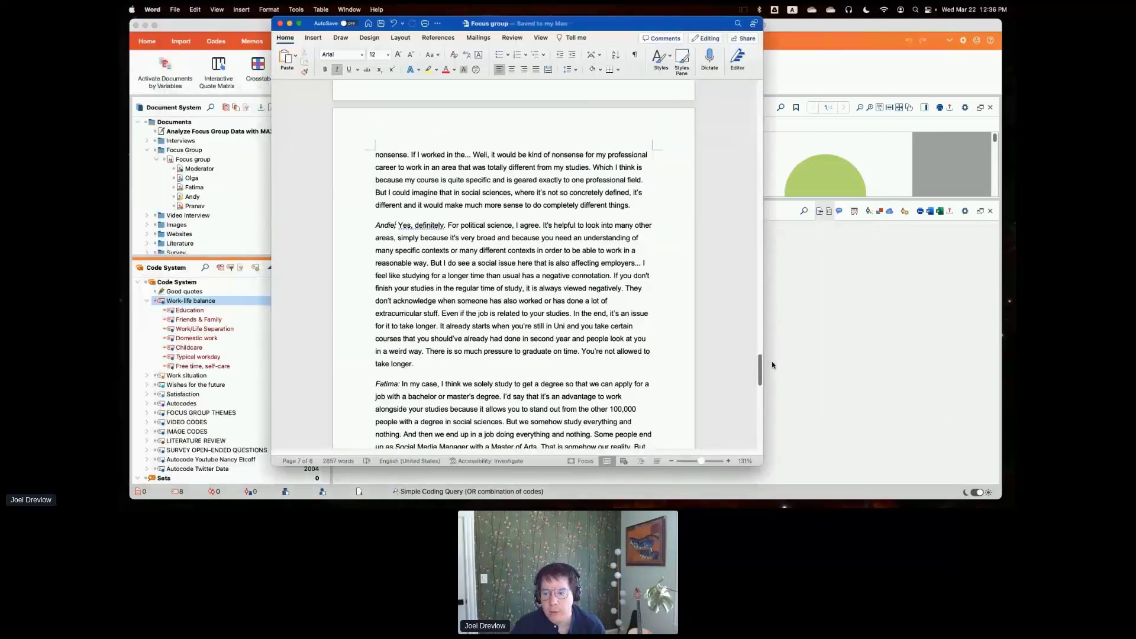
drag(761, 370, 765, 87)
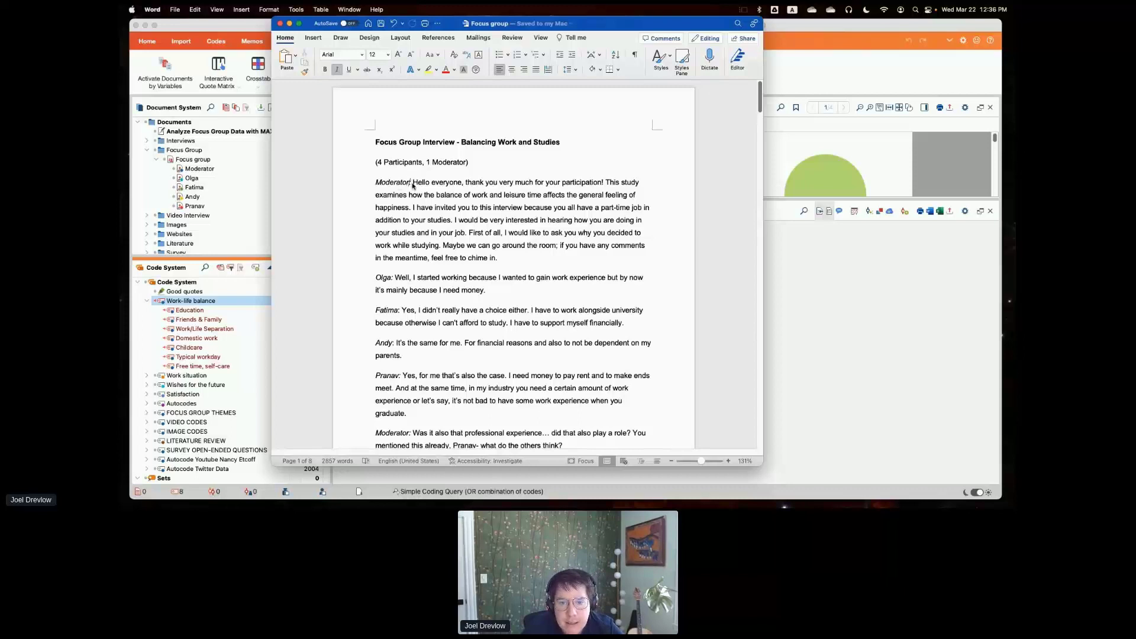
mouse_move(410, 184)
mouse_down()
mouse_move(395, 184)
mouse_move(415, 184)
mouse_up()
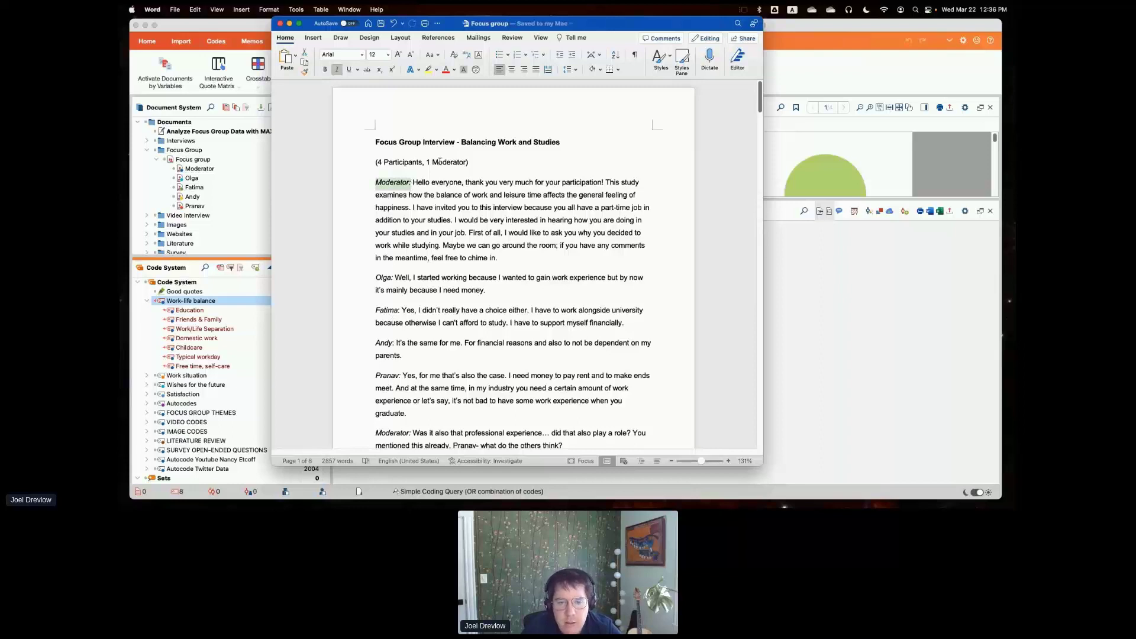
click(411, 184)
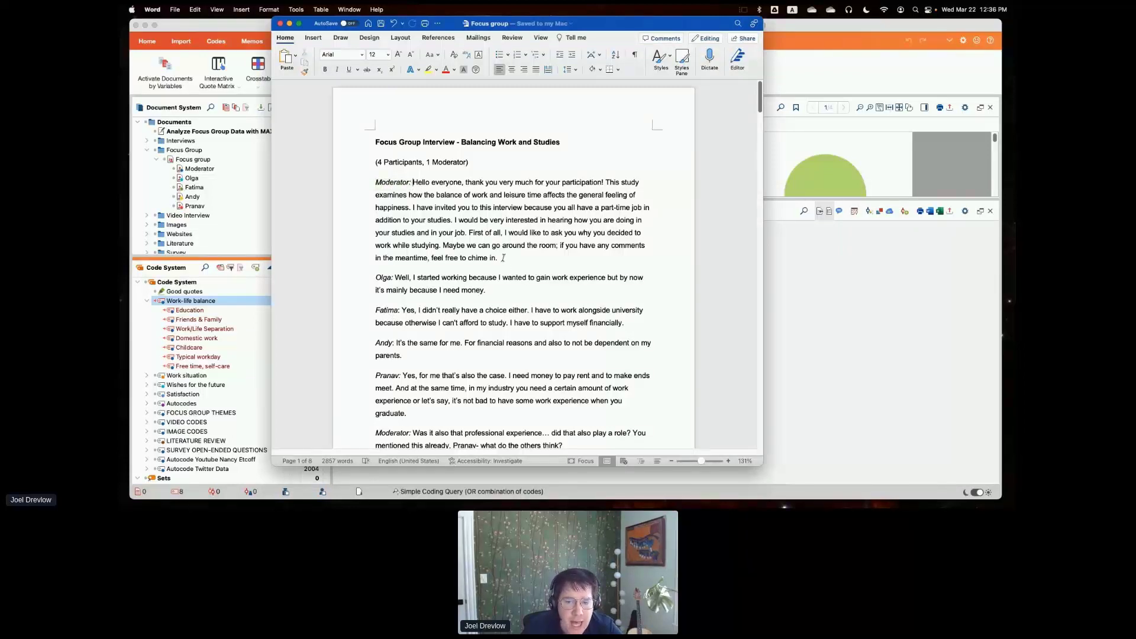
drag(375, 278, 396, 279)
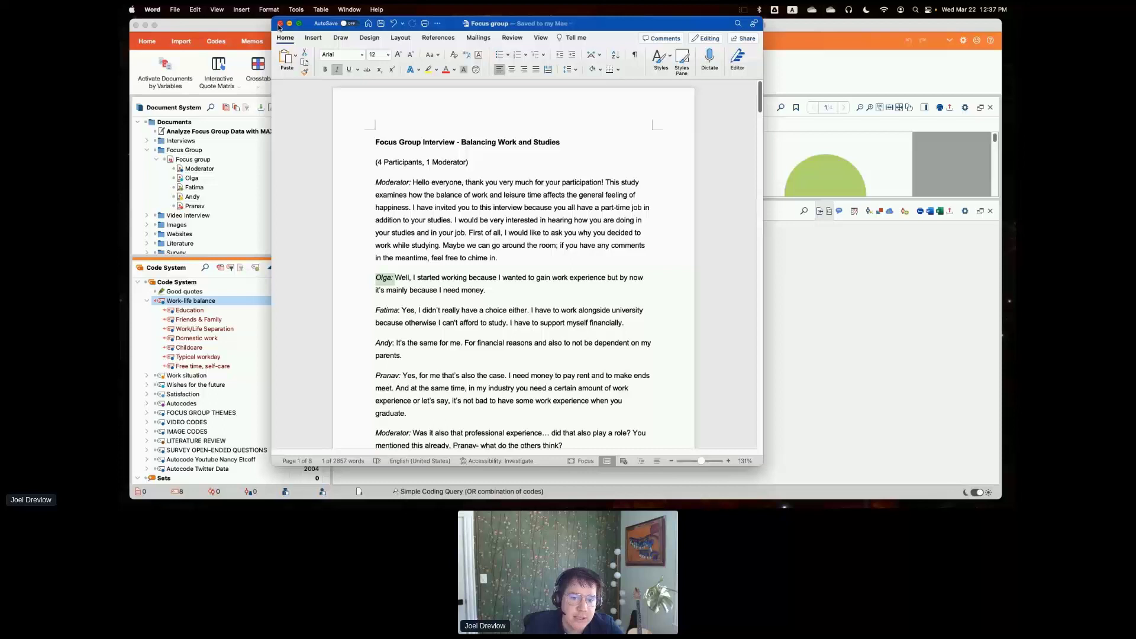
click(381, 281)
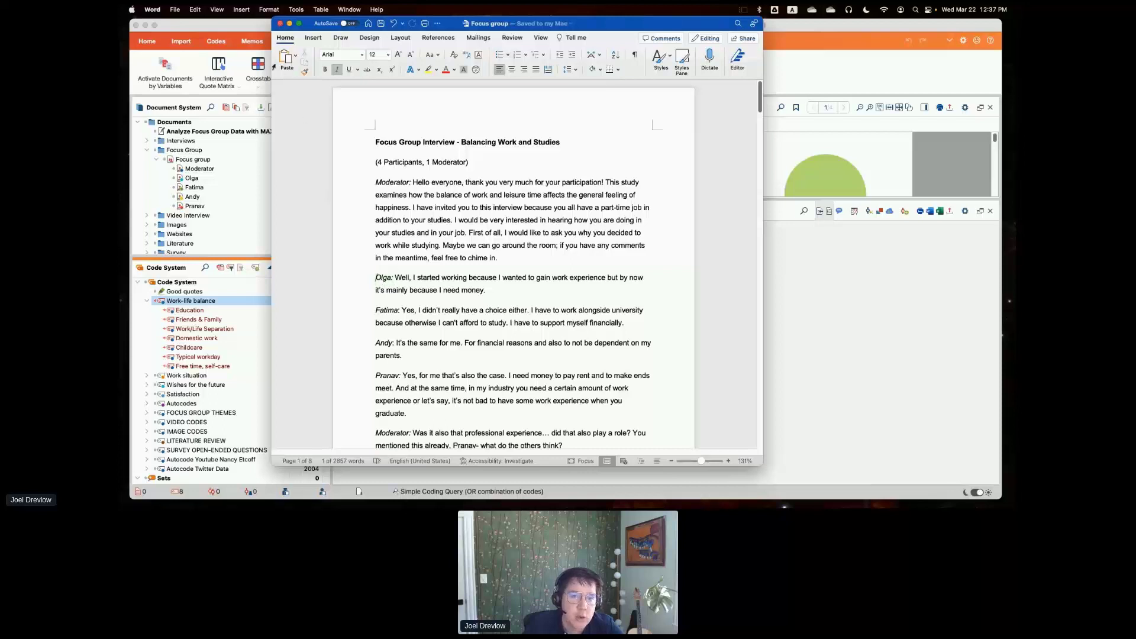
click(282, 24)
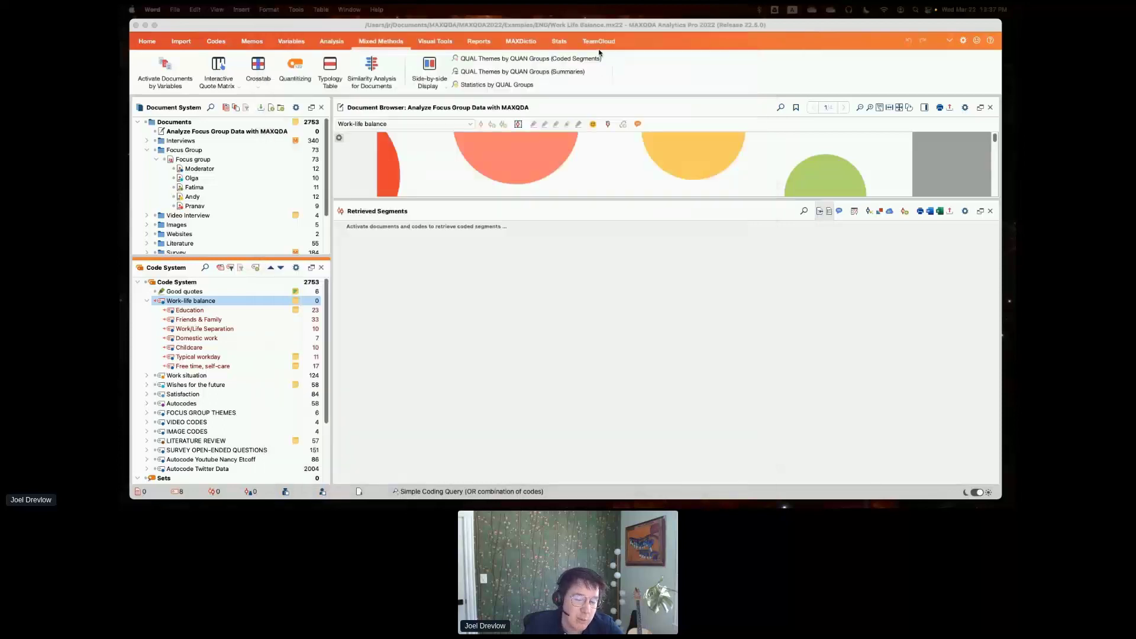
- Close the Retrieved Segments window, give the Document System more height, and show the import options
click(990, 210)
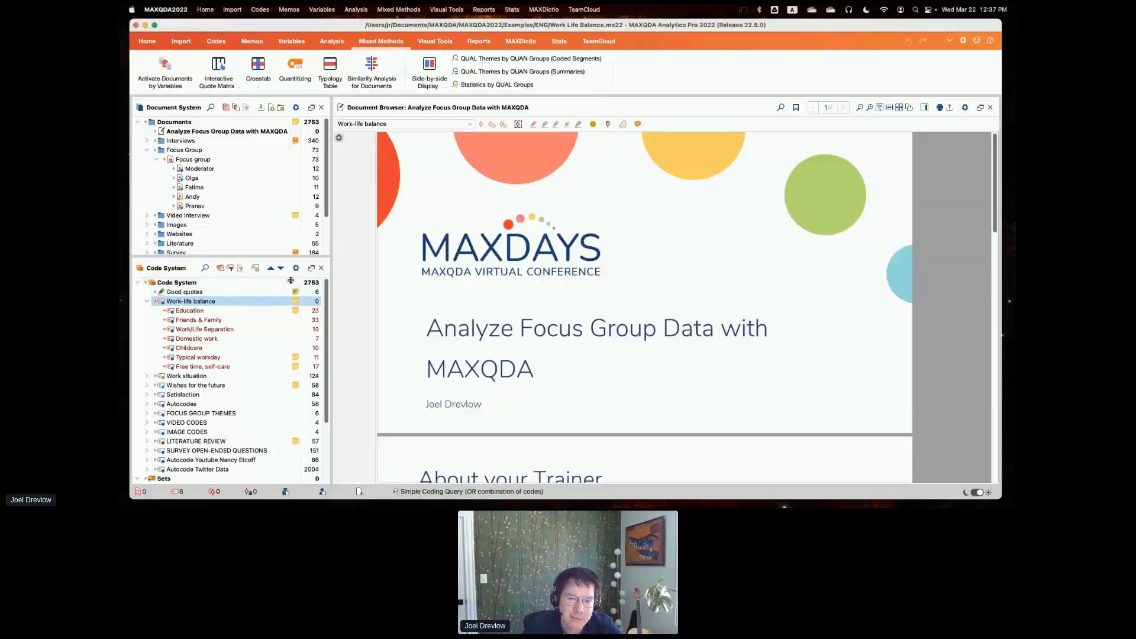
drag(290, 280, 290, 303)
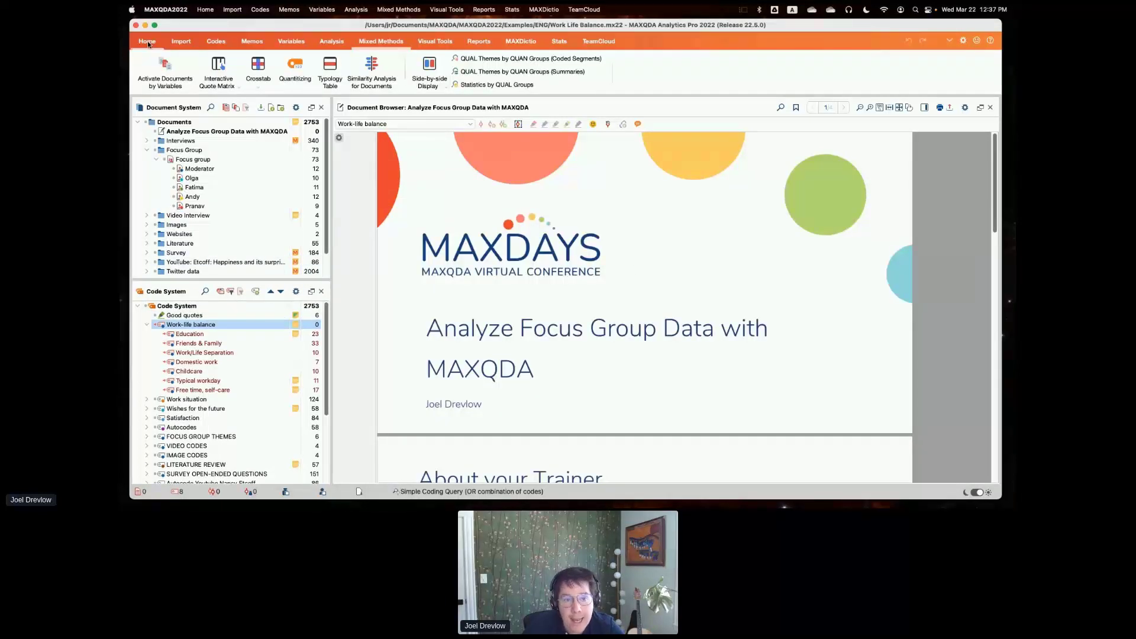
click(183, 41)
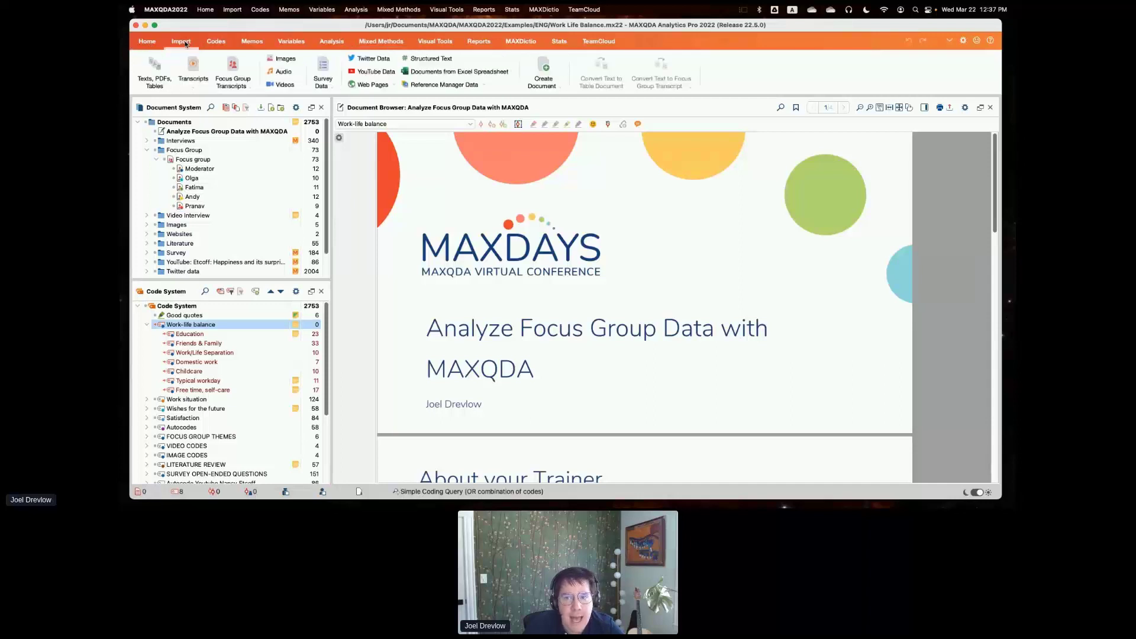
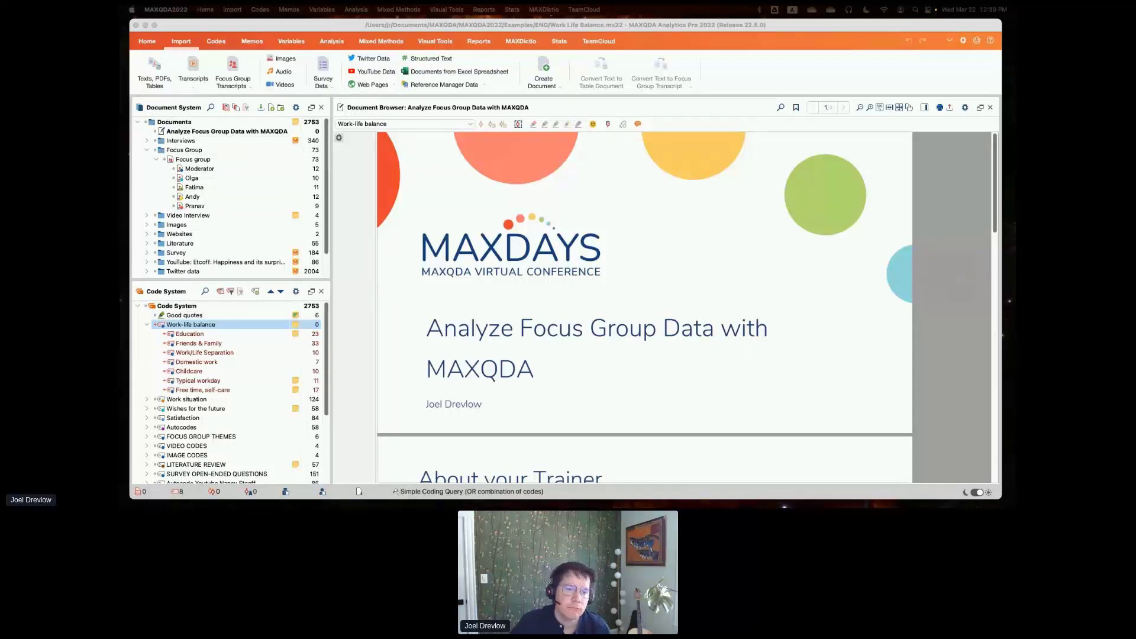
click(330, 273)
drag(330, 272, 323, 282)
- Open the Focus group transcript and attach an empty in-document memo to paragraph 37
double_click(194, 160)
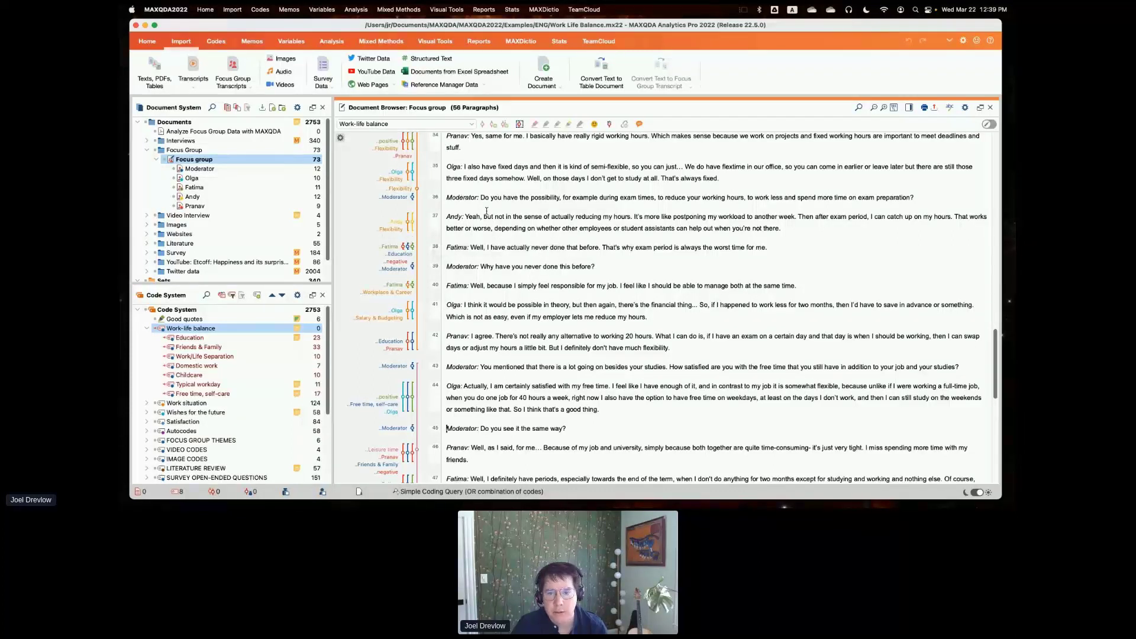
drag(447, 216, 796, 230)
right_click(463, 229)
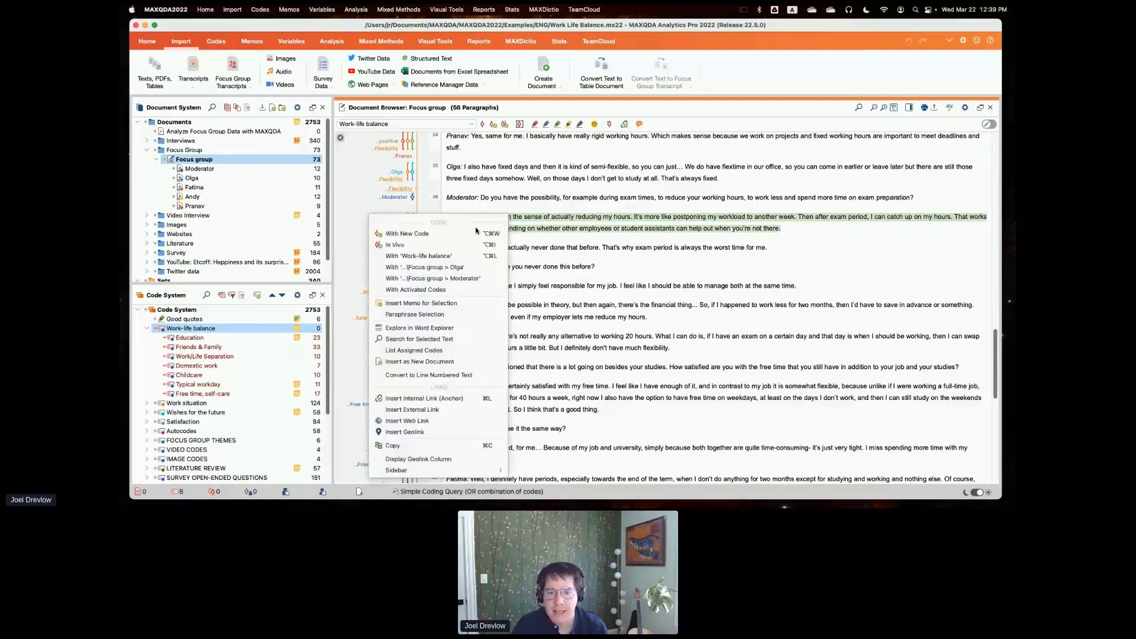
click(420, 303)
drag(443, 129, 602, 129)
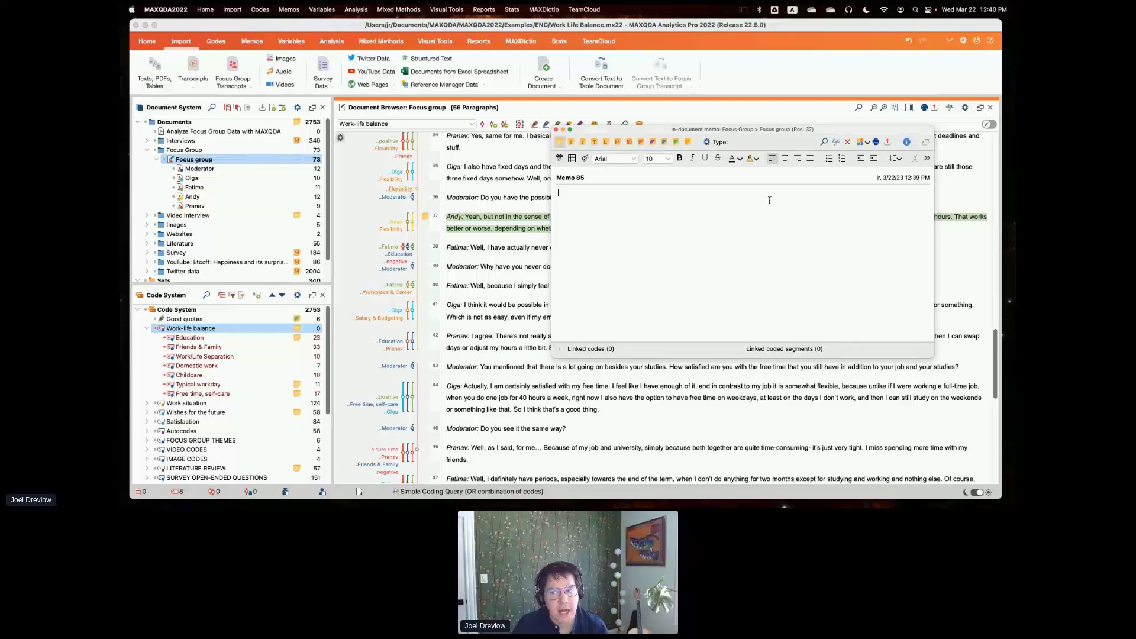
drag(658, 130, 642, 123)
click(541, 125)
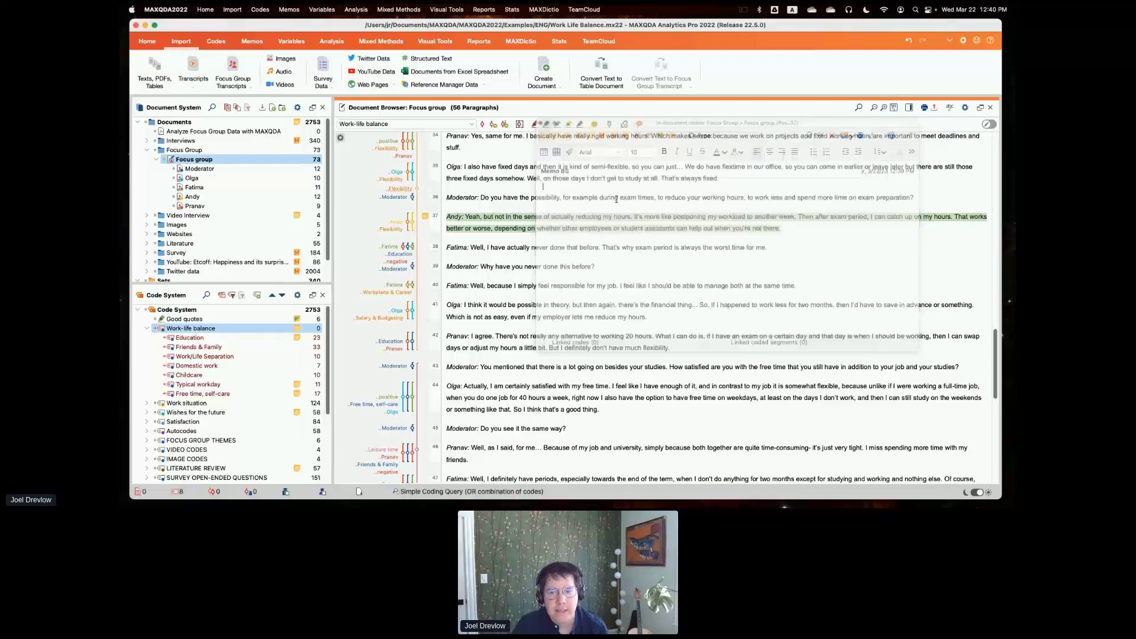
- Turn on editing for the transcript and show a narrower sidebar with the paragraph 37 memo and its segment selected
click(990, 126)
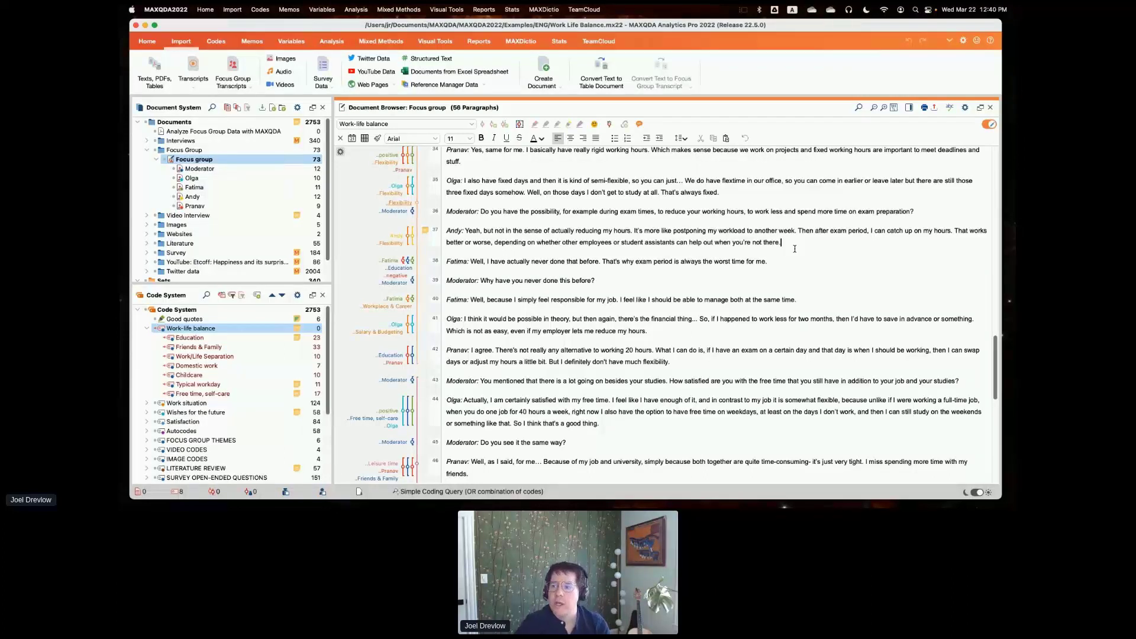
click(911, 112)
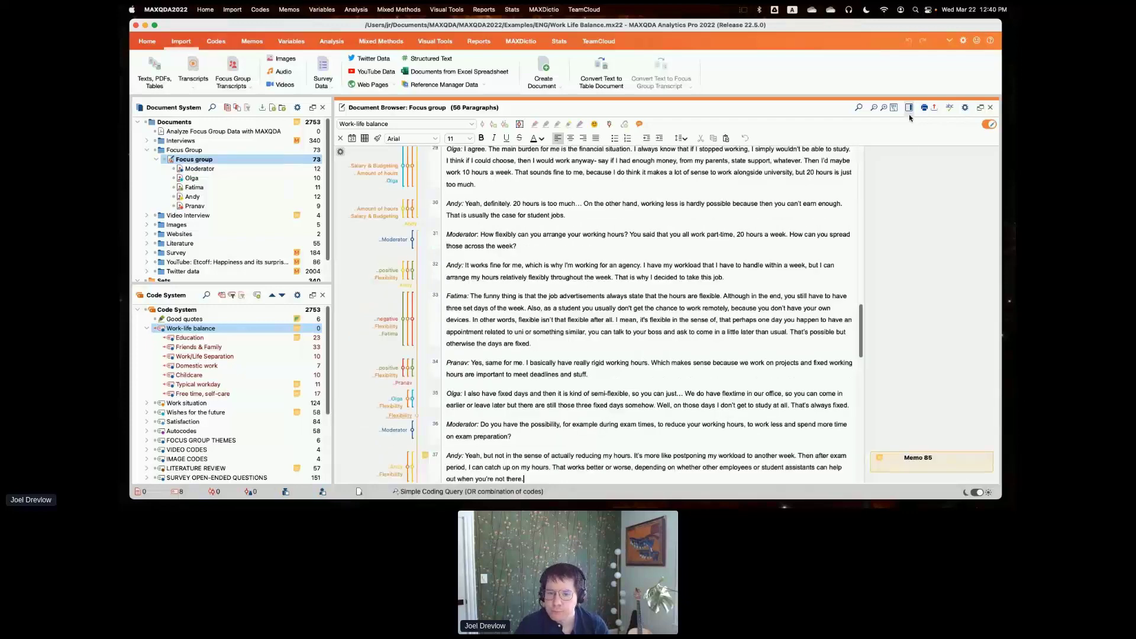
click(928, 465)
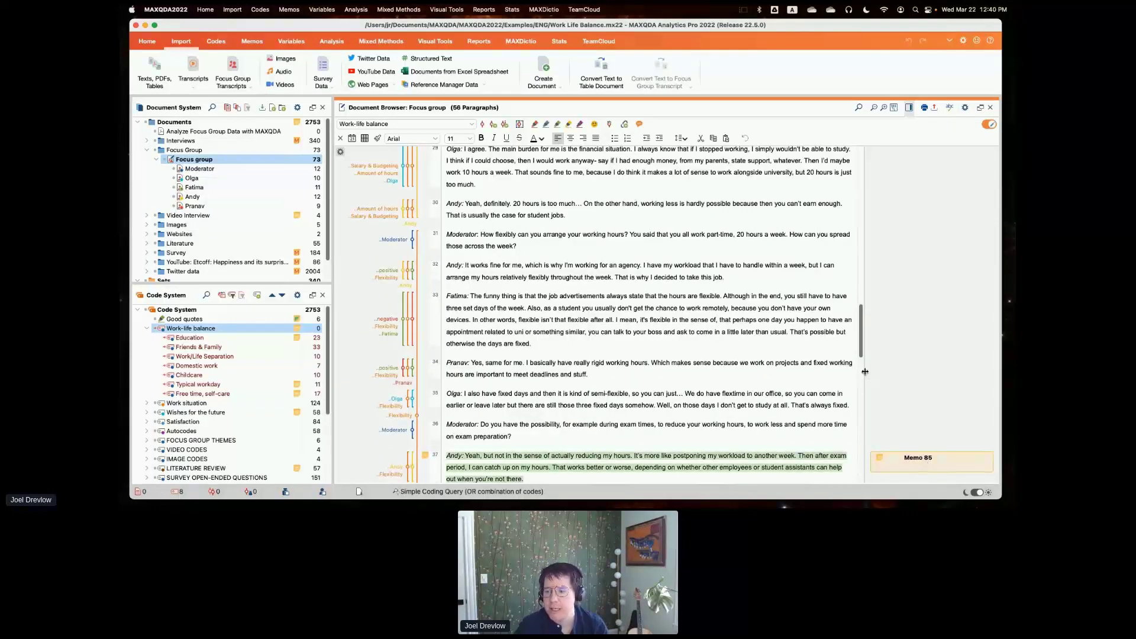
drag(864, 371, 920, 372)
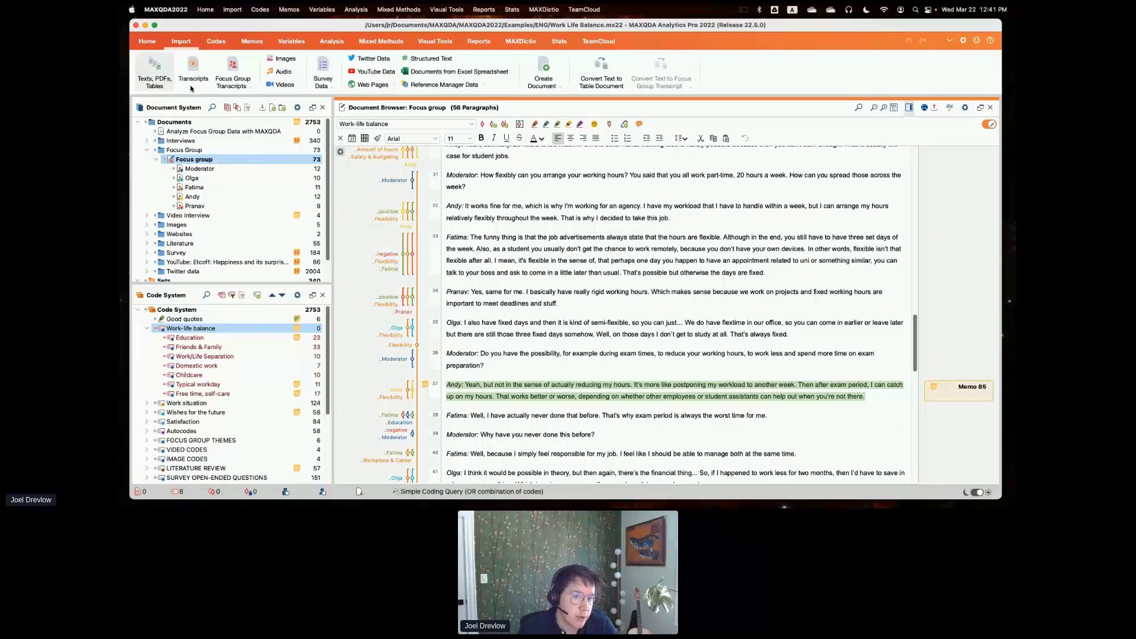
- Check the available transcript import formats and open the first interview in the Berlin subgroup of Interviews
click(193, 68)
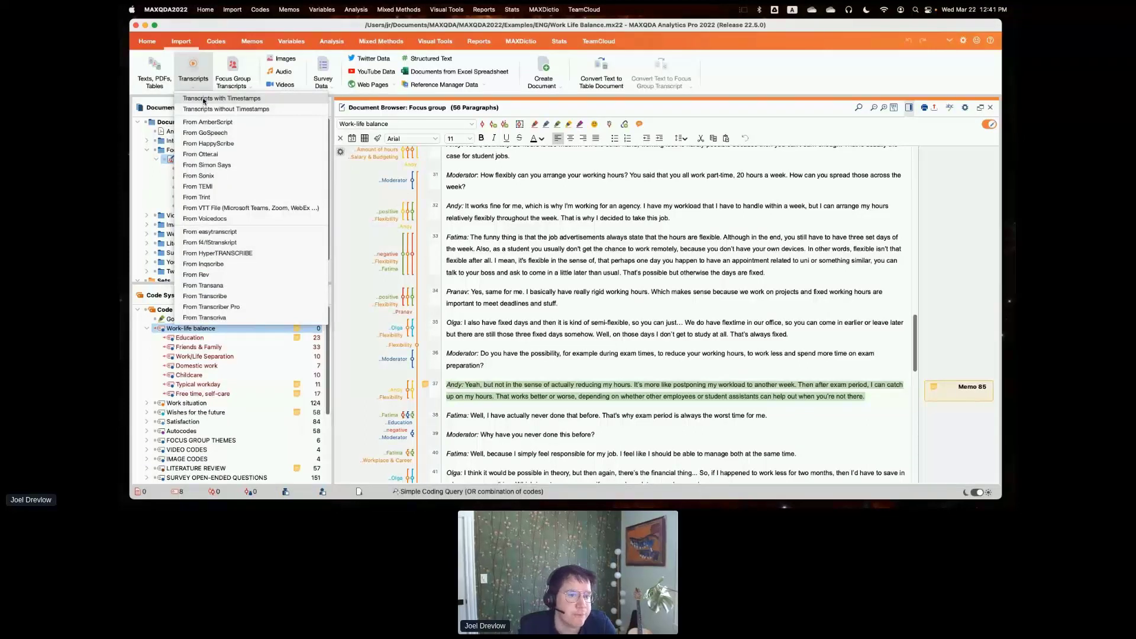
click(357, 189)
click(148, 143)
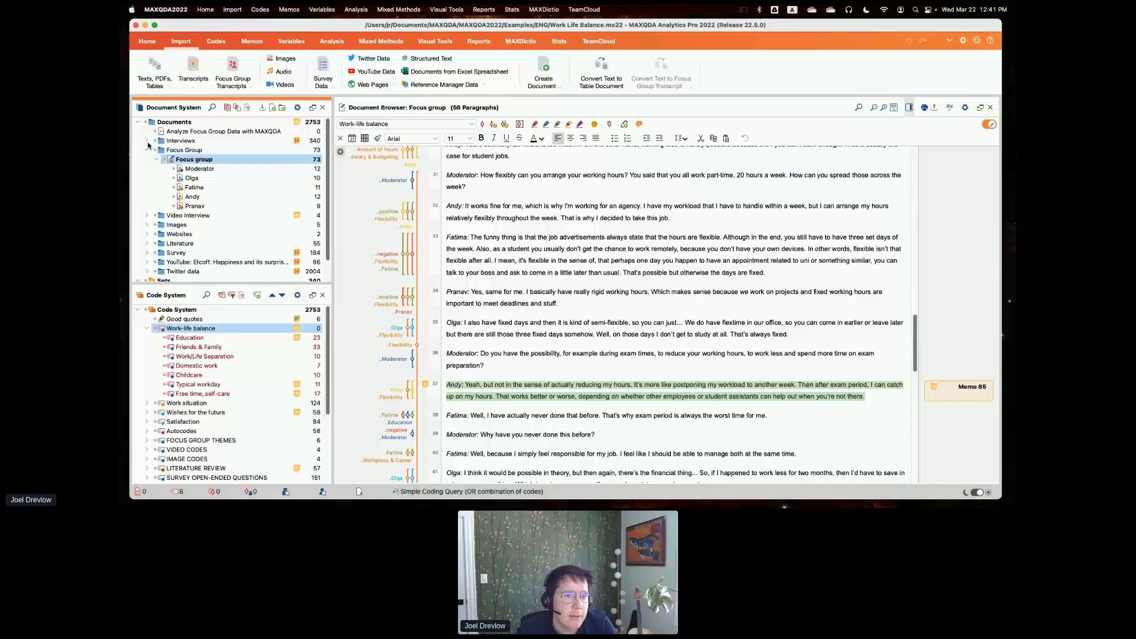
click(147, 142)
double_click(194, 159)
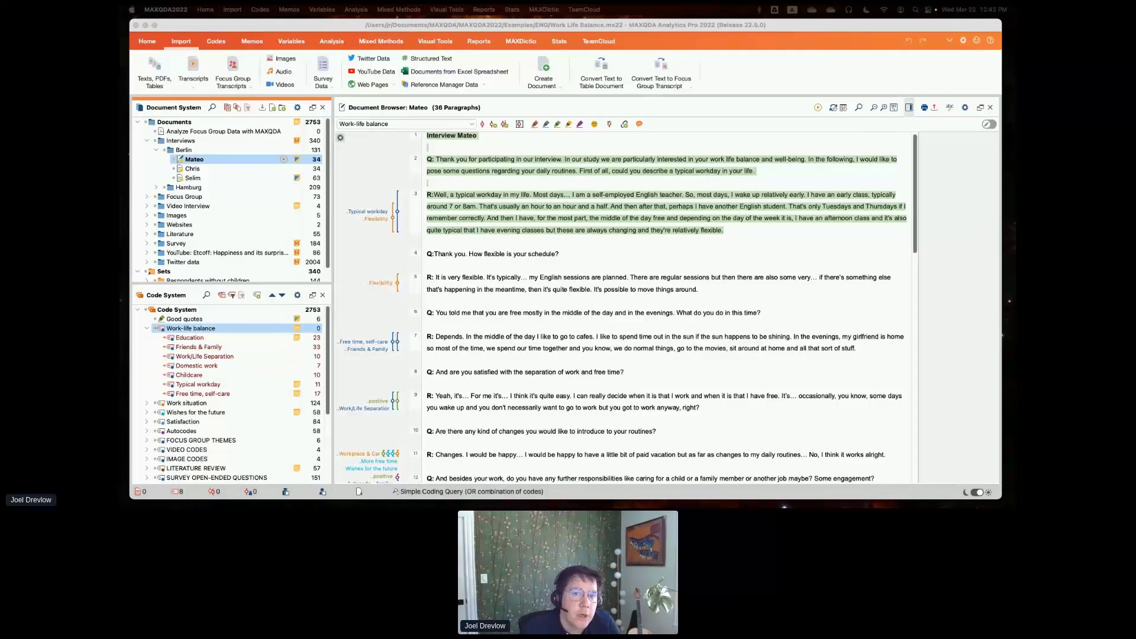
- View the Word Trends chart for the open interview and close it again
click(429, 41)
click(430, 42)
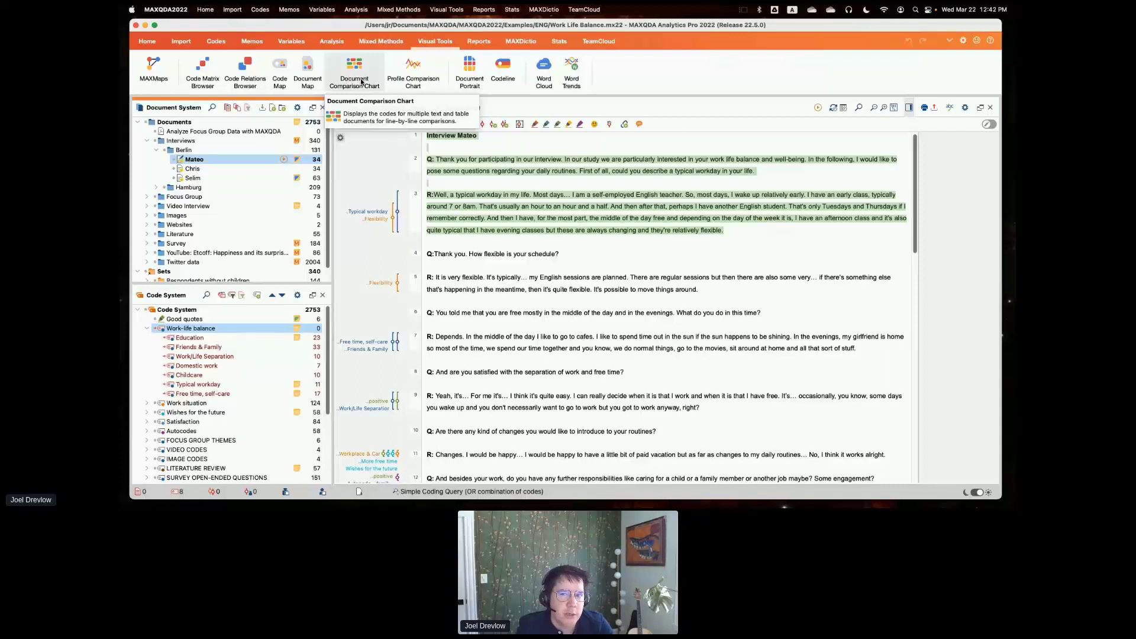
click(572, 84)
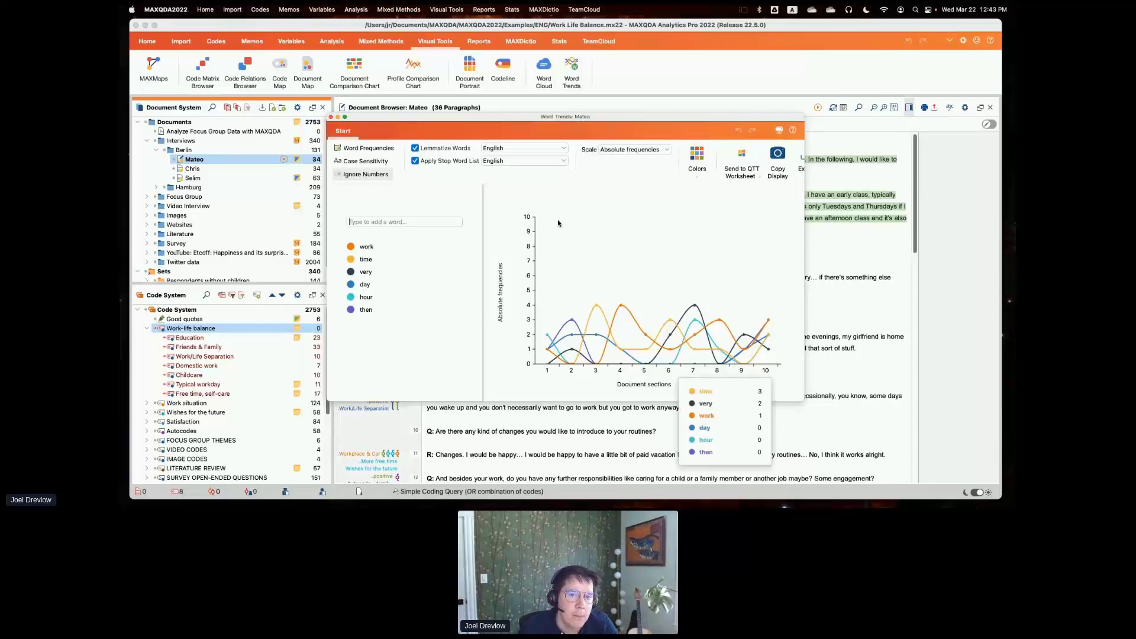
click(331, 117)
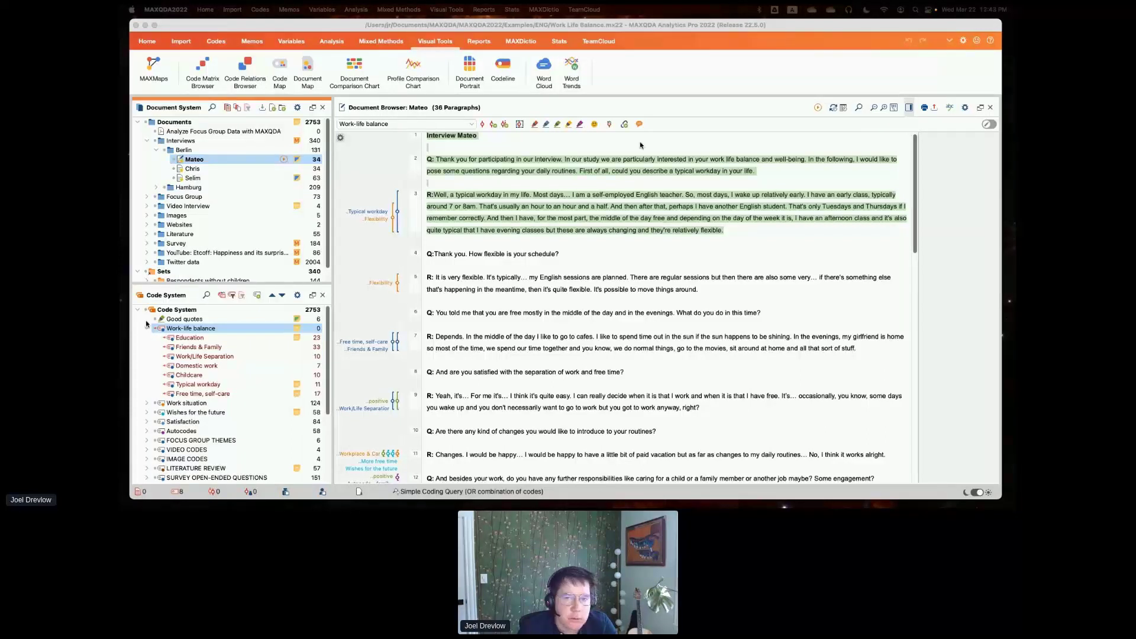
- View the focus group speaker's Single-Case Model in MAXMaps and close the map window
click(152, 69)
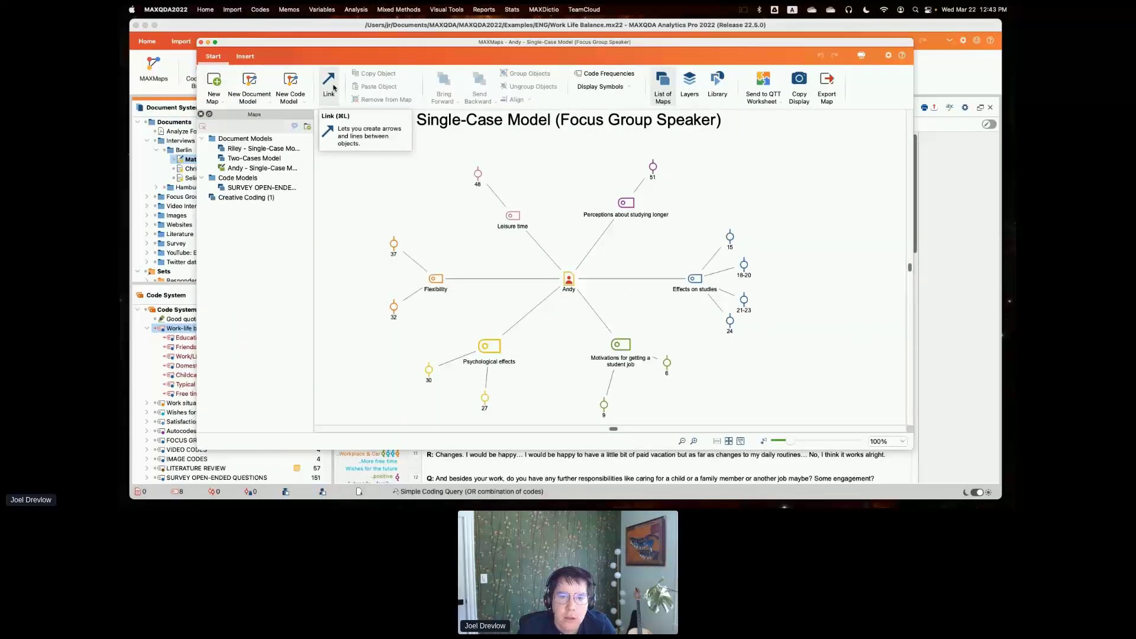
drag(298, 44, 292, 43)
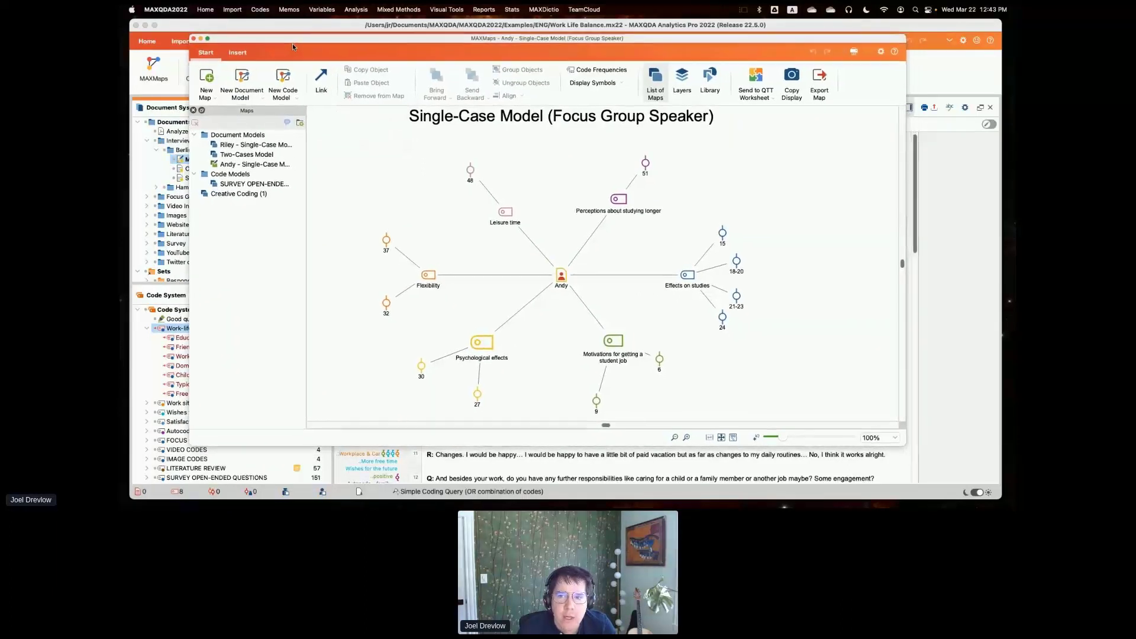
click(196, 42)
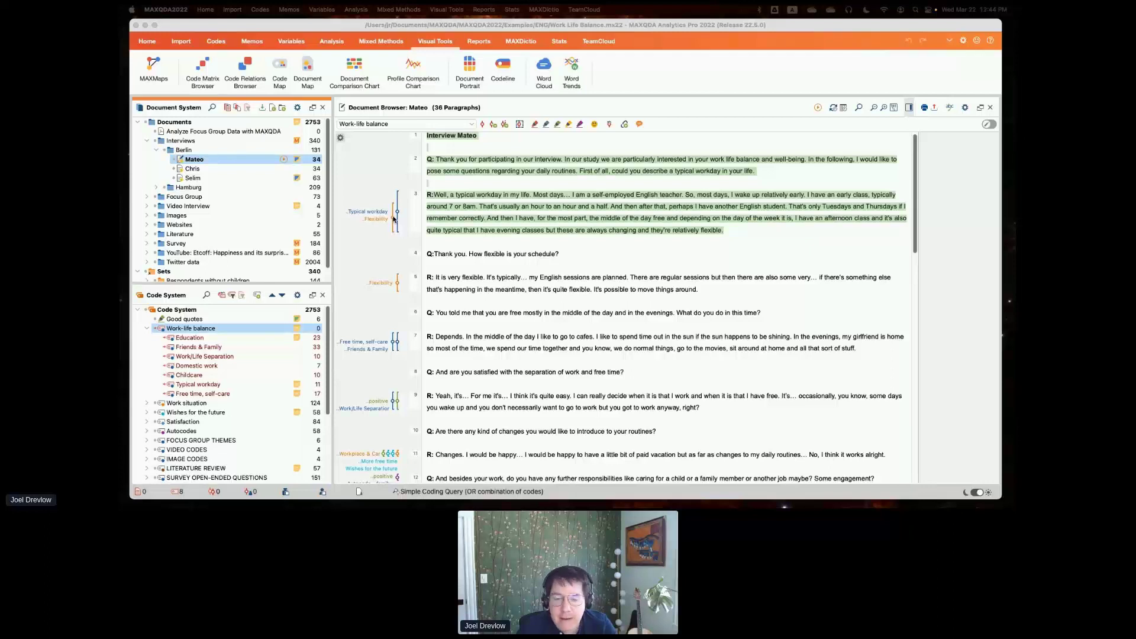
- Add the comment "keywords; annotations; complete sentences" to the Flexibility coded segment in paragraph 3
double_click(395, 220)
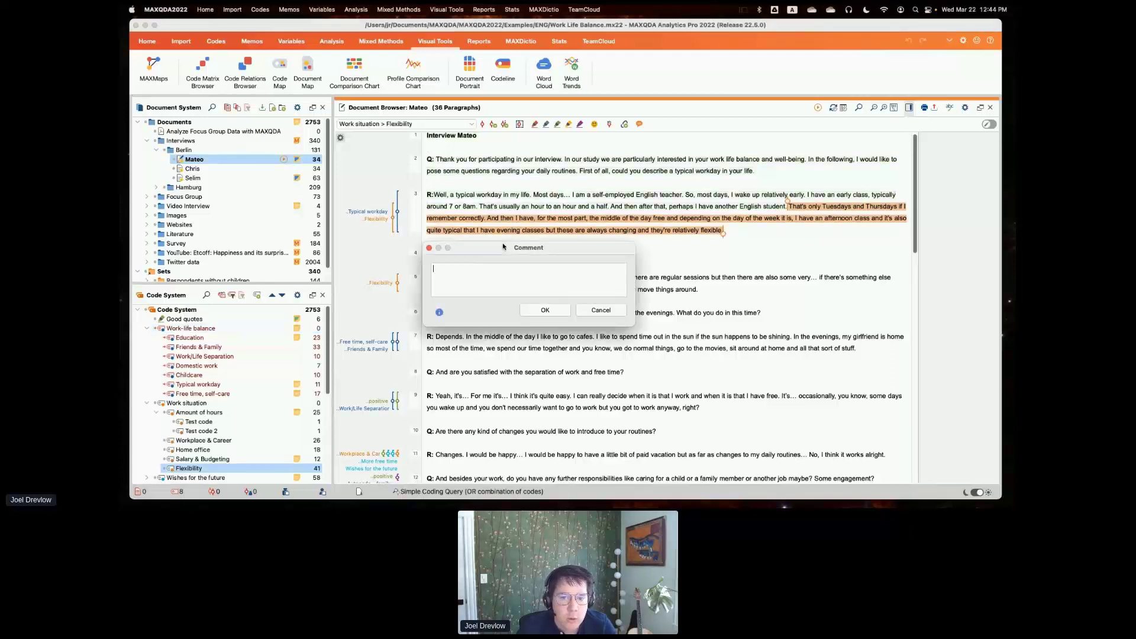
drag(496, 248, 503, 245)
text(k)
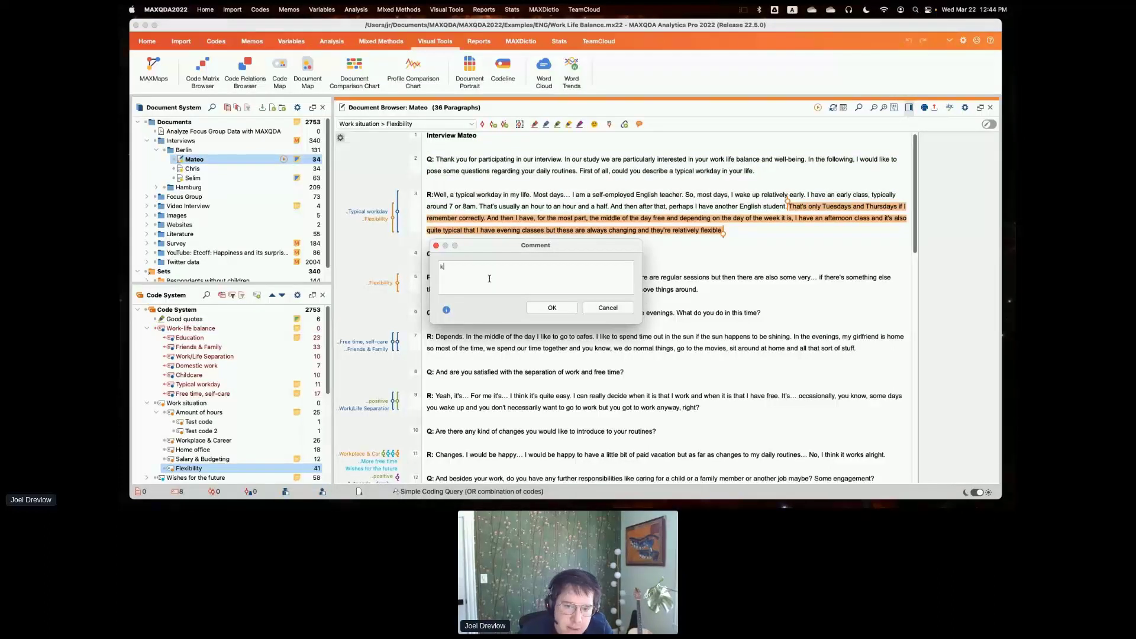
text(eywo)
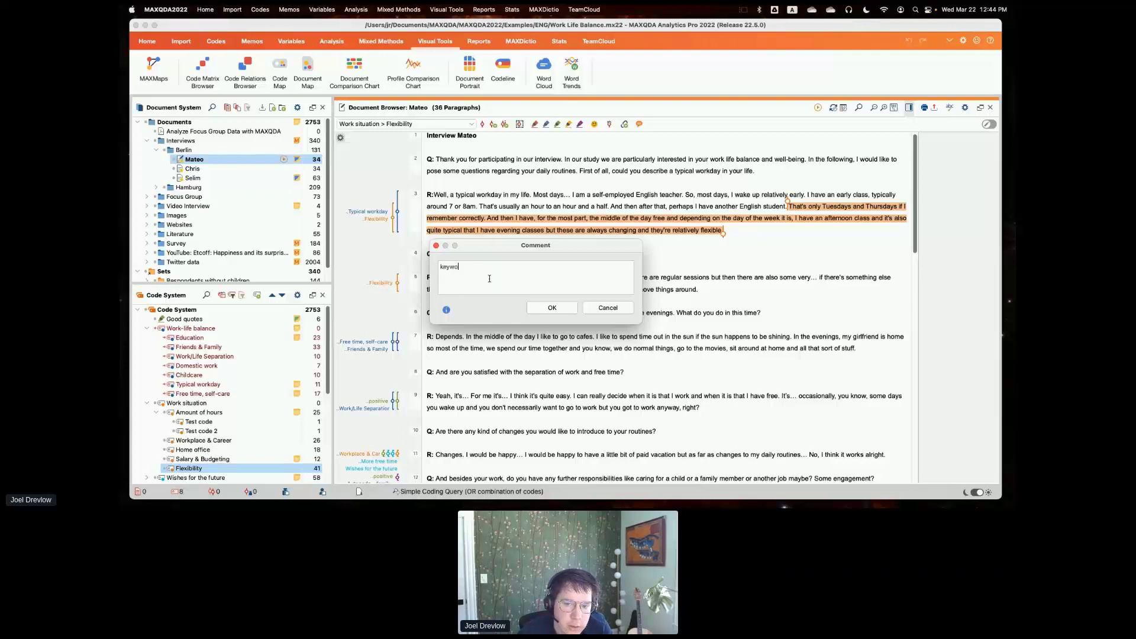
text(rds; an)
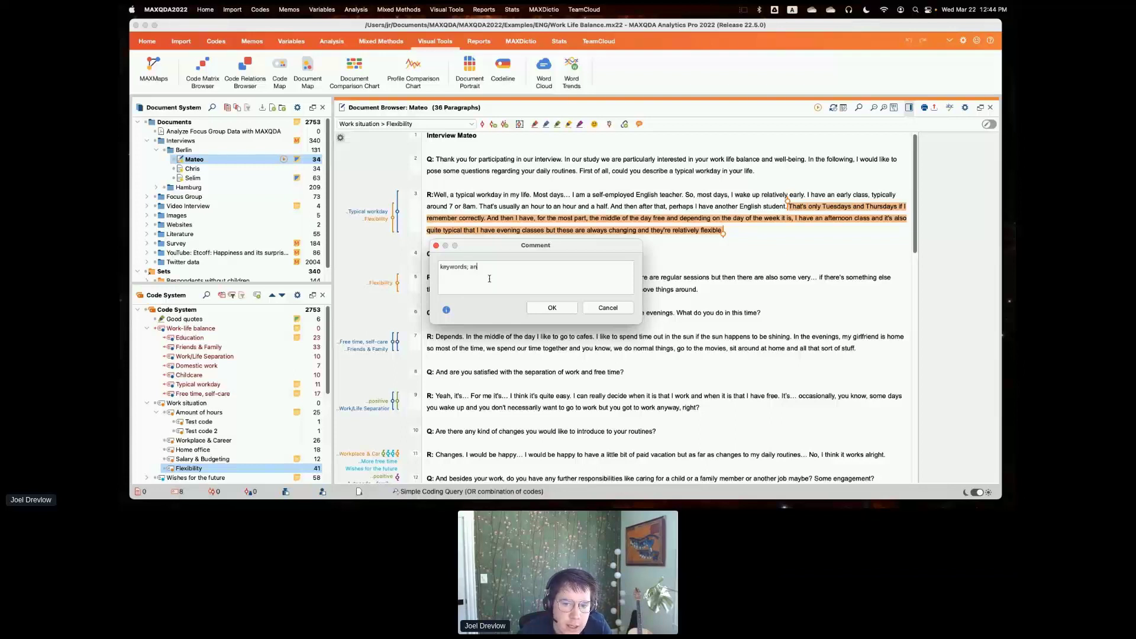
text(noatio)
key(BackSpace)
key(BackSpace)
key(BackSpace)
key(BackSpace)
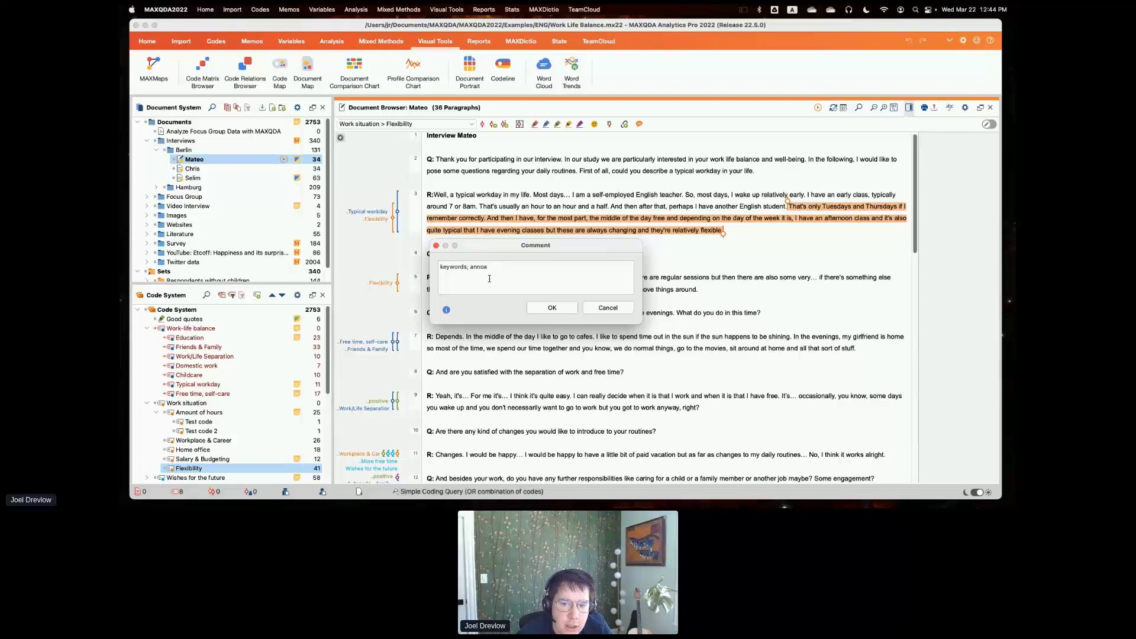
text(tations;)
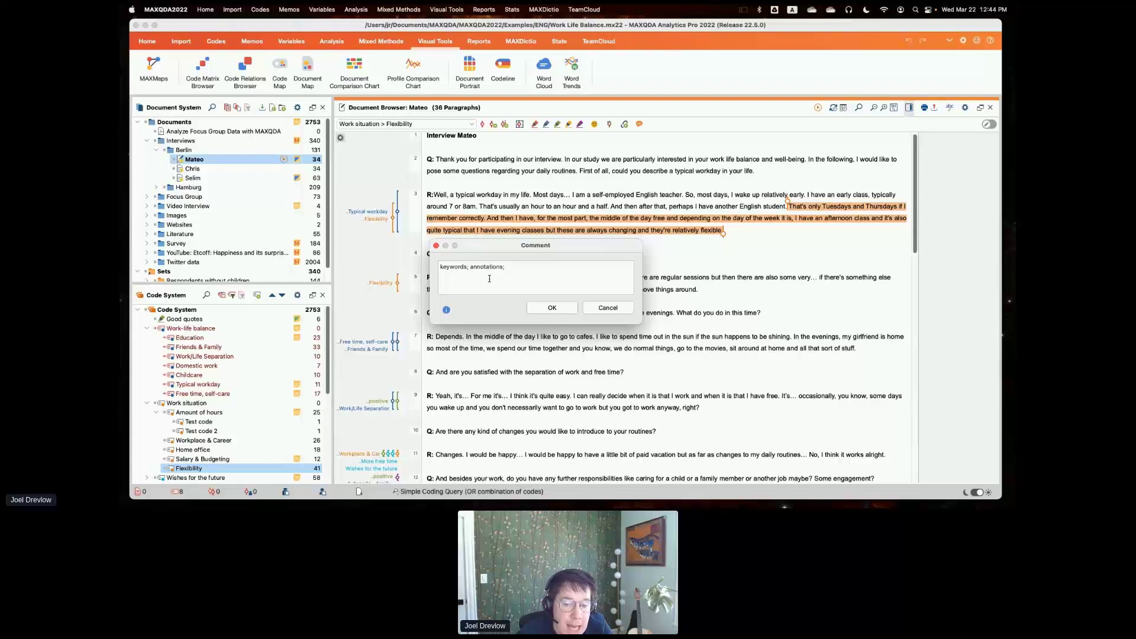
text( complet)
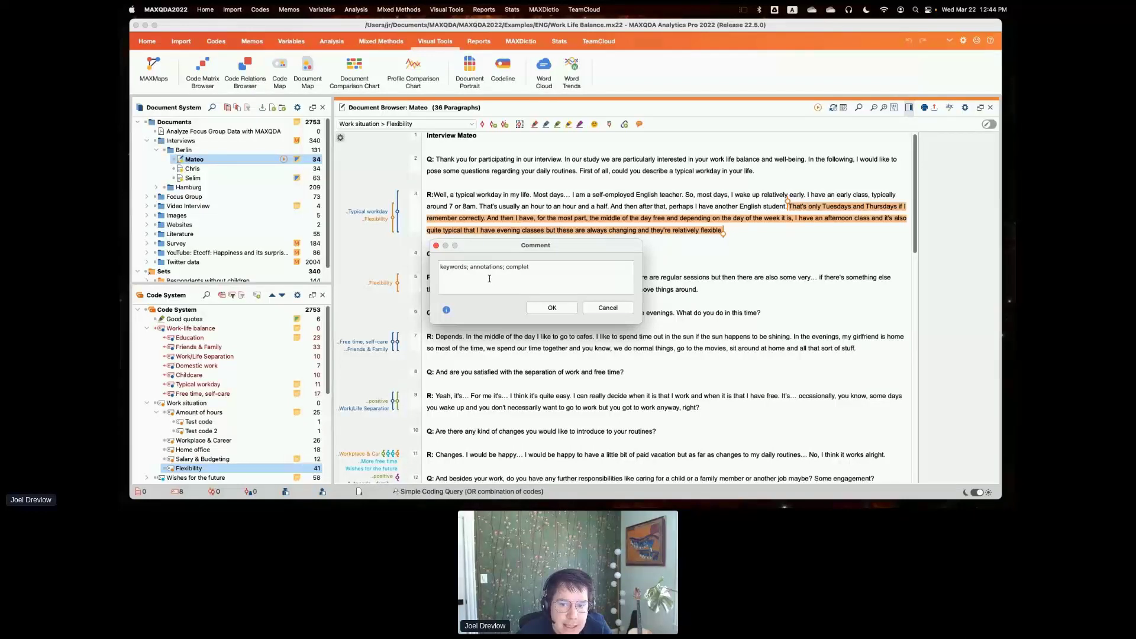
text(e sentenc)
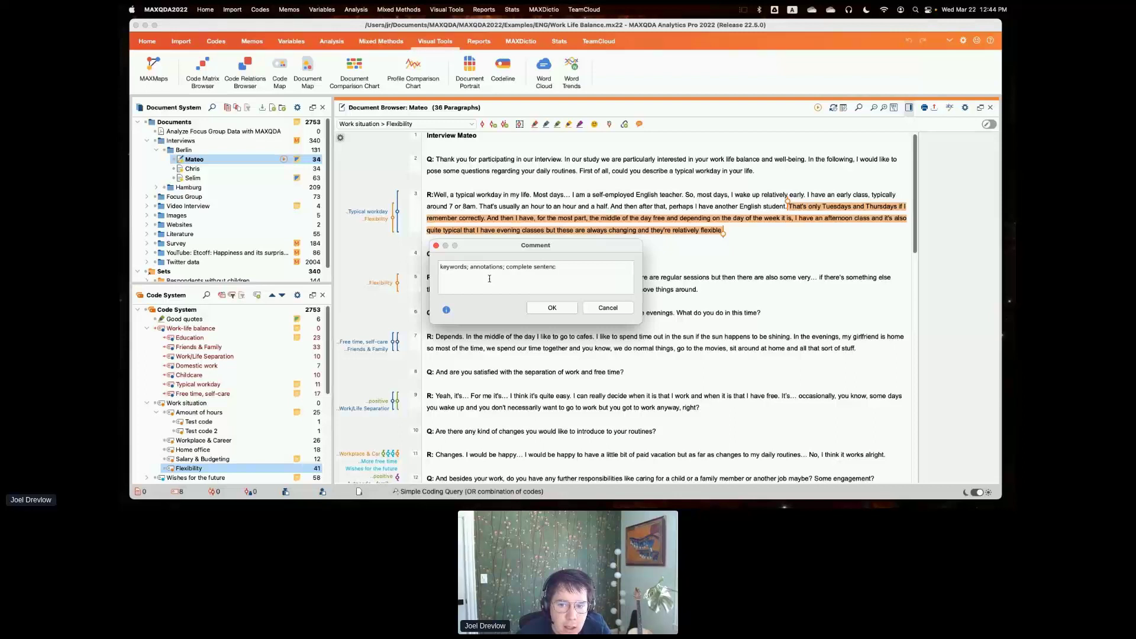
text(es)
key(Return)
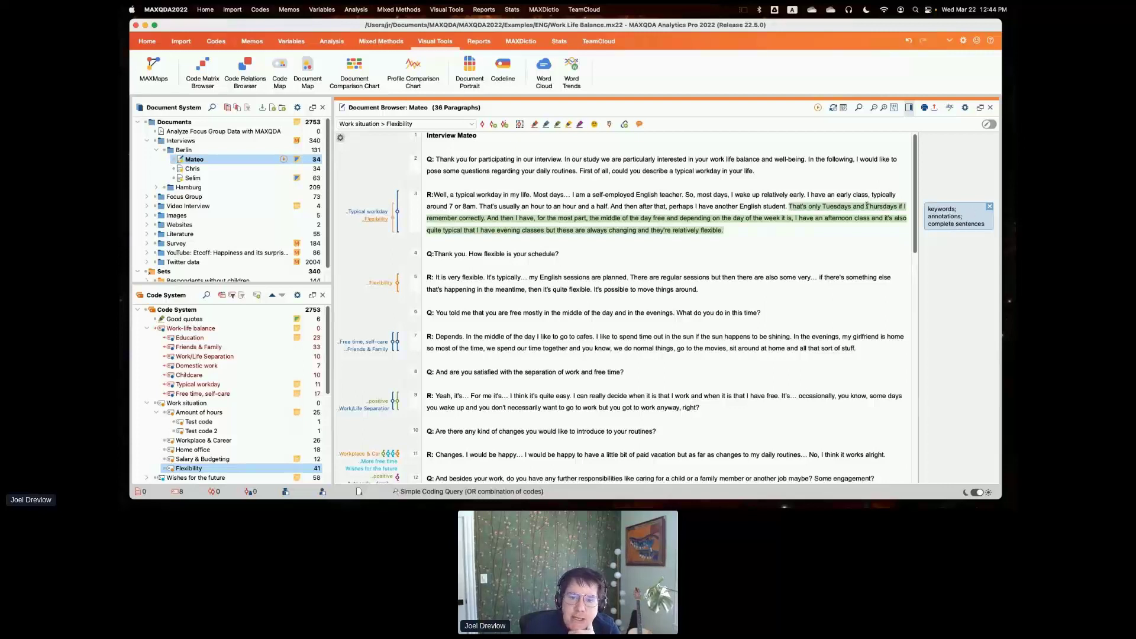
mouse_move(375, 221)
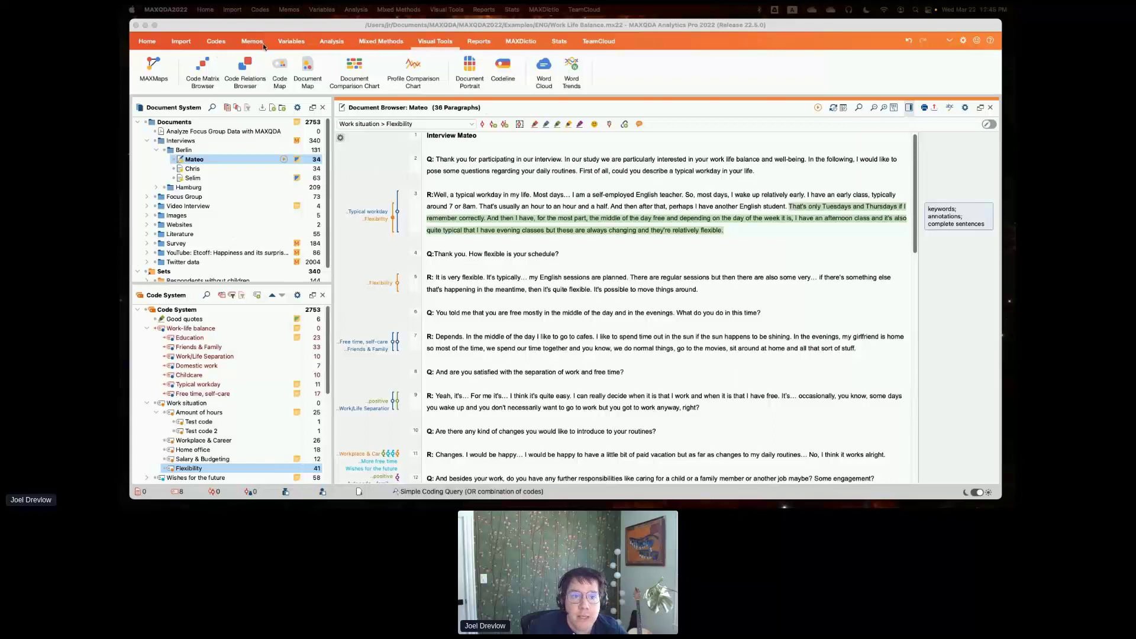
- Open the Questions - Themes - Theories worksheet and review its title, subject and Visuals & Statistics section
click(329, 42)
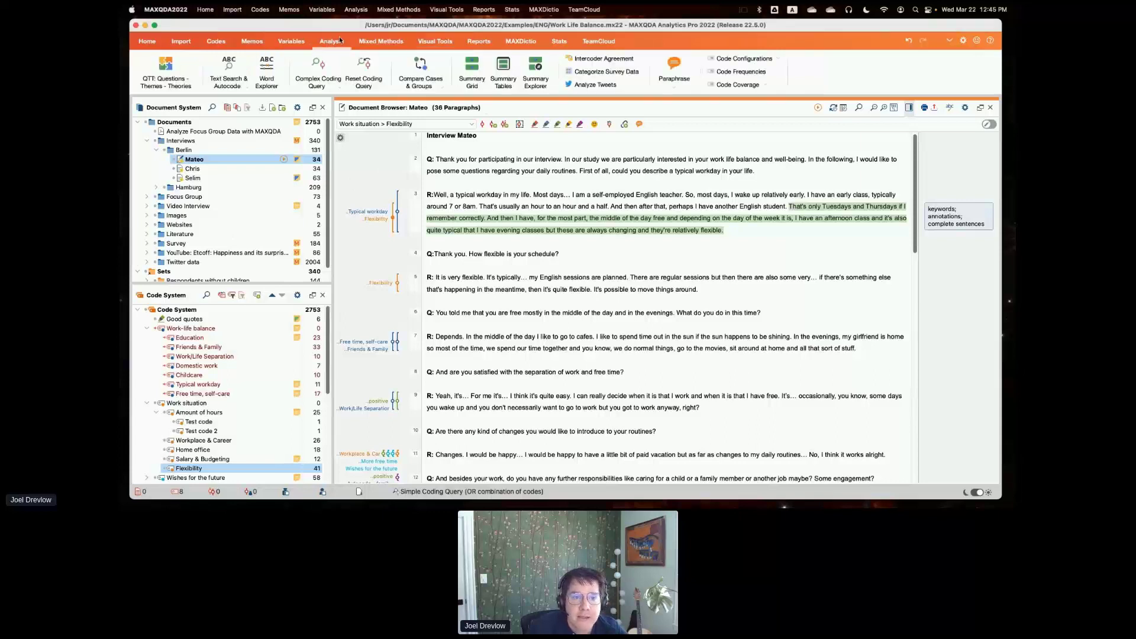
click(168, 65)
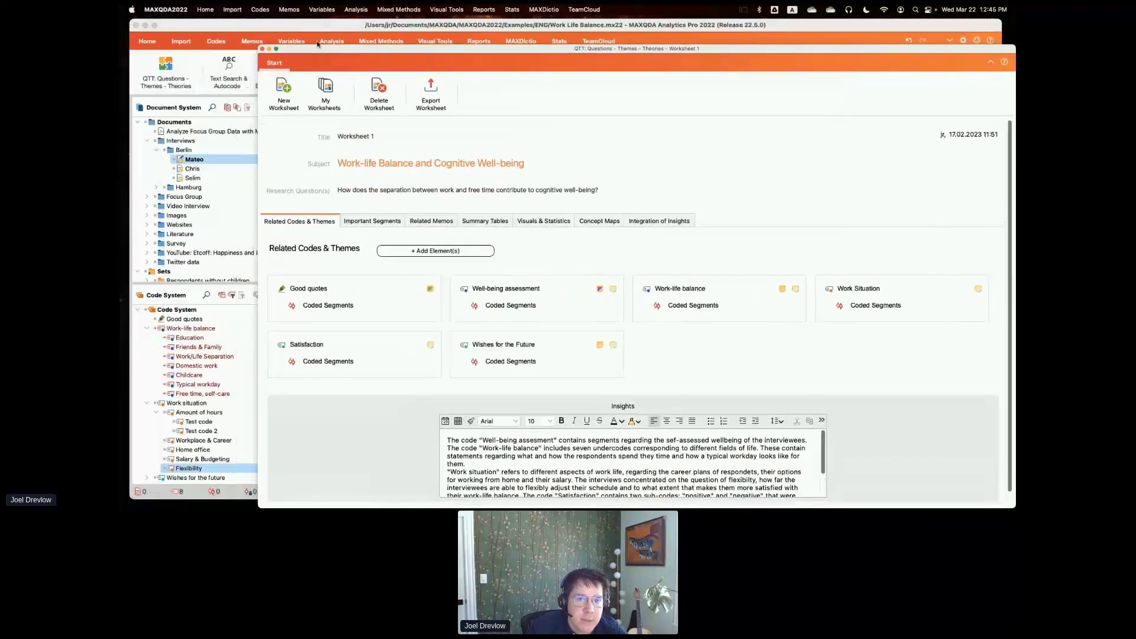
drag(319, 48, 271, 28)
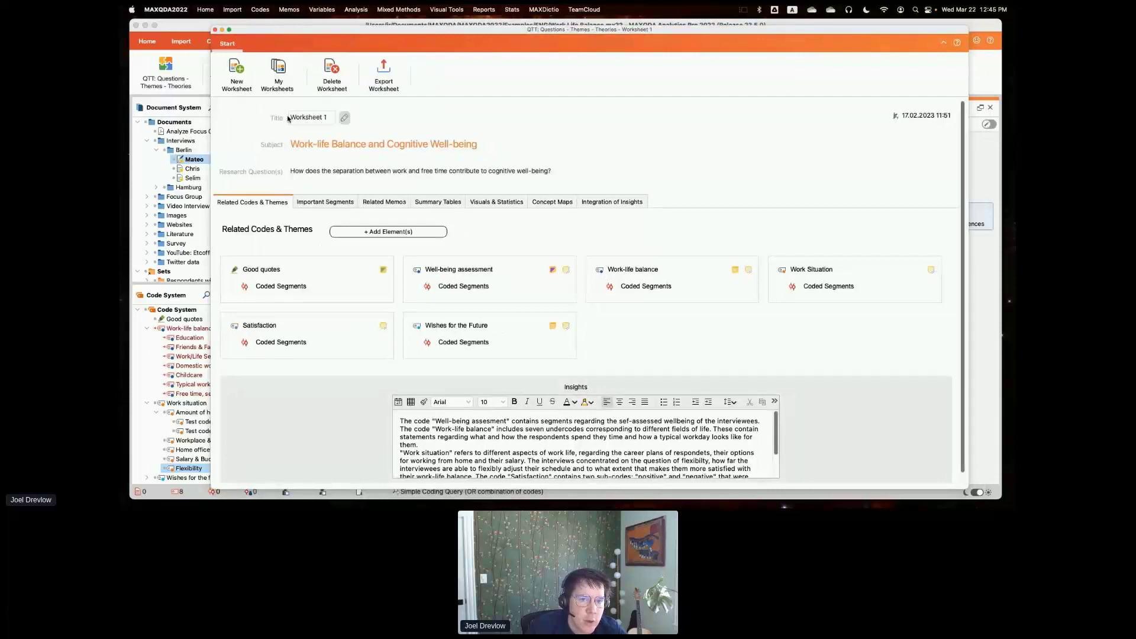
drag(290, 118, 382, 123)
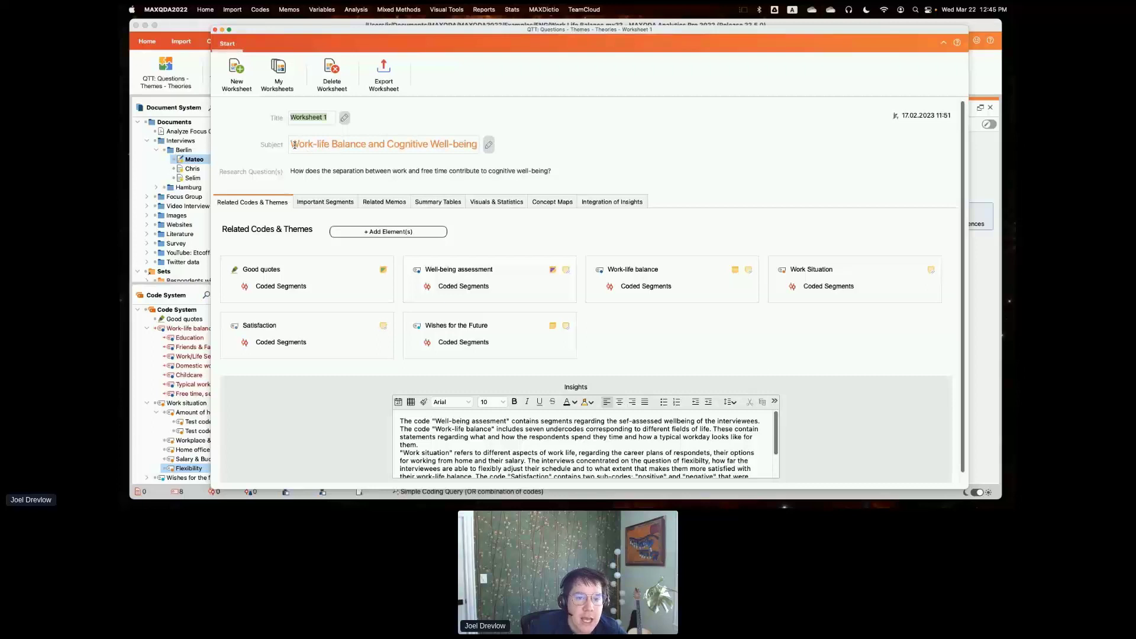
drag(291, 144, 424, 146)
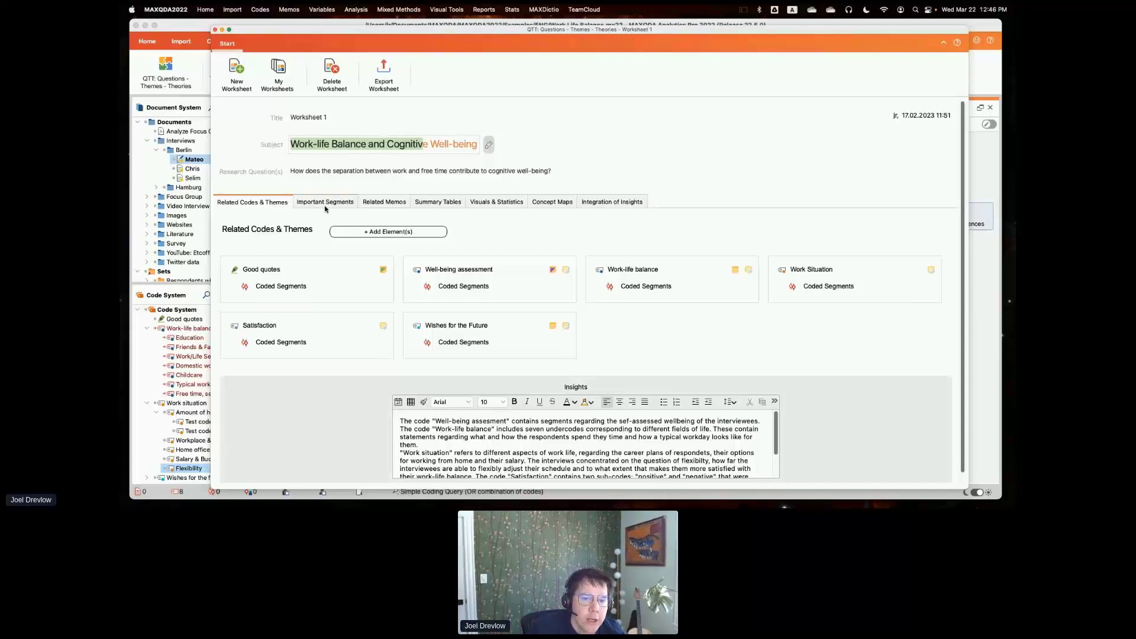
click(497, 203)
scroll(499, 237, down, 5)
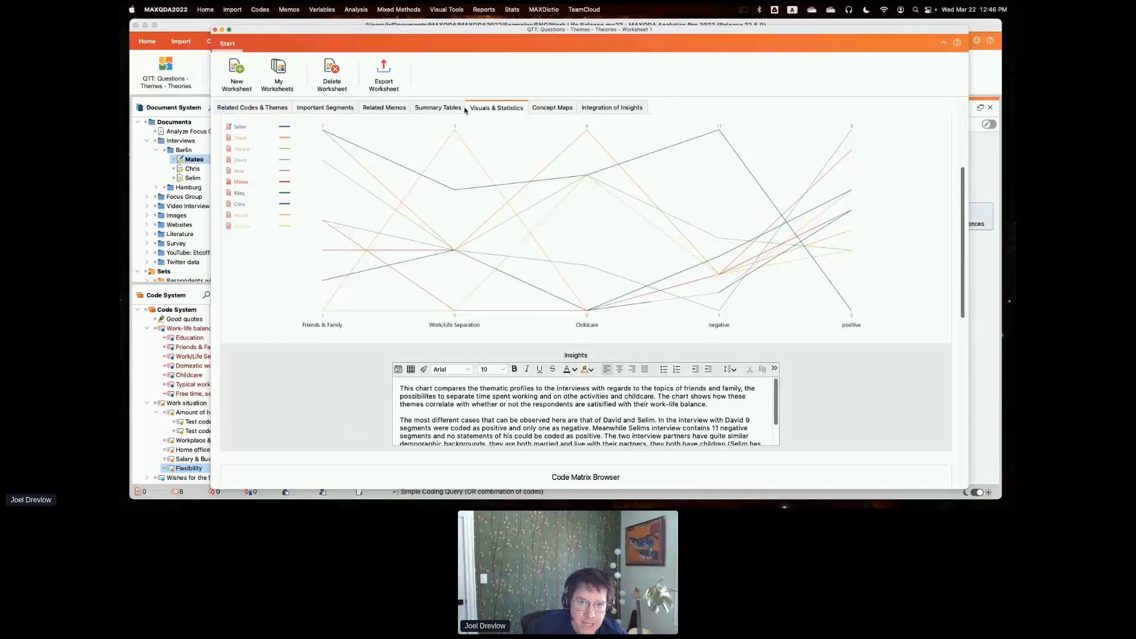
- Export the worksheet to the Desktop as "Worksheet 1" and open the exported file in Word
click(392, 74)
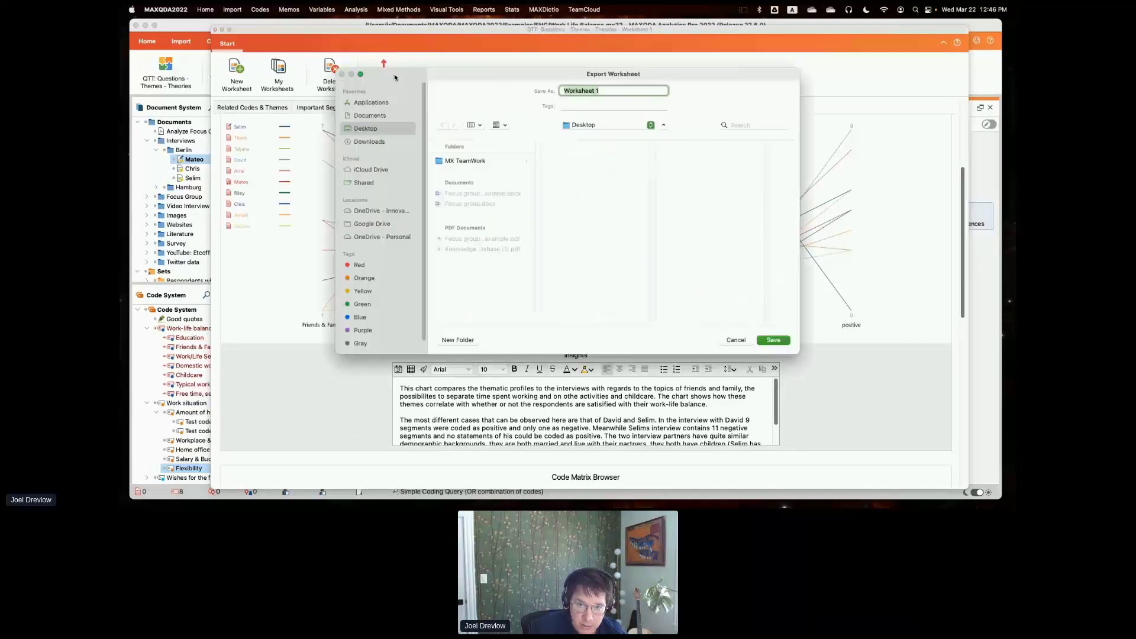
click(773, 340)
click(581, 313)
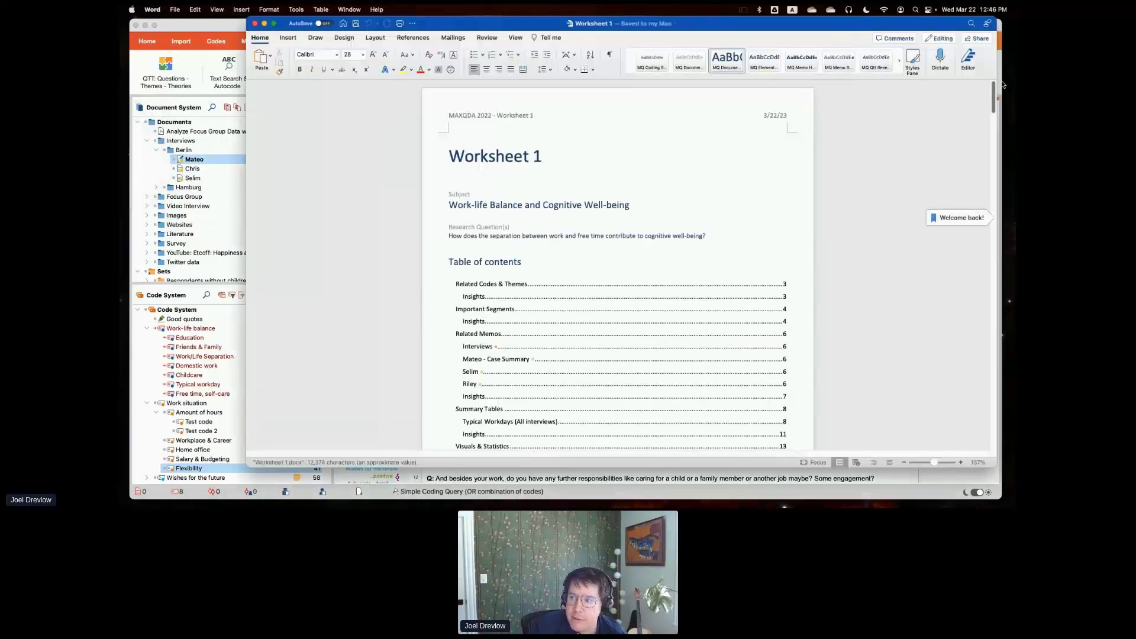
- Review the exported report's research question and the Profile Comparison Chart insights under Visuals & Statistics, and close the document
scroll(983, 101, down, 3)
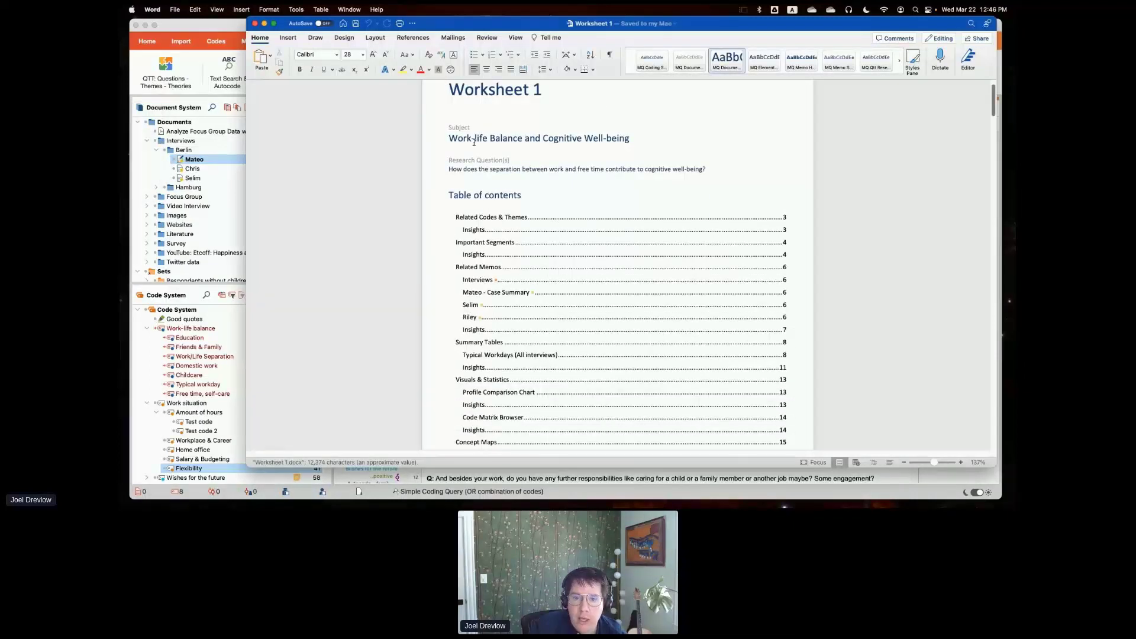
click(710, 173)
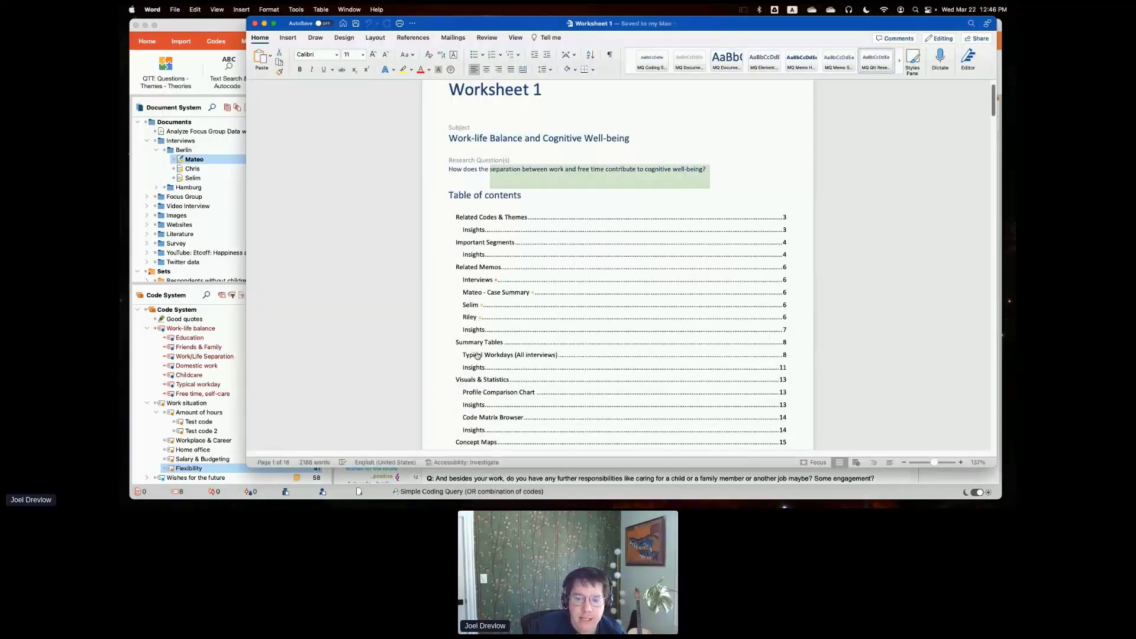
click(473, 383)
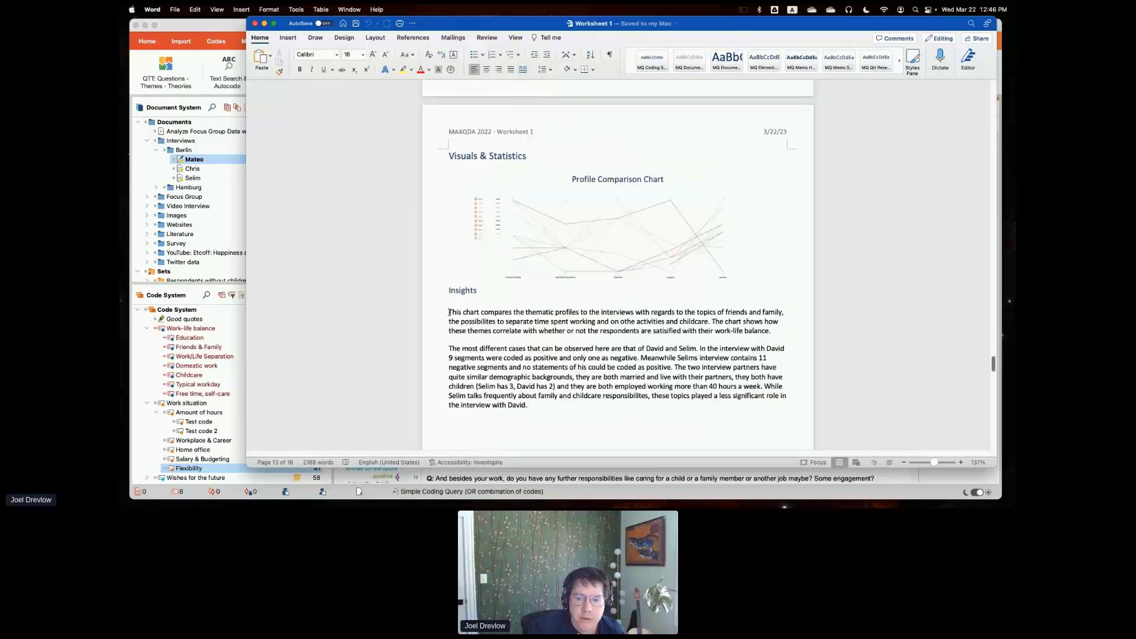
drag(450, 312, 554, 409)
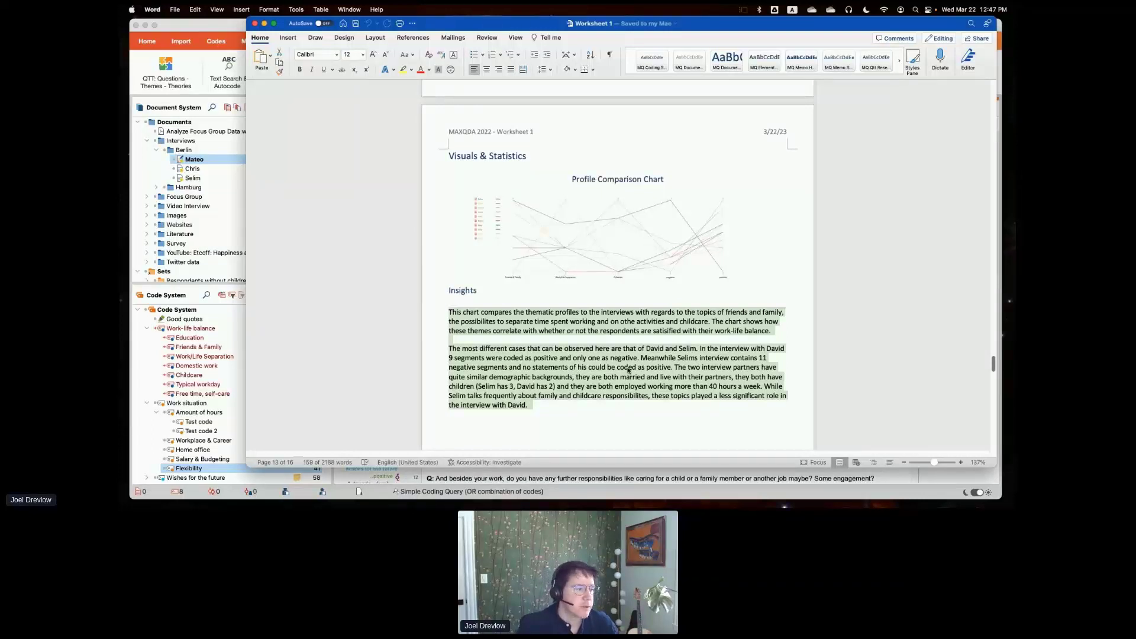
click(254, 24)
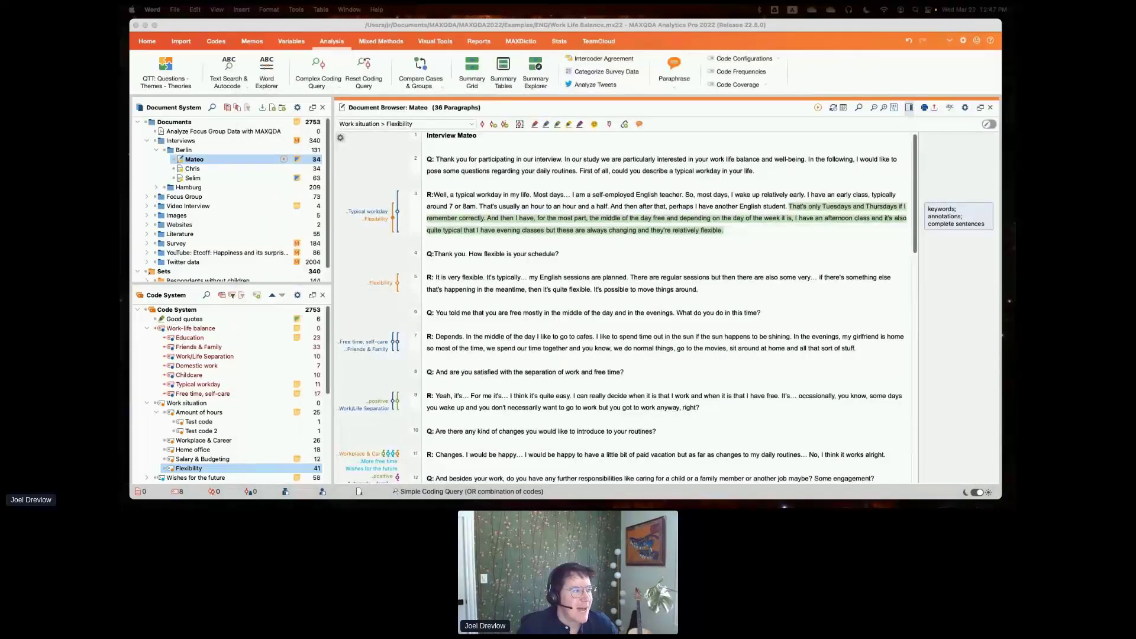